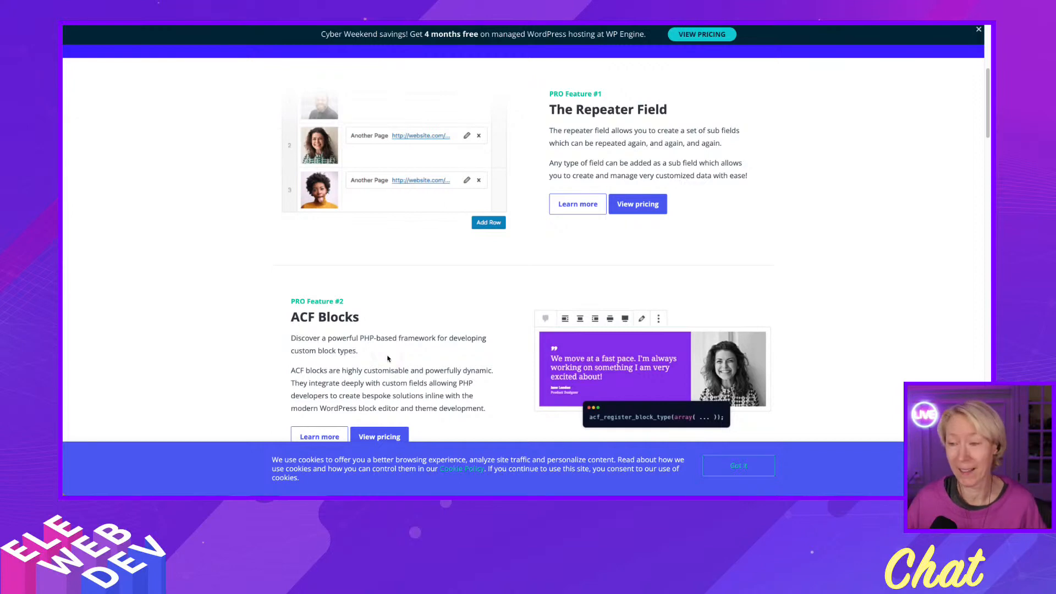
# Look through the ACF PRO page's feature sections, pricing plans and FAQ.
pyautogui.scroll(-2, 454, 284)
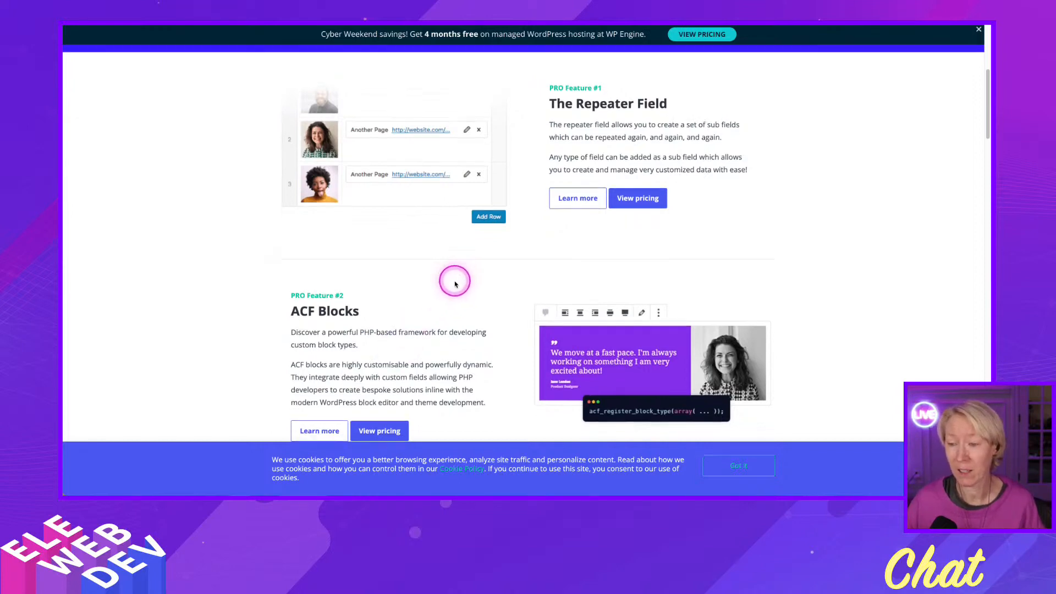
pyautogui.scroll(-5, 454, 283)
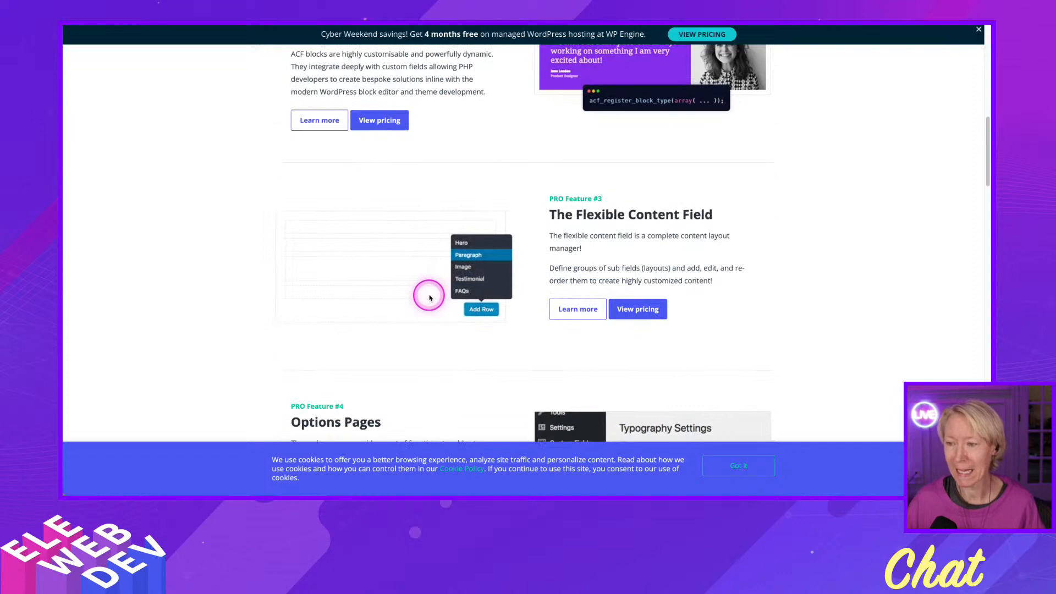
pyautogui.scroll(-5, 430, 298)
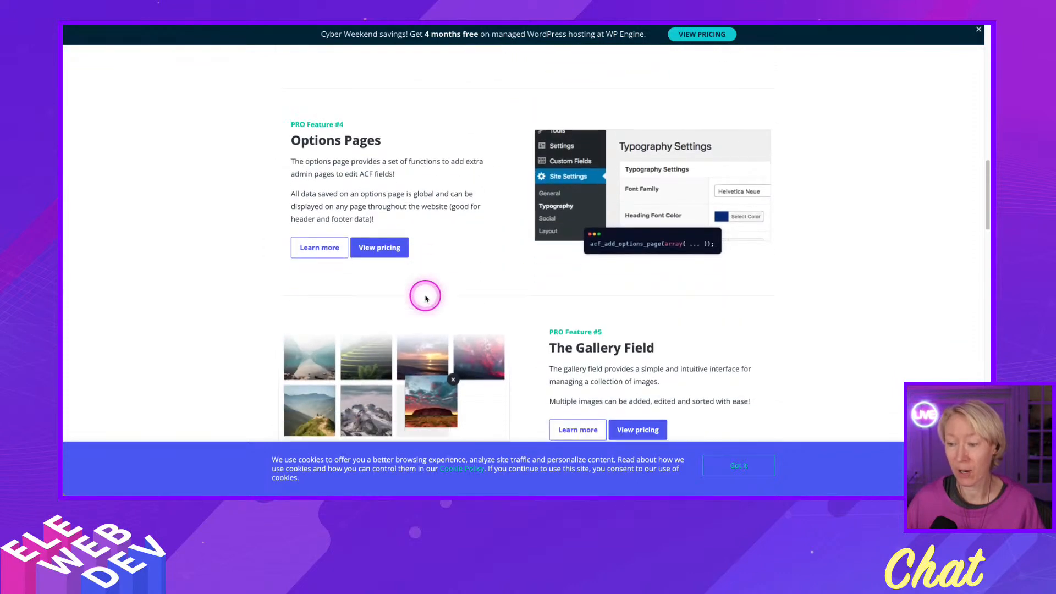
pyautogui.scroll(-6, 425, 298)
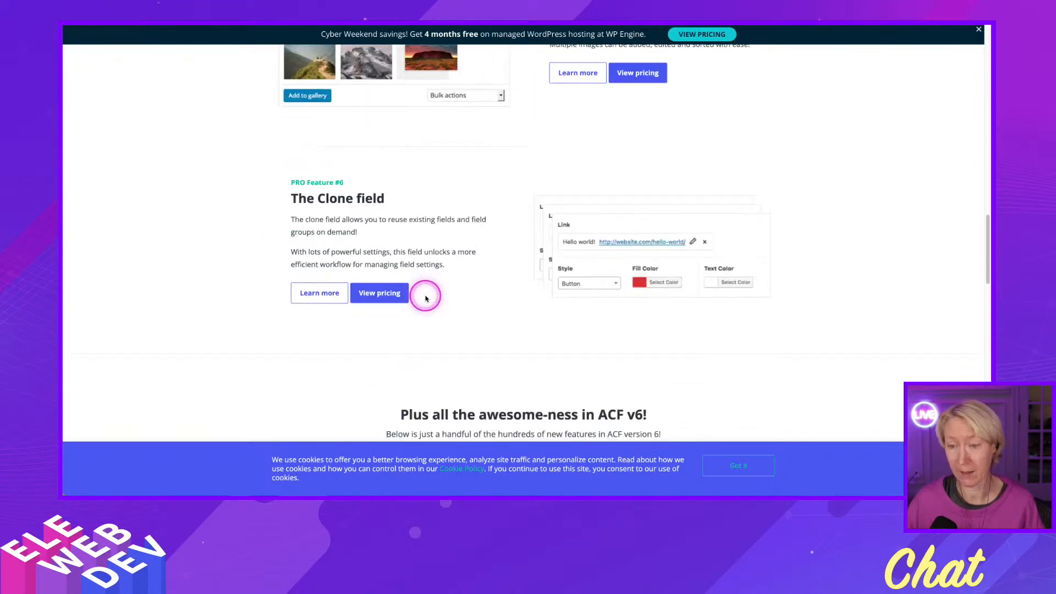
pyautogui.scroll(-4, 425, 297)
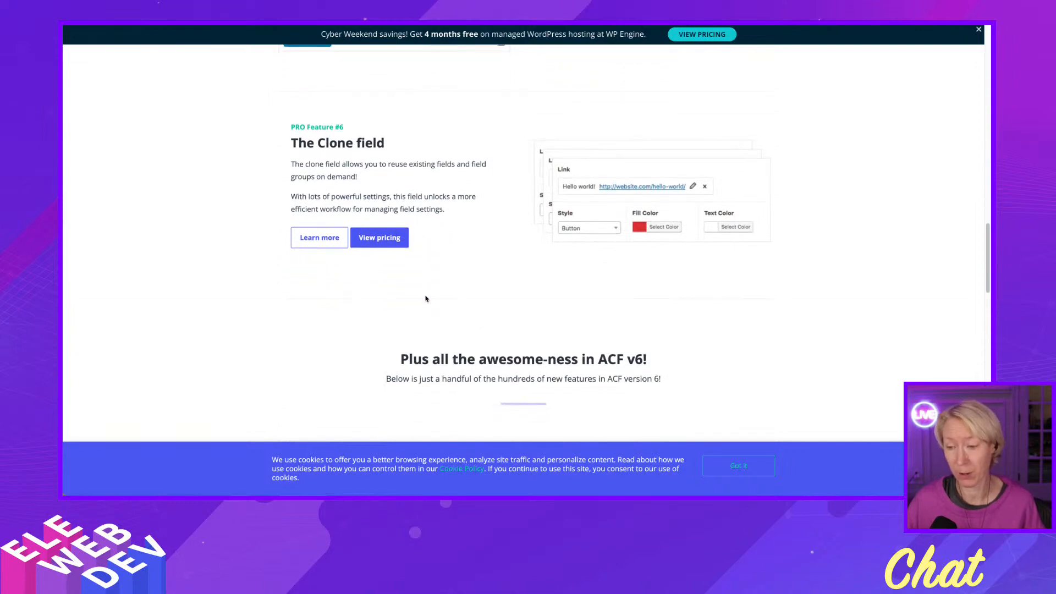
pyautogui.scroll(-7, 425, 298)
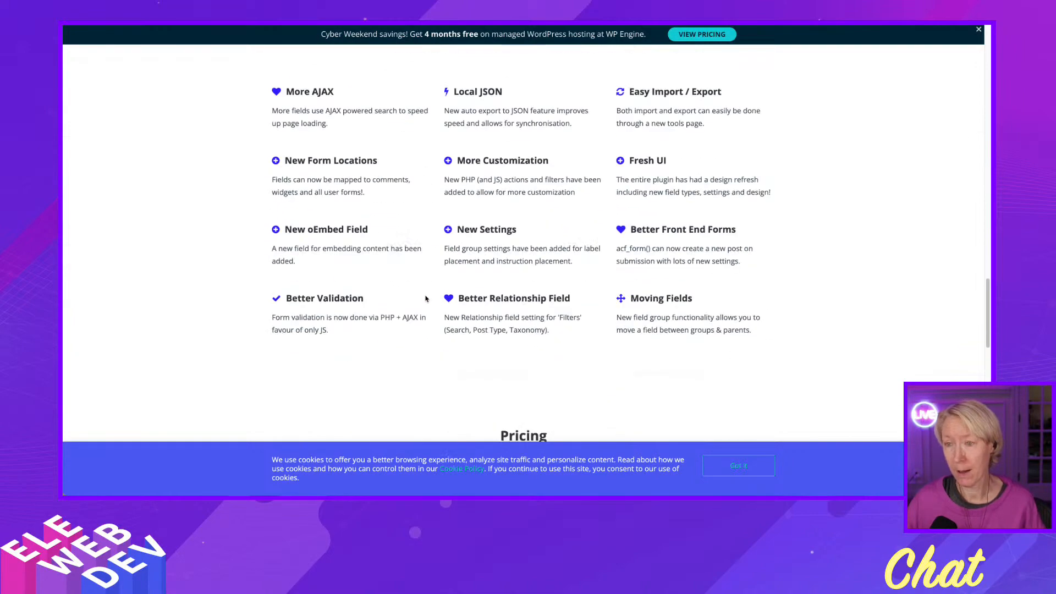
pyautogui.scroll(-7, 425, 298)
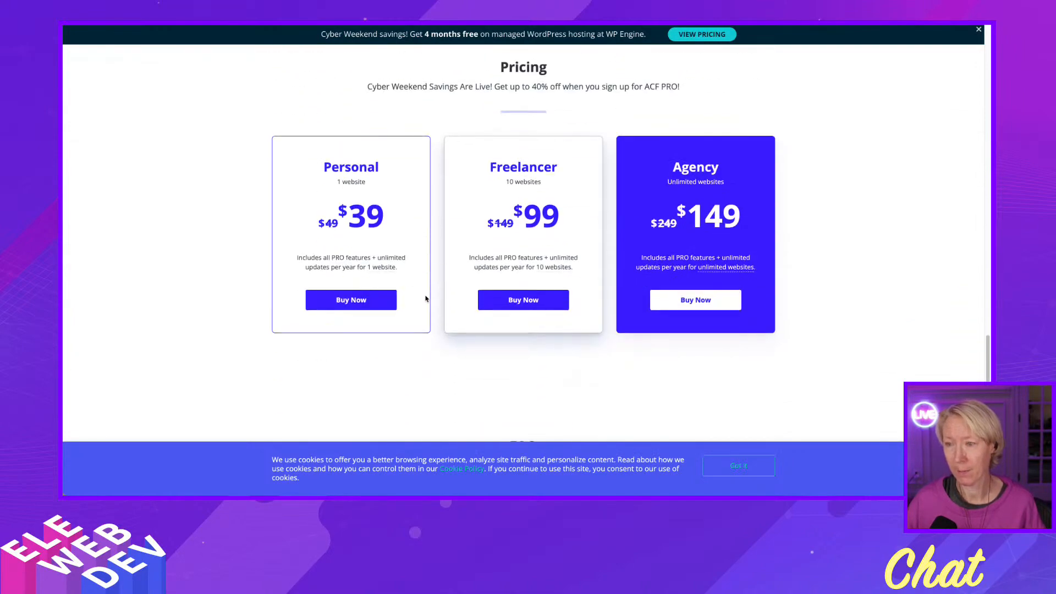
pyautogui.scroll(-3, 425, 298)
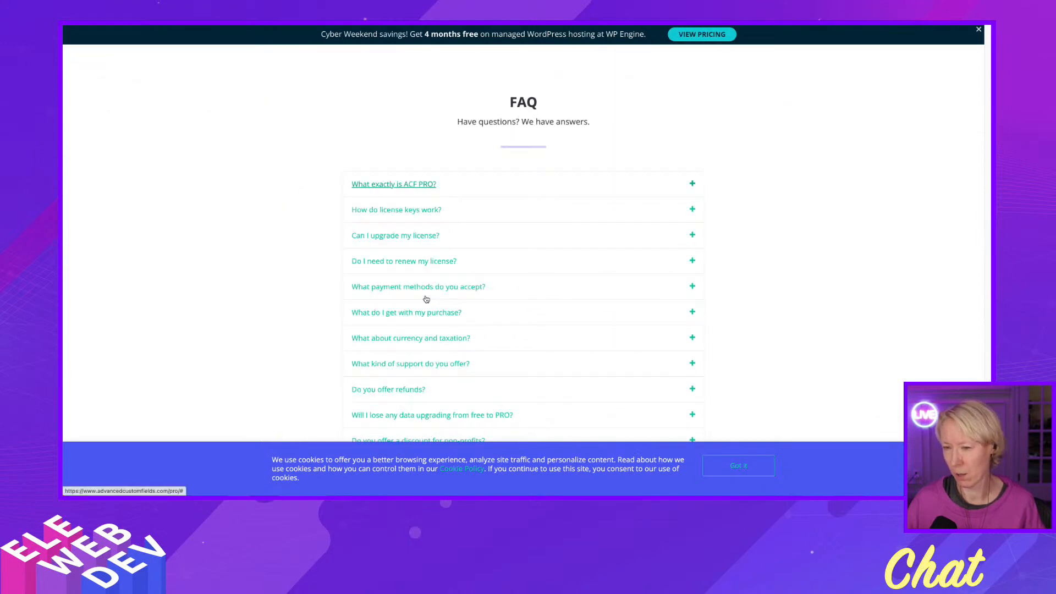
pyautogui.scroll(-4, 425, 297)
pyautogui.click(425, 297)
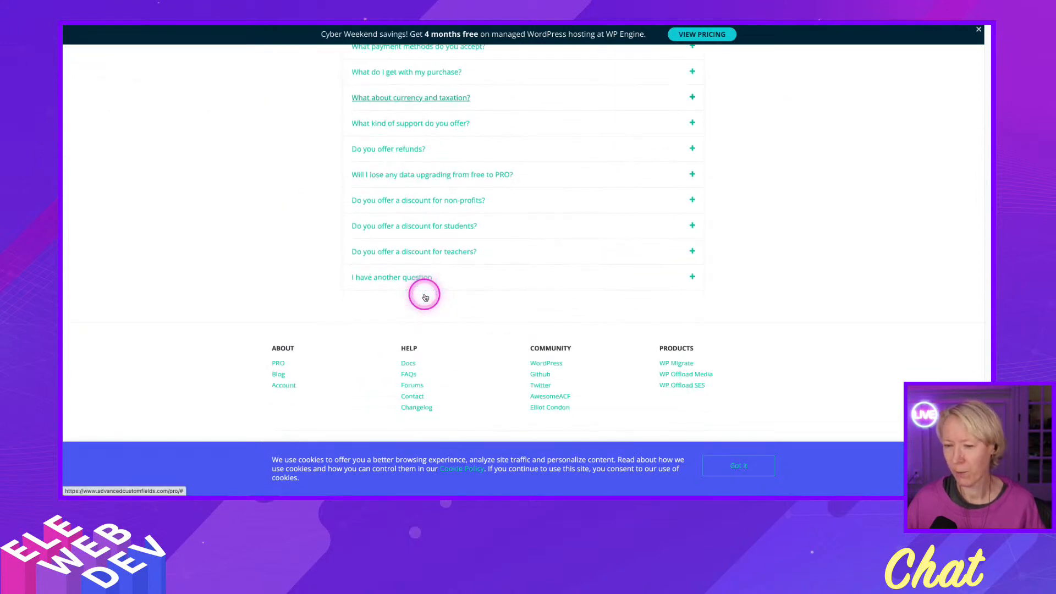
pyautogui.click(424, 297)
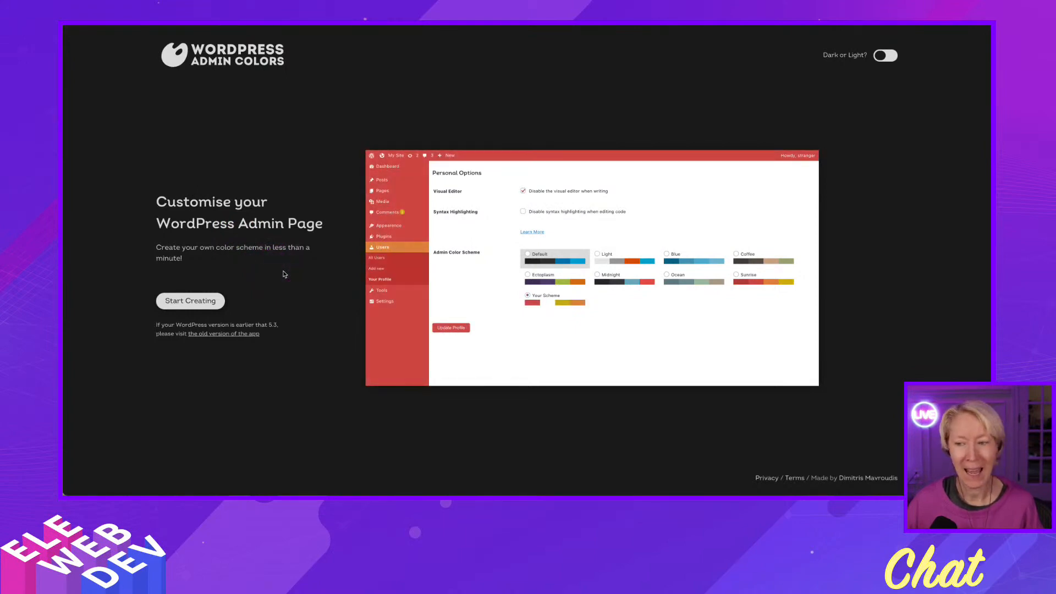
# Start creating a custom color scheme in the WordPress Admin Colors generator.
pyautogui.click(279, 274)
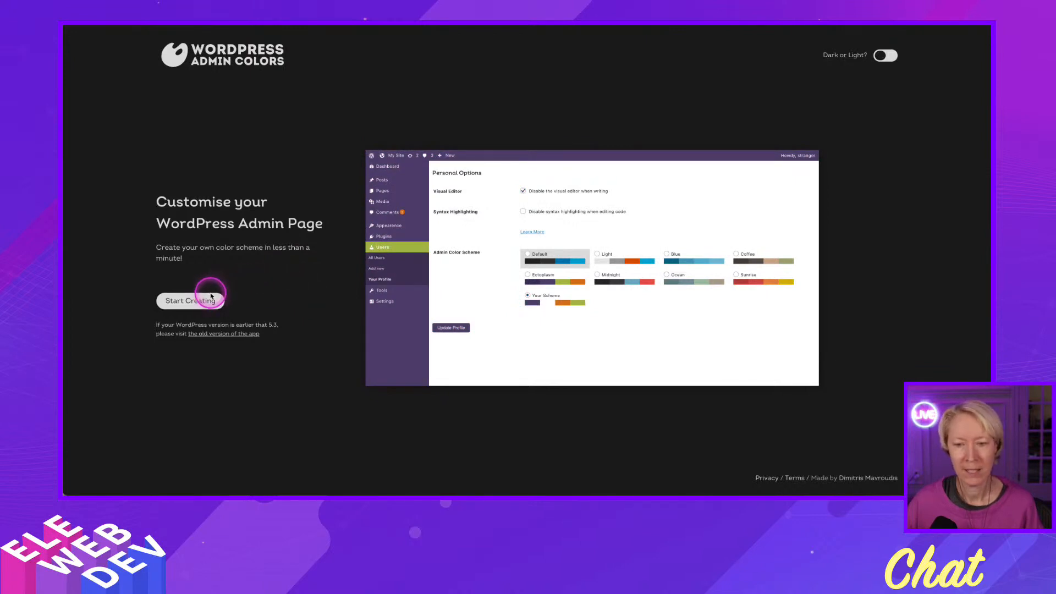
pyautogui.click(202, 304)
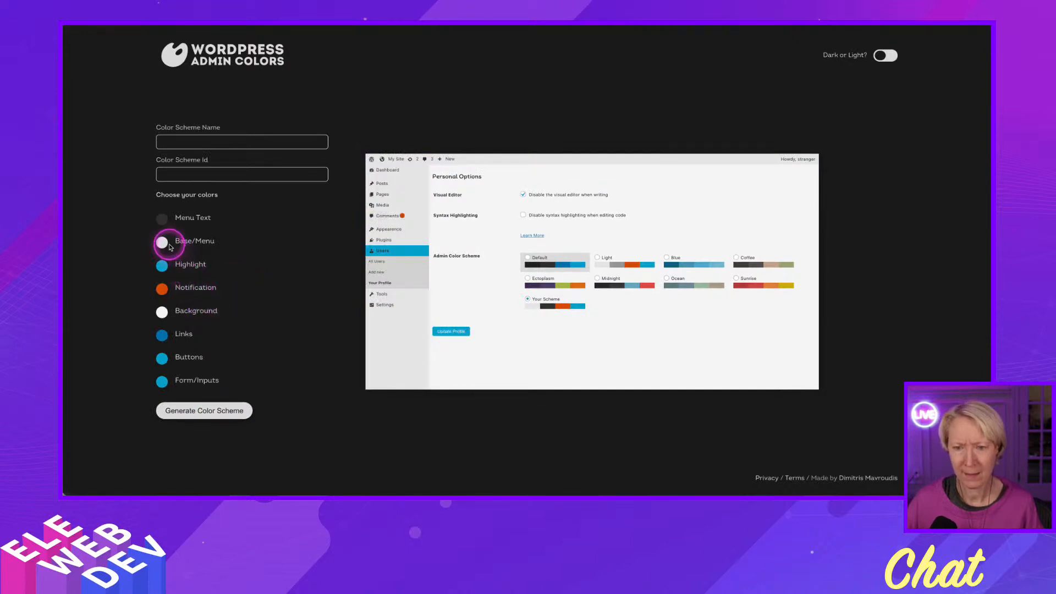
pyautogui.click(164, 244)
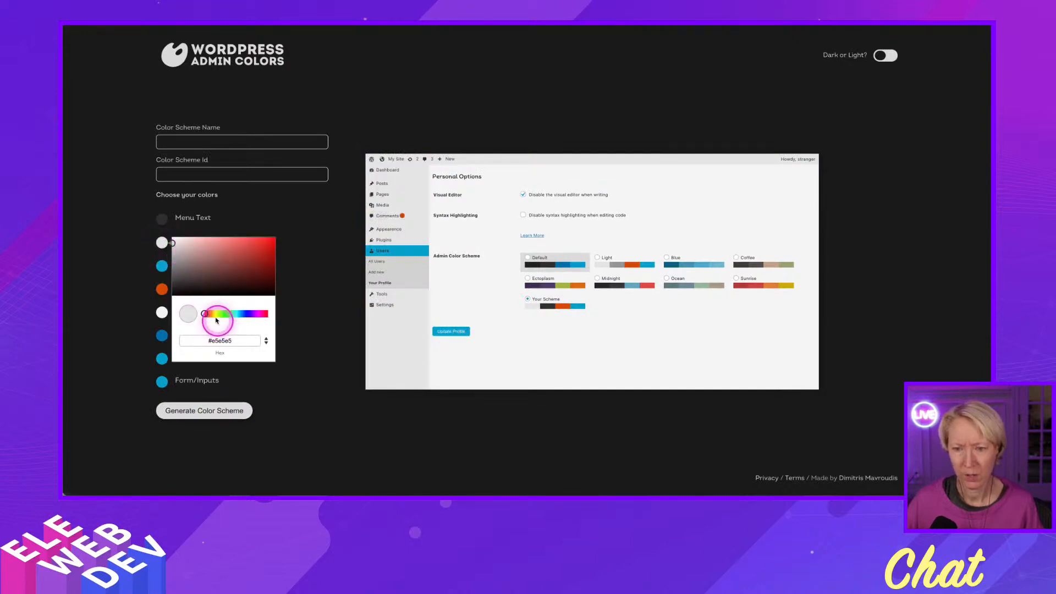
pyautogui.click(208, 314)
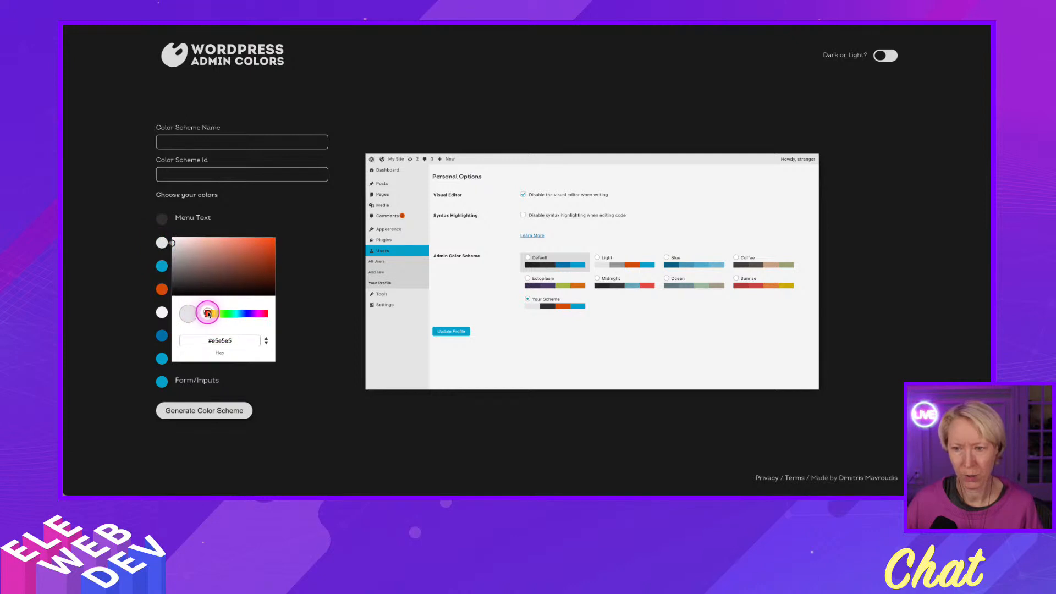
pyautogui.moveTo(208, 314); pyautogui.dragTo(216, 314)
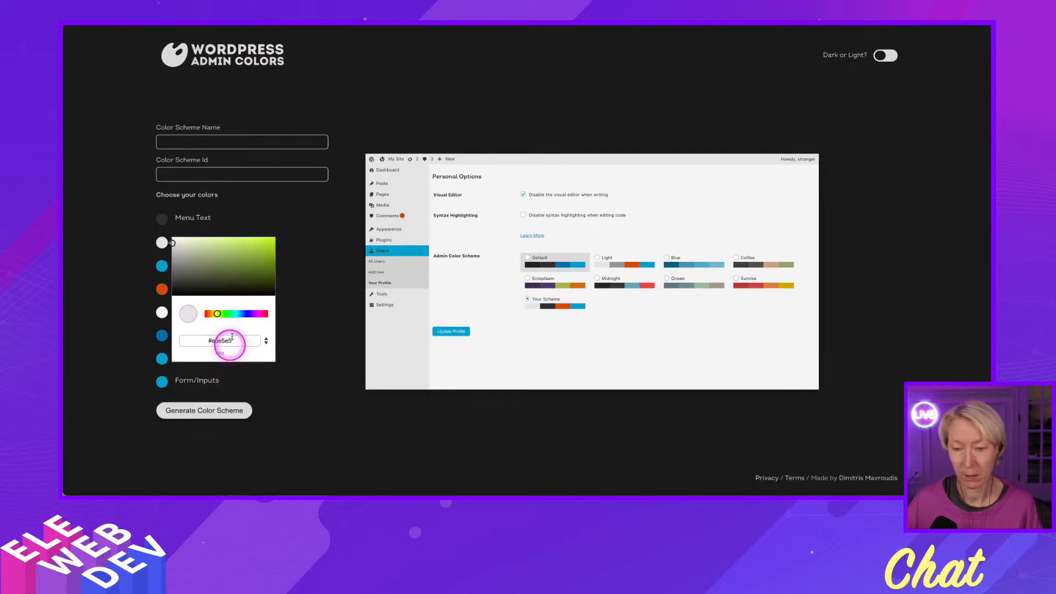
pyautogui.click(319, 325)
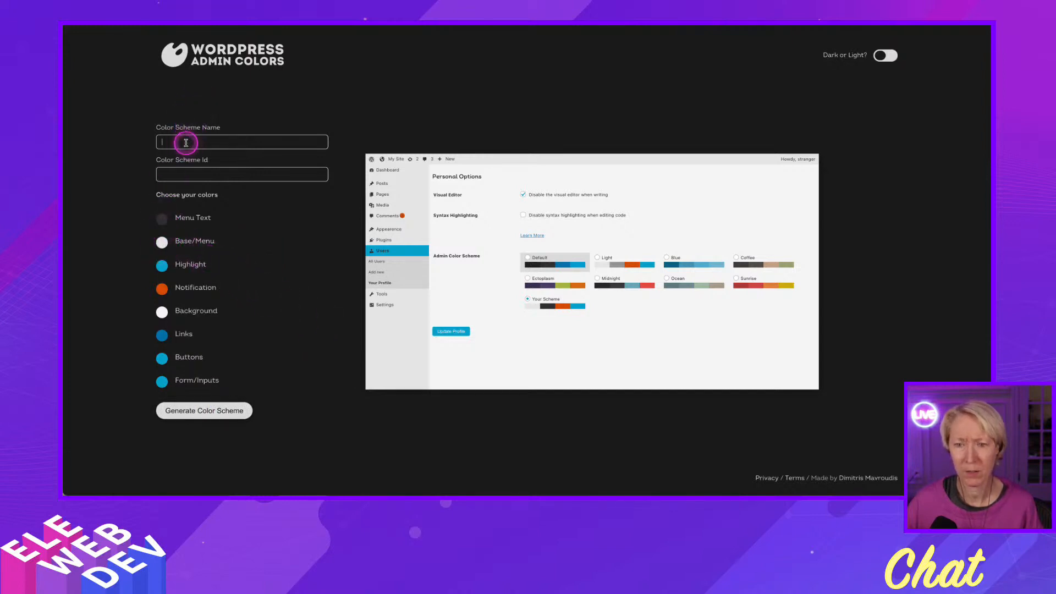
# Name the color scheme "Testing" and give it the id "testing".
pyautogui.click(189, 143)
pyautogui.write('T')
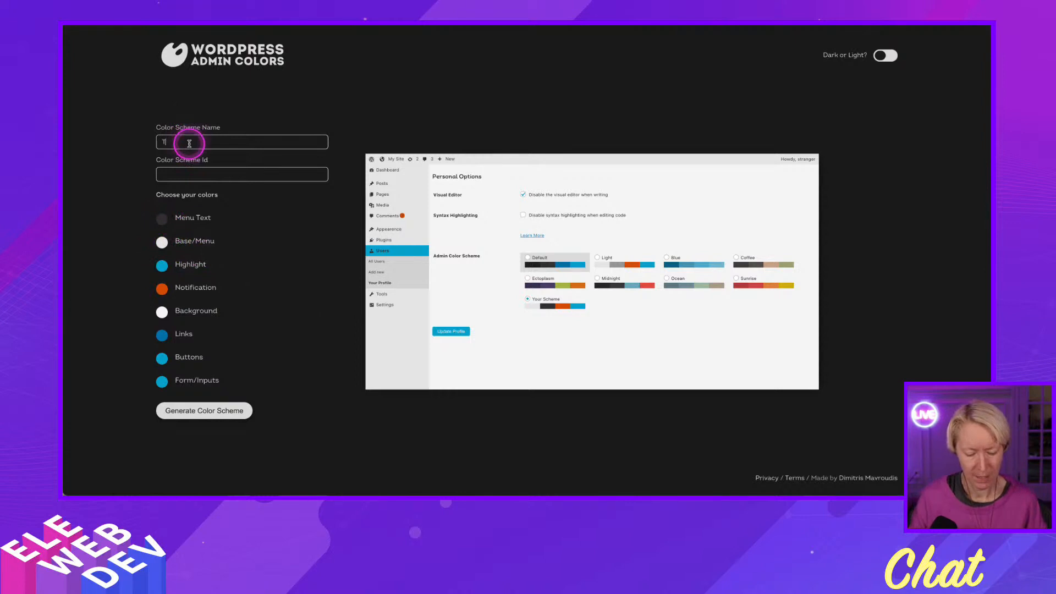
pyautogui.write('esting')
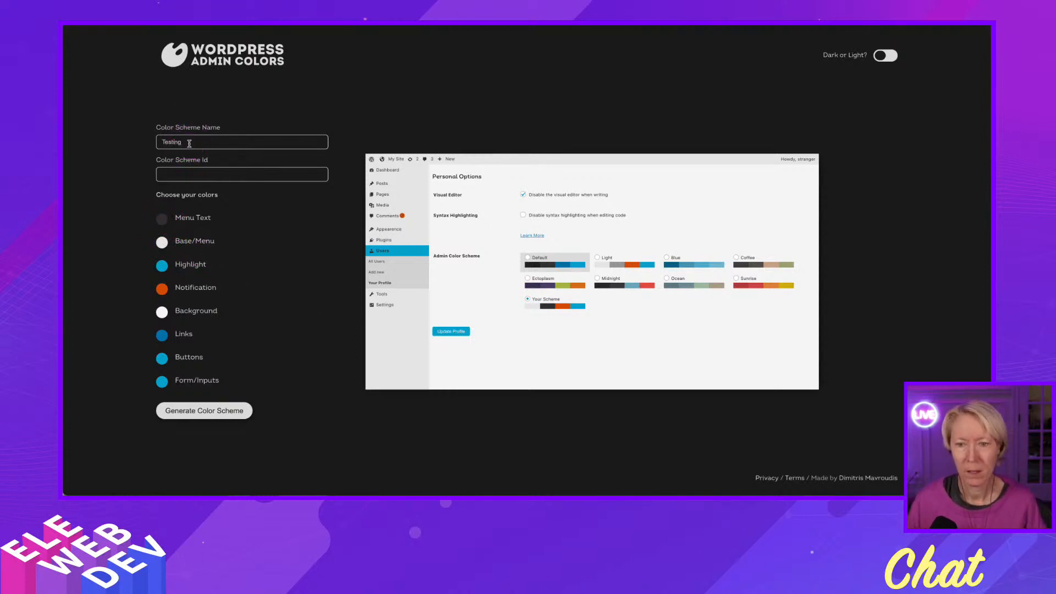
pyautogui.click(179, 172)
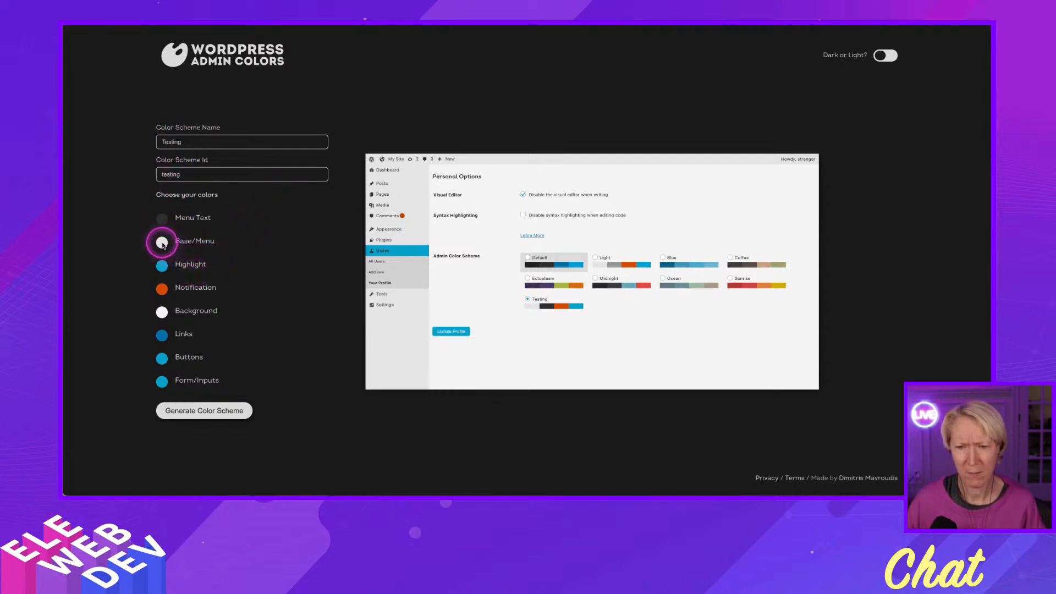
# Try yellow shades for the Base/Menu color, settling on the bright blue #1db8e2.
pyautogui.click(163, 242)
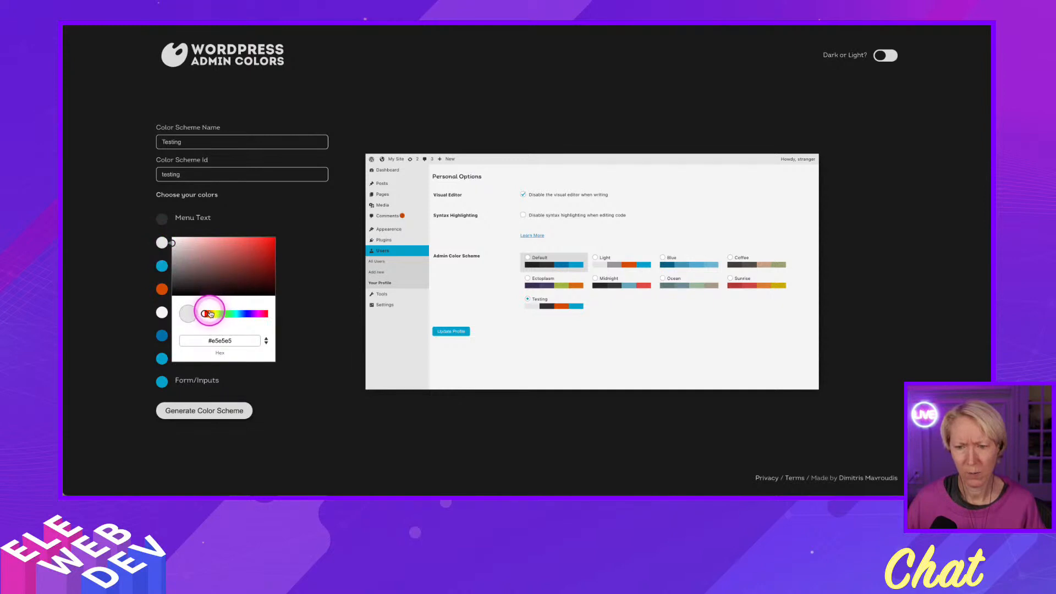
pyautogui.moveTo(208, 315); pyautogui.dragTo(216, 314)
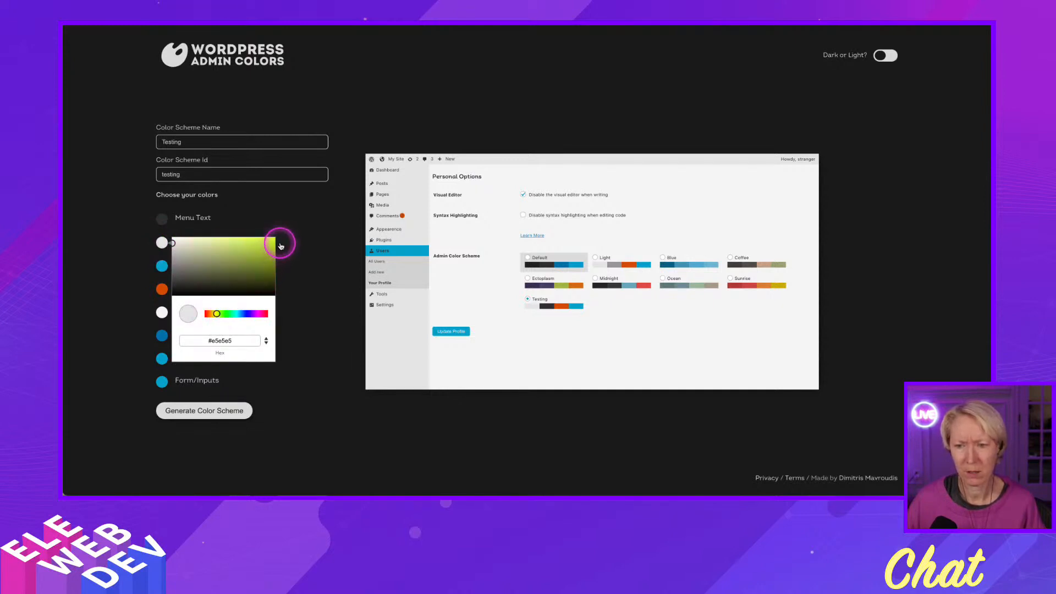
pyautogui.moveTo(276, 241); pyautogui.dragTo(271, 231)
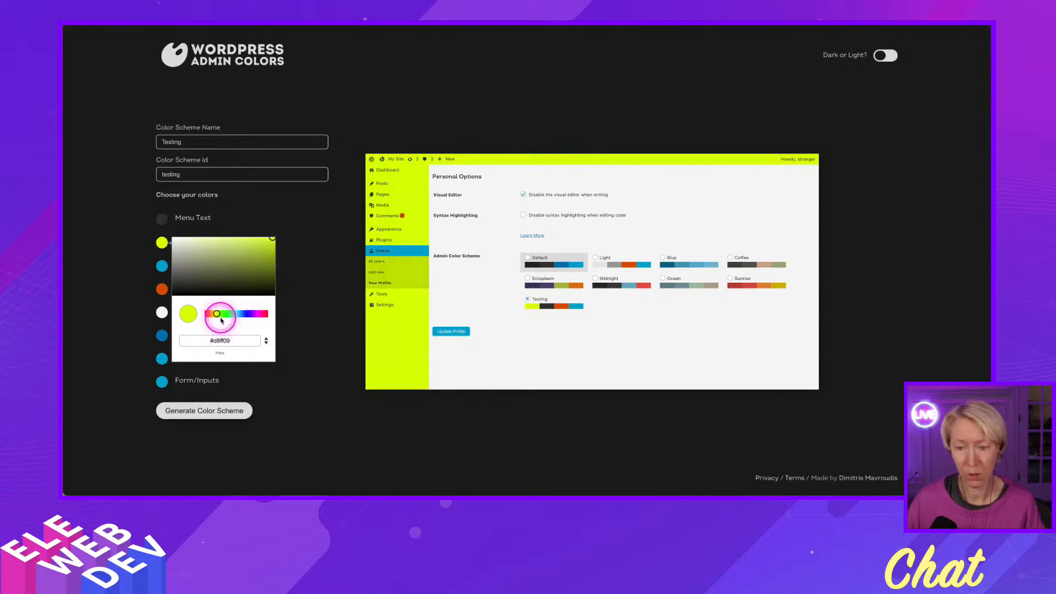
pyautogui.moveTo(219, 318); pyautogui.dragTo(213, 316)
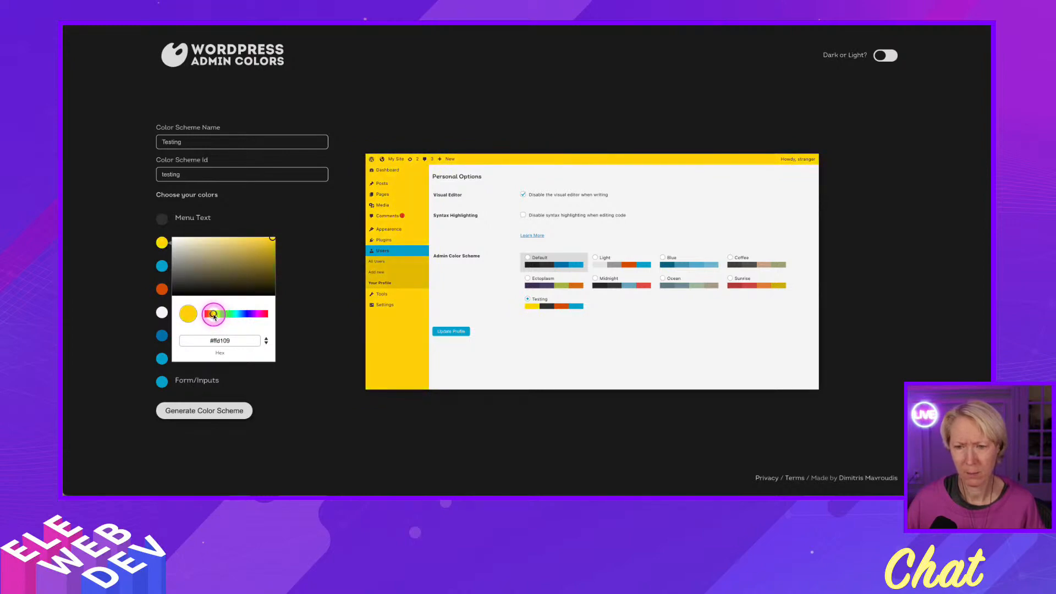
pyautogui.moveTo(271, 240); pyautogui.dragTo(267, 253)
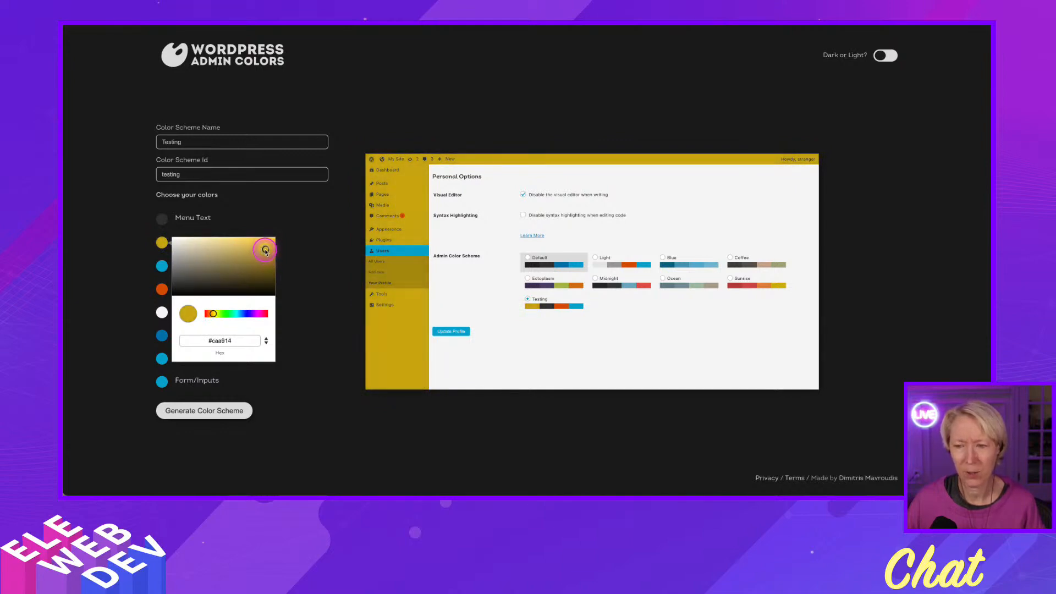
pyautogui.moveTo(264, 248); pyautogui.dragTo(263, 247)
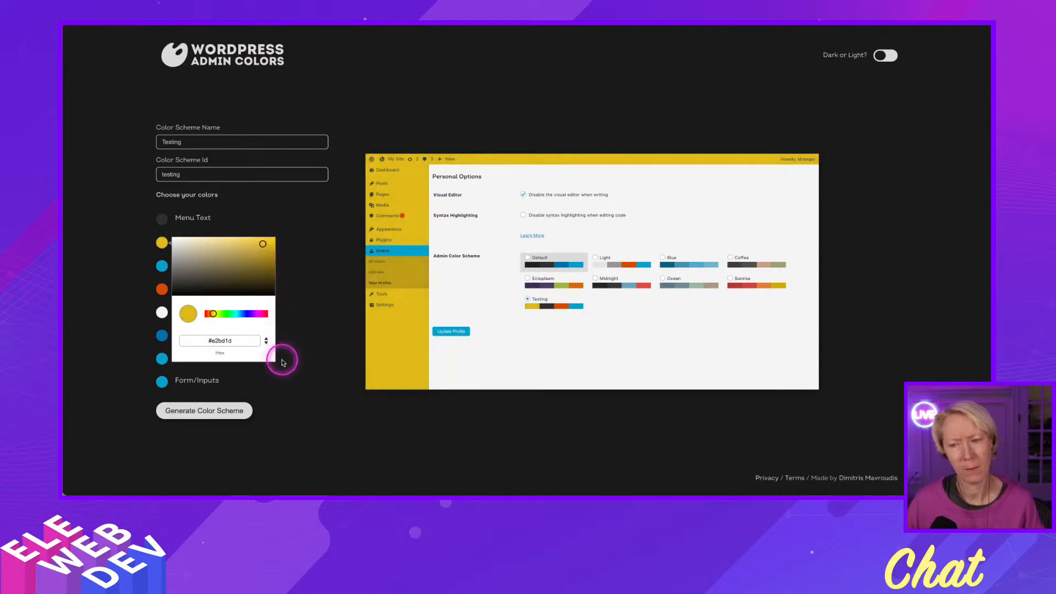
pyautogui.click(216, 314)
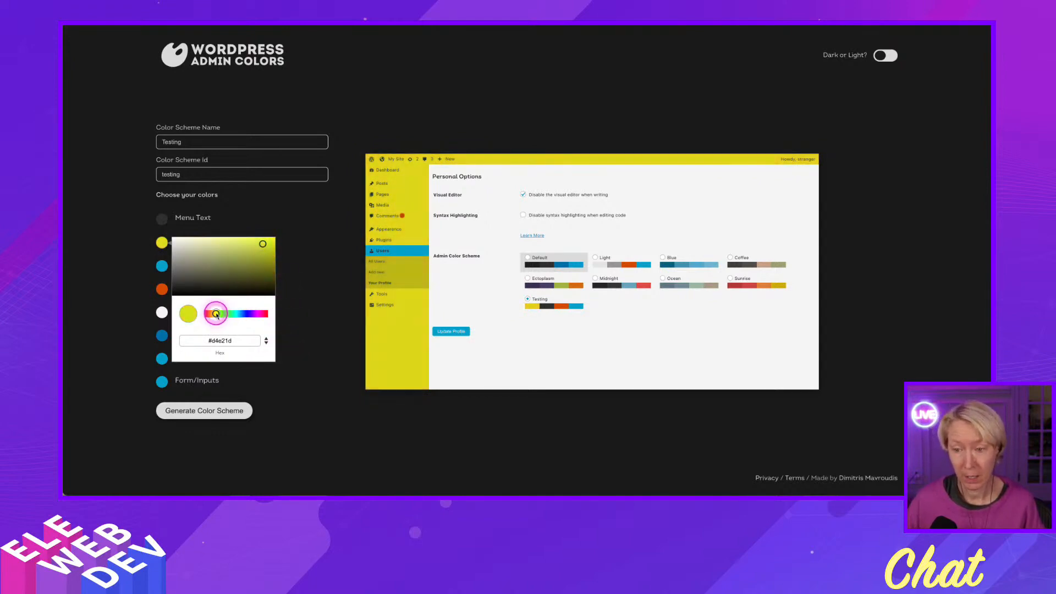
pyautogui.moveTo(221, 315); pyautogui.dragTo(239, 315)
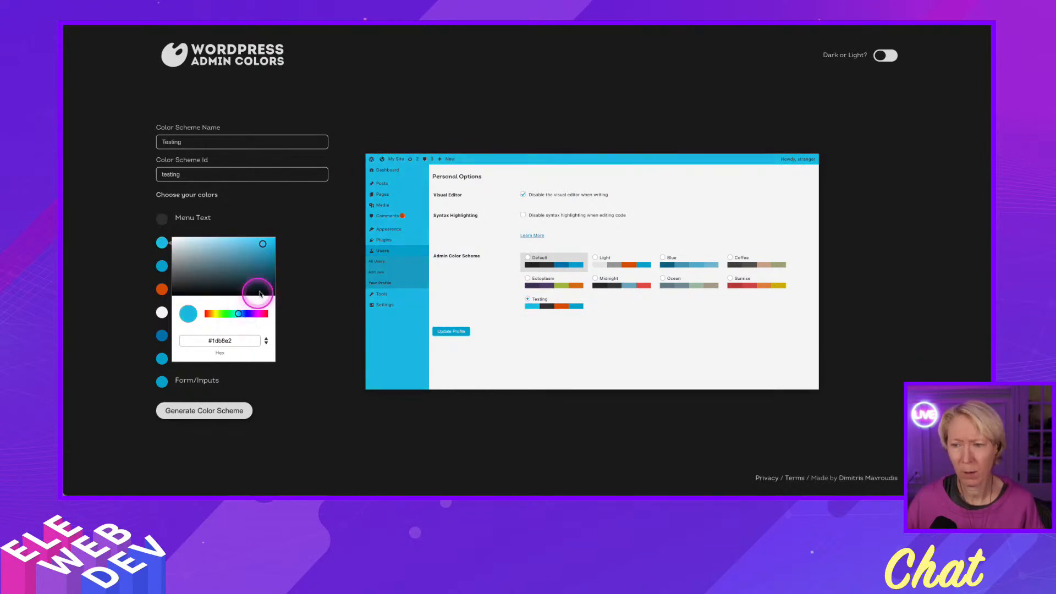
# Set the scheme's Background color to the pale blue #d1f7ff.
pyautogui.click(161, 314)
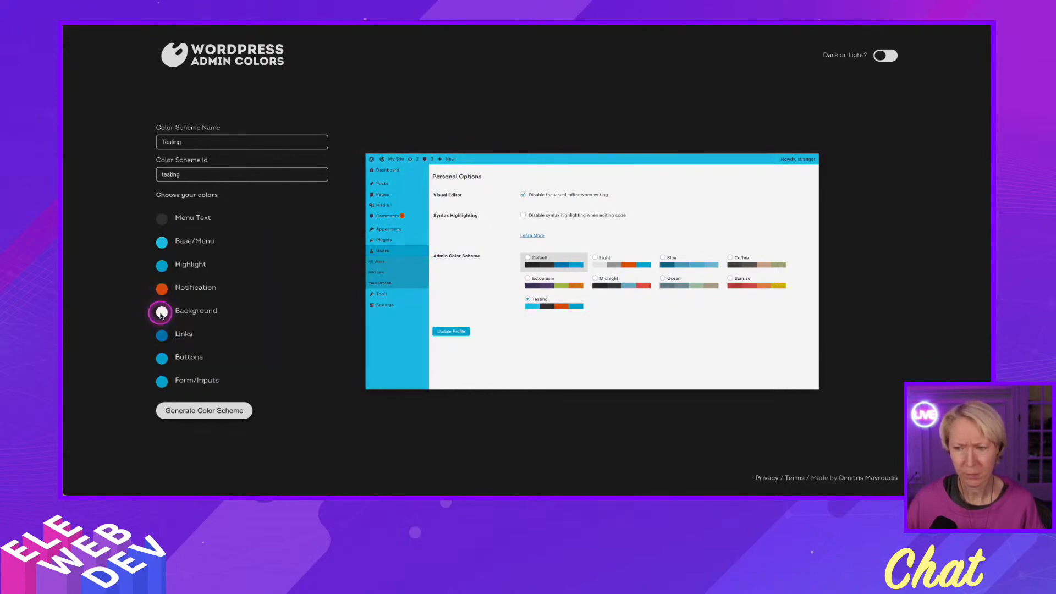
pyautogui.click(206, 383)
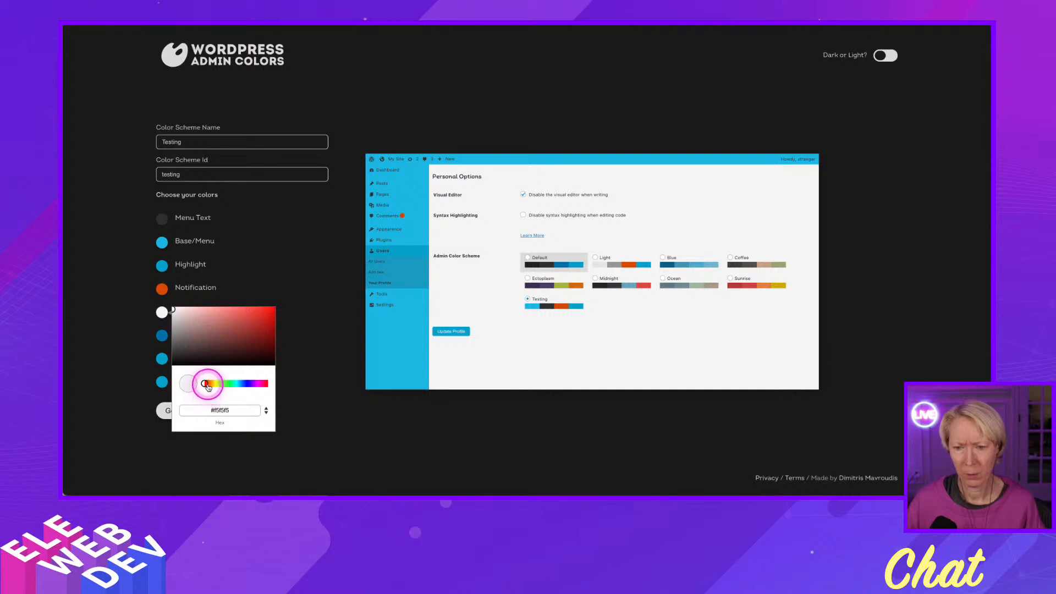
pyautogui.moveTo(208, 387); pyautogui.dragTo(229, 384)
pyautogui.click(192, 315)
pyautogui.moveTo(192, 315)
pyautogui.mouseDown()
pyautogui.moveTo(172, 307)
pyautogui.moveTo(245, 330)
pyautogui.mouseUp()
pyautogui.moveTo(229, 383); pyautogui.dragTo(241, 385)
pyautogui.moveTo(240, 385); pyautogui.dragTo(238, 384)
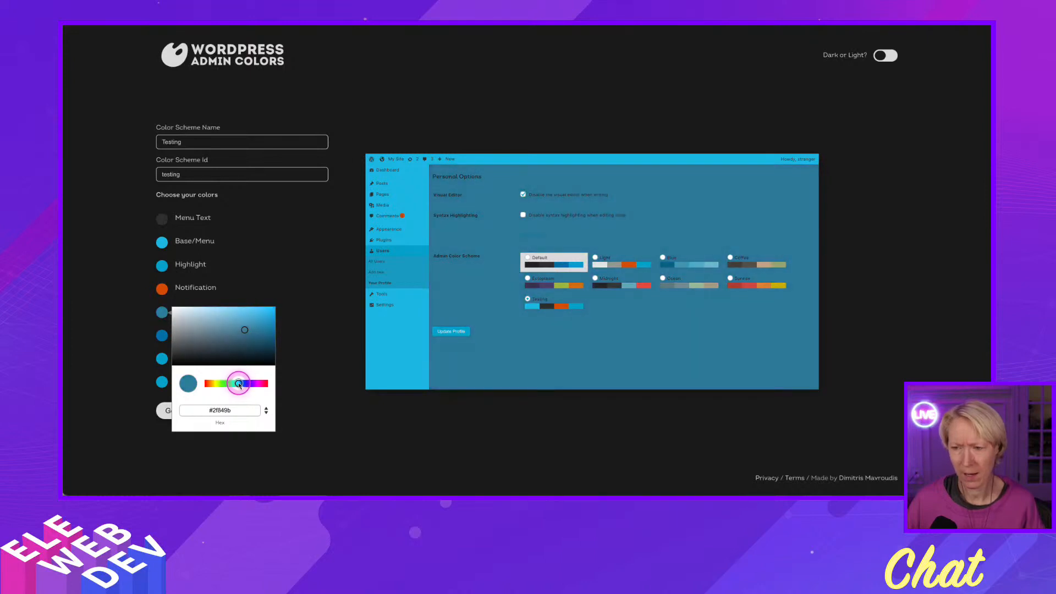
pyautogui.moveTo(244, 330); pyautogui.dragTo(190, 304)
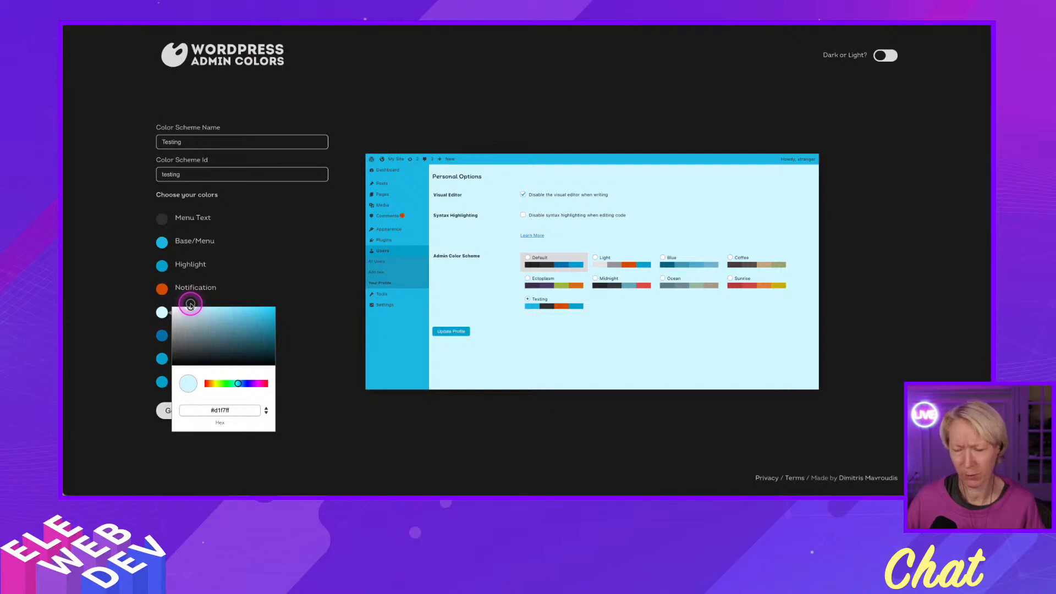
pyautogui.click(295, 259)
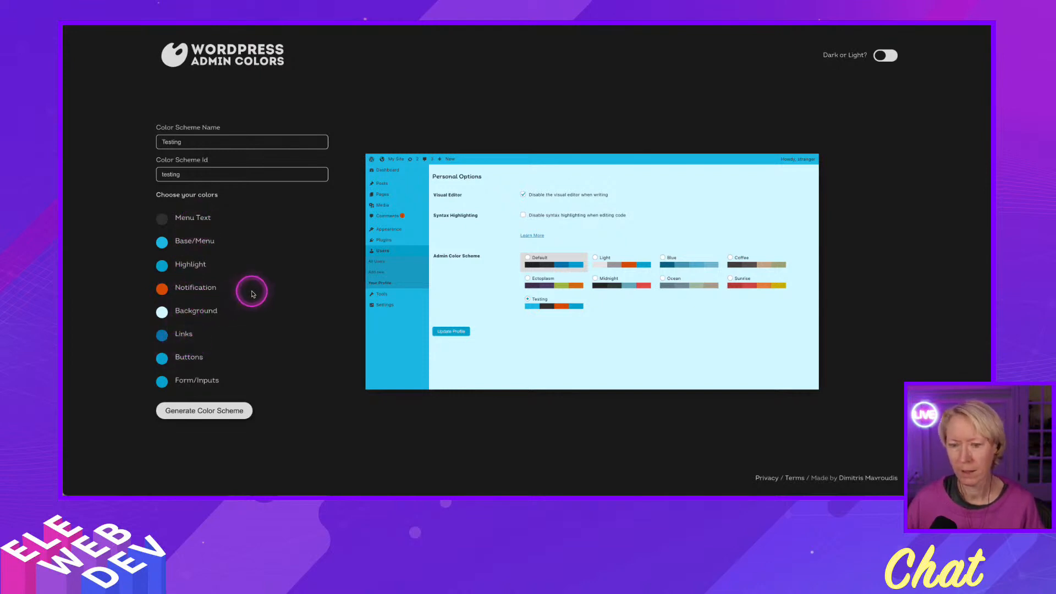
# Generate the color scheme's stylesheet and its functions.php code.
pyautogui.click(210, 417)
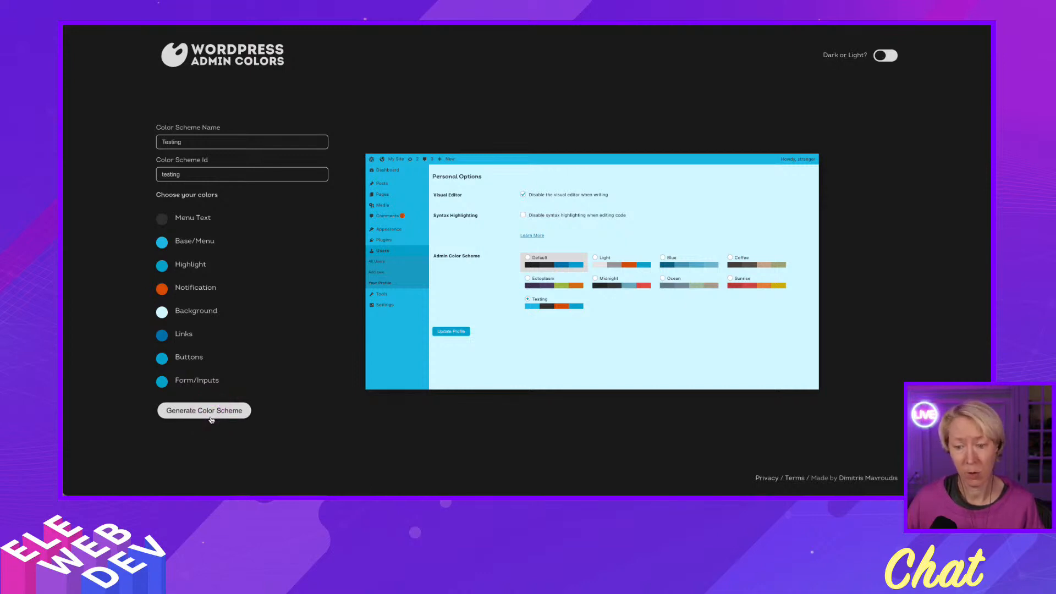
pyautogui.click(210, 410)
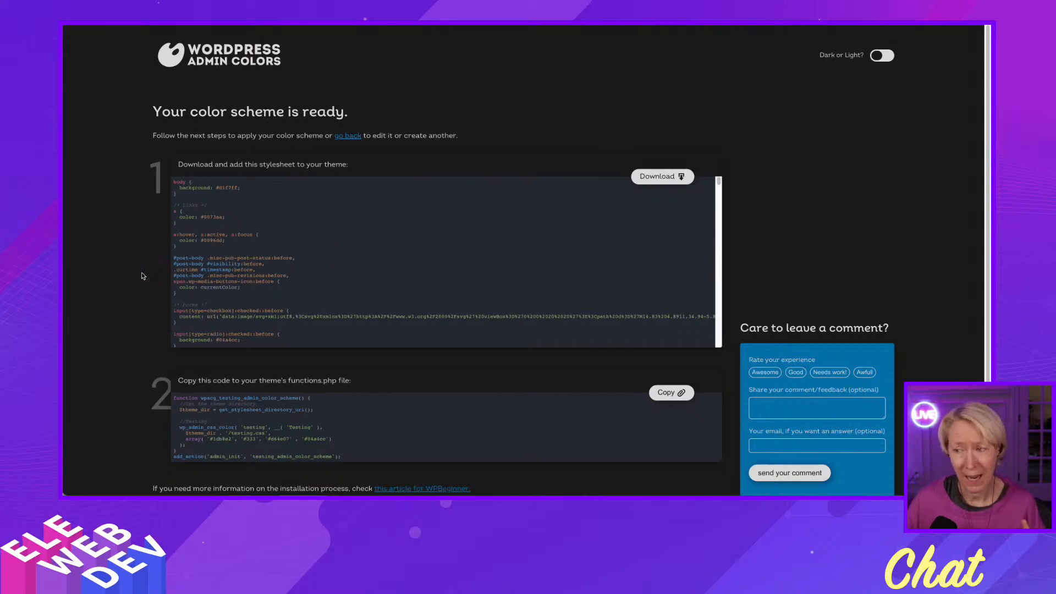
pyautogui.scroll(-1, 139, 278)
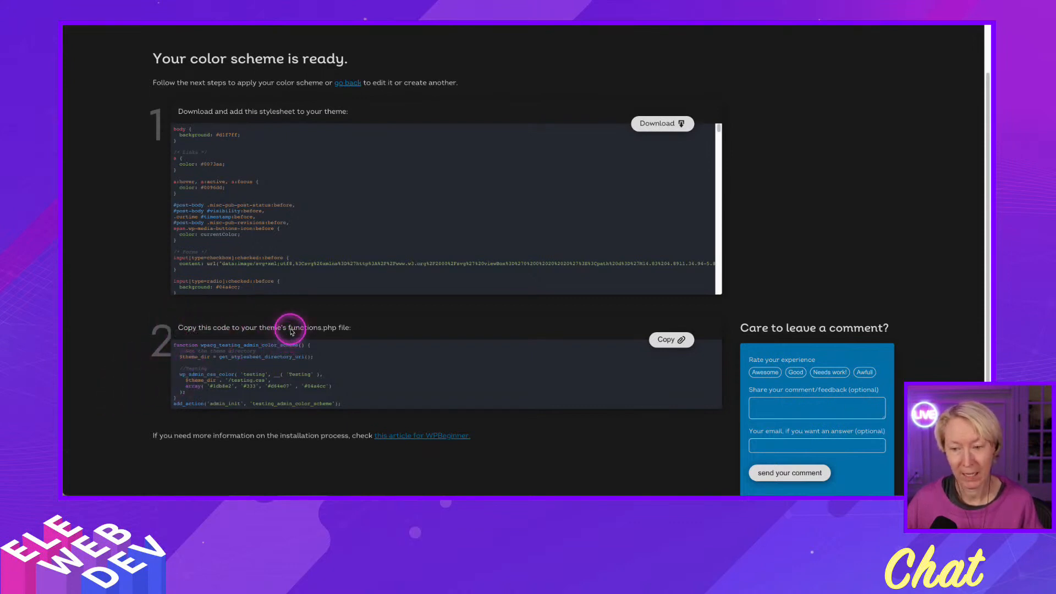
# Review the functions.php installation instruction and compare the results page in light and dark display modes.
pyautogui.moveTo(290, 327); pyautogui.dragTo(385, 328)
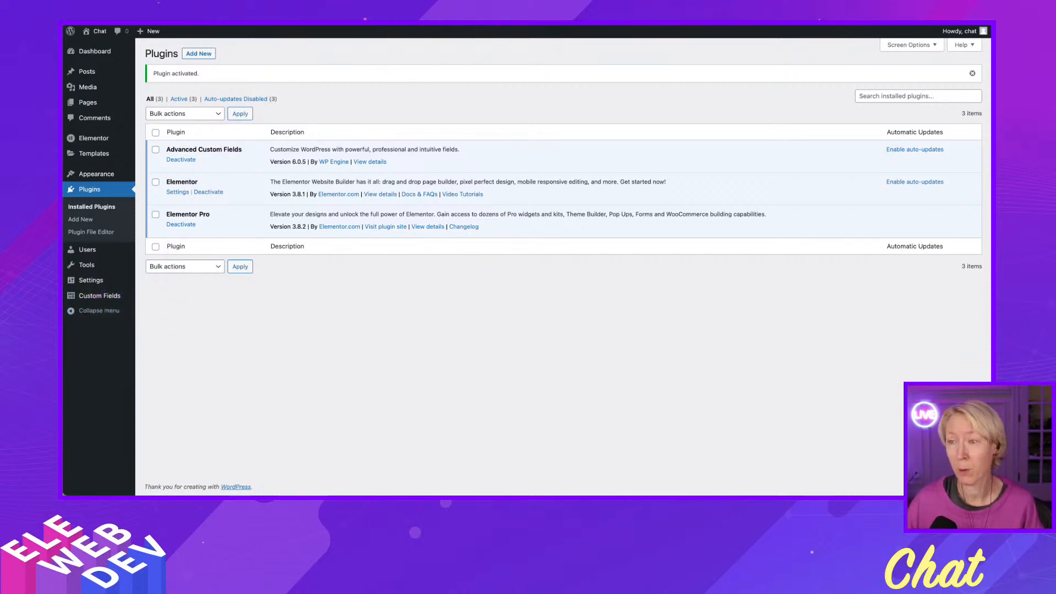
pyautogui.hotkey('ctrl', 'Tab')
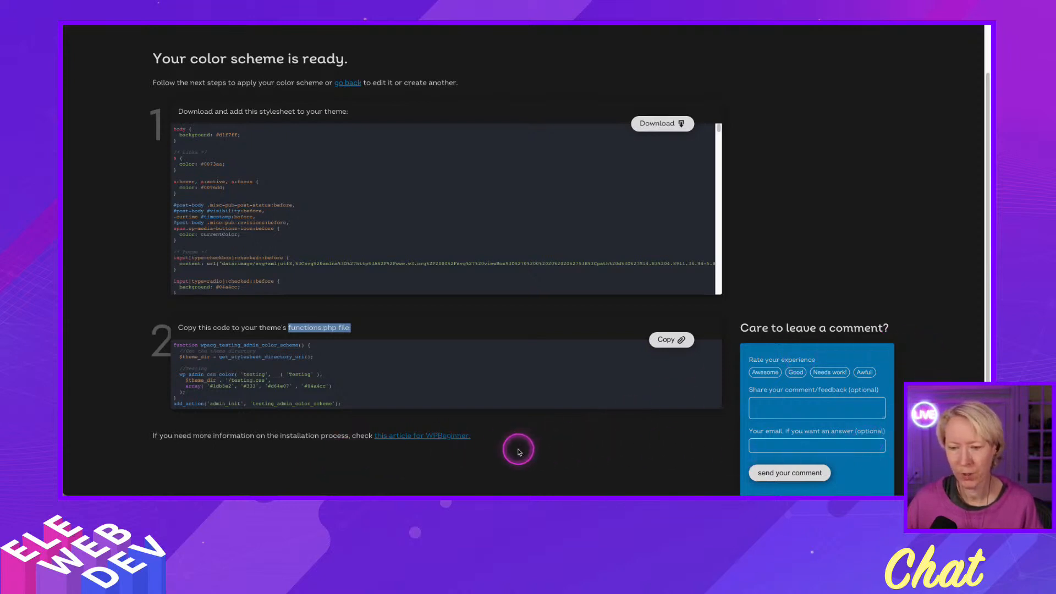
pyautogui.scroll(2, 518, 451)
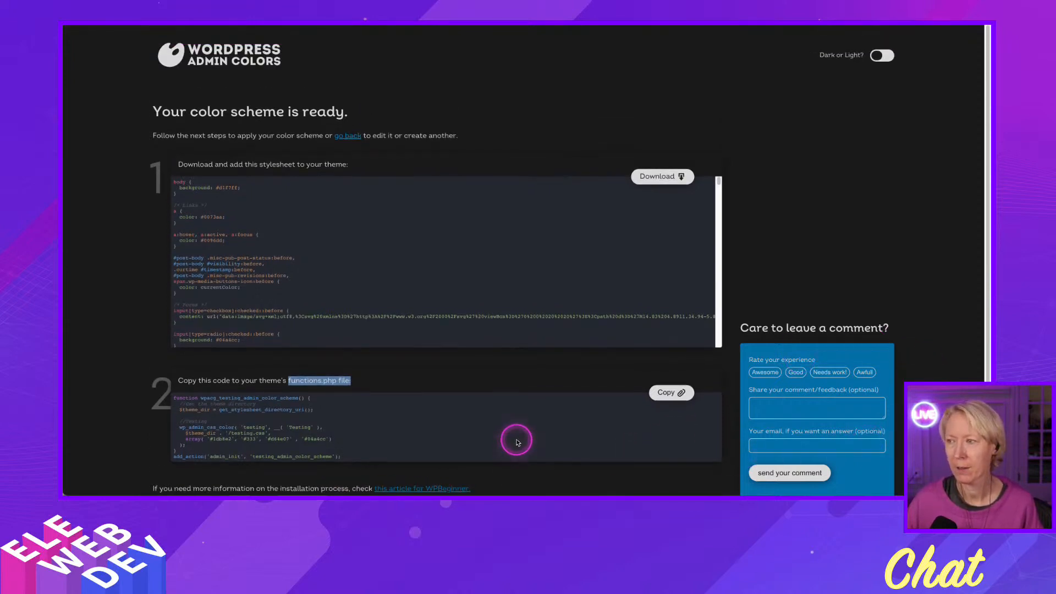
pyautogui.click(881, 56)
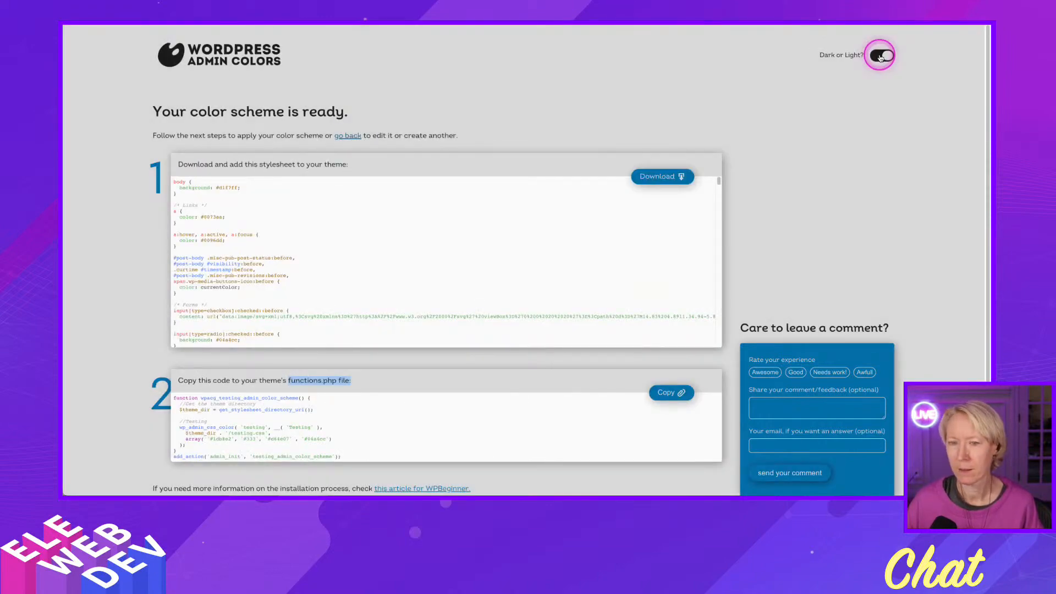
pyautogui.click(880, 56)
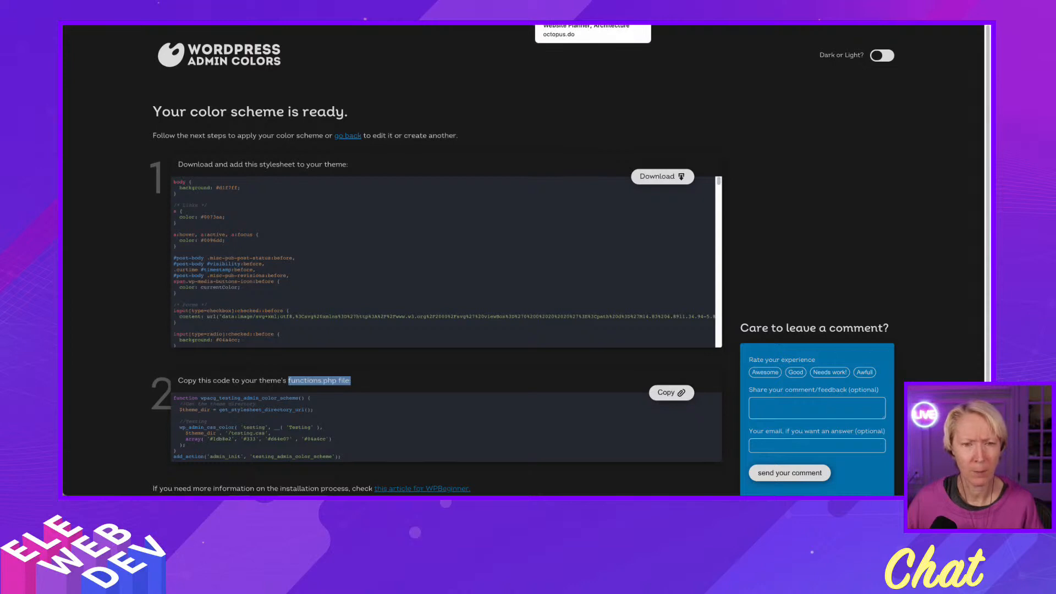
# Switch to the Octopus.do sitemap planner, dismiss its introduction and rename the untitled project as "Start".
pyautogui.click(561, 6)
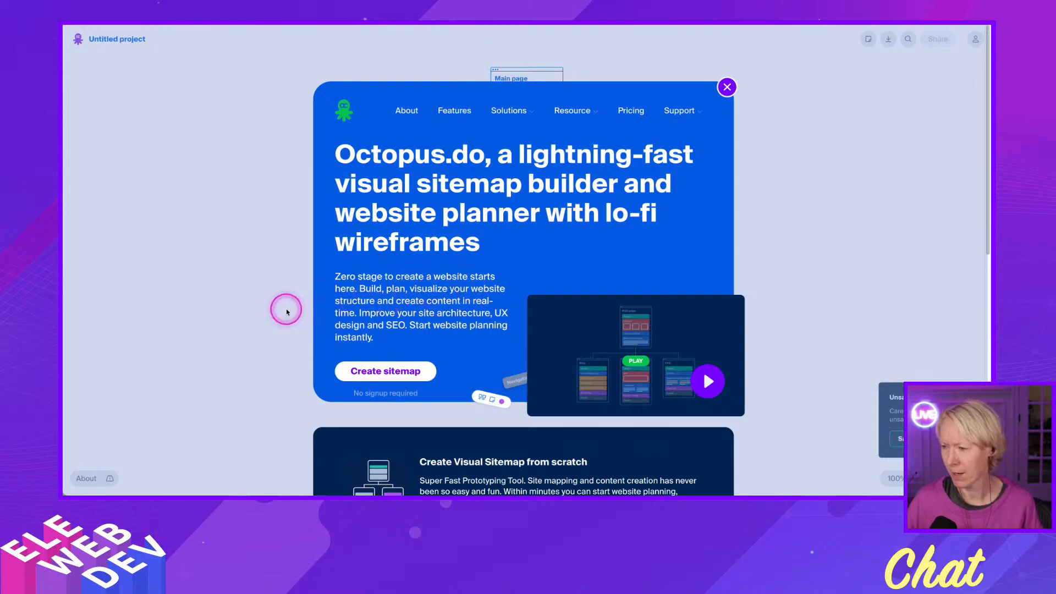
pyautogui.click(132, 42)
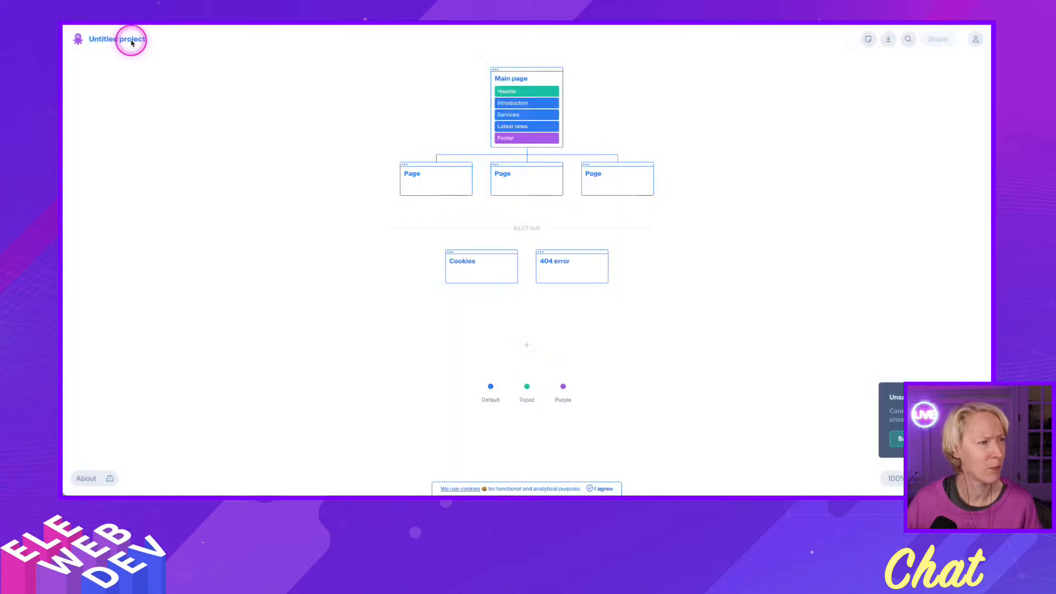
pyautogui.click(132, 41)
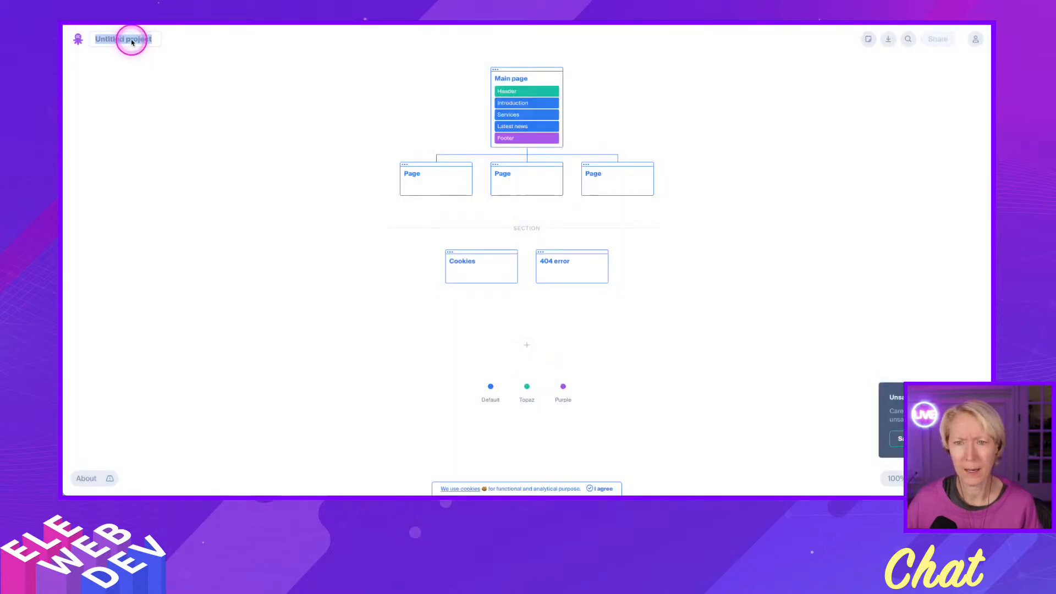
pyautogui.write('STart')
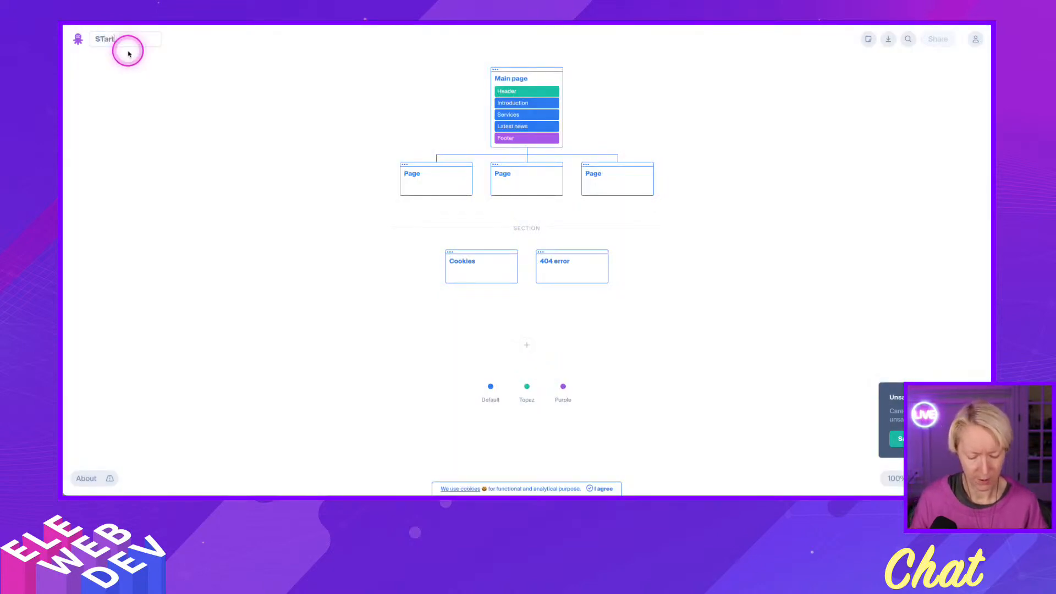
pyautogui.click(126, 52)
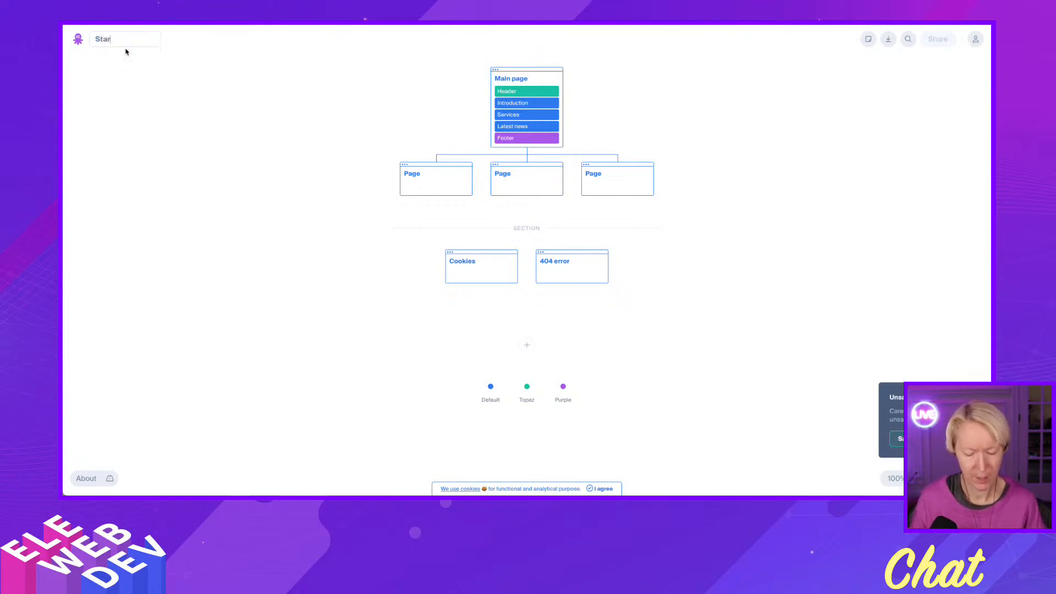
pyautogui.click(183, 110)
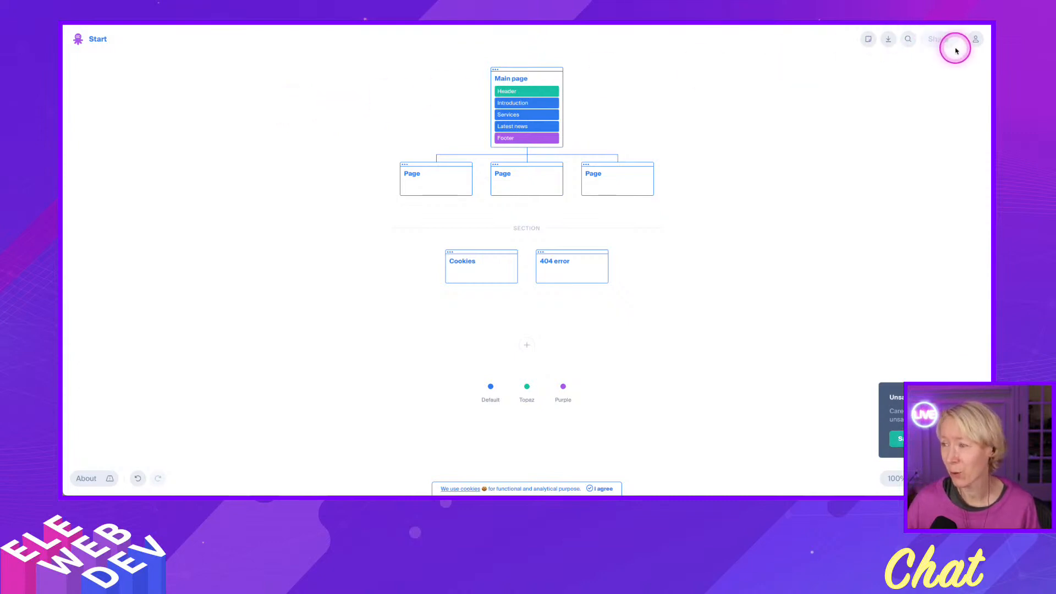
# Look at the account log-in form and close it without signing in.
pyautogui.click(976, 40)
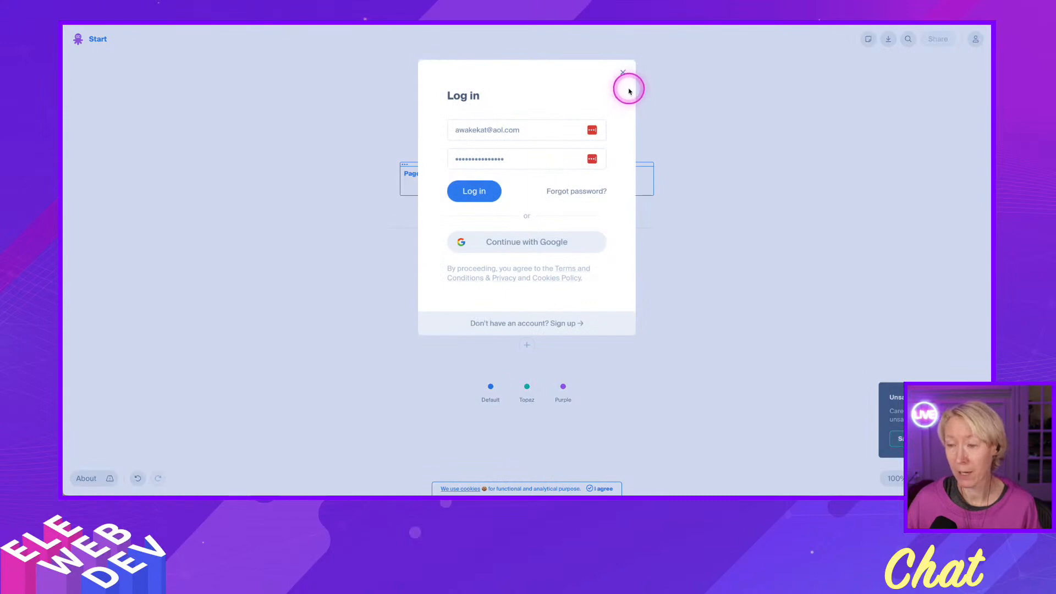
pyautogui.click(622, 71)
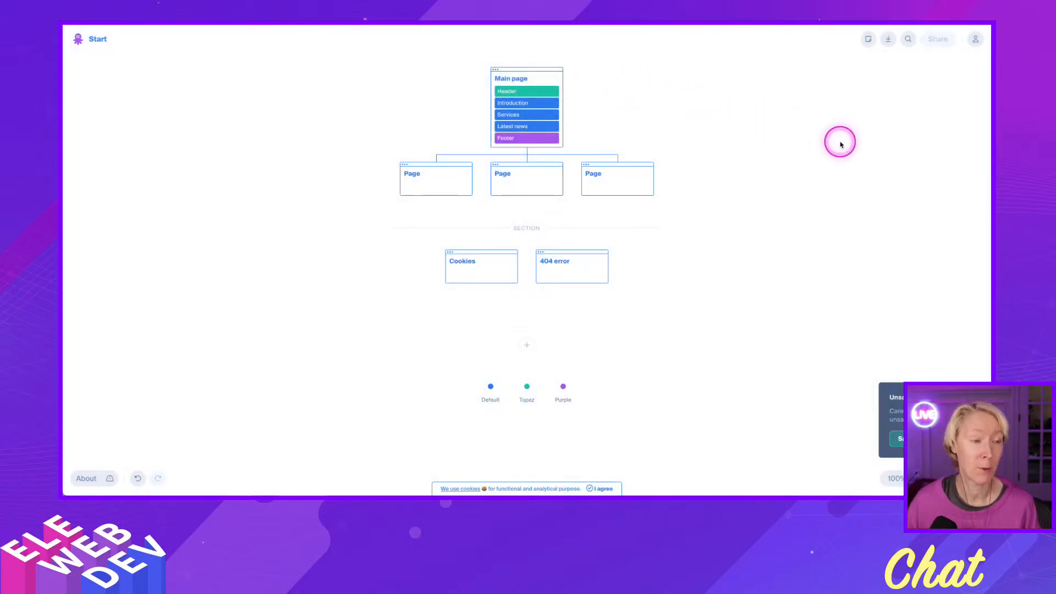
pyautogui.click(840, 145)
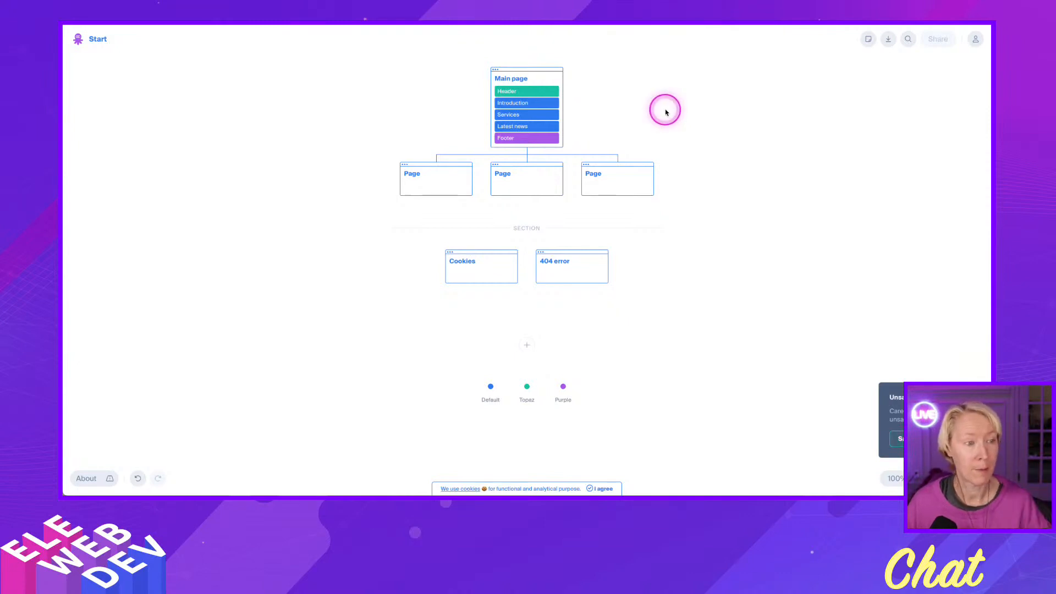
pyautogui.click(636, 126)
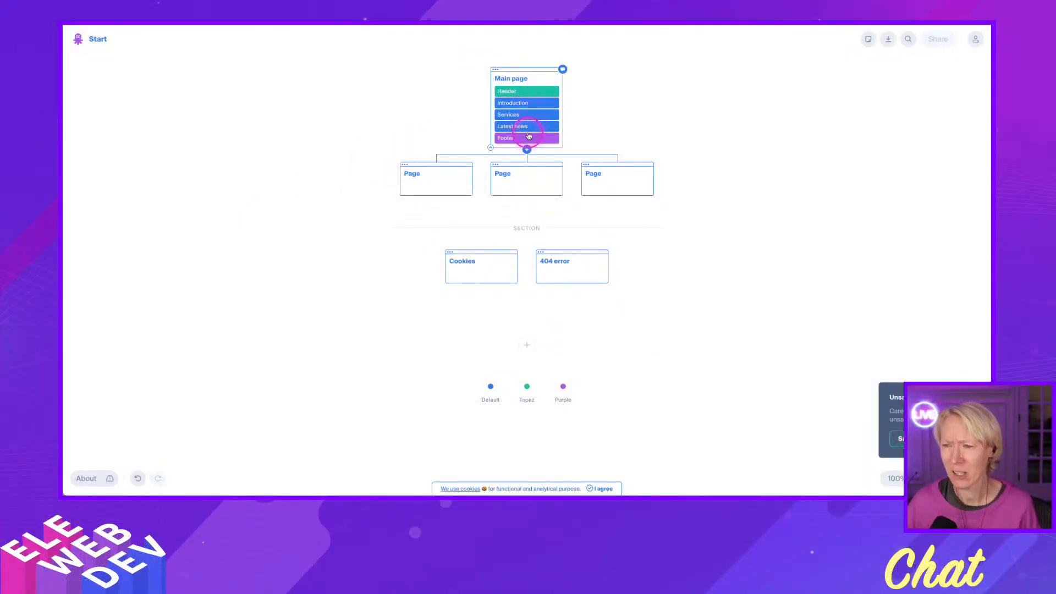
# Rename the first page beneath Main page as "About Page".
pyautogui.click(424, 178)
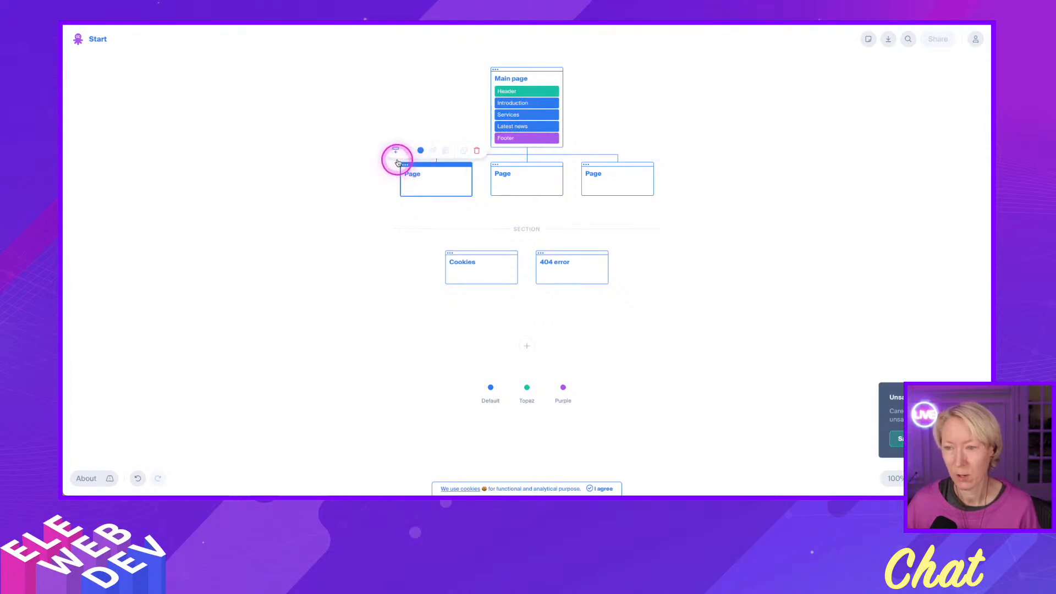
pyautogui.doubleClick(424, 173)
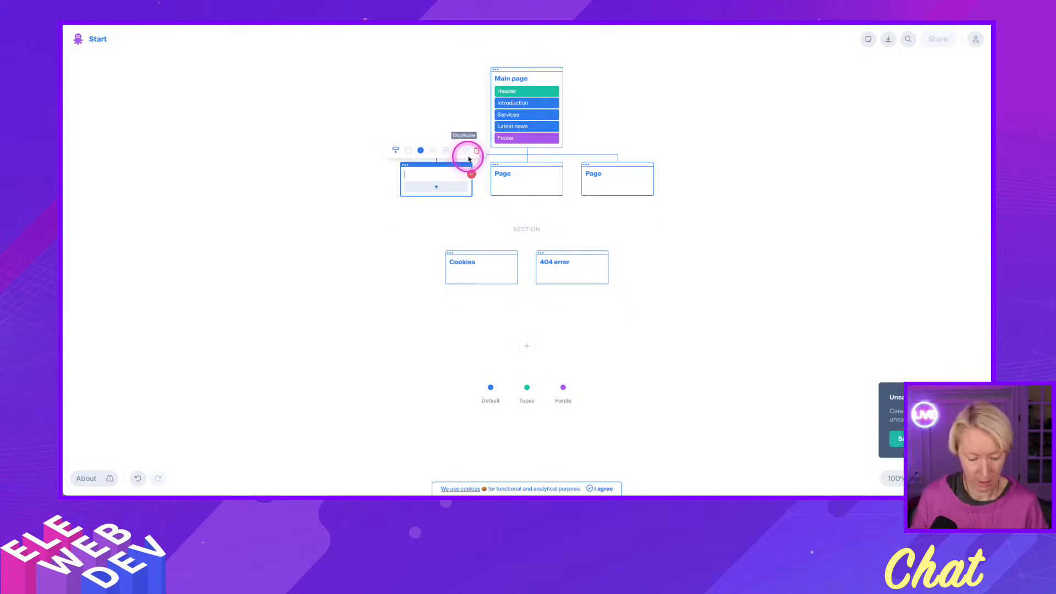
pyautogui.write('About Page')
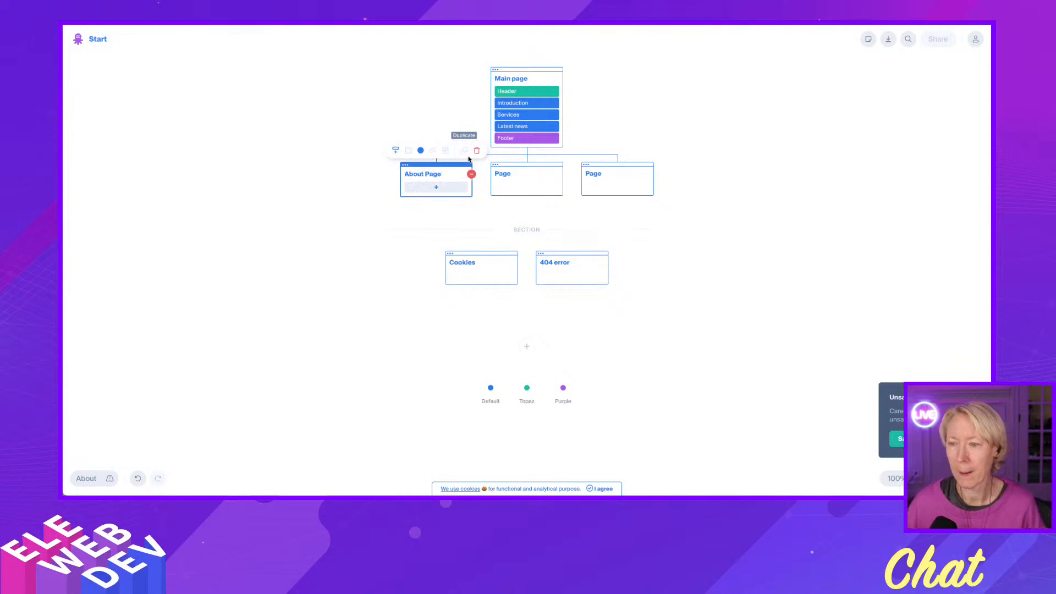
# Rename the middle page beneath Main page as "Services" and shorten the first page's name to "About".
pyautogui.click(497, 170)
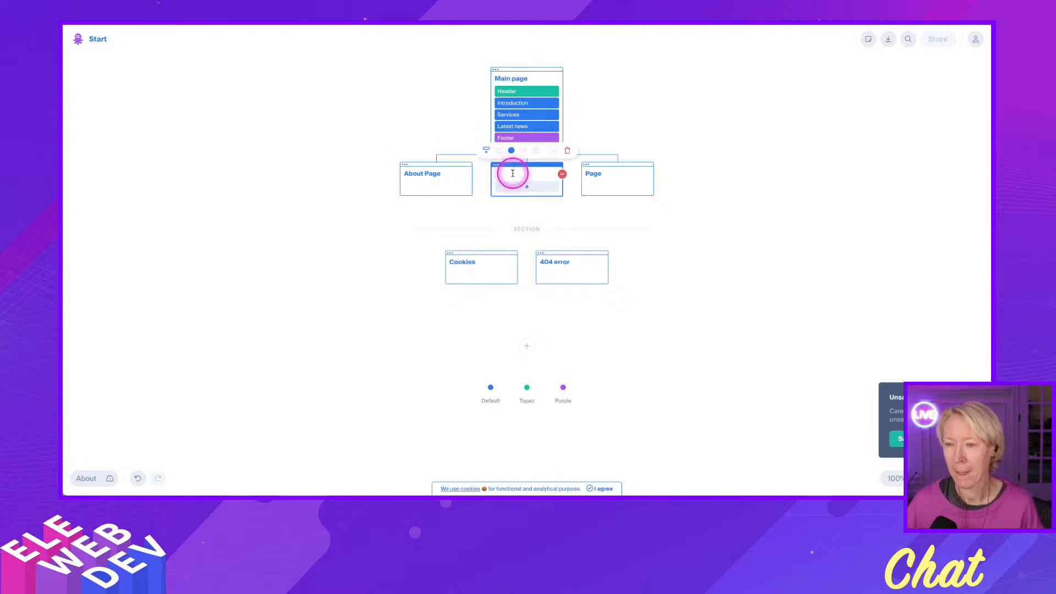
pyautogui.write('Ser')
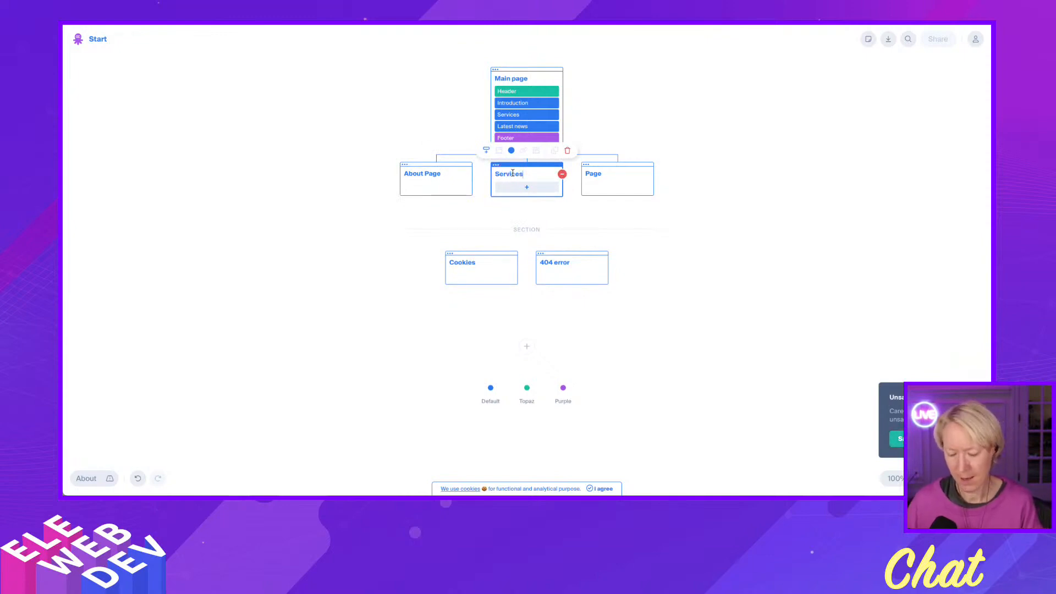
pyautogui.write('vices')
pyautogui.click(513, 174)
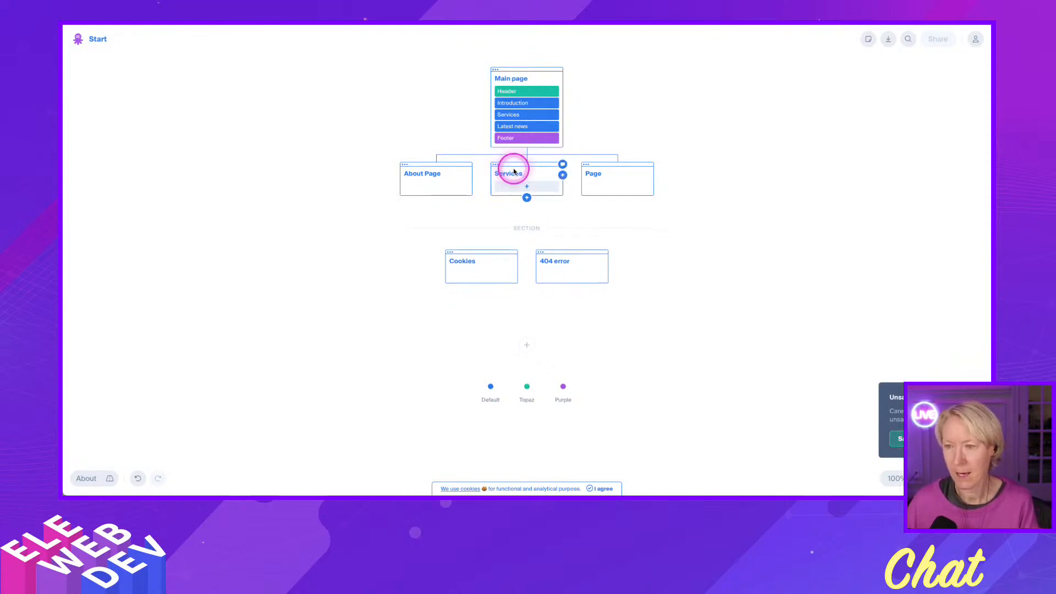
pyautogui.click(440, 174)
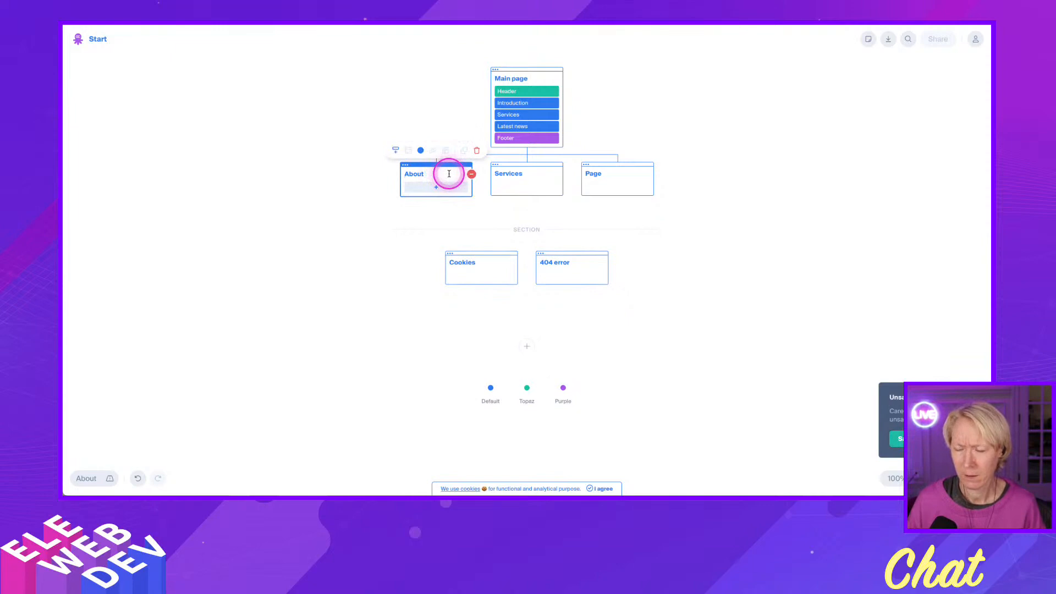
pyautogui.click(377, 217)
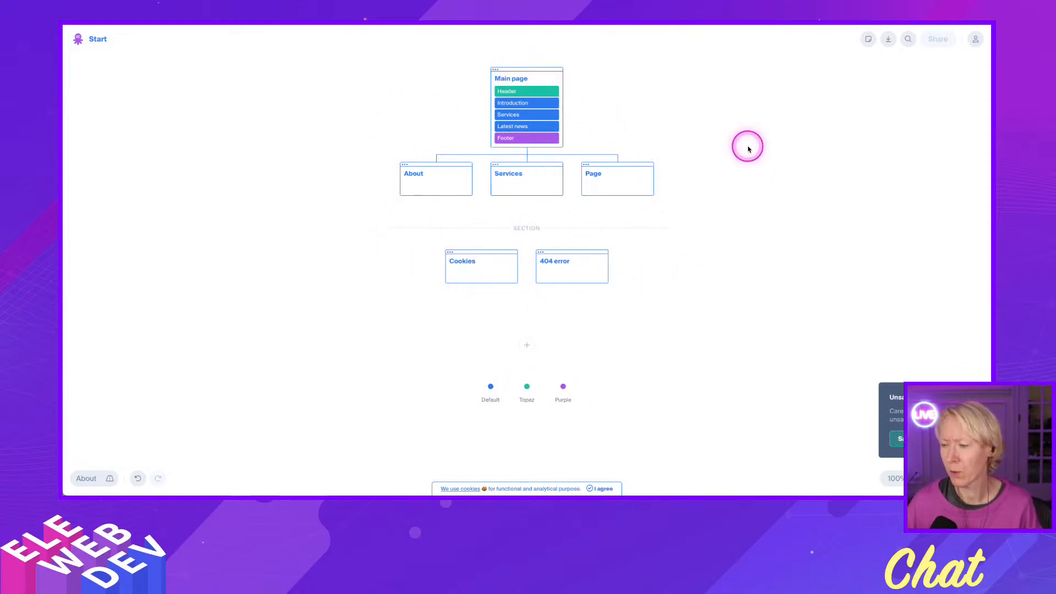
# Save the unsaved sitemap project, review the save and export options, and close the dialog without signing up.
pyautogui.click(900, 439)
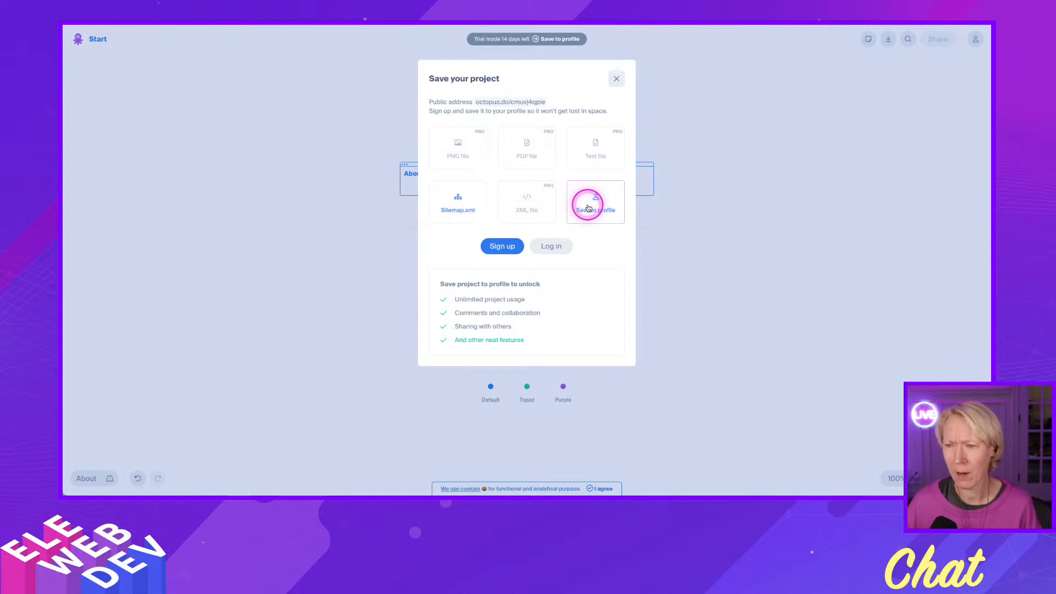
pyautogui.click(608, 161)
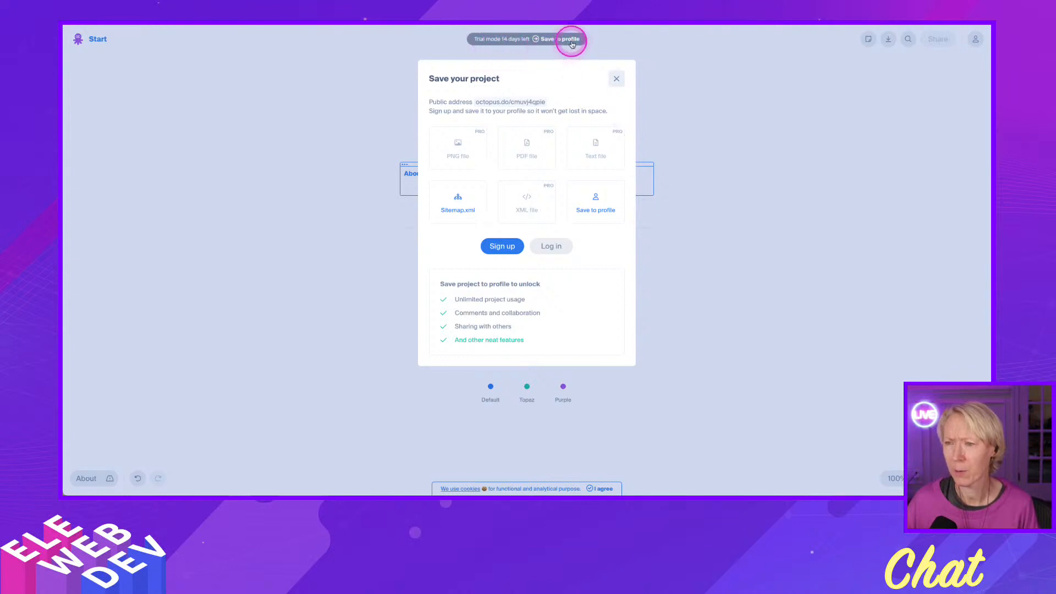
pyautogui.click(616, 80)
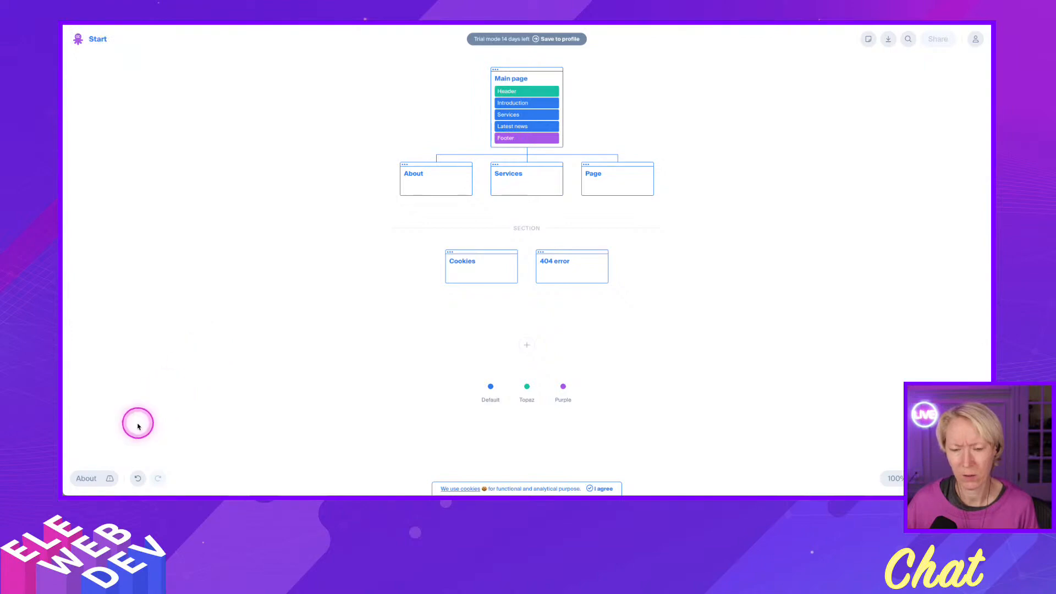
# Open the Octopus.do pricing page, review the plans and show their prices with monthly billing.
pyautogui.click(83, 478)
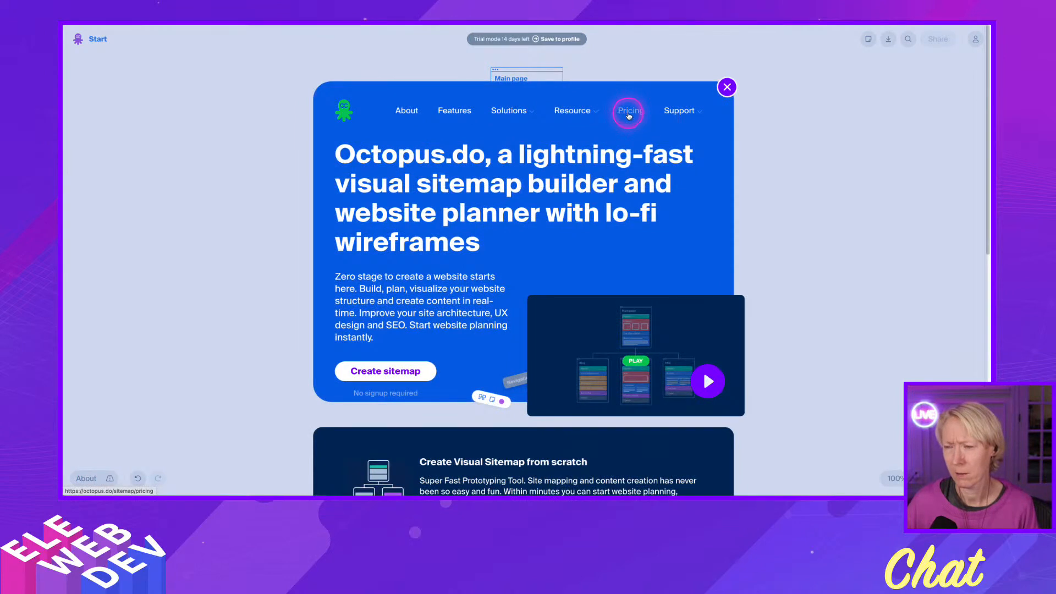
pyautogui.click(631, 113)
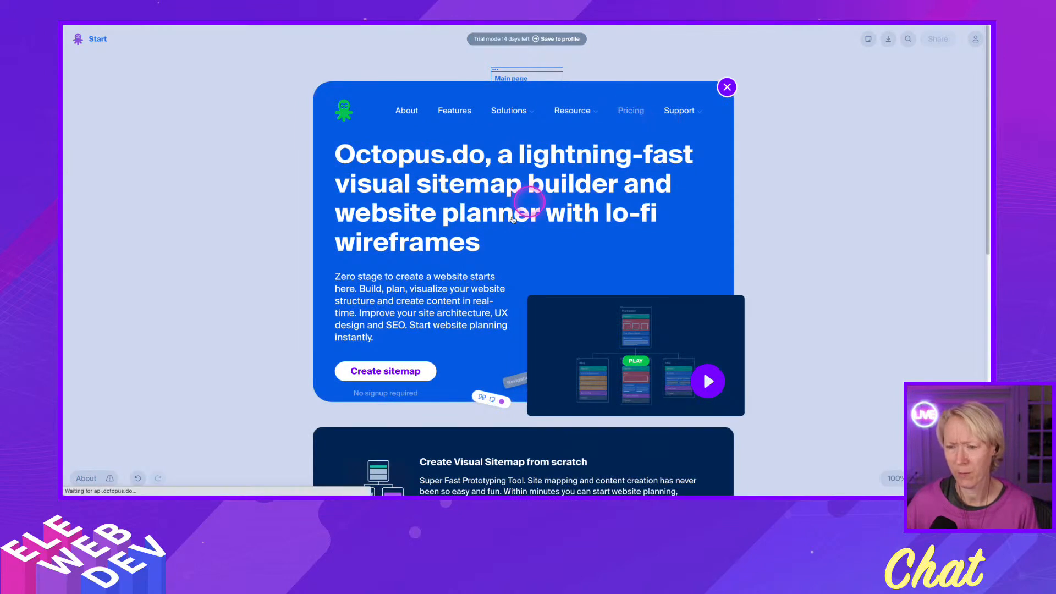
pyautogui.scroll(-1, 398, 299)
pyautogui.scroll(1, 302, 283)
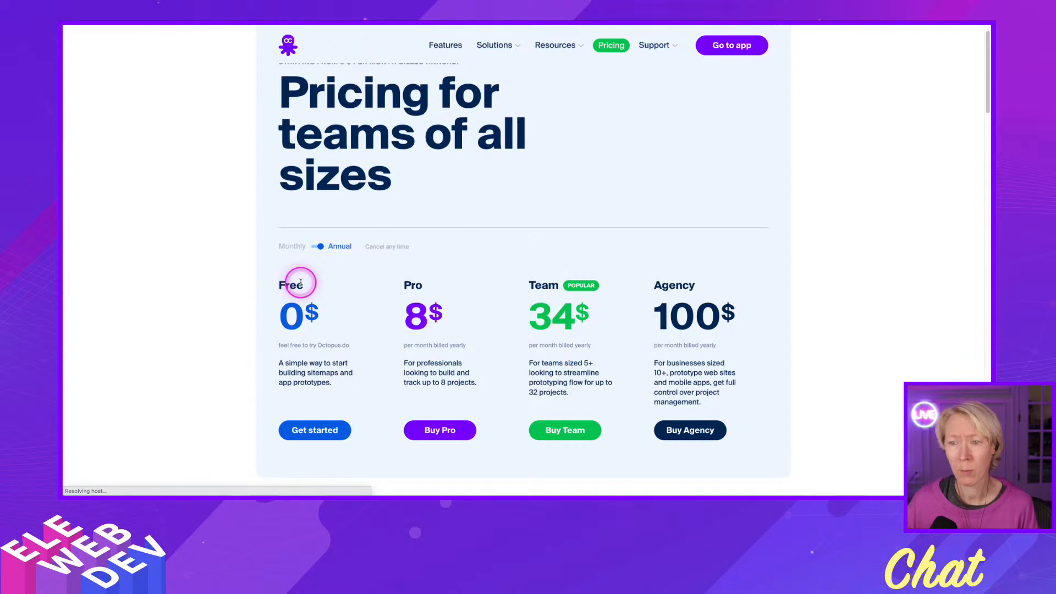
pyautogui.scroll(-1, 168, 300)
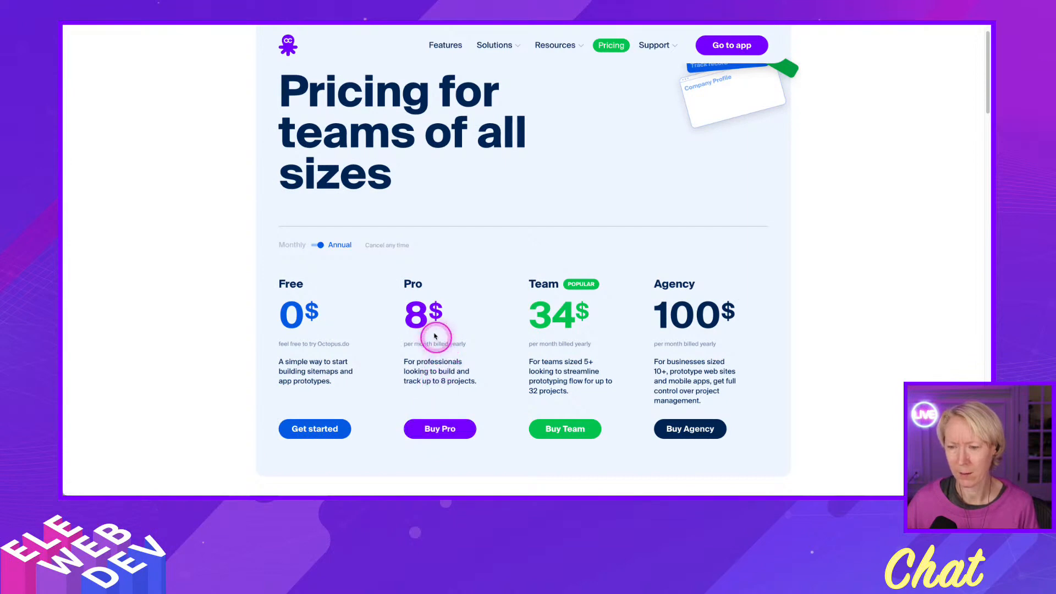
pyautogui.click(323, 245)
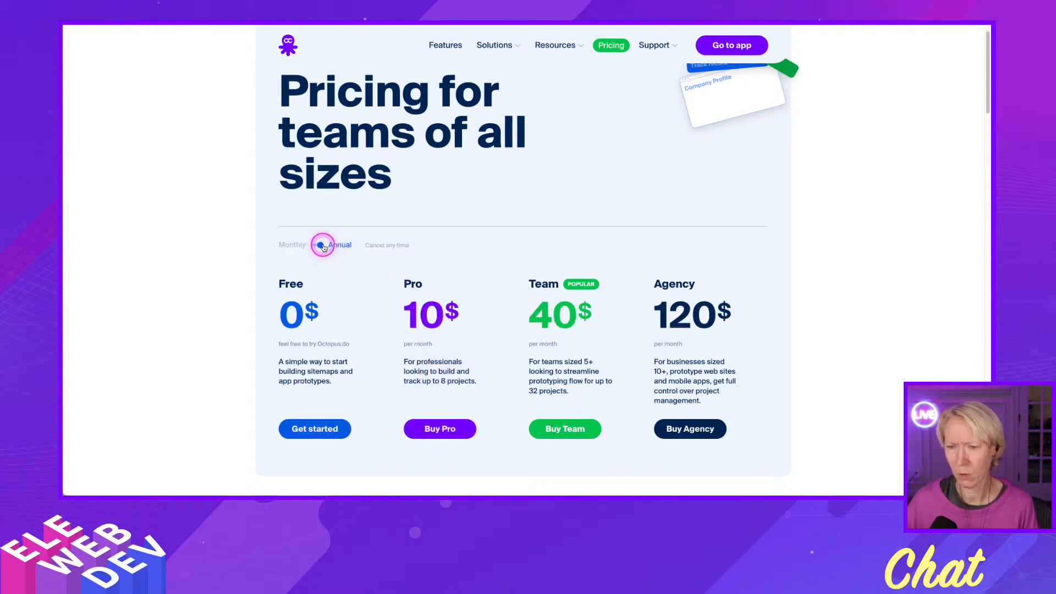
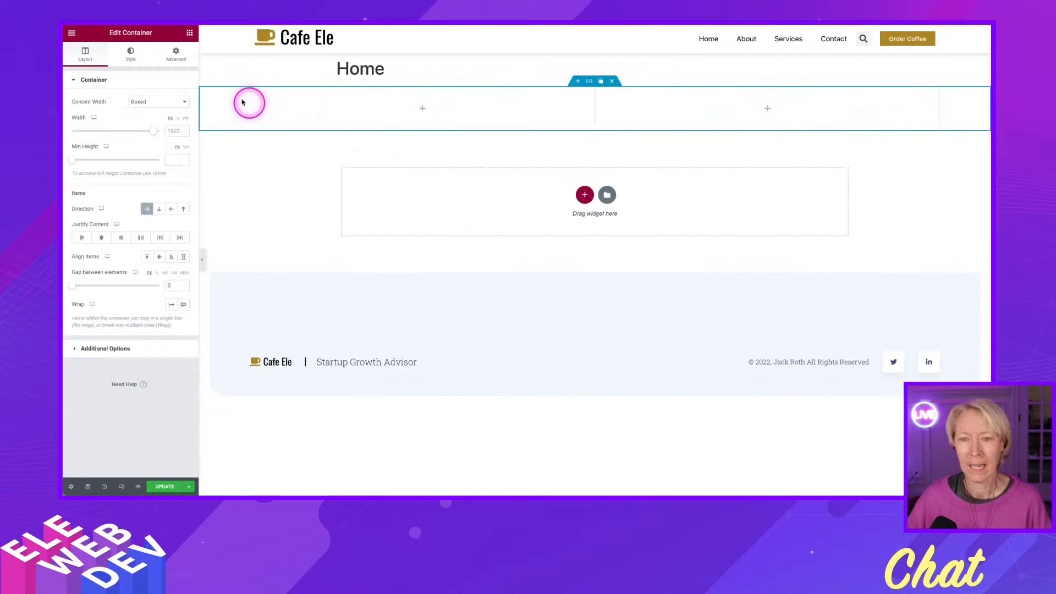
# Add an Image widget to the first column and insert the library photo of two men on a blue sofa.
pyautogui.click(188, 34)
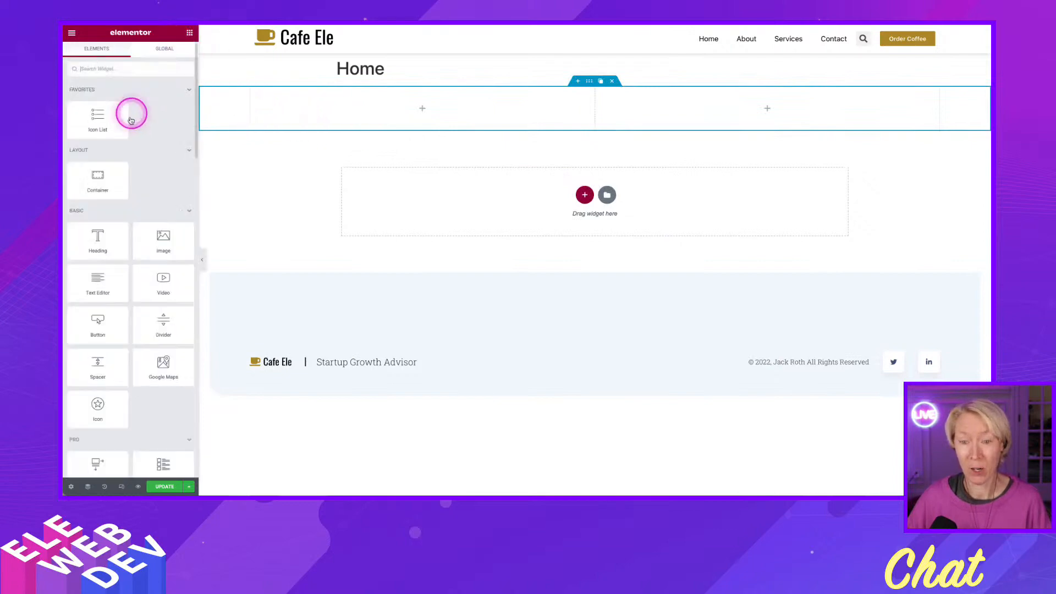
pyautogui.moveTo(155, 242); pyautogui.dragTo(370, 113)
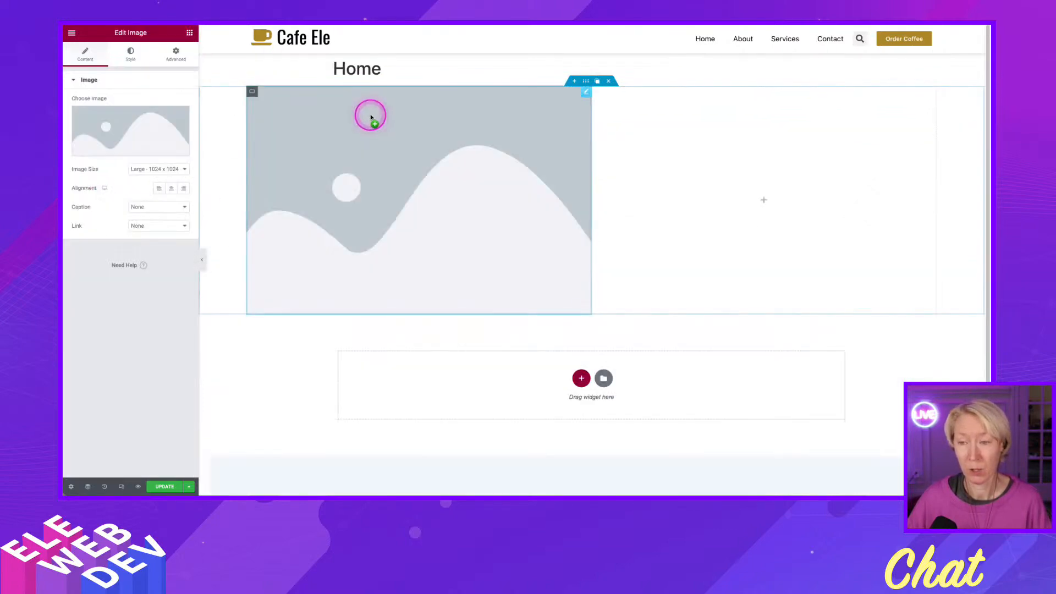
pyautogui.click(116, 144)
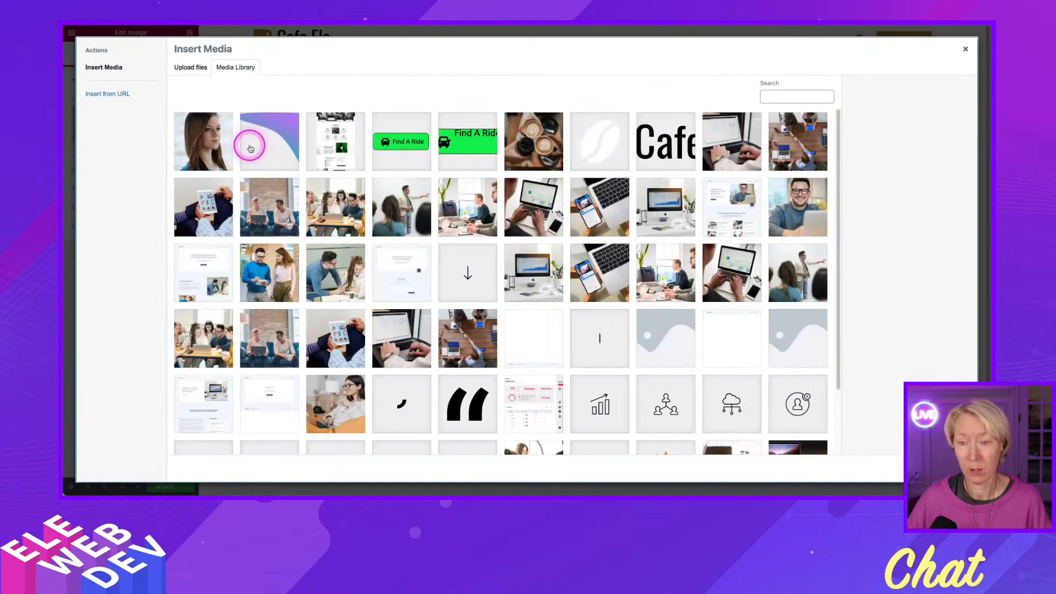
pyautogui.click(291, 208)
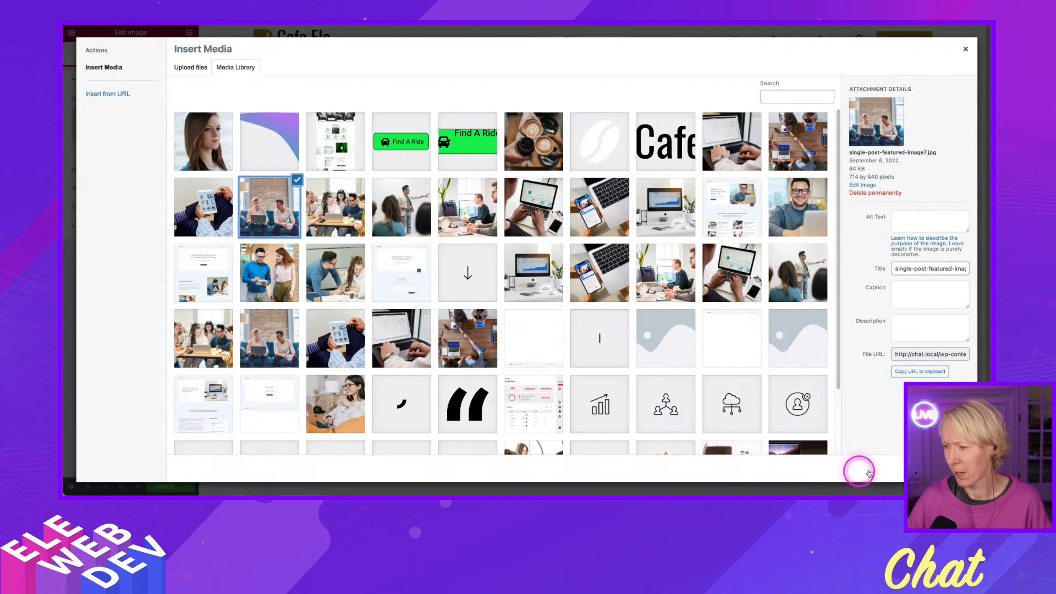
pyautogui.click(947, 468)
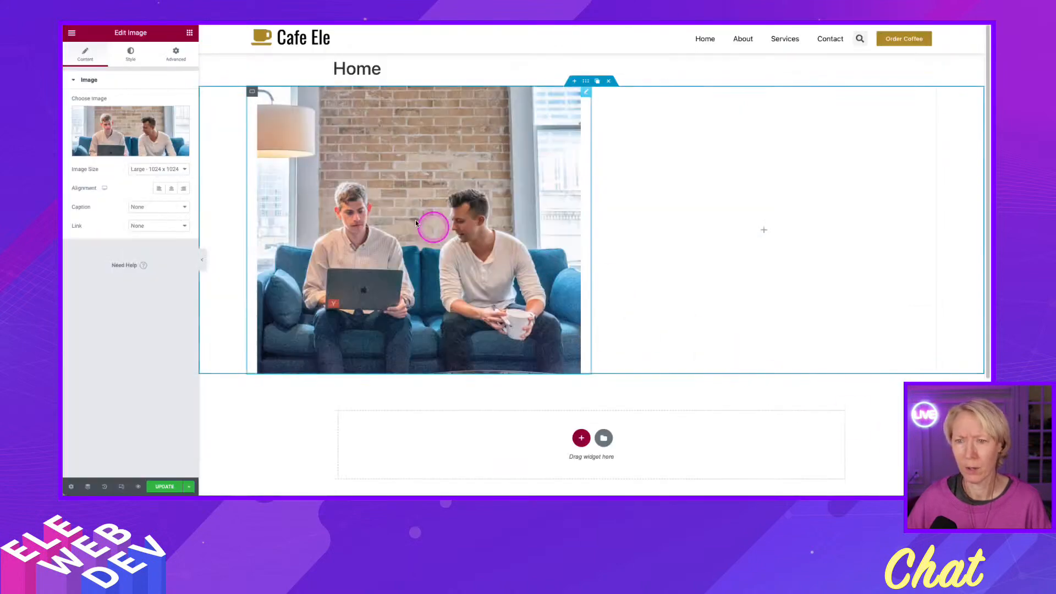
# Try the Medium Large - 768 x 0 and Medium - 300 x 300 sizes on the image.
pyautogui.click(143, 168)
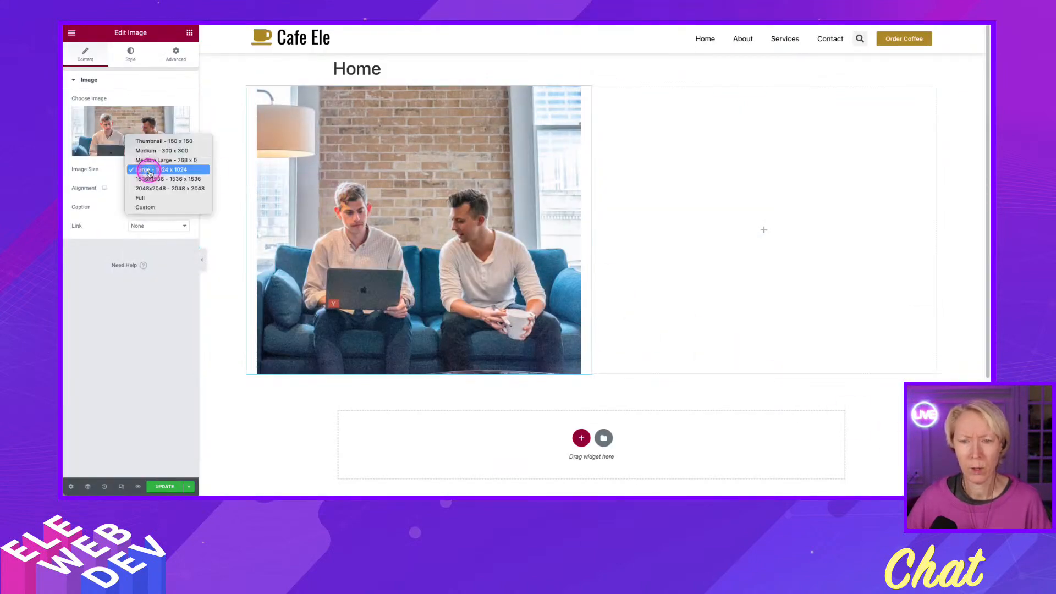
pyautogui.click(153, 160)
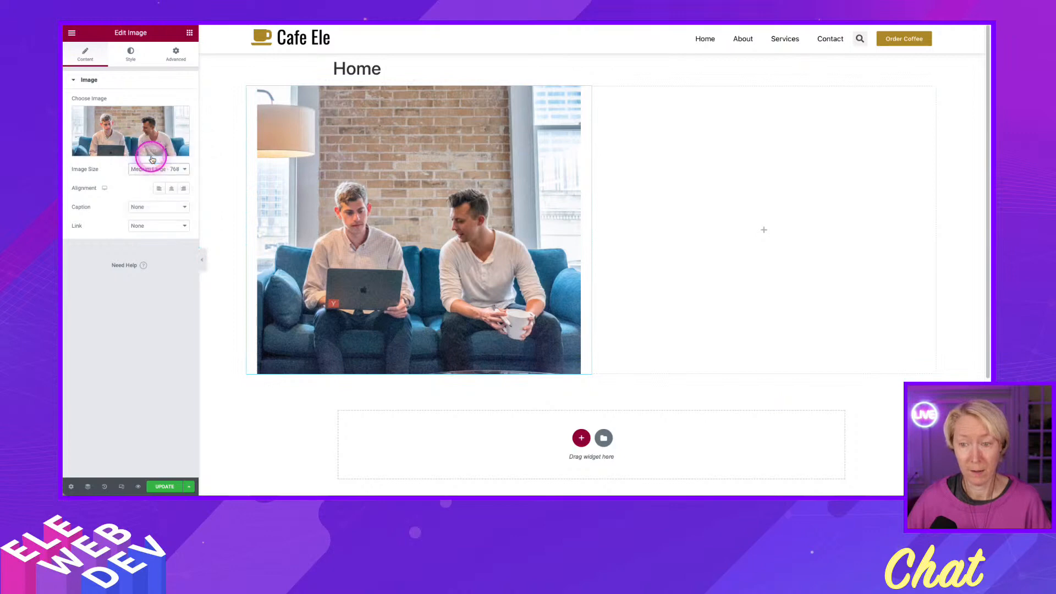
pyautogui.click(152, 165)
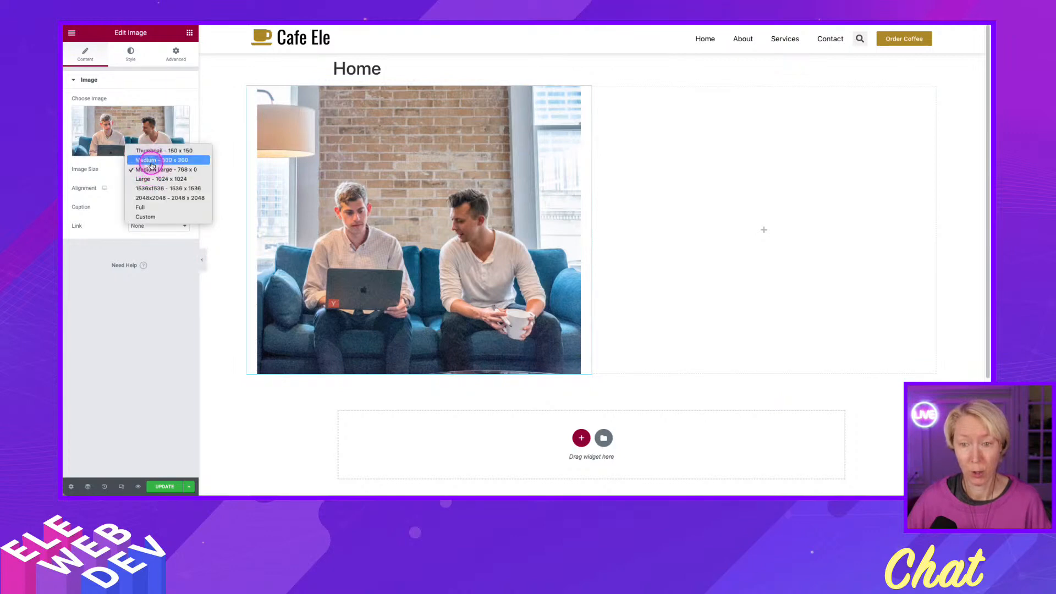
pyautogui.click(153, 167)
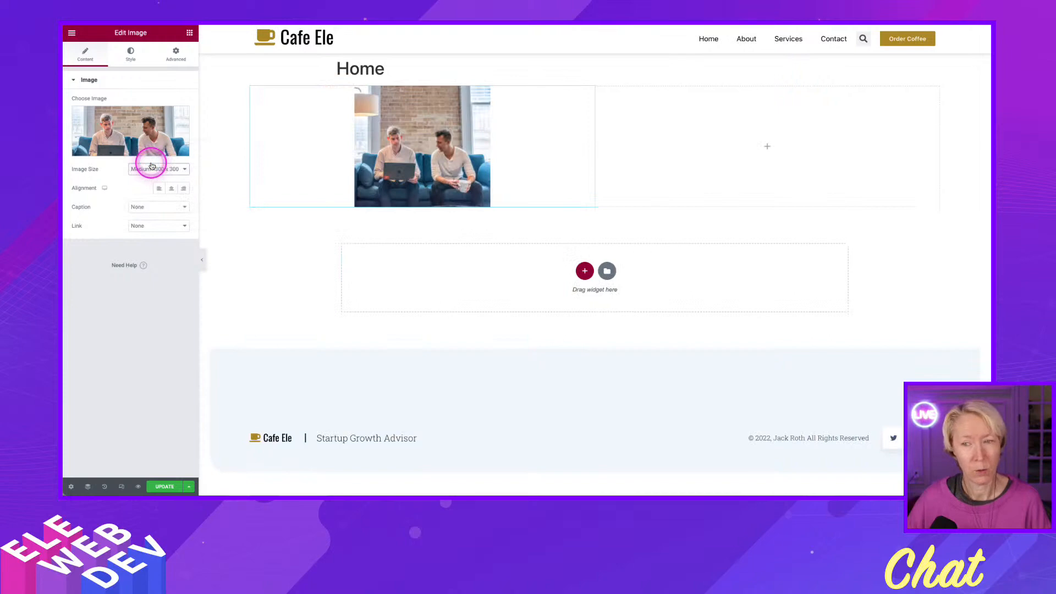
# Set the image to a custom size of 400 x 400 and apply it.
pyautogui.click(139, 169)
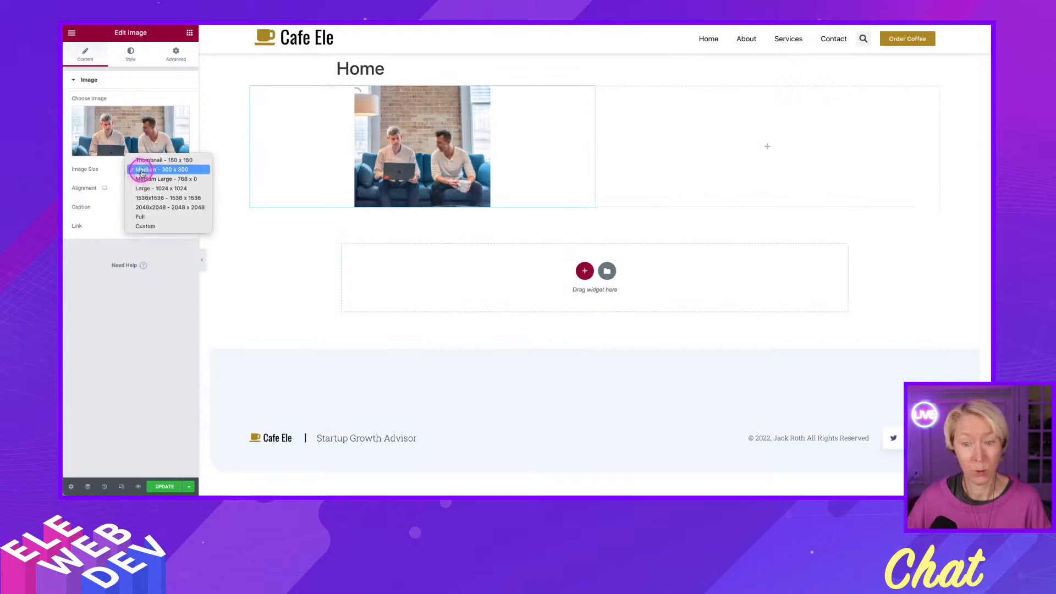
pyautogui.click(144, 233)
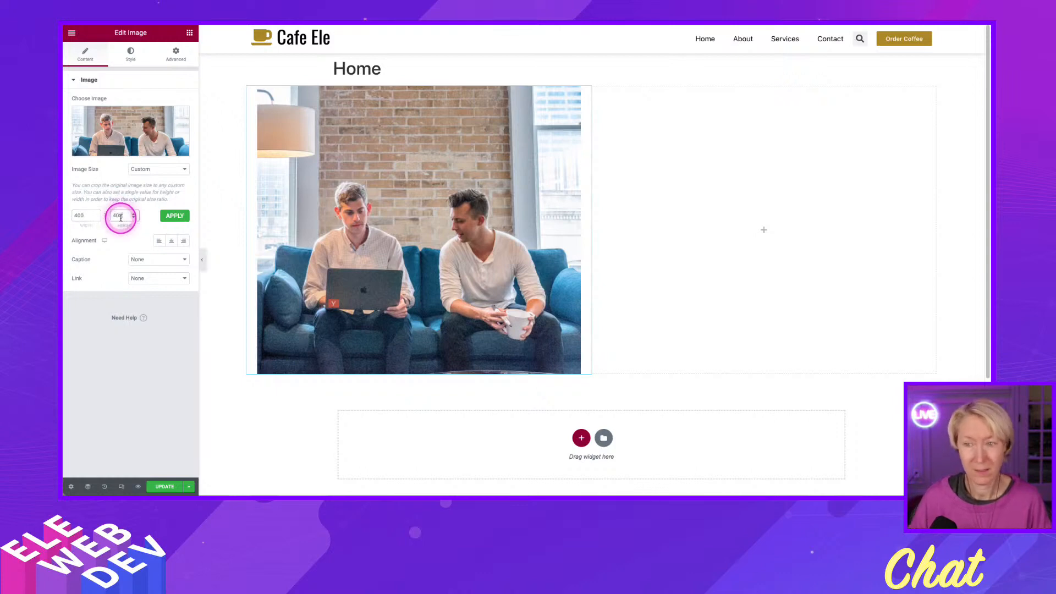
pyautogui.click(178, 216)
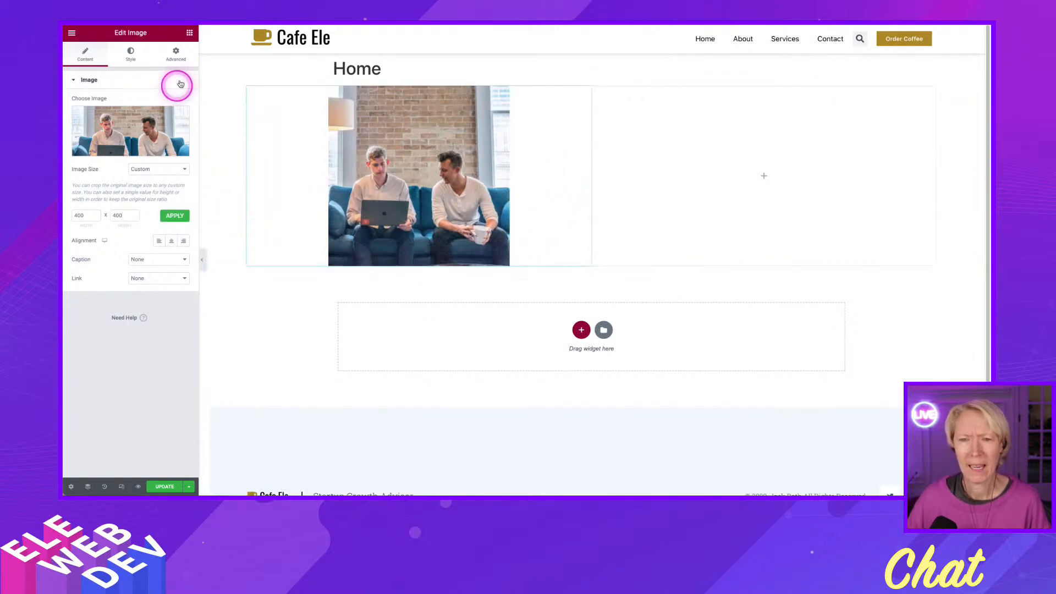
# Add an Icon Box widget above the image in the first column and remove its icon.
pyautogui.click(189, 33)
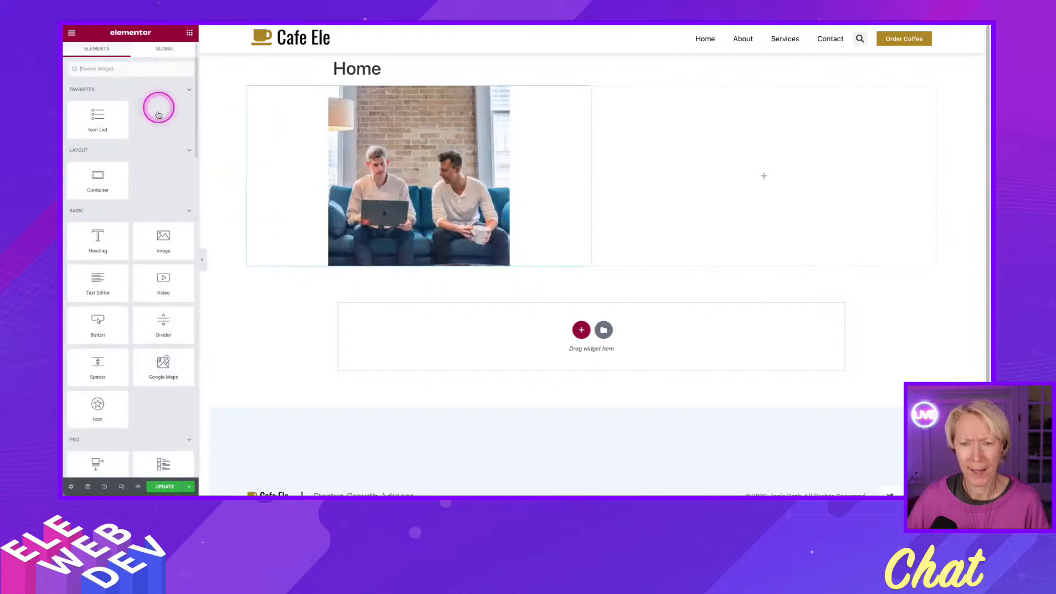
pyautogui.scroll(-3, 130, 356)
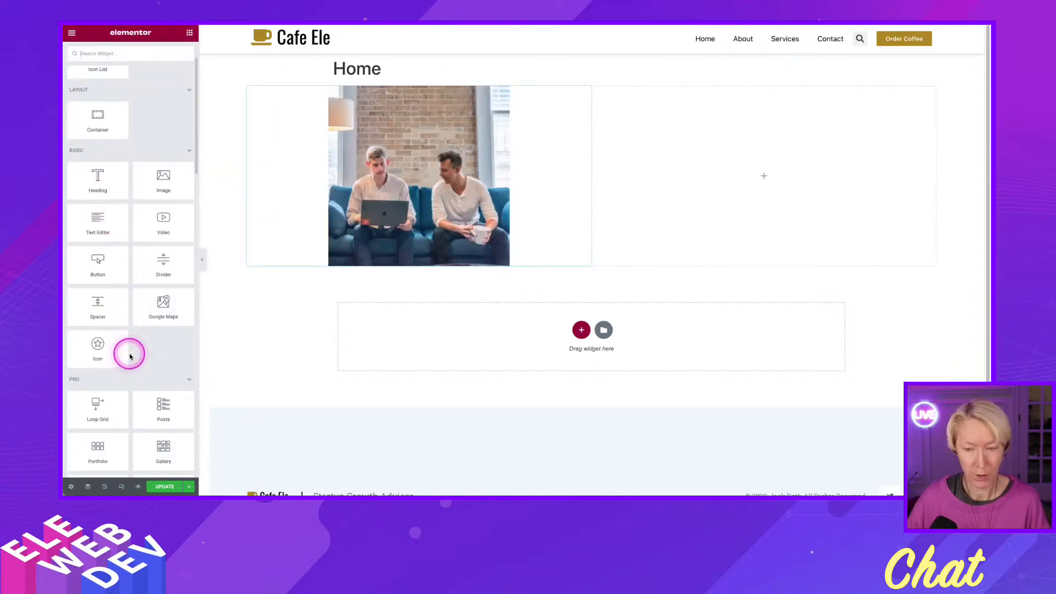
pyautogui.scroll(3, 114, 309)
pyautogui.scroll(-10, 114, 308)
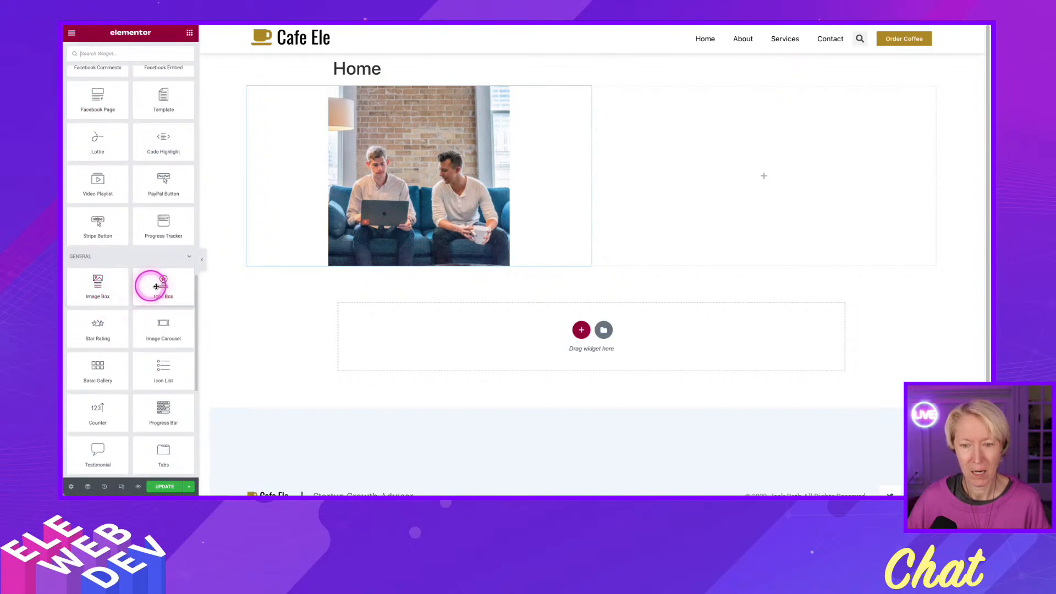
pyautogui.moveTo(152, 286); pyautogui.dragTo(333, 119)
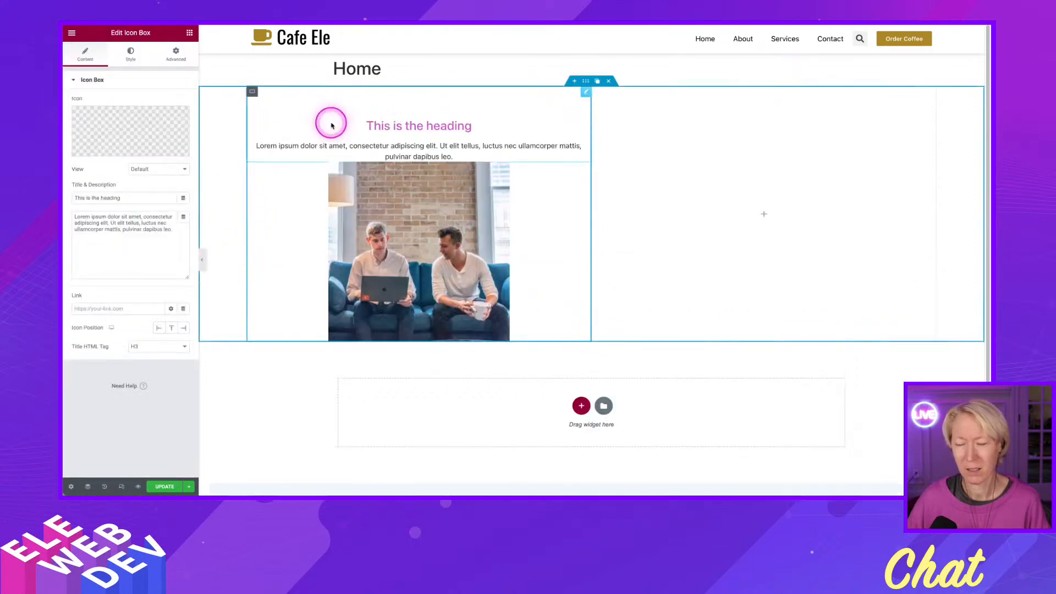
pyautogui.moveTo(154, 144)
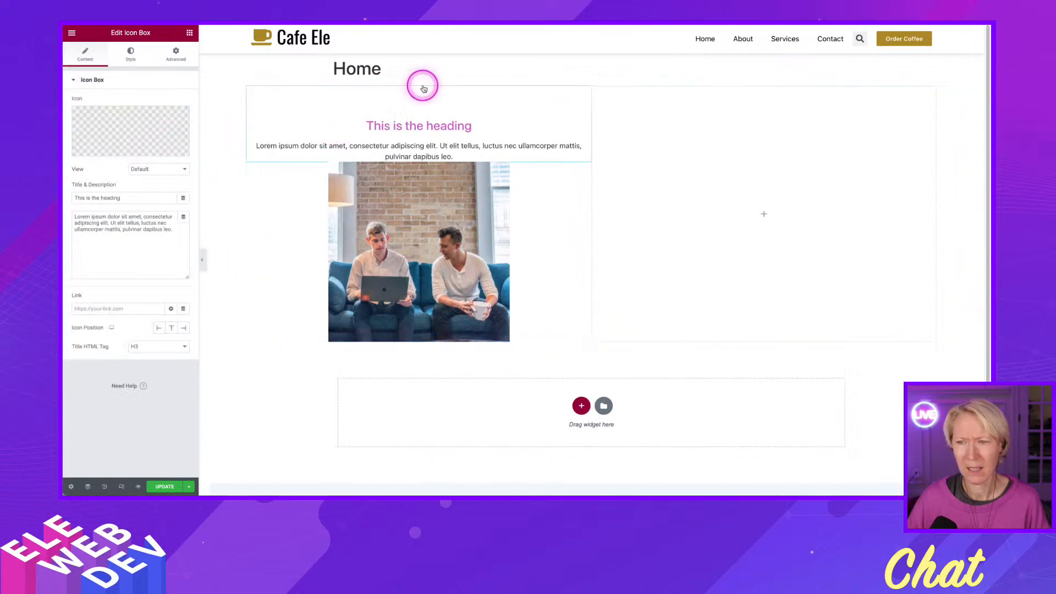
pyautogui.click(181, 117)
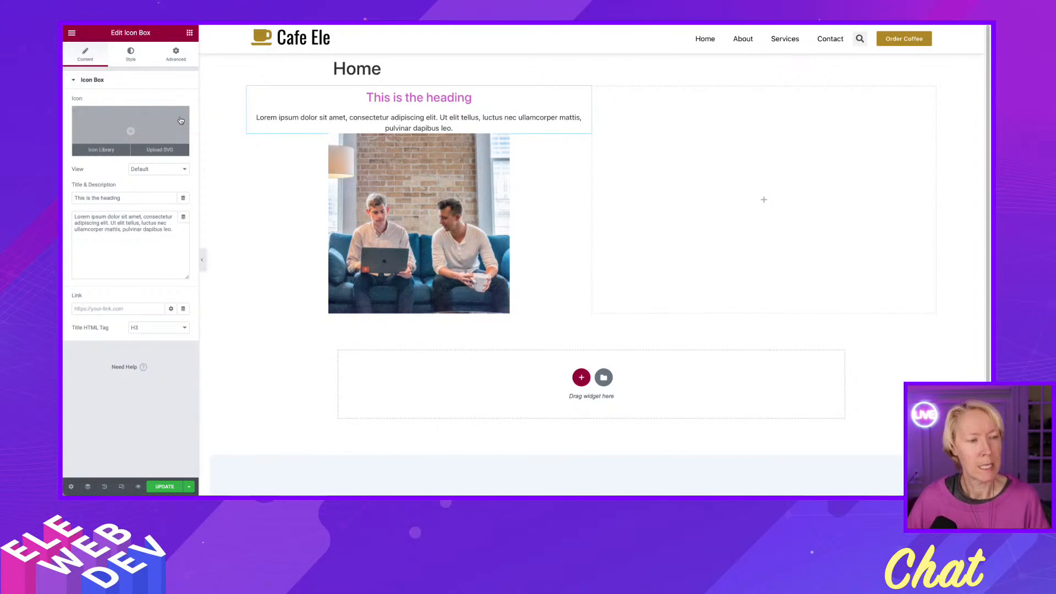
# Set the Icon Box title to "20+" and its description to "Years Experience".
pyautogui.click(389, 107)
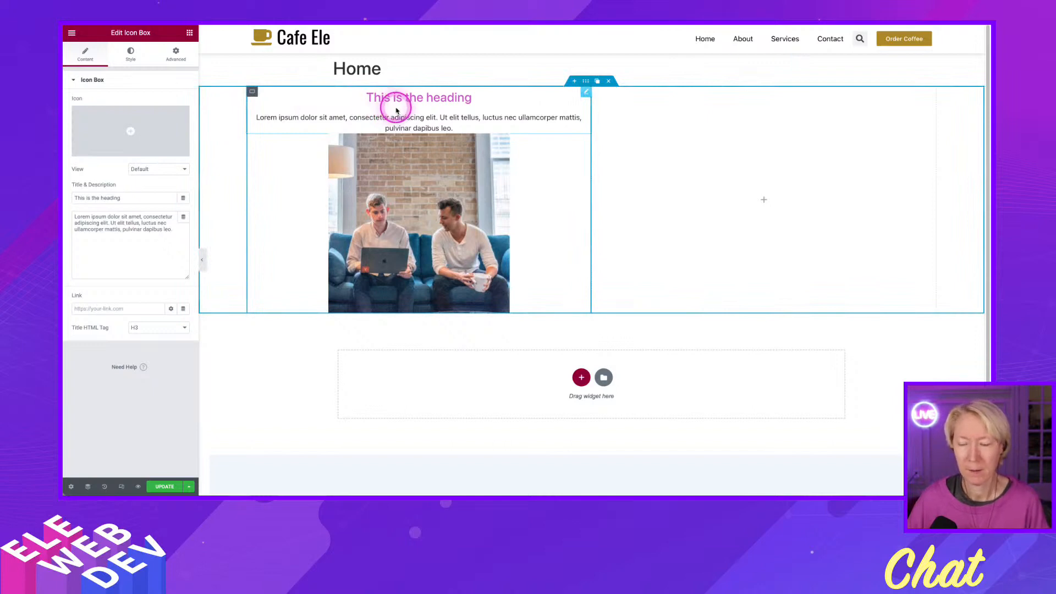
pyautogui.moveTo(123, 140)
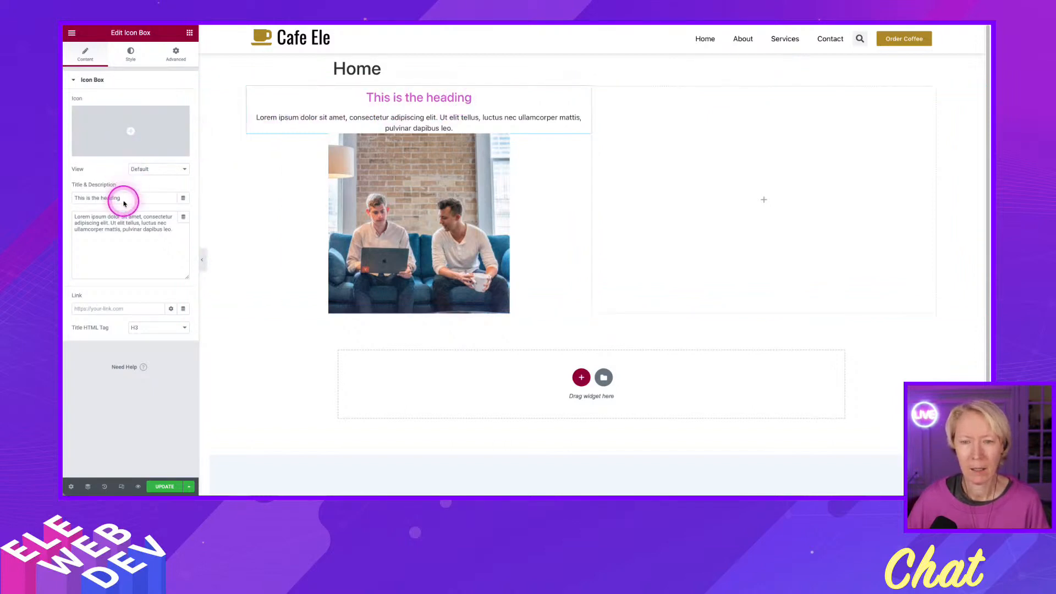
pyautogui.moveTo(122, 198); pyautogui.dragTo(99, 195)
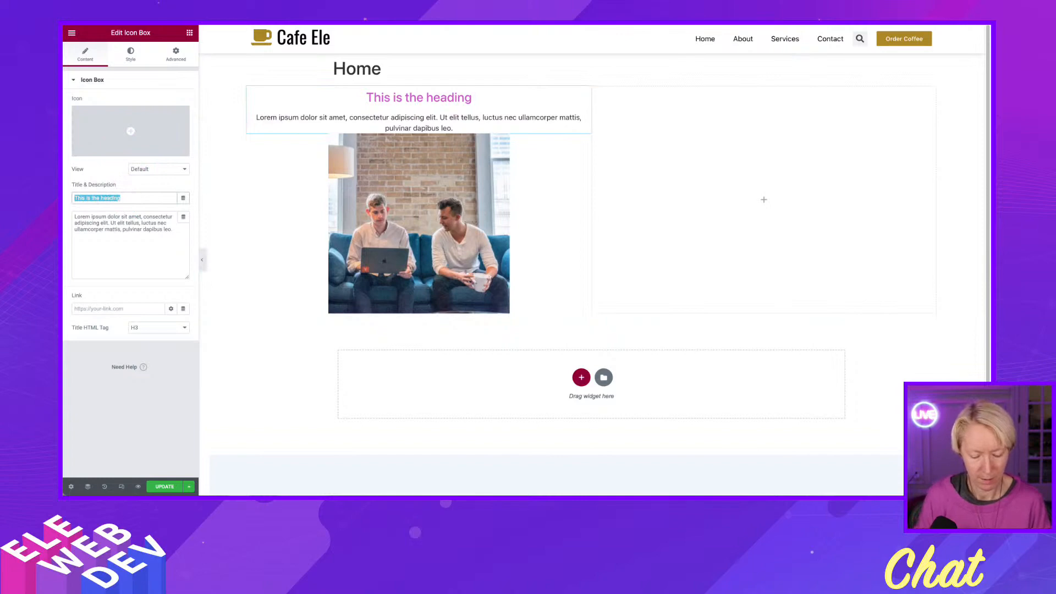
pyautogui.write('20+')
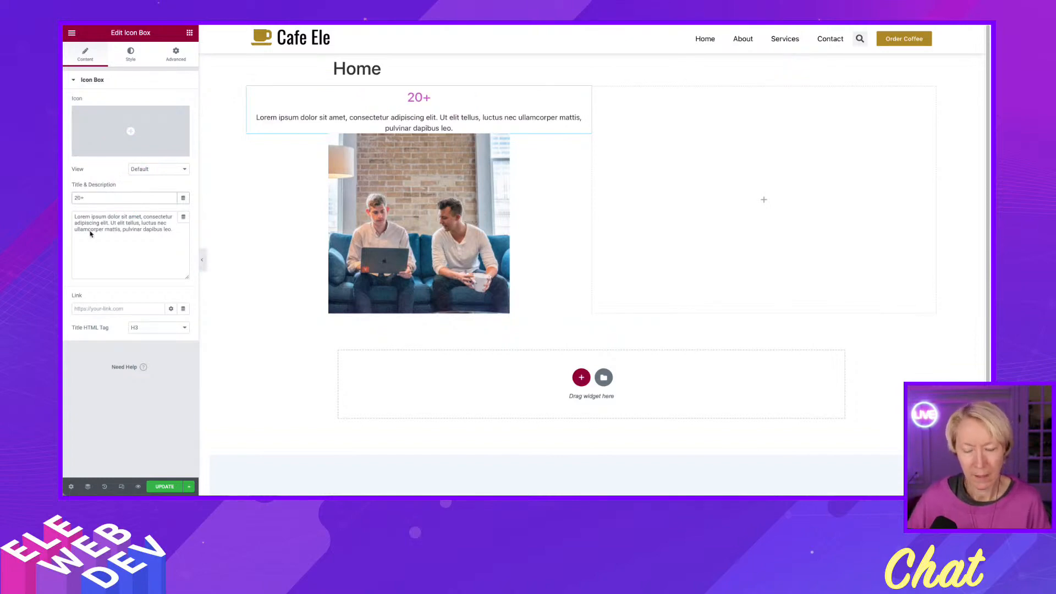
pyautogui.click(177, 228)
pyautogui.hotkey('ctrl', 'a')
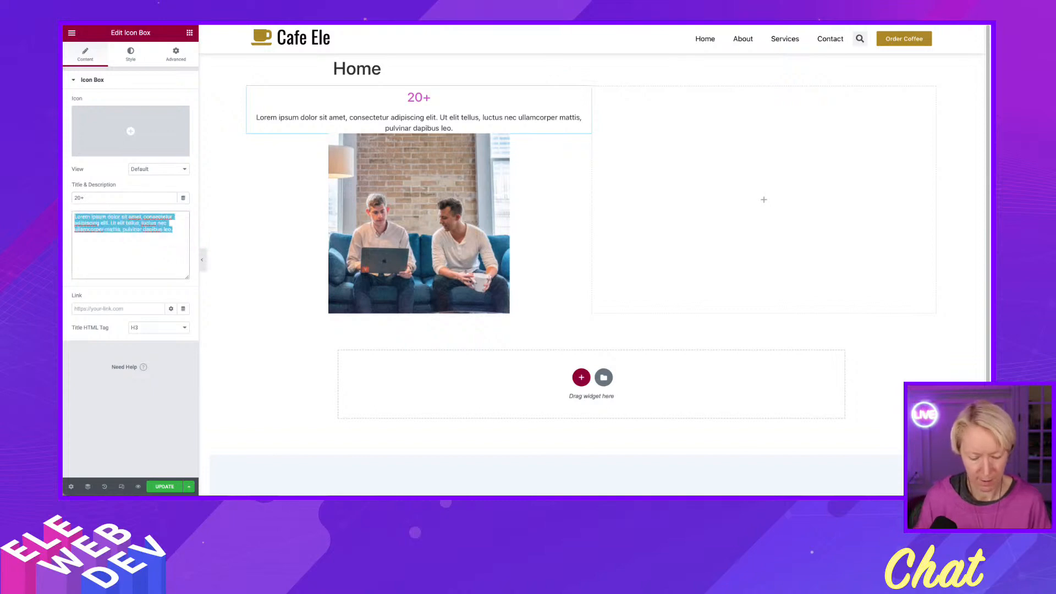
pyautogui.write('Years Experience')
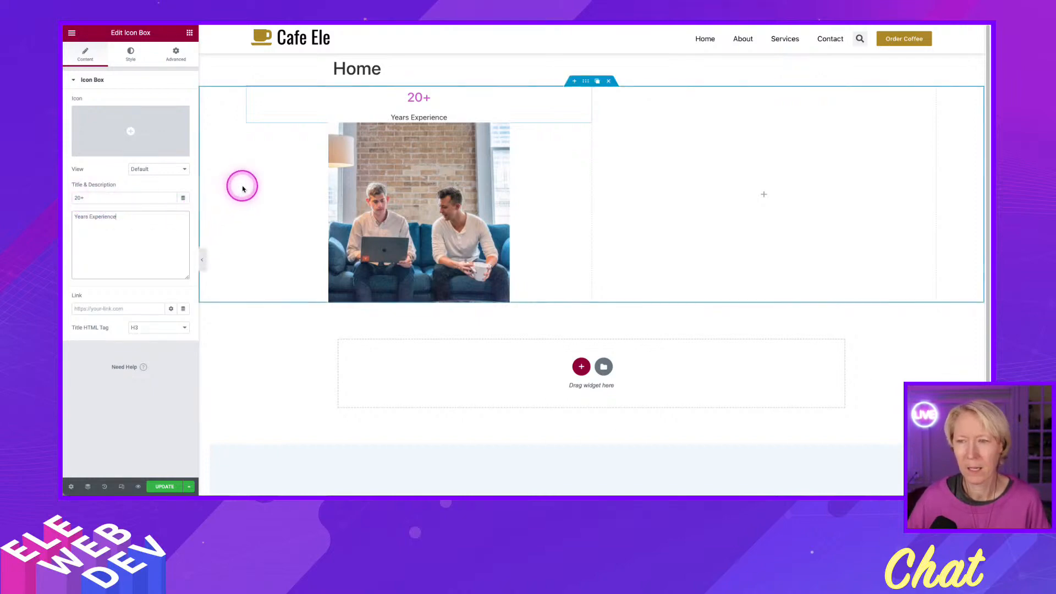
# Give the Icon Box a classic background in #4FADAD and save that color as a global color named "Teal".
pyautogui.click(131, 53)
pyautogui.click(176, 53)
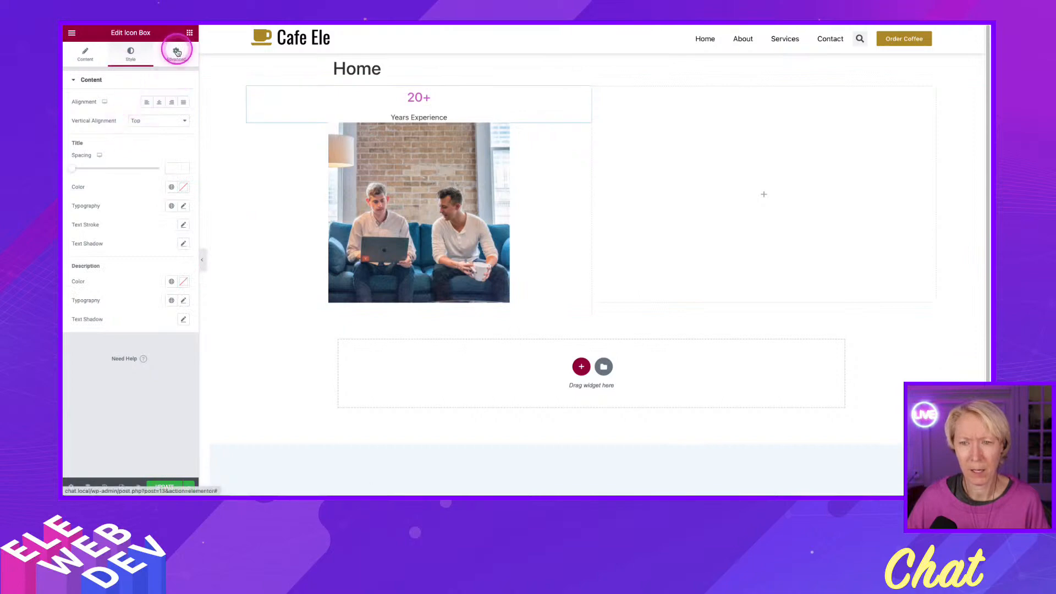
pyautogui.scroll(-3, 123, 269)
pyautogui.click(106, 301)
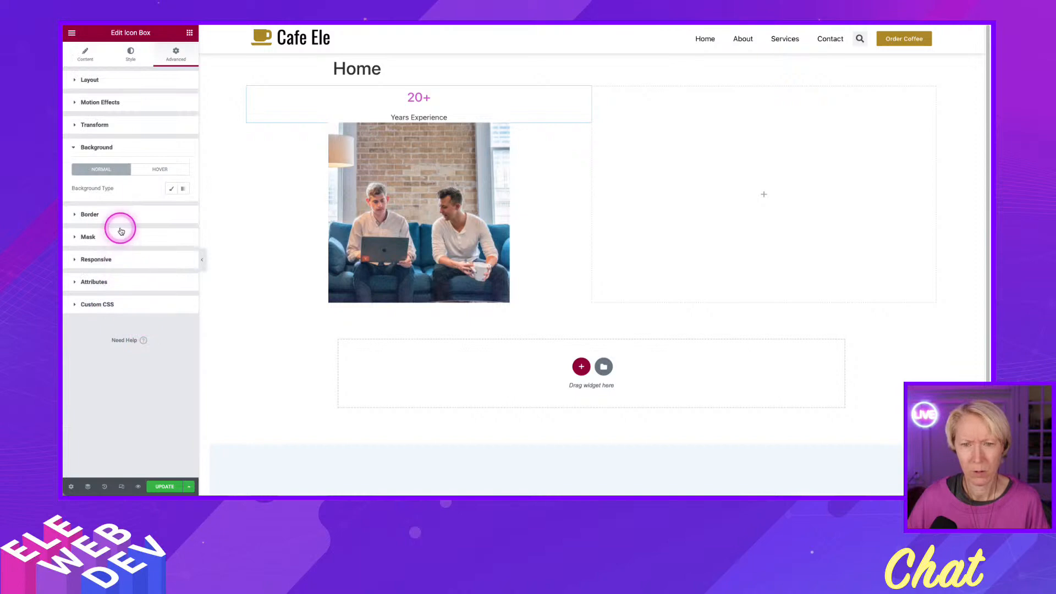
pyautogui.click(171, 189)
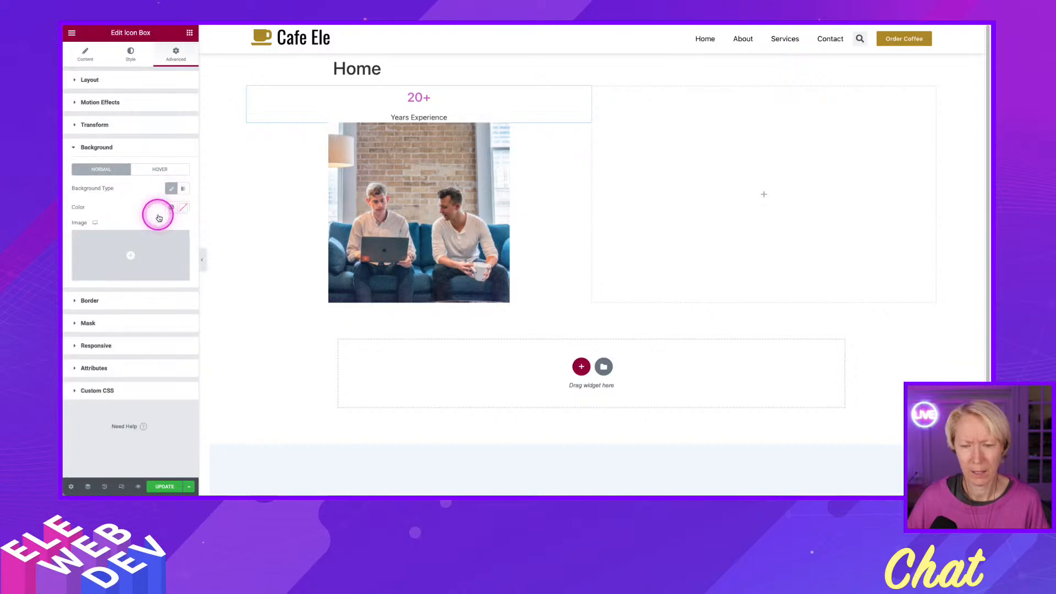
pyautogui.click(171, 208)
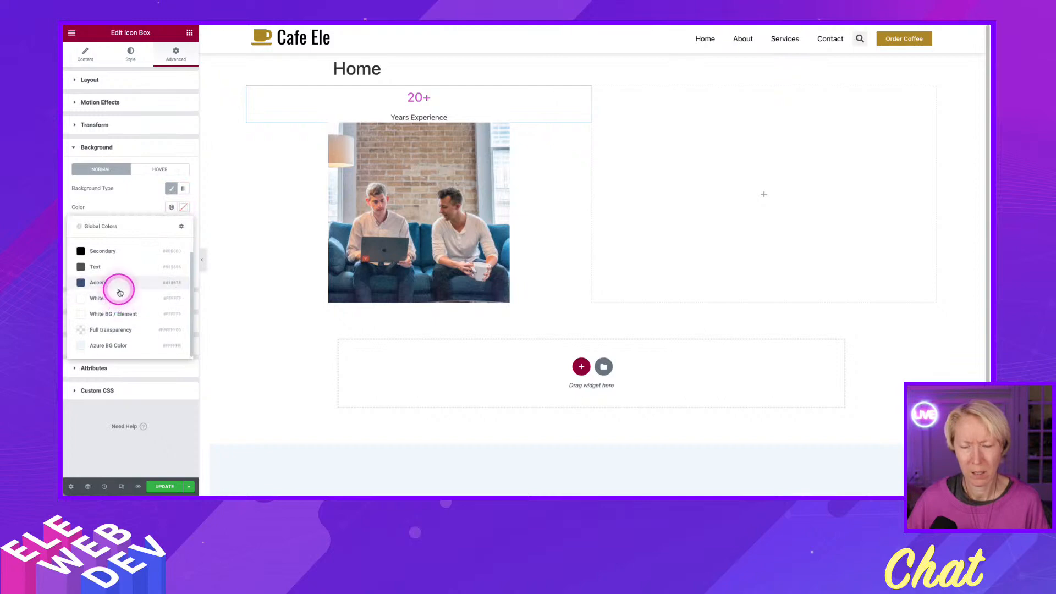
pyautogui.click(182, 208)
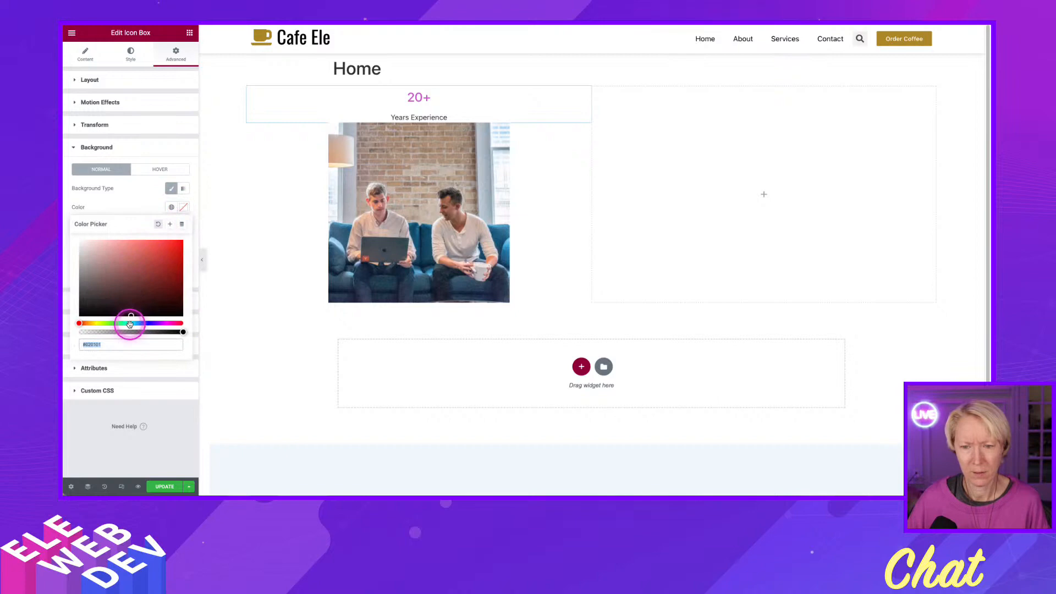
pyautogui.moveTo(130, 324); pyautogui.dragTo(129, 324)
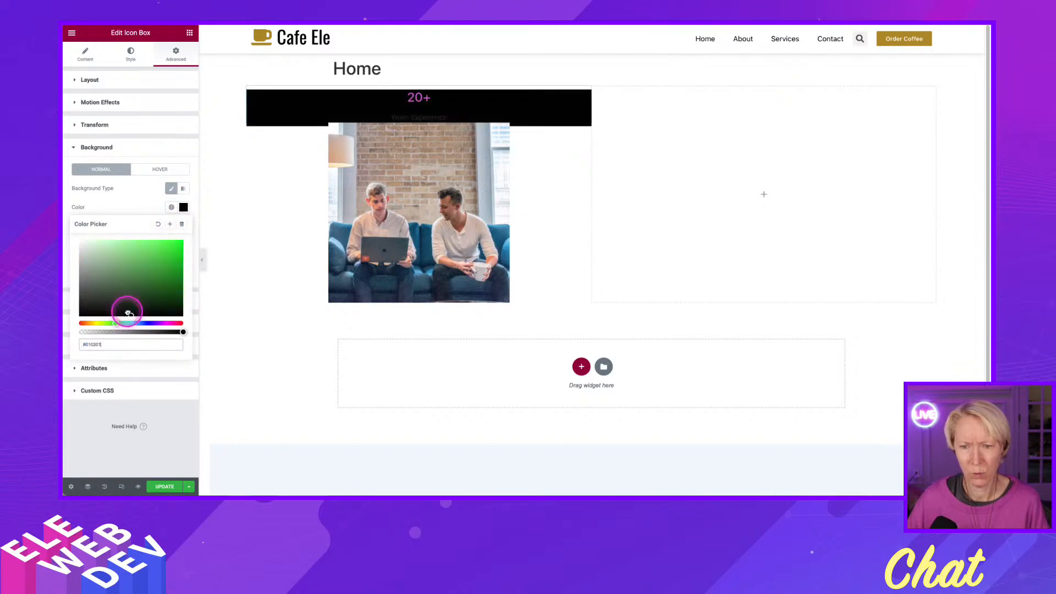
pyautogui.moveTo(135, 259); pyautogui.dragTo(135, 265)
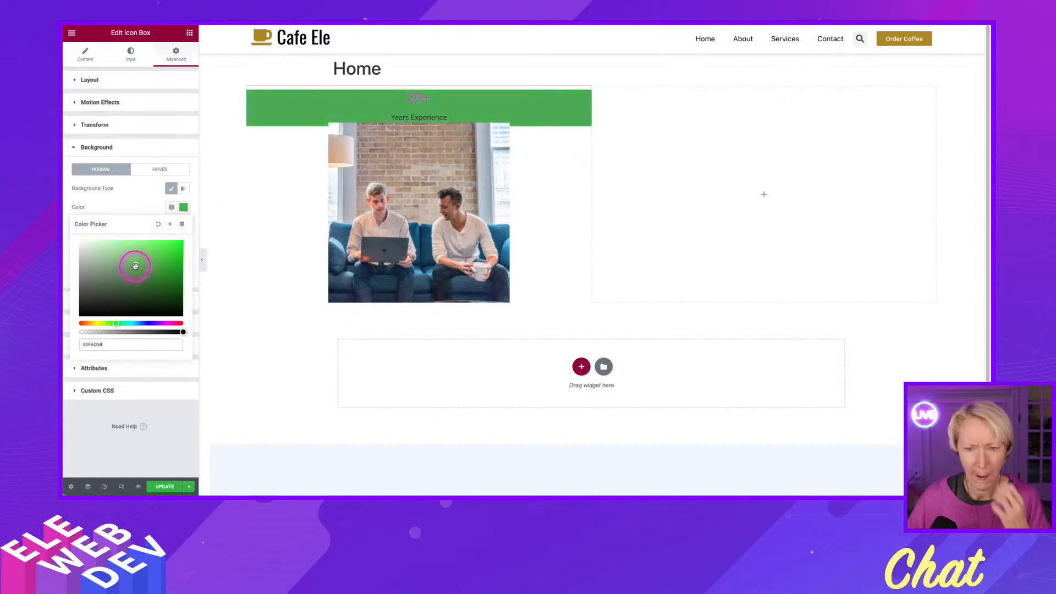
pyautogui.click(131, 323)
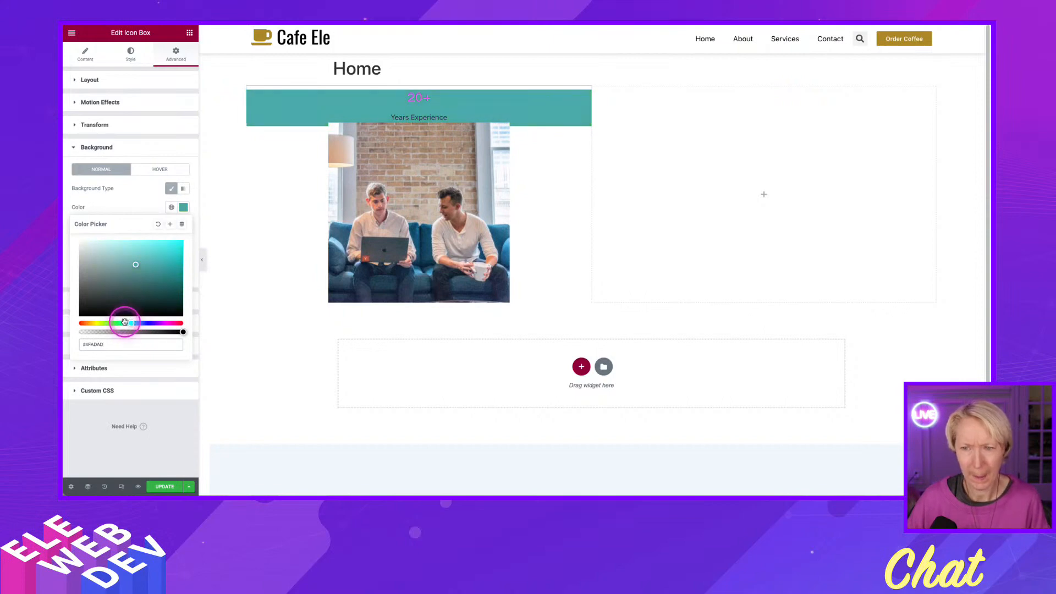
pyautogui.click(170, 224)
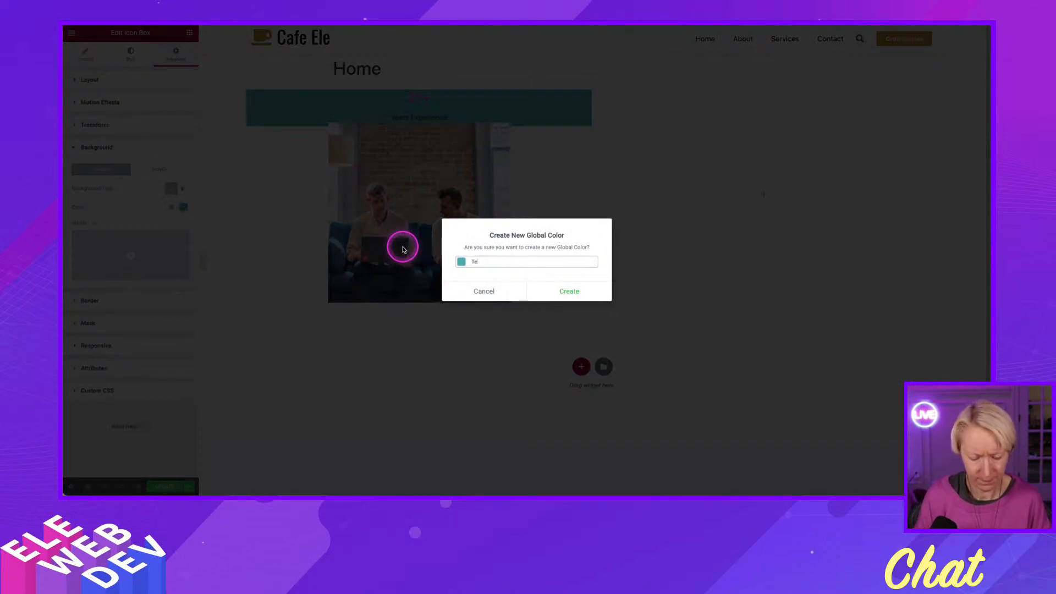
pyautogui.click(568, 290)
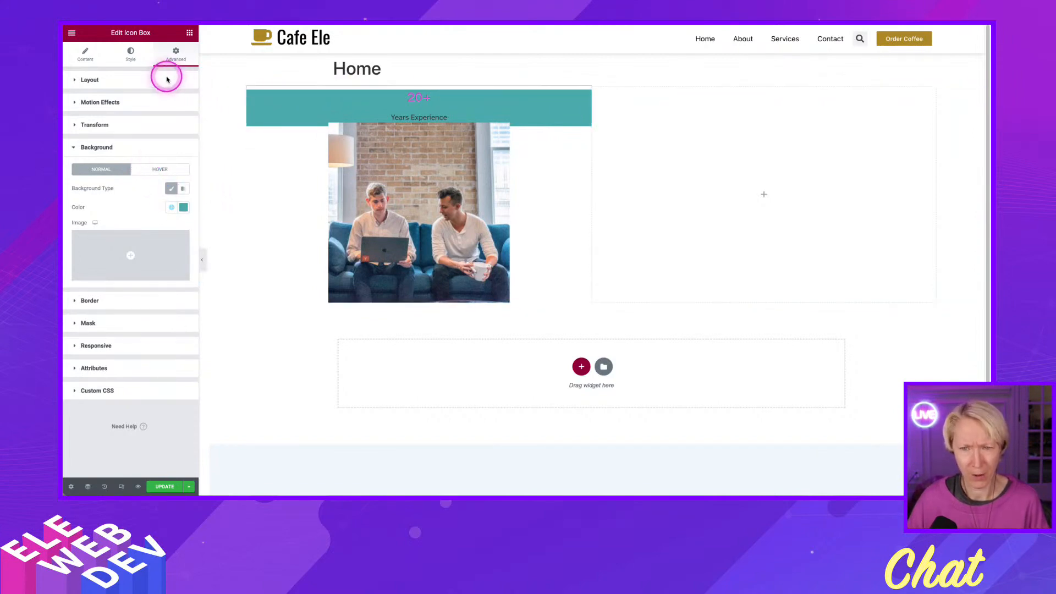
pyautogui.click(126, 88)
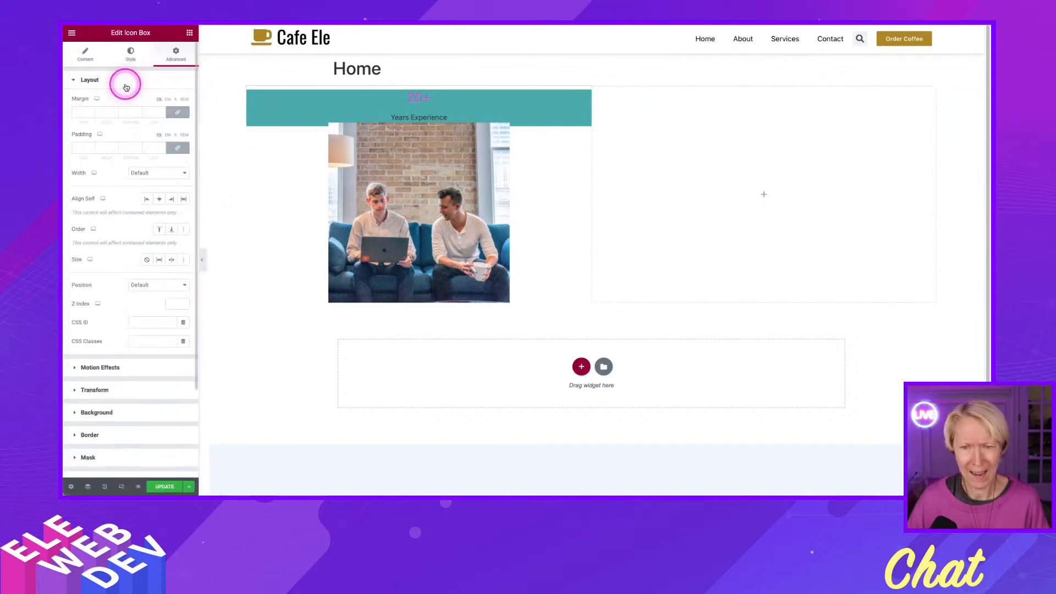
pyautogui.click(142, 173)
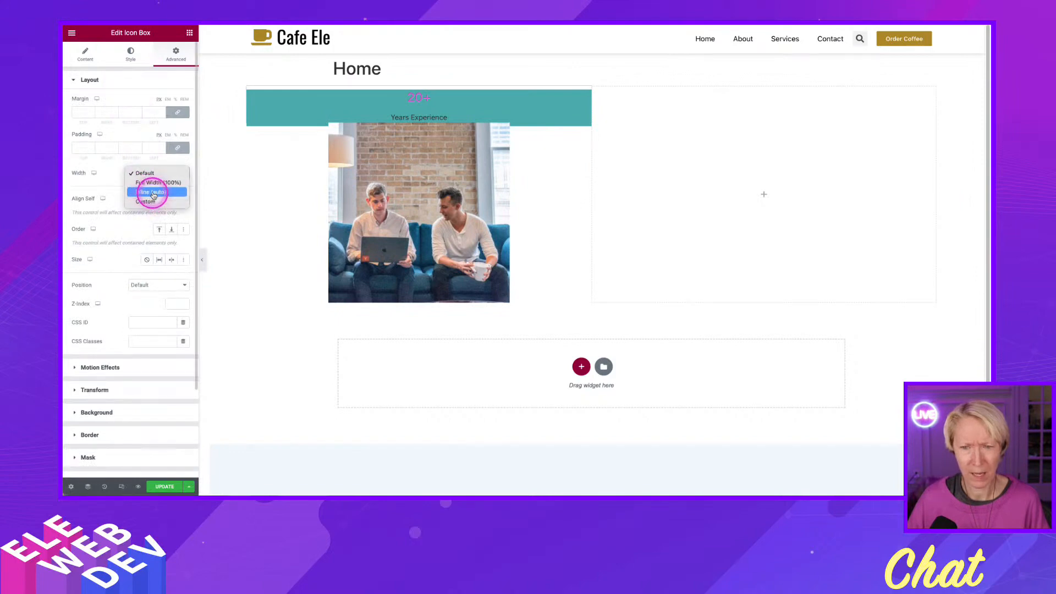
pyautogui.click(153, 192)
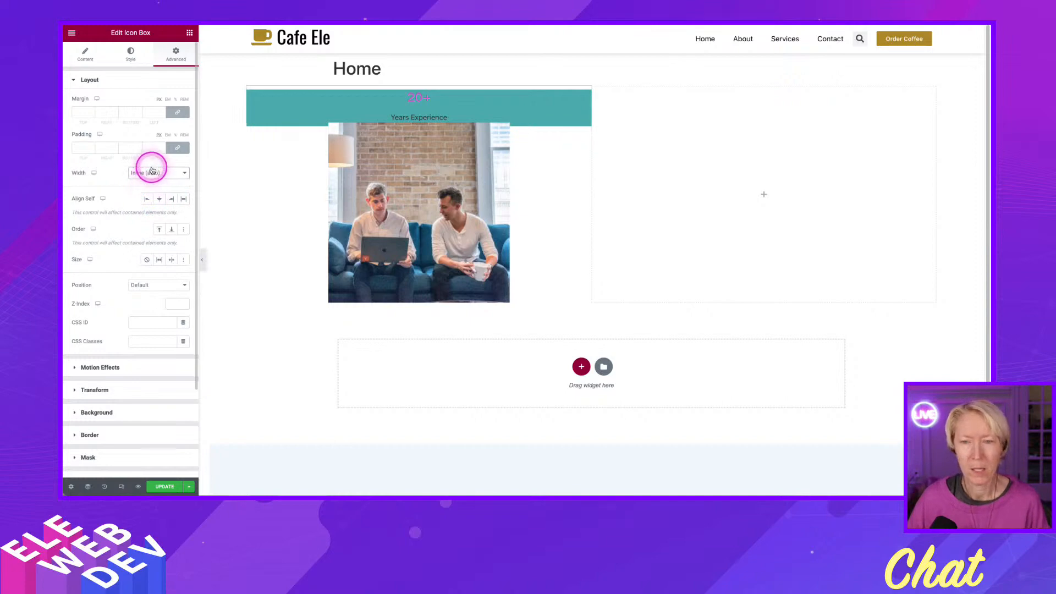
pyautogui.click(153, 174)
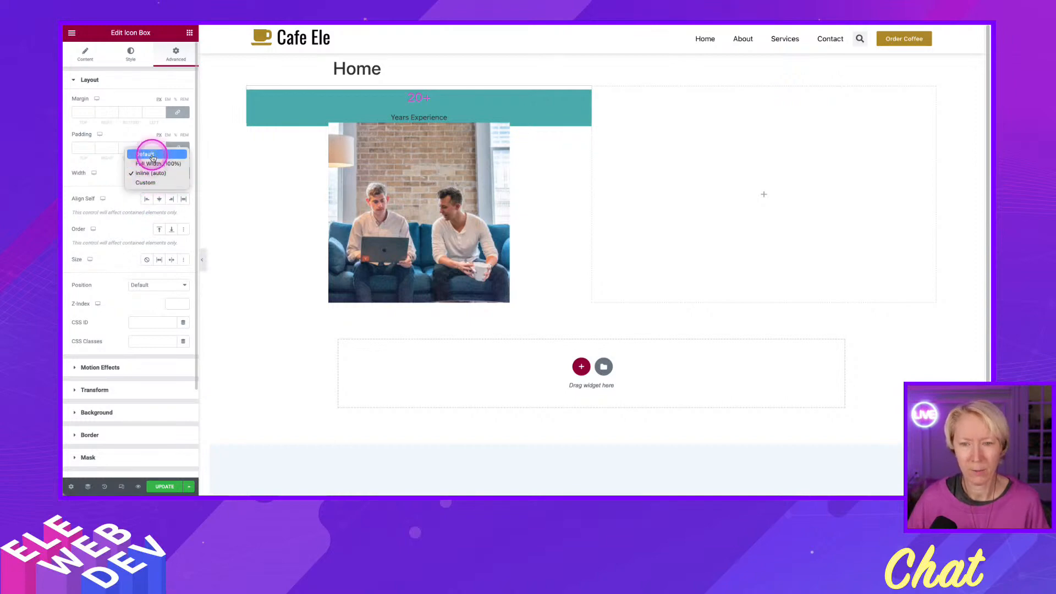
pyautogui.click(153, 158)
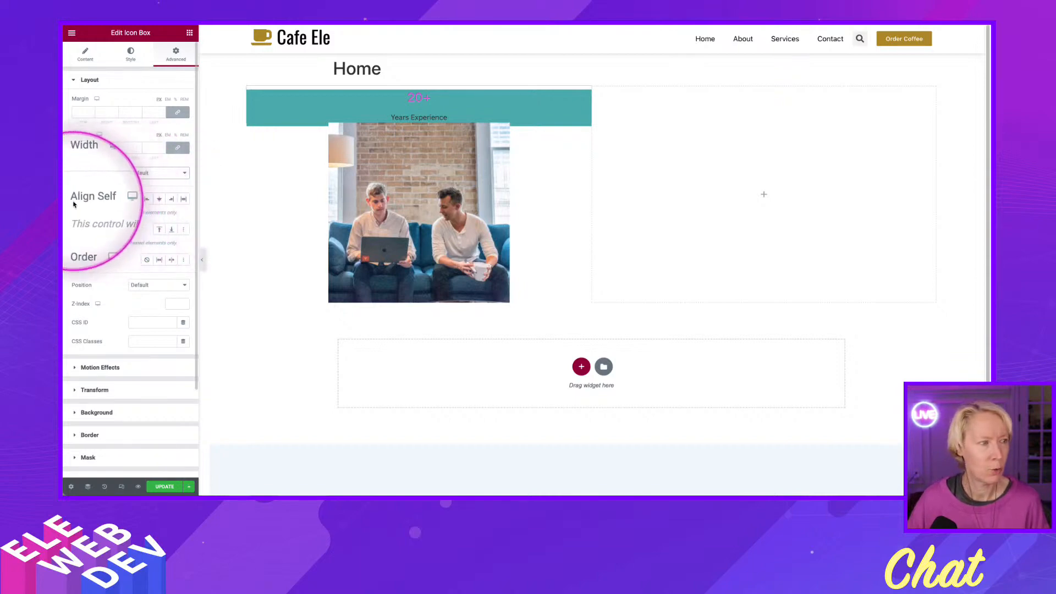
# Set the Icon Box's Align Self option to Start so it sits at the beginning of its column.
pyautogui.rightClick(146, 200)
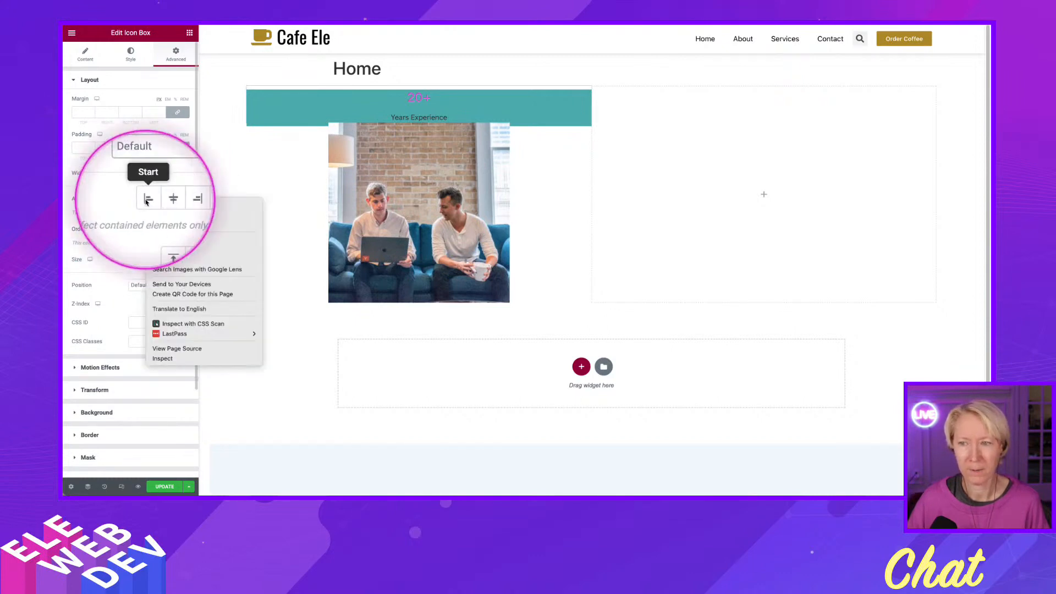
pyautogui.click(146, 200)
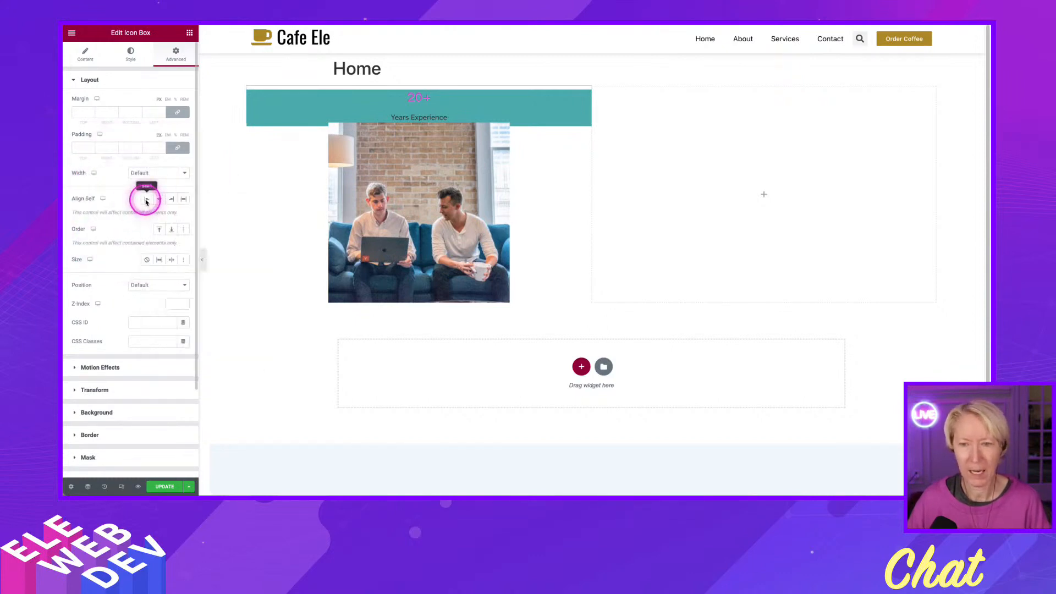
pyautogui.click(146, 200)
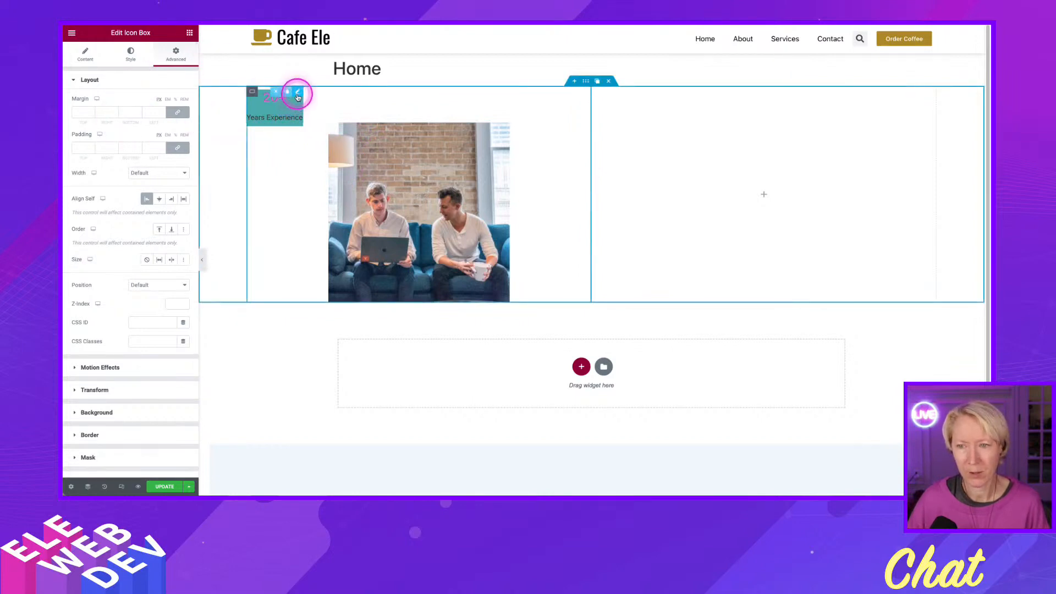
# Set both the title color and the description color of the Icon Box to the global color White.
pyautogui.rightClick(298, 96)
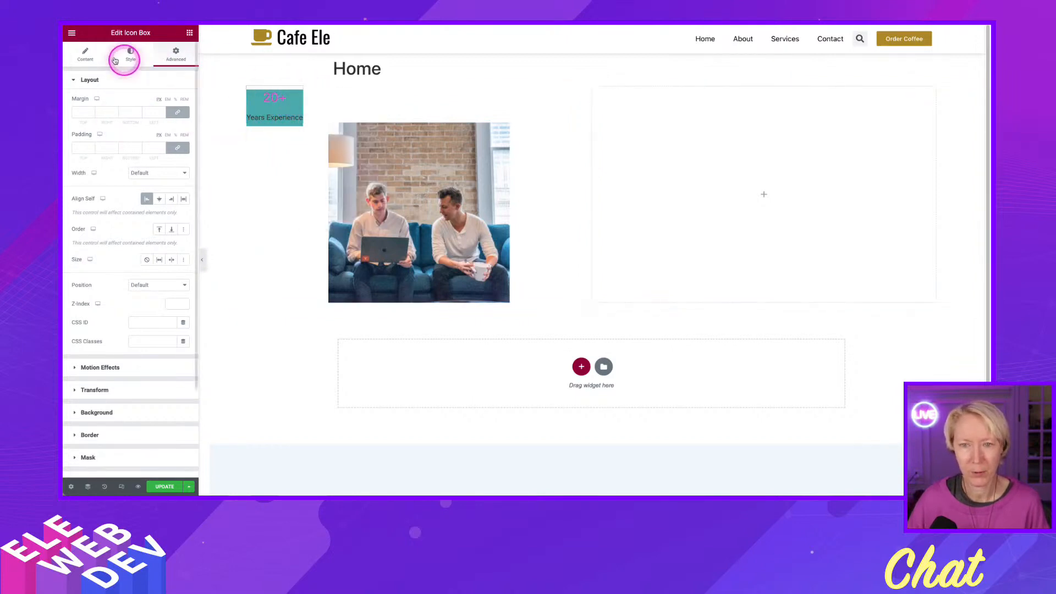
pyautogui.click(131, 58)
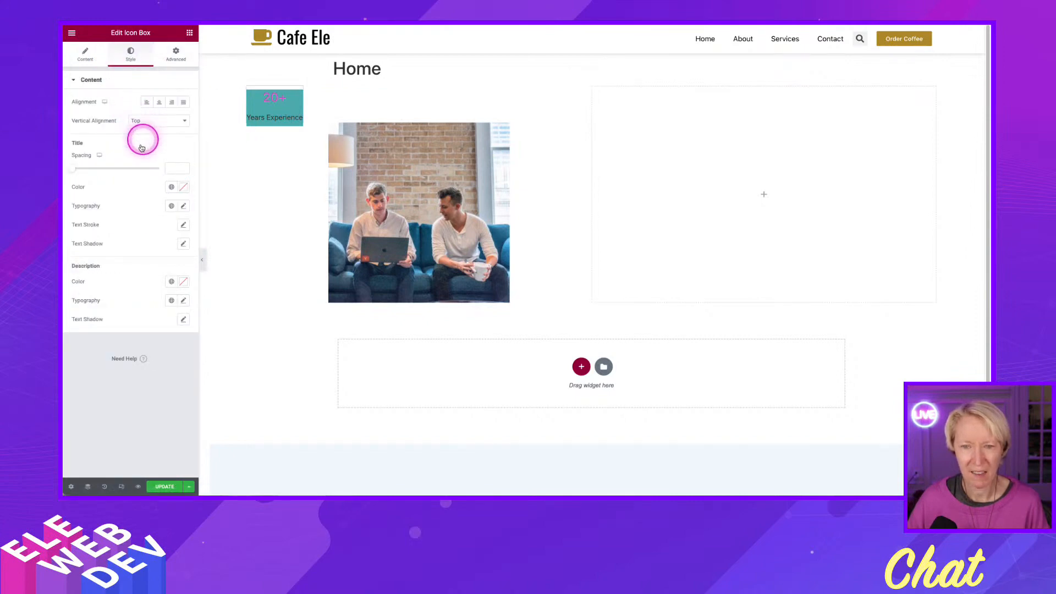
pyautogui.click(171, 188)
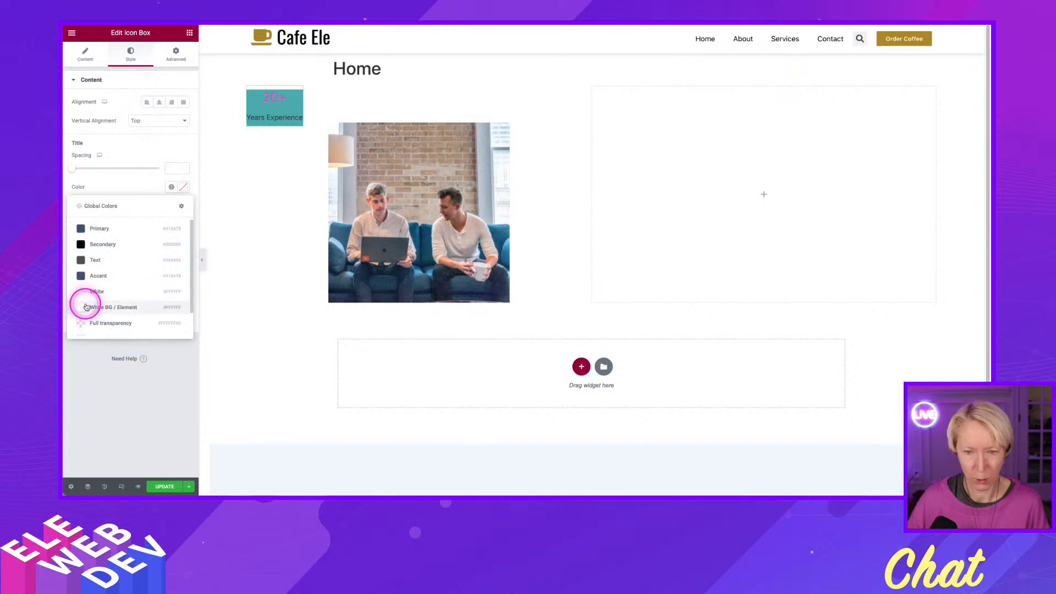
pyautogui.click(117, 296)
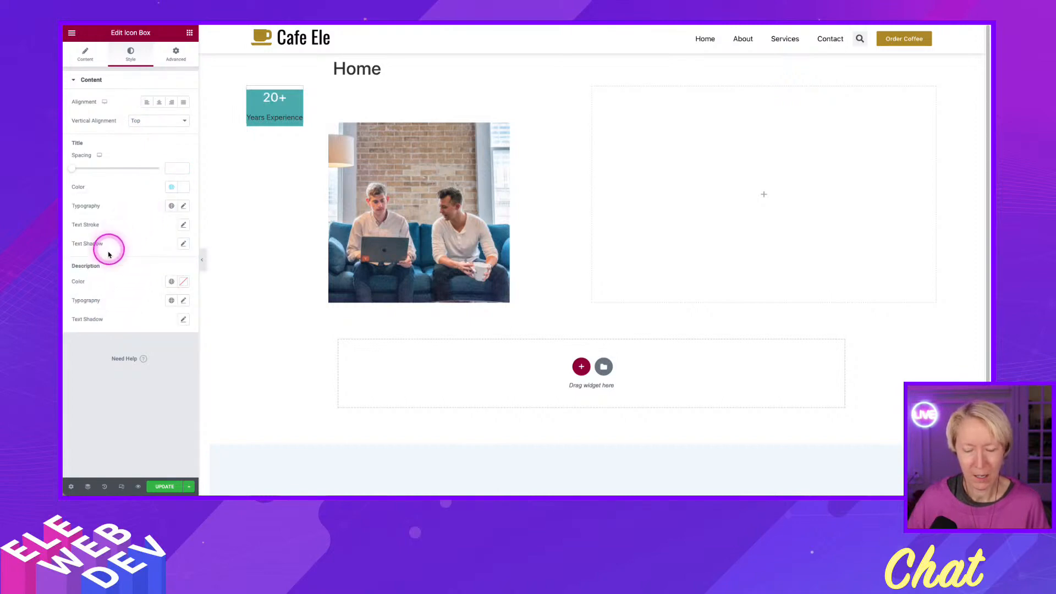
pyautogui.click(171, 283)
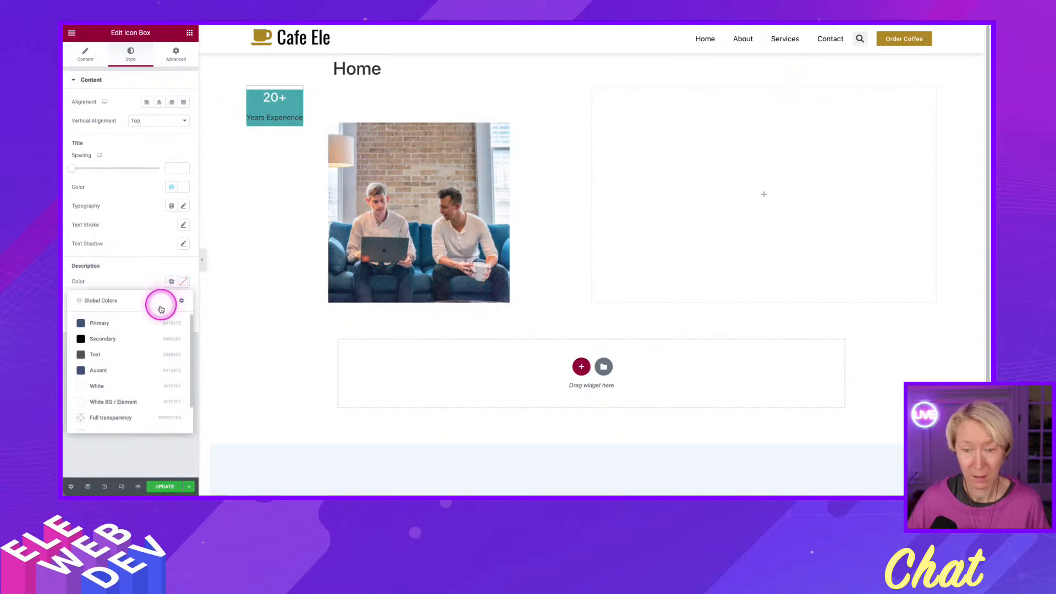
pyautogui.click(92, 387)
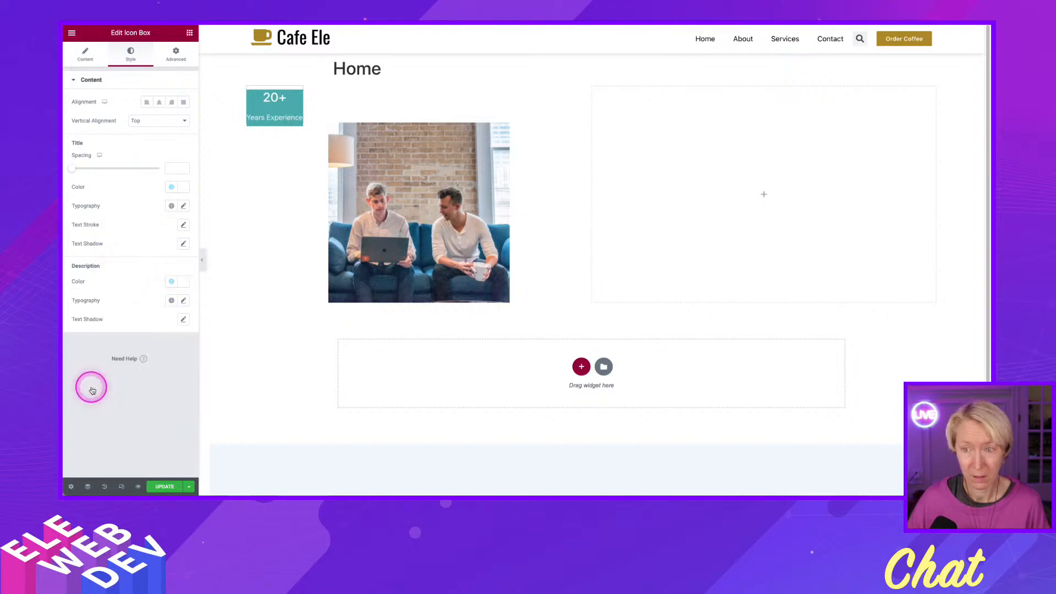
# Set the font weight of the Icon Box title to 900 (Black).
pyautogui.click(182, 207)
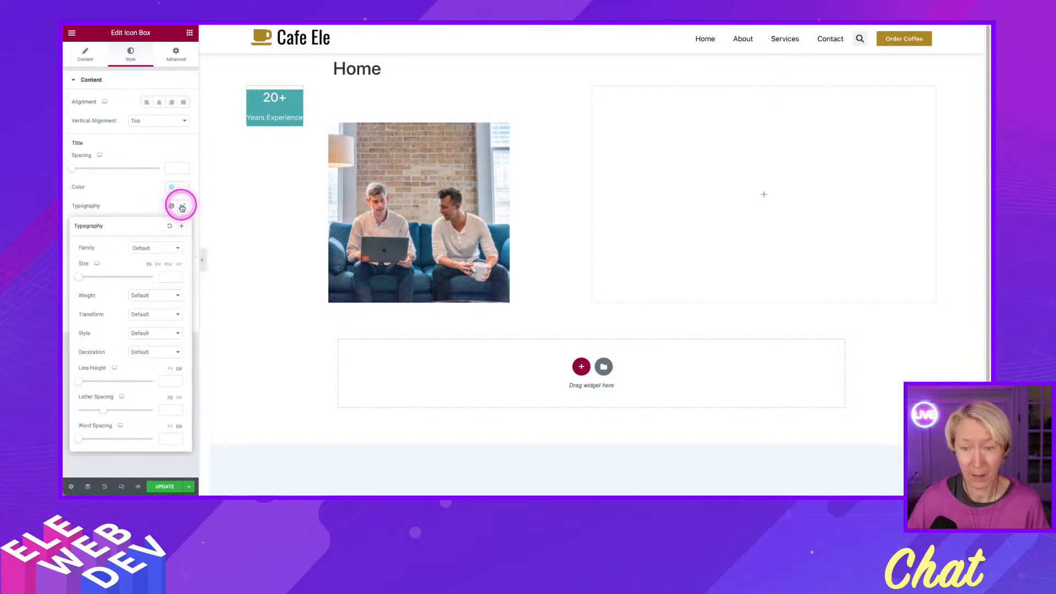
pyautogui.click(144, 296)
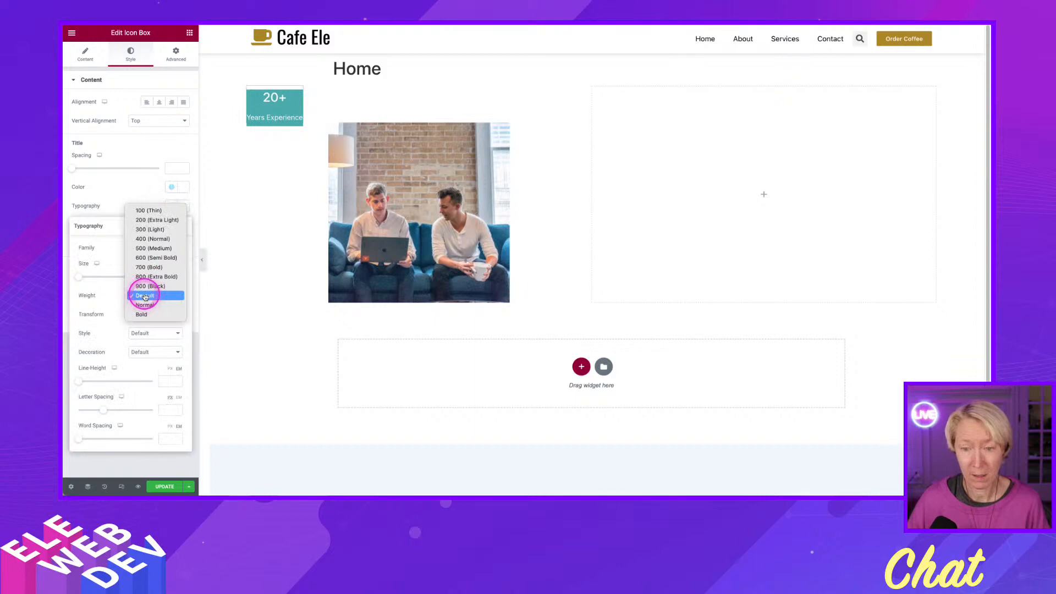
pyautogui.click(147, 268)
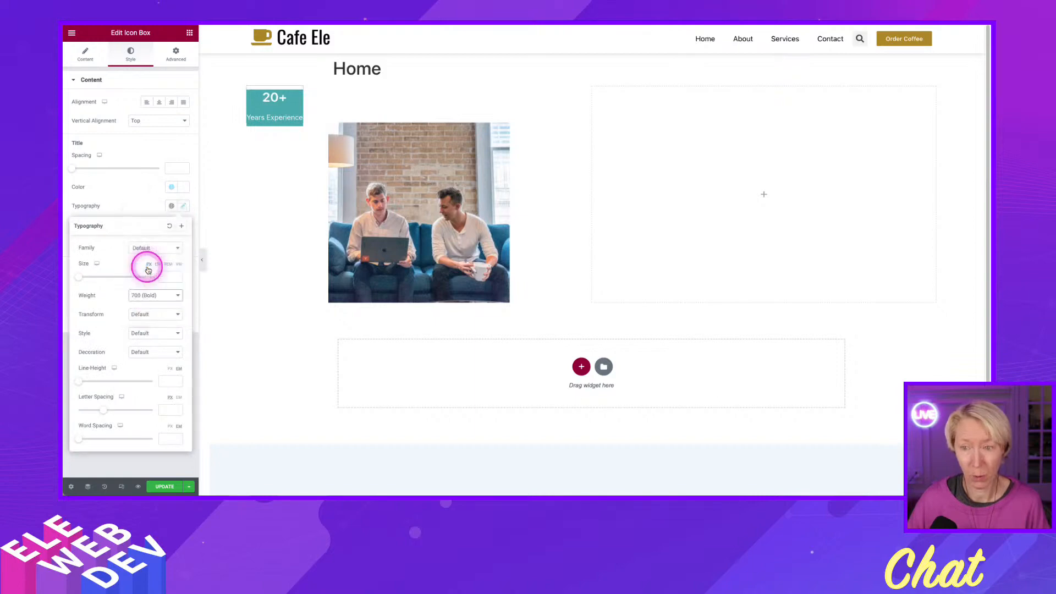
pyautogui.click(145, 301)
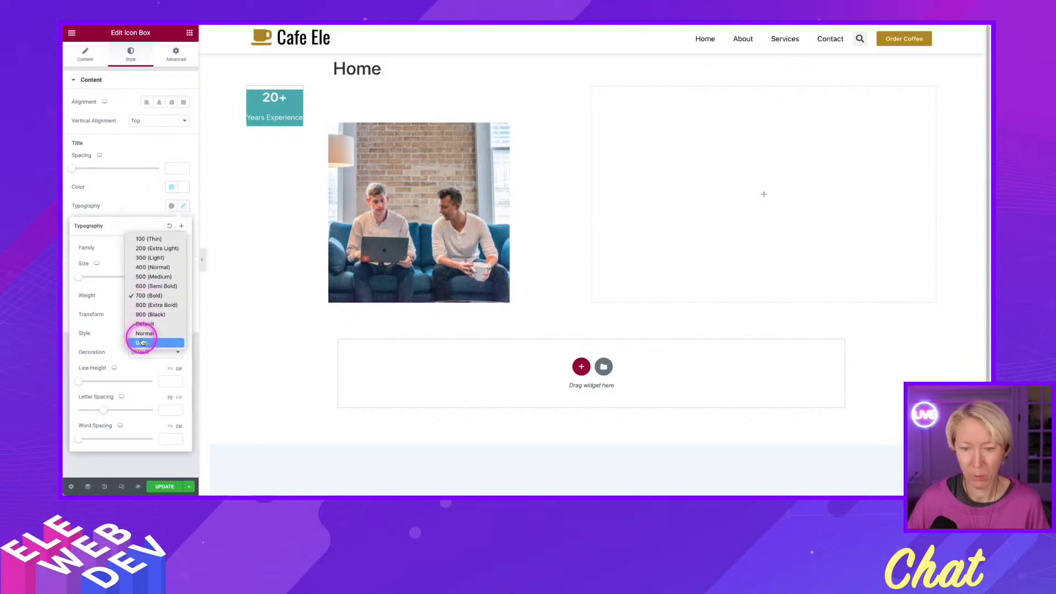
pyautogui.click(148, 315)
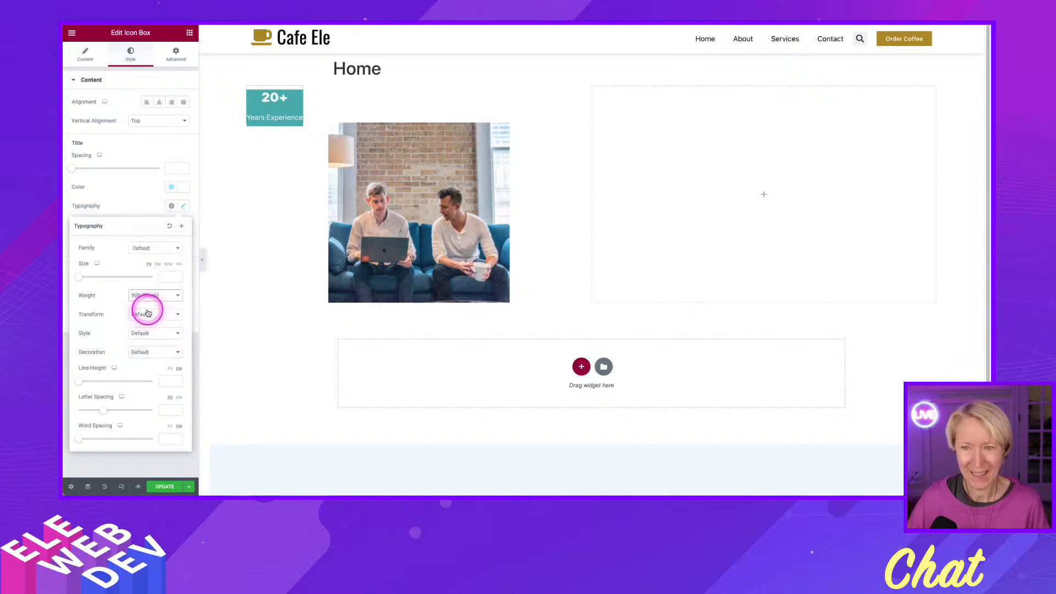
pyautogui.click(124, 198)
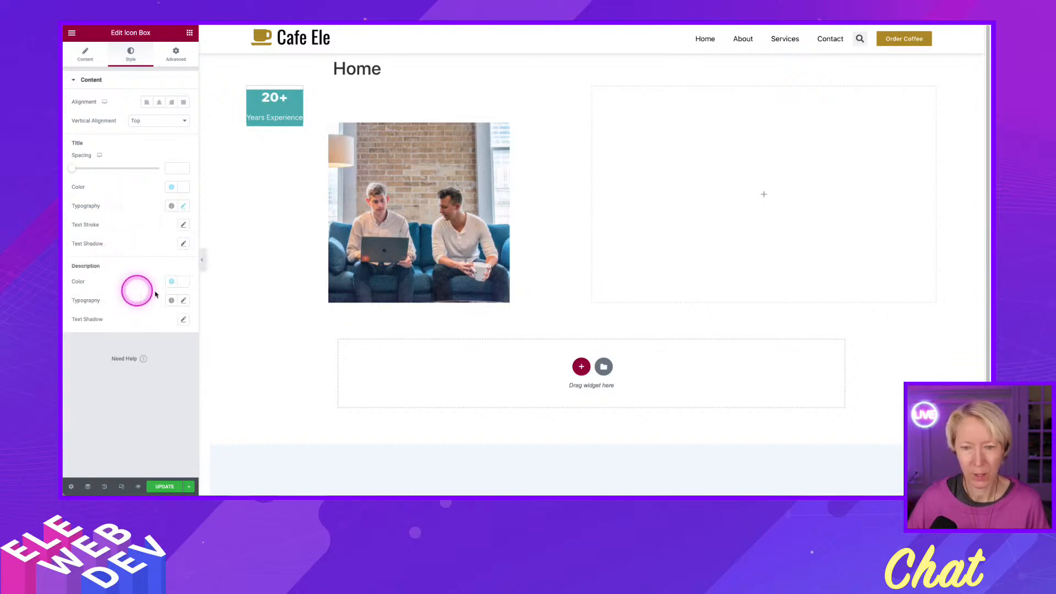
# Set the Icon Box description's font weight to 500 (Medium) and the title spacing to 0.
pyautogui.click(183, 301)
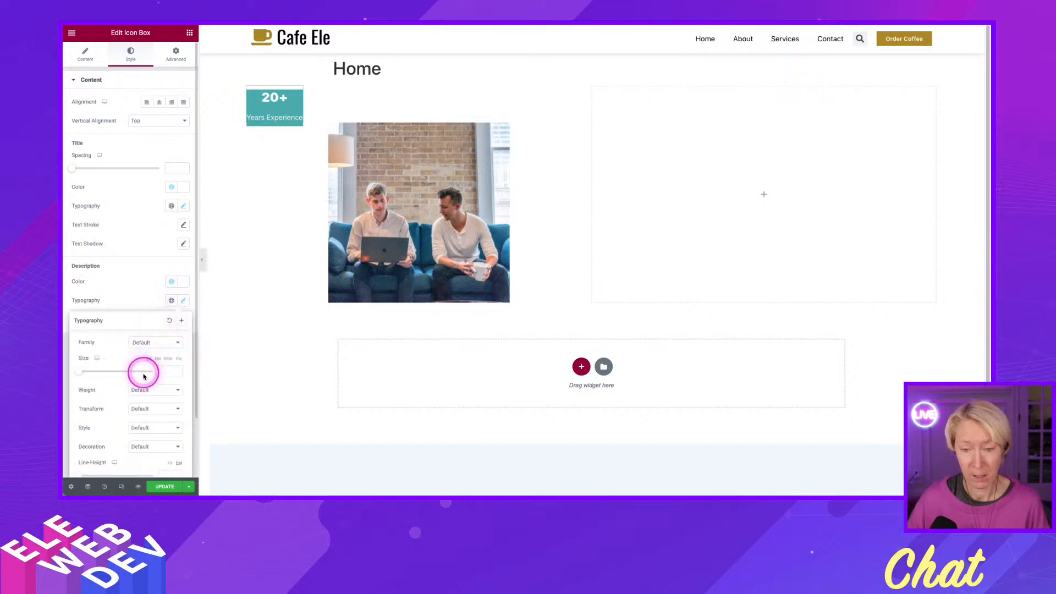
pyautogui.click(140, 392)
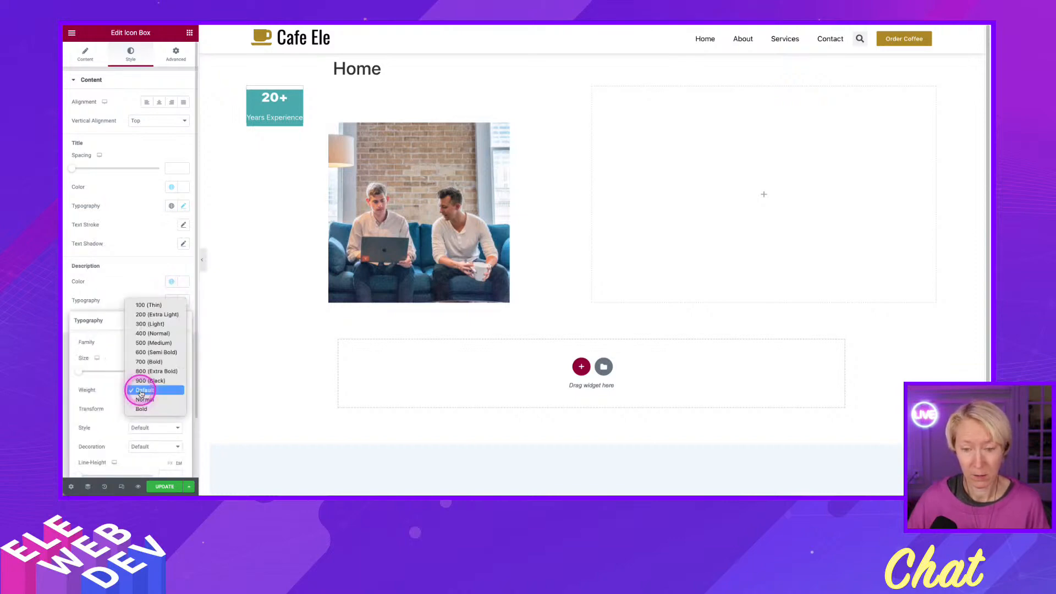
pyautogui.click(144, 346)
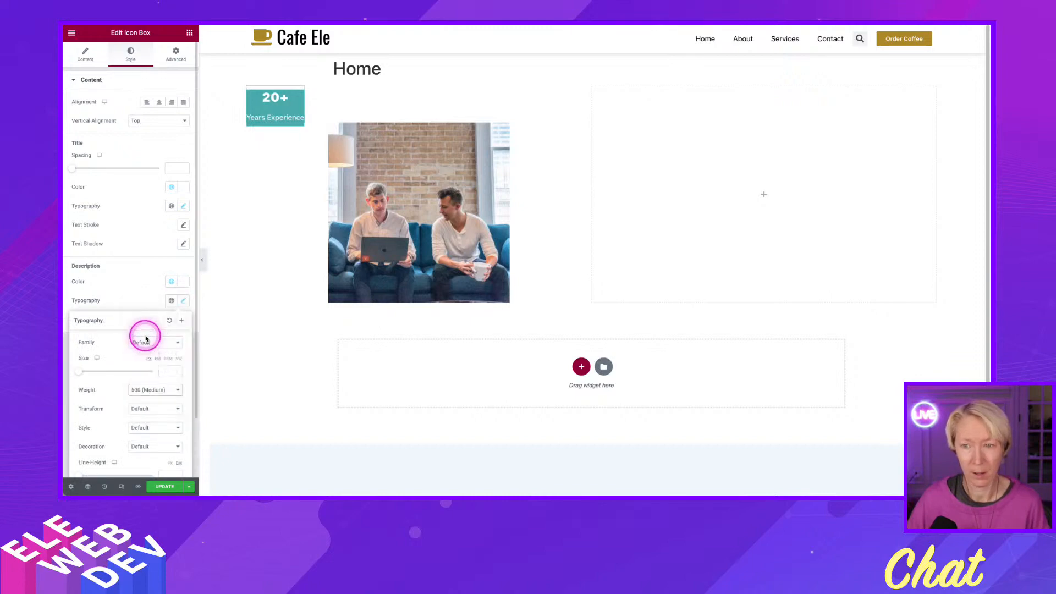
pyautogui.click(72, 169)
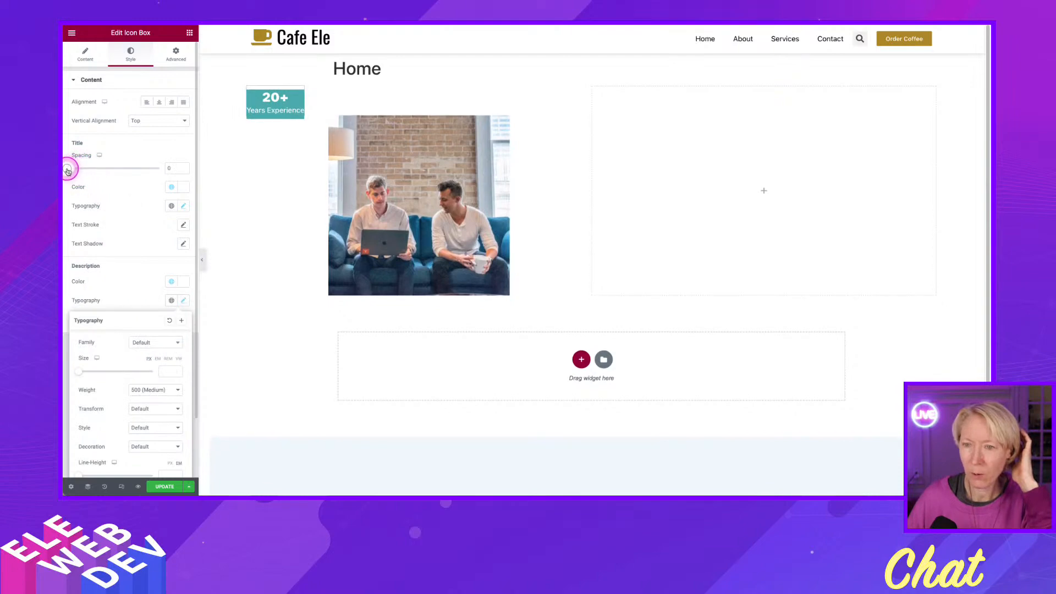
# Unlink the Icon Box padding values and set right, bottom and left padding to 20 px and top padding to 7 px.
pyautogui.click(169, 62)
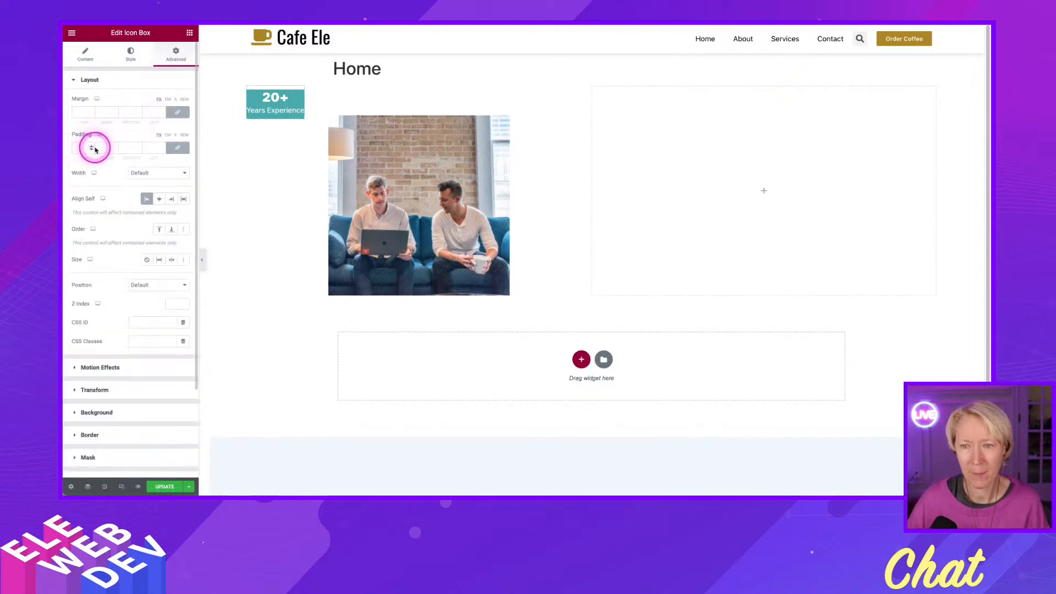
pyautogui.click(176, 148)
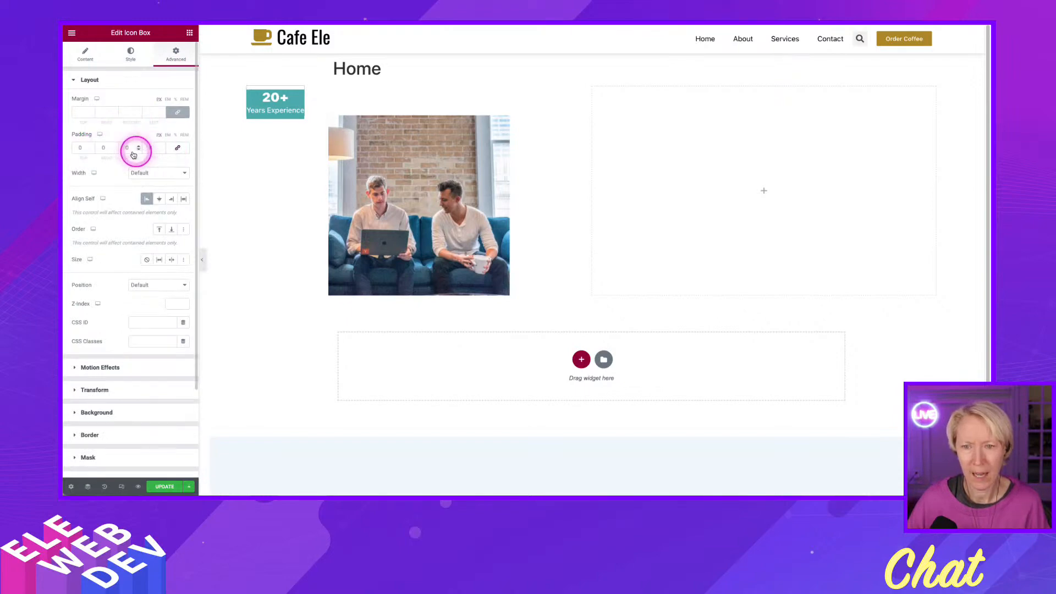
pyautogui.moveTo(106, 159); pyautogui.dragTo(106, 159)
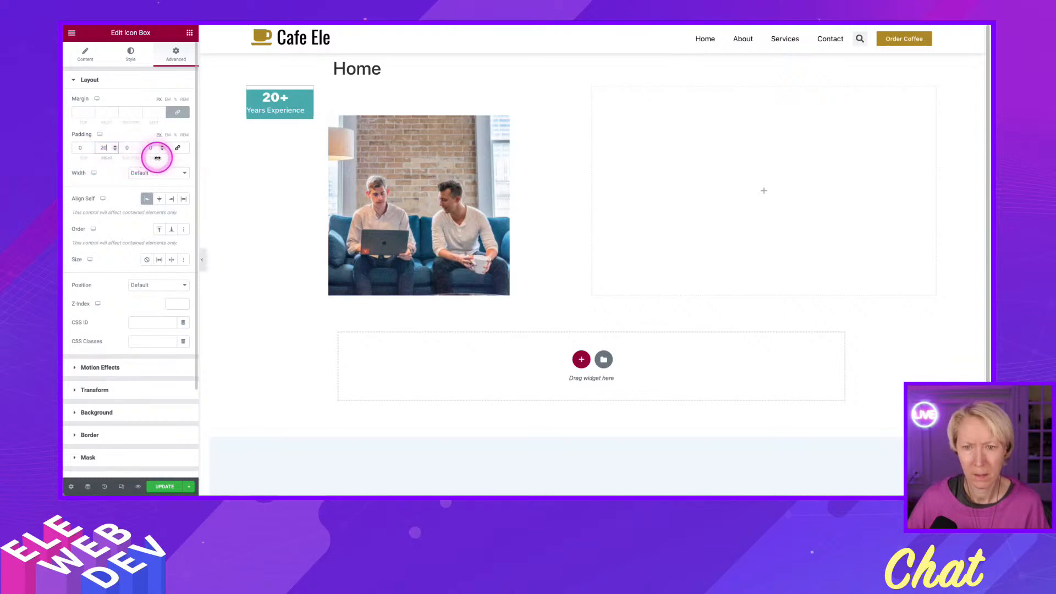
pyautogui.moveTo(151, 158); pyautogui.dragTo(158, 158)
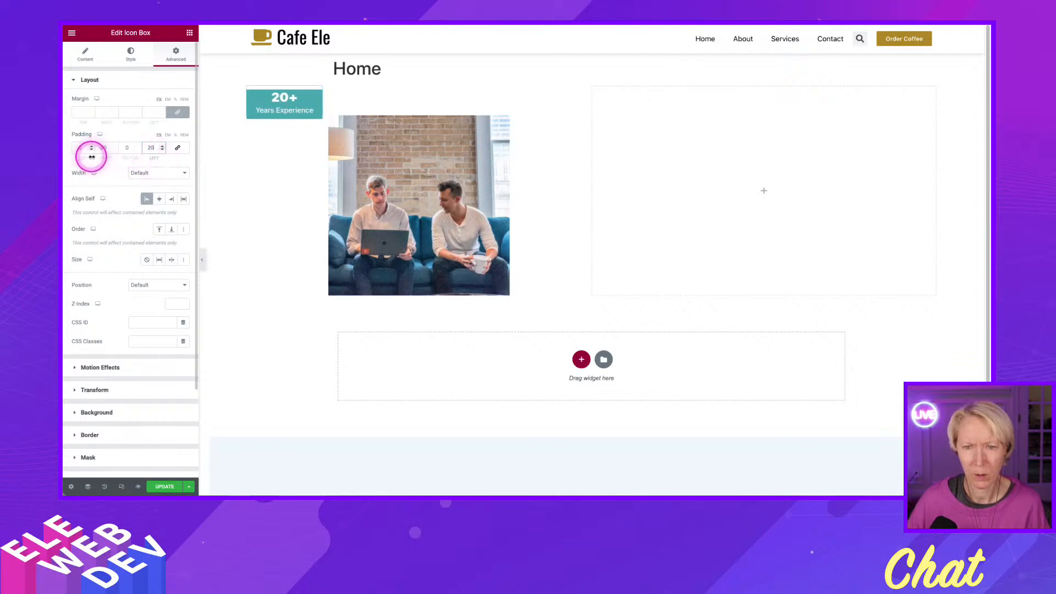
pyautogui.moveTo(79, 158); pyautogui.dragTo(138, 157)
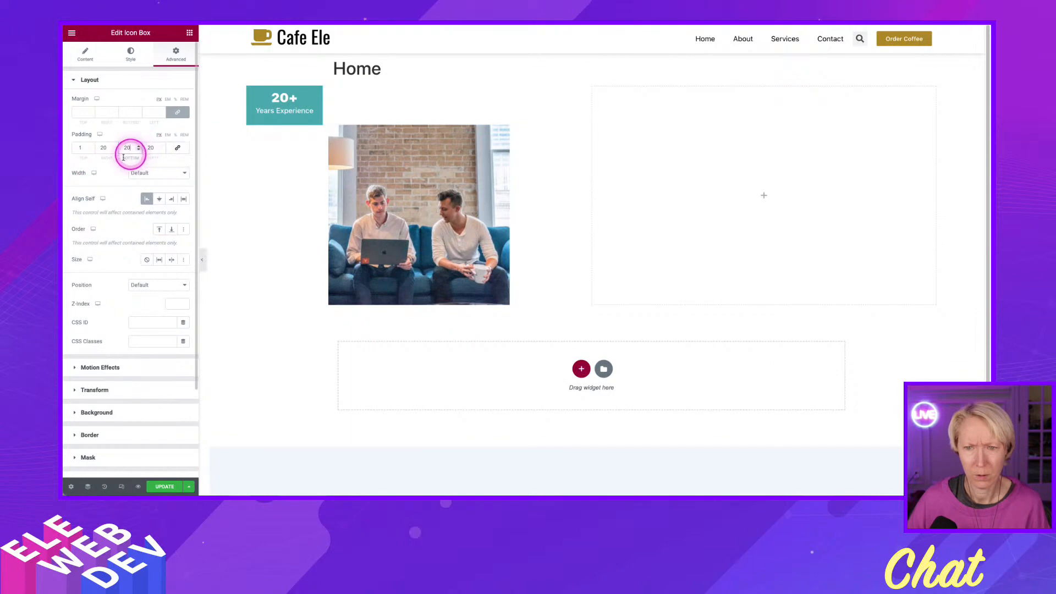
pyautogui.moveTo(85, 159); pyautogui.dragTo(88, 158)
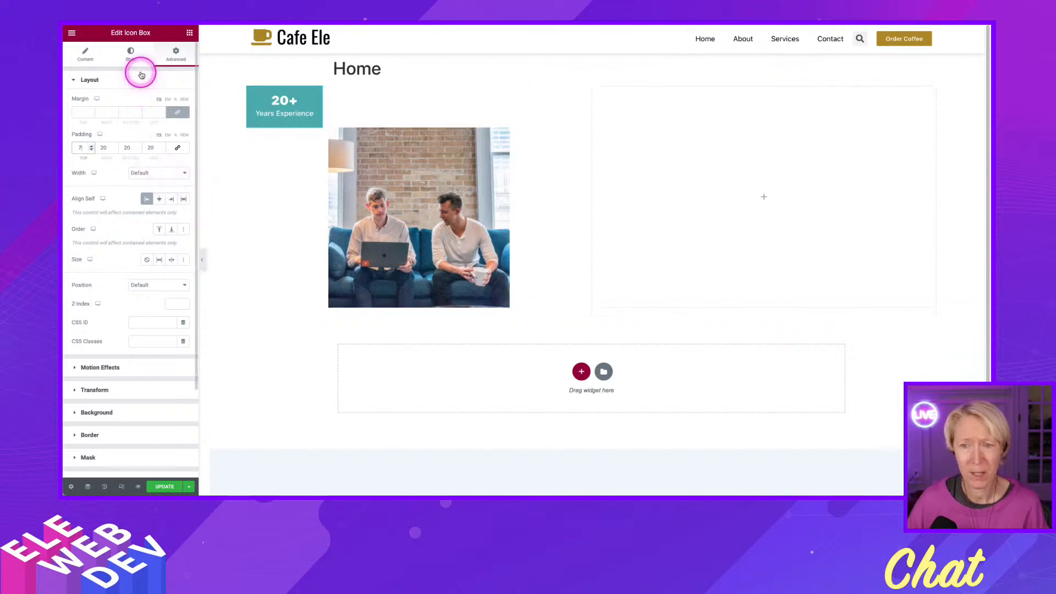
# Insert a <br> line break between "Years" and "Experience" in the Icon Box description.
pyautogui.click(130, 54)
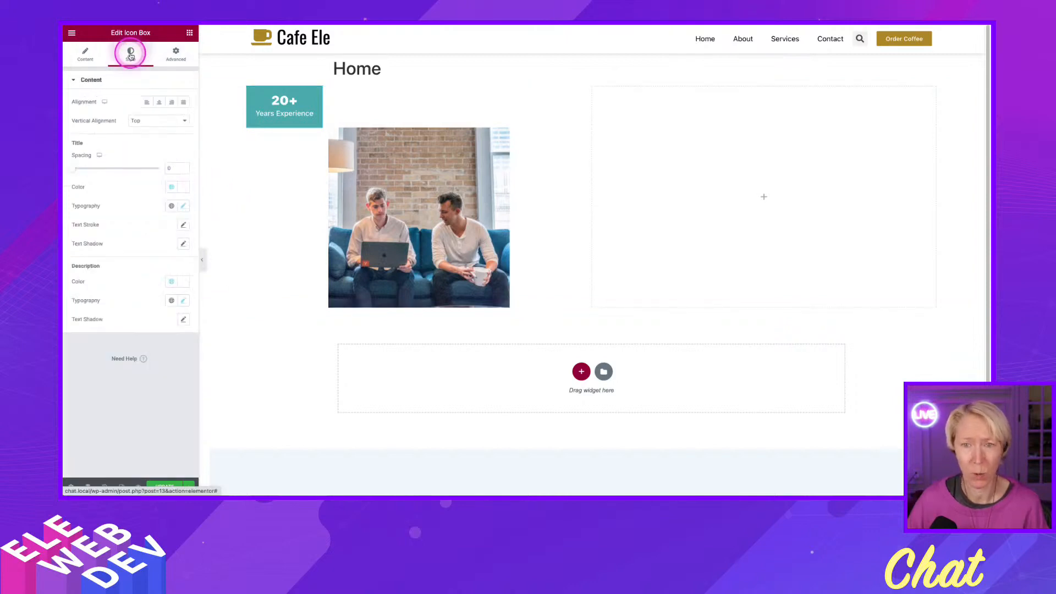
pyautogui.click(85, 53)
pyautogui.moveTo(124, 149)
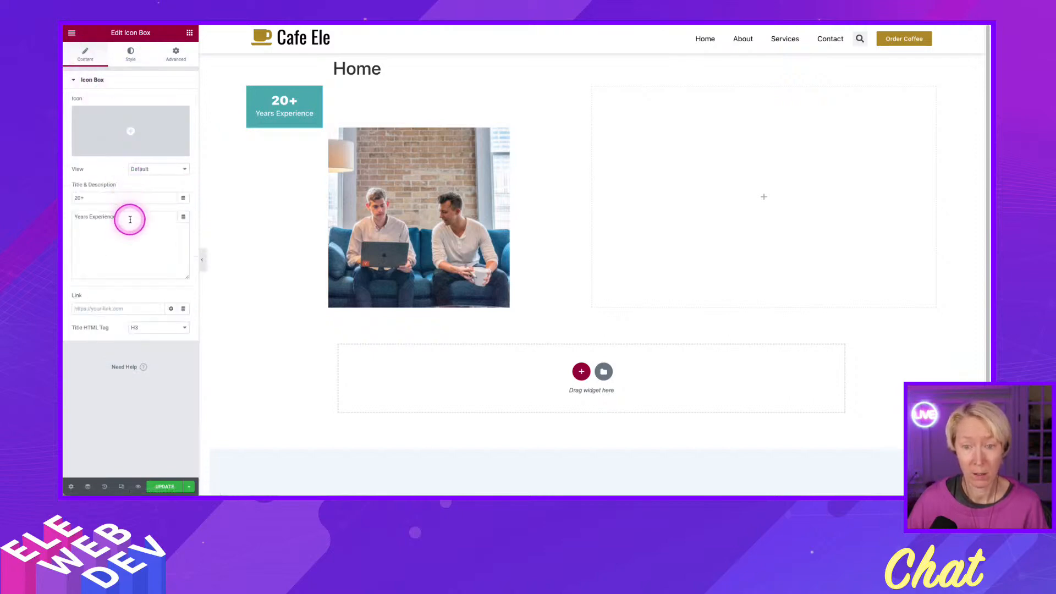
pyautogui.click(91, 215)
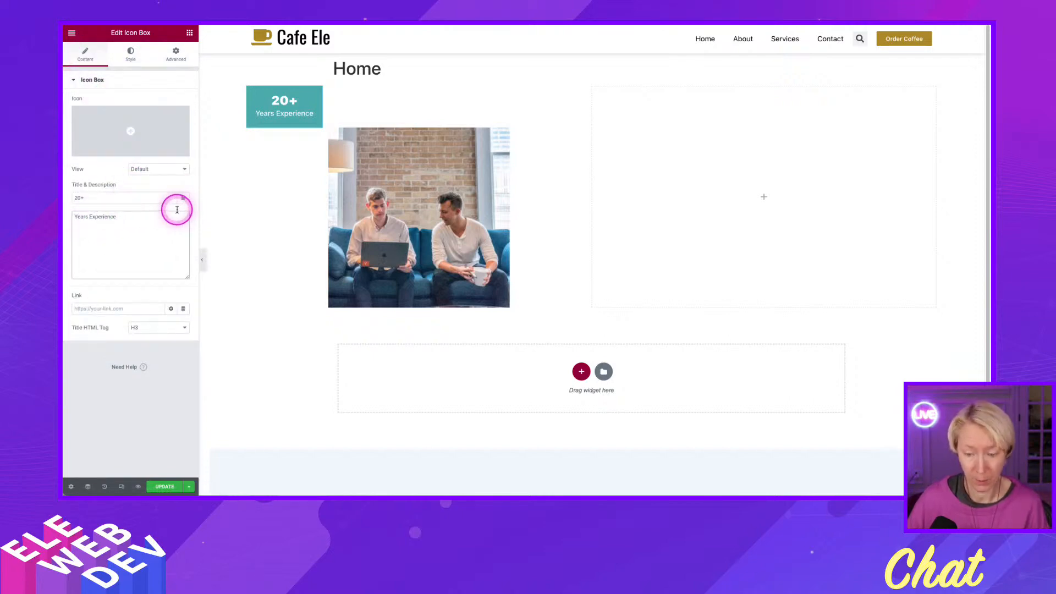
pyautogui.write('<br>')
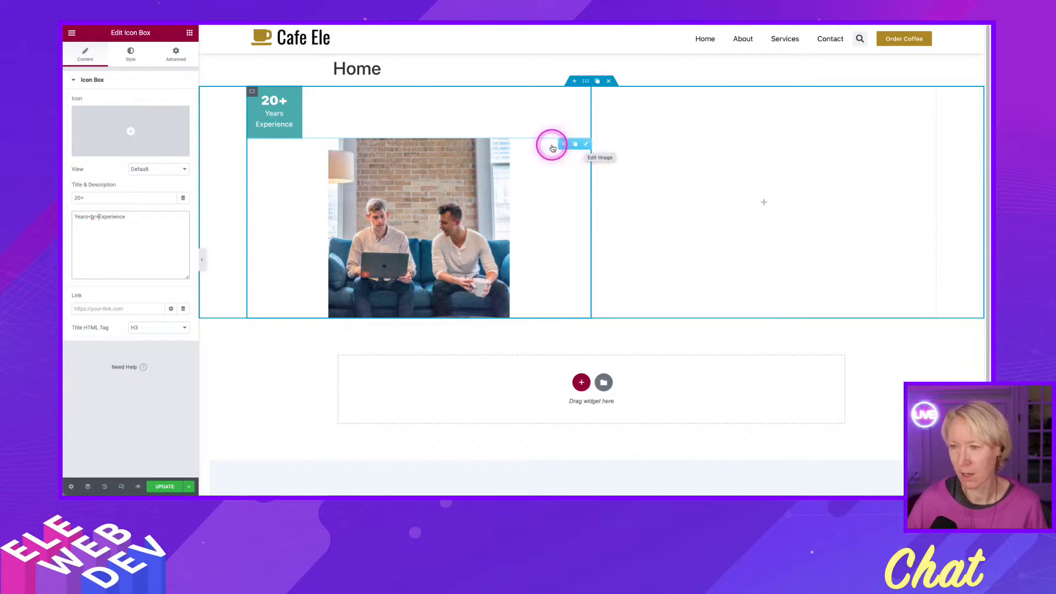
# Delete the image widget below the Icon Box in the first column.
pyautogui.click(562, 146)
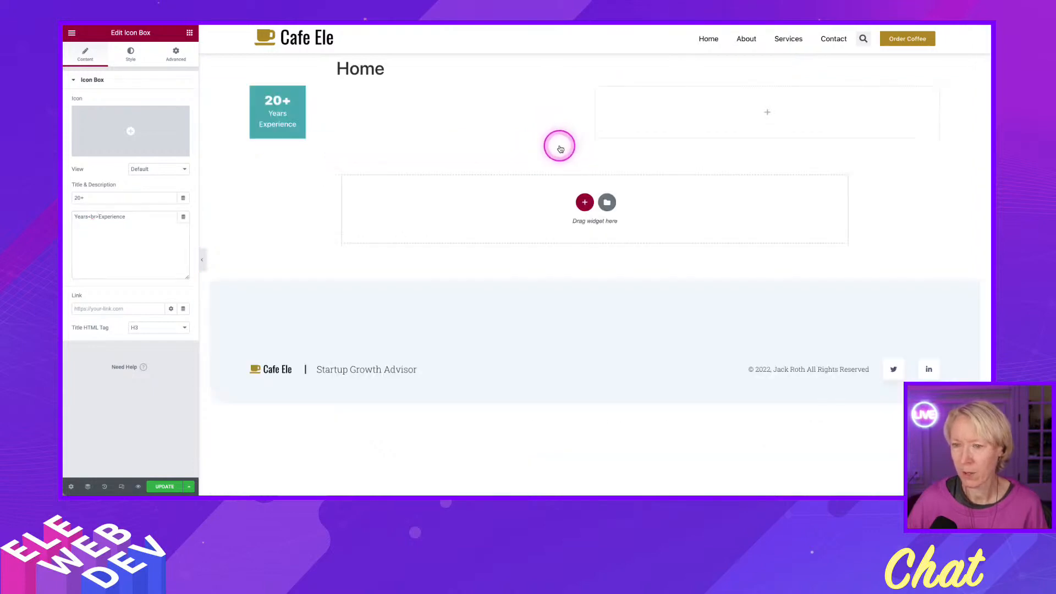
# Add an Image widget below the 20+ icon box and fill it with the c9e42240.jpeg photo from the media library.
pyautogui.click(189, 34)
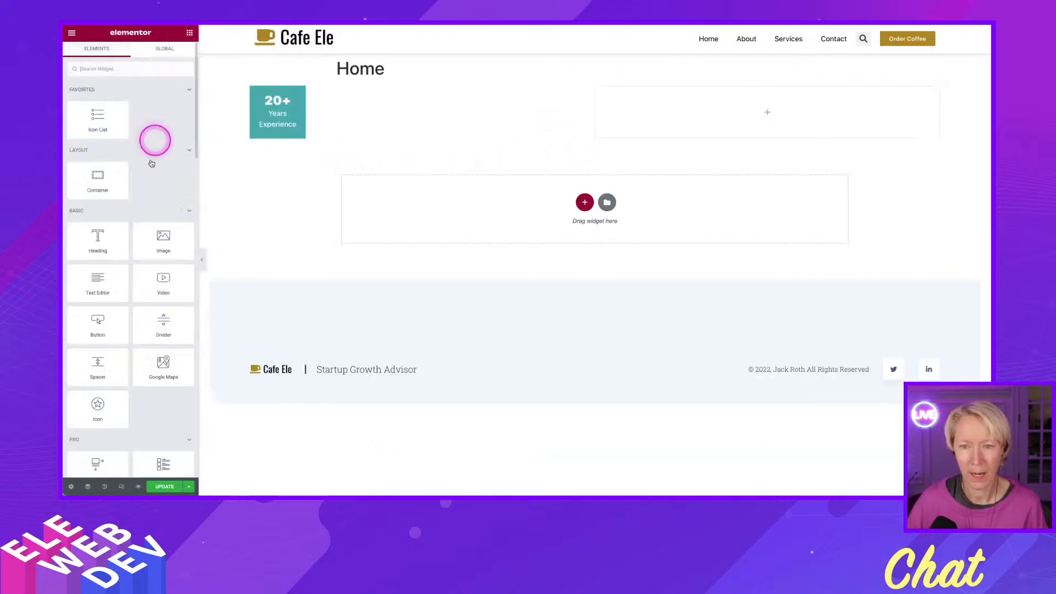
pyautogui.moveTo(167, 236); pyautogui.dragTo(266, 134)
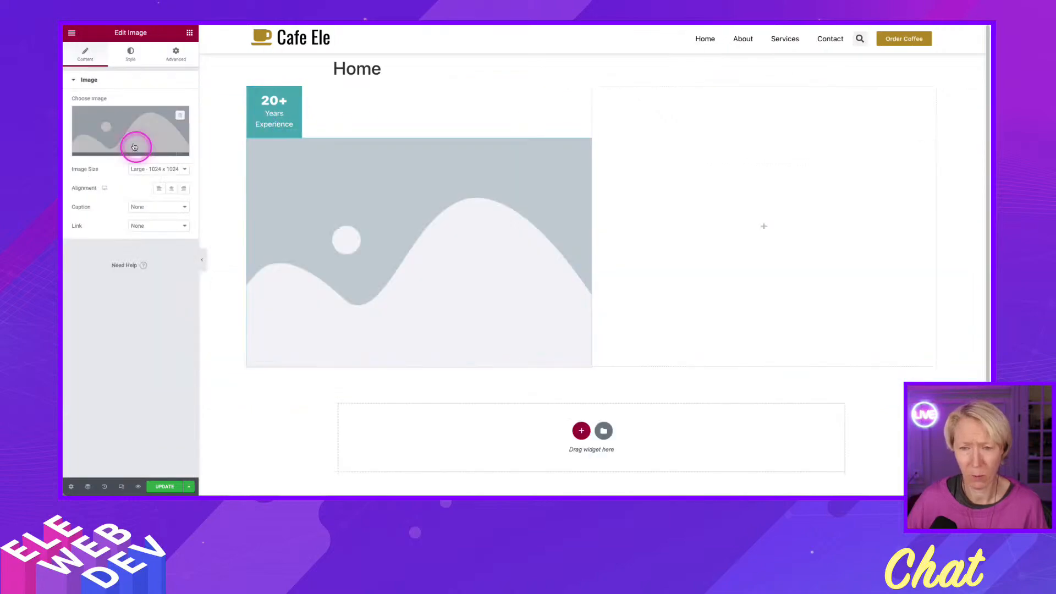
pyautogui.click(113, 146)
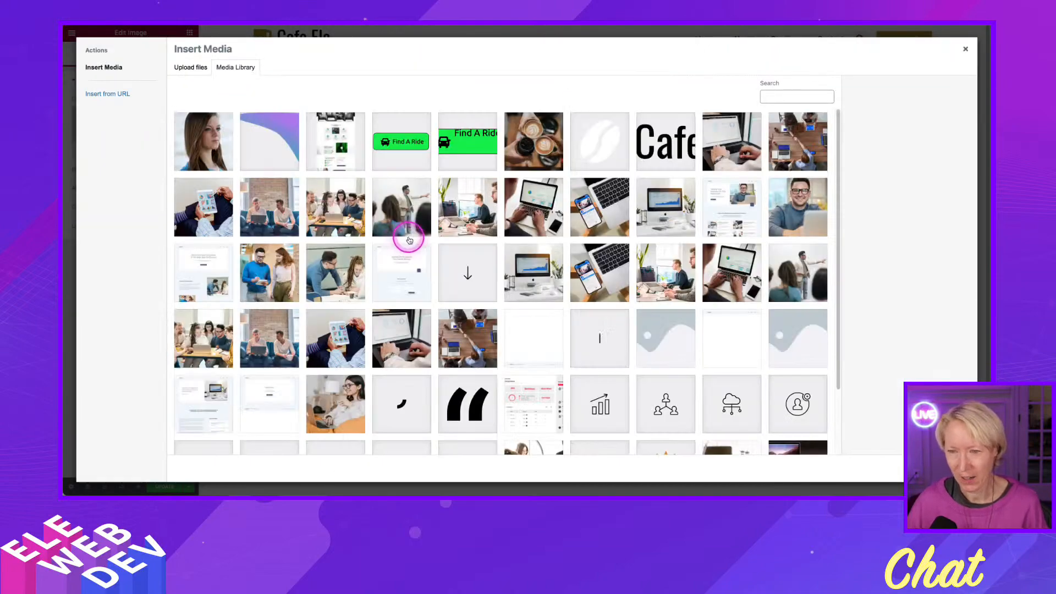
pyautogui.click(400, 214)
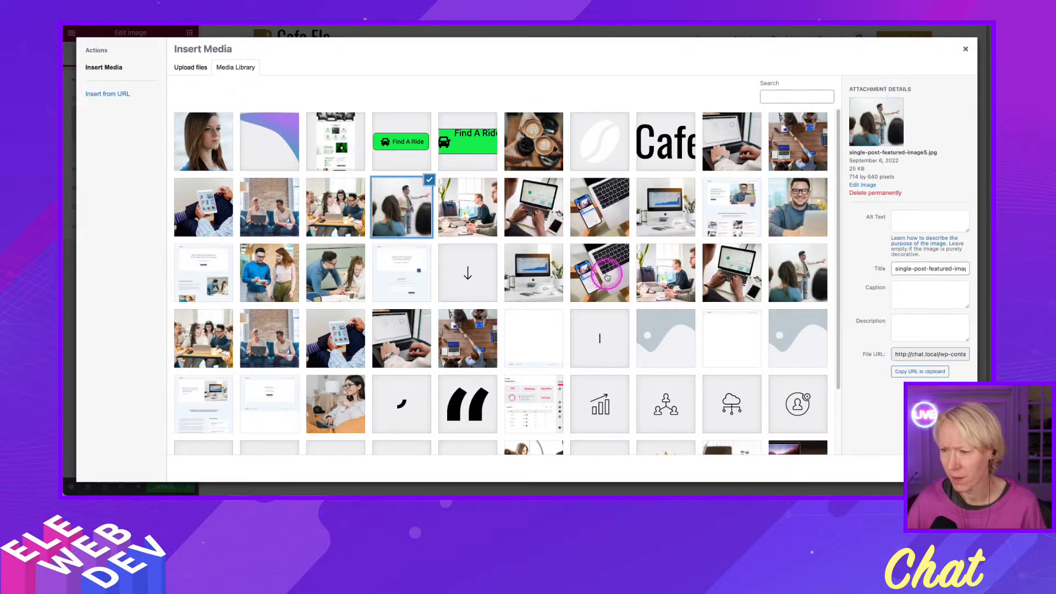
pyautogui.click(202, 355)
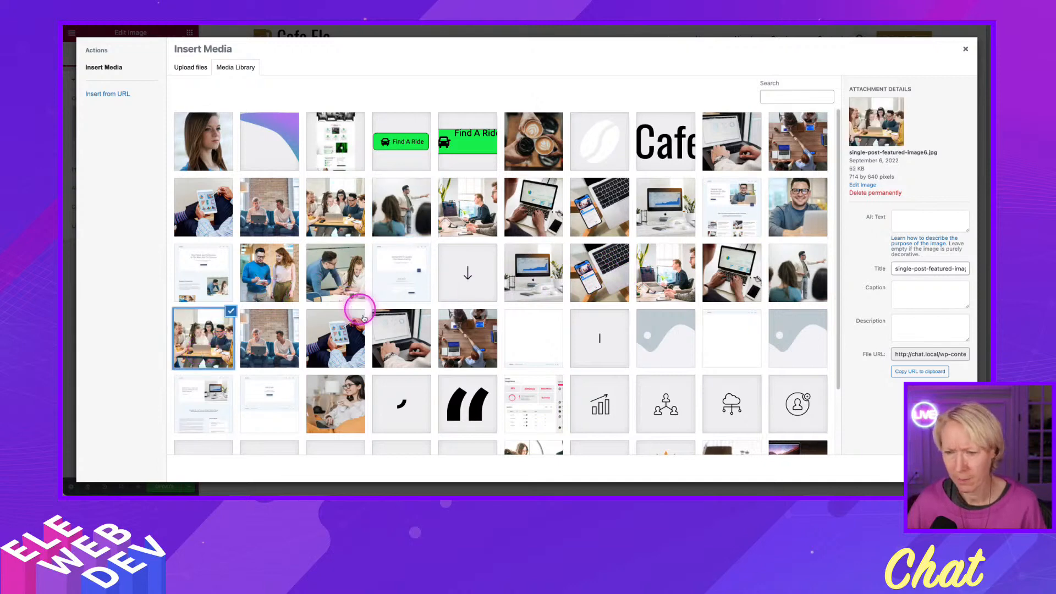
pyautogui.click(397, 347)
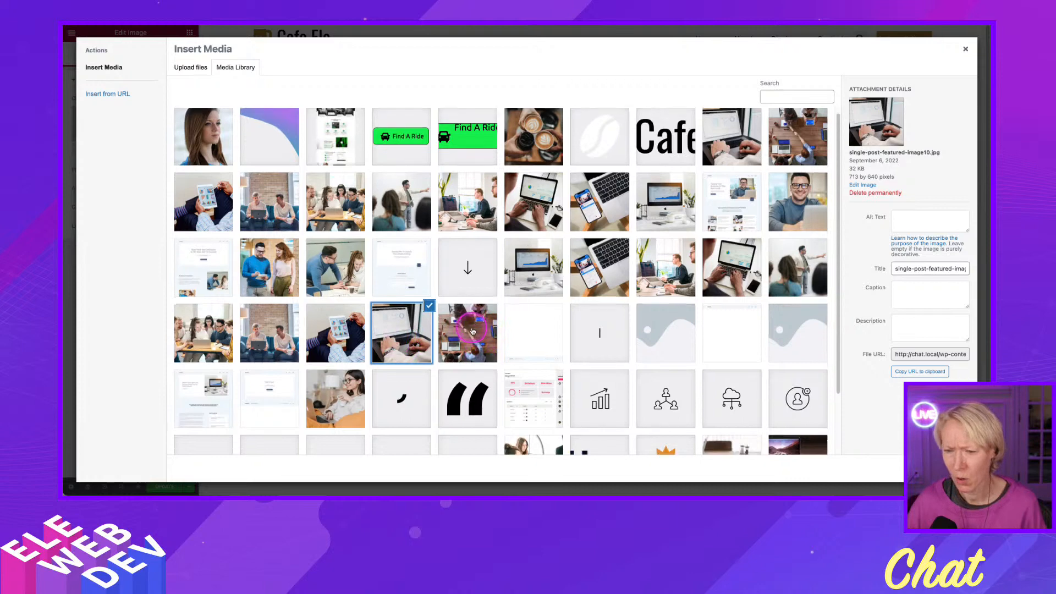
pyautogui.scroll(-3, 480, 340)
pyautogui.click(752, 400)
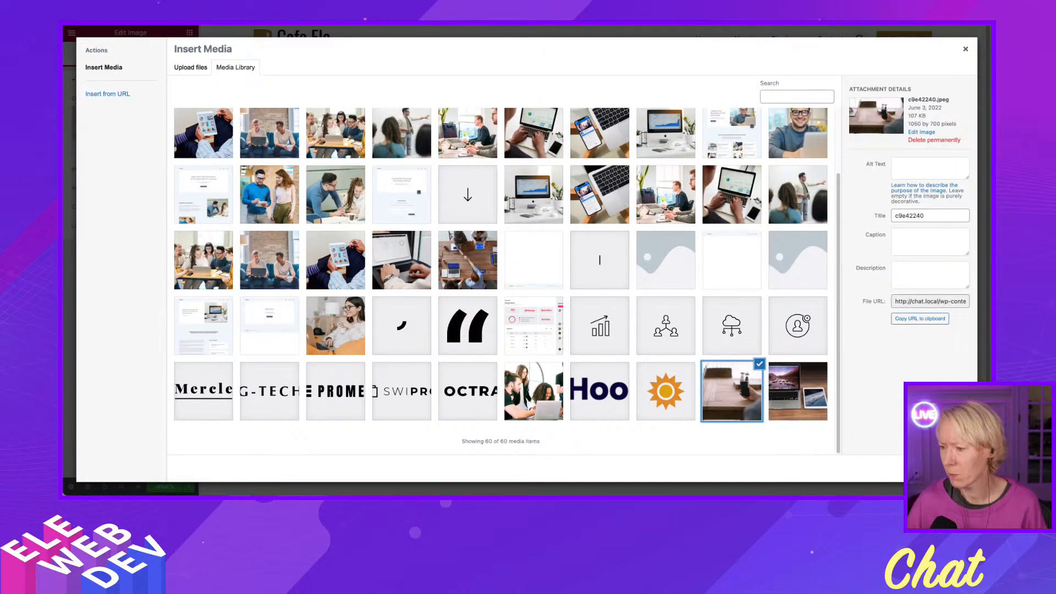
pyautogui.click(943, 469)
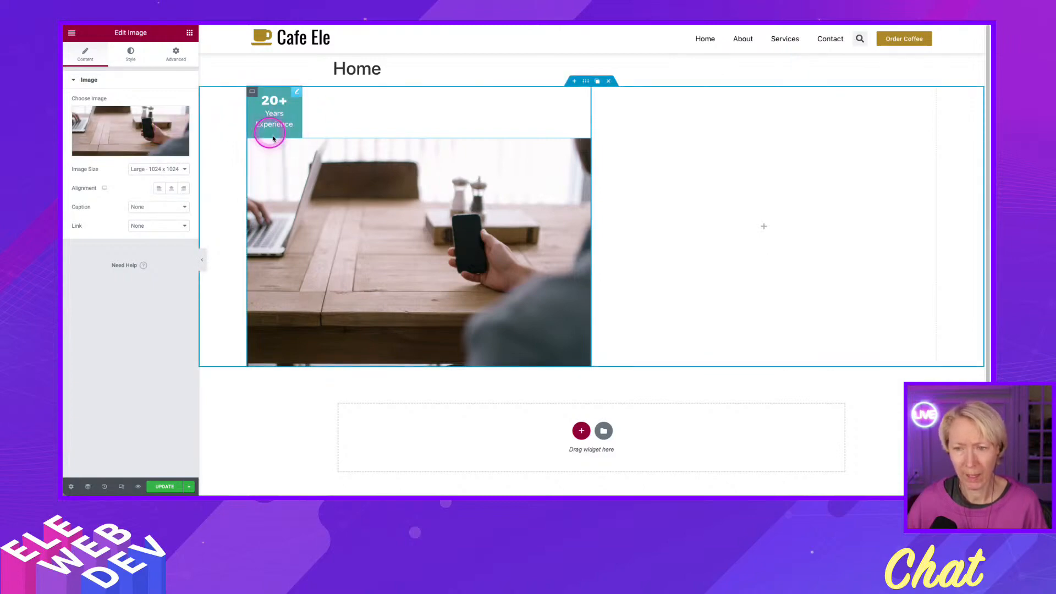
pyautogui.click(176, 53)
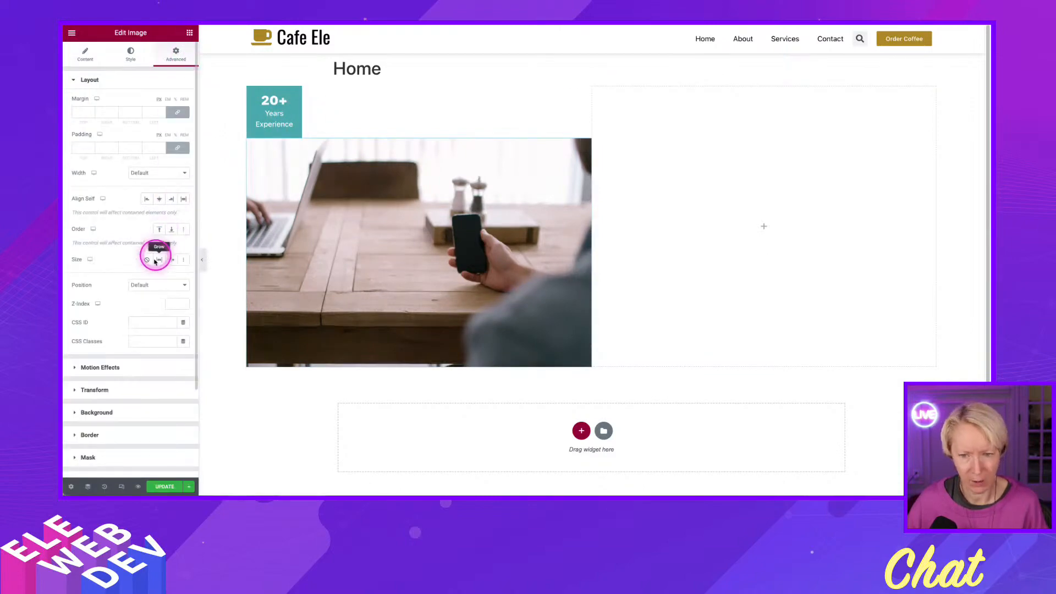
pyautogui.click(110, 435)
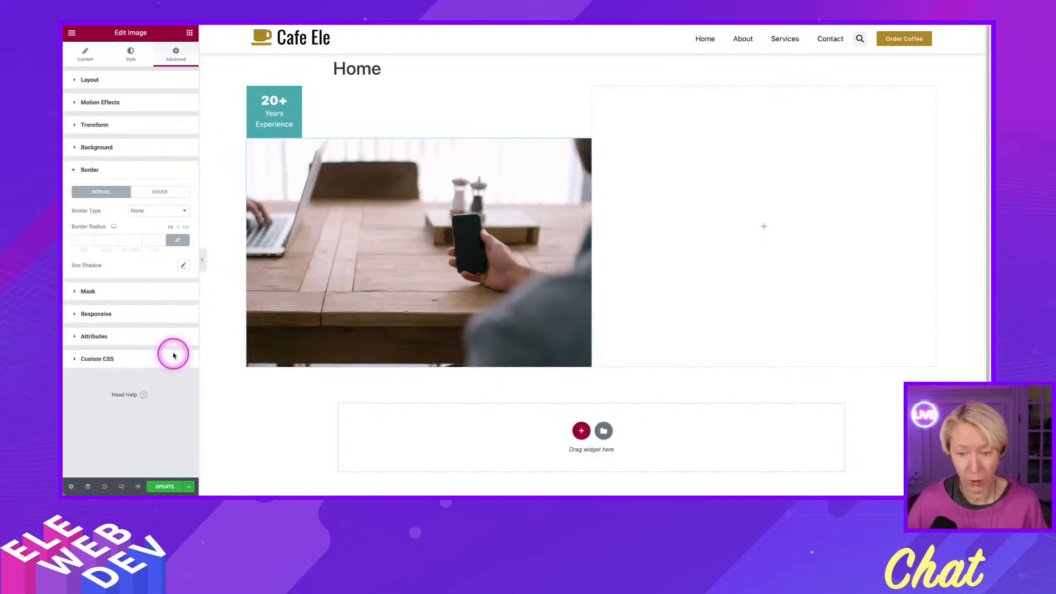
pyautogui.click(183, 265)
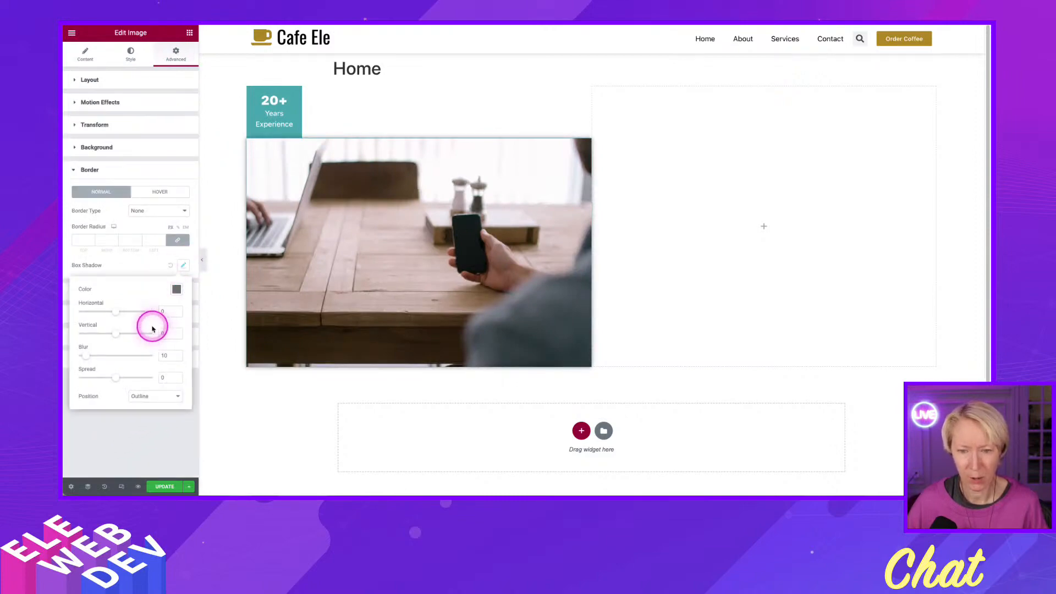
pyautogui.moveTo(87, 355); pyautogui.dragTo(90, 357)
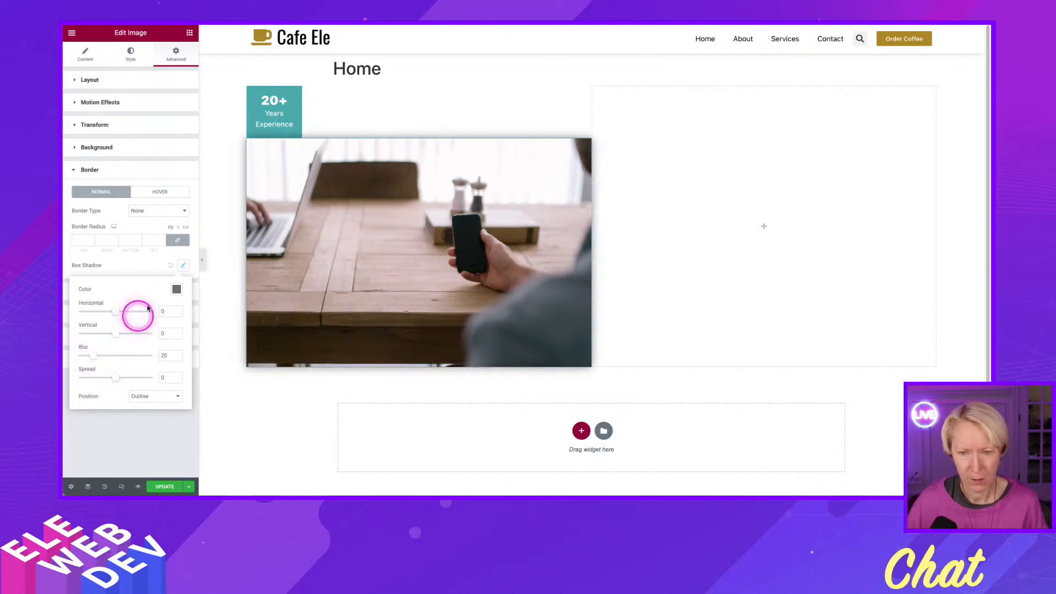
pyautogui.click(170, 266)
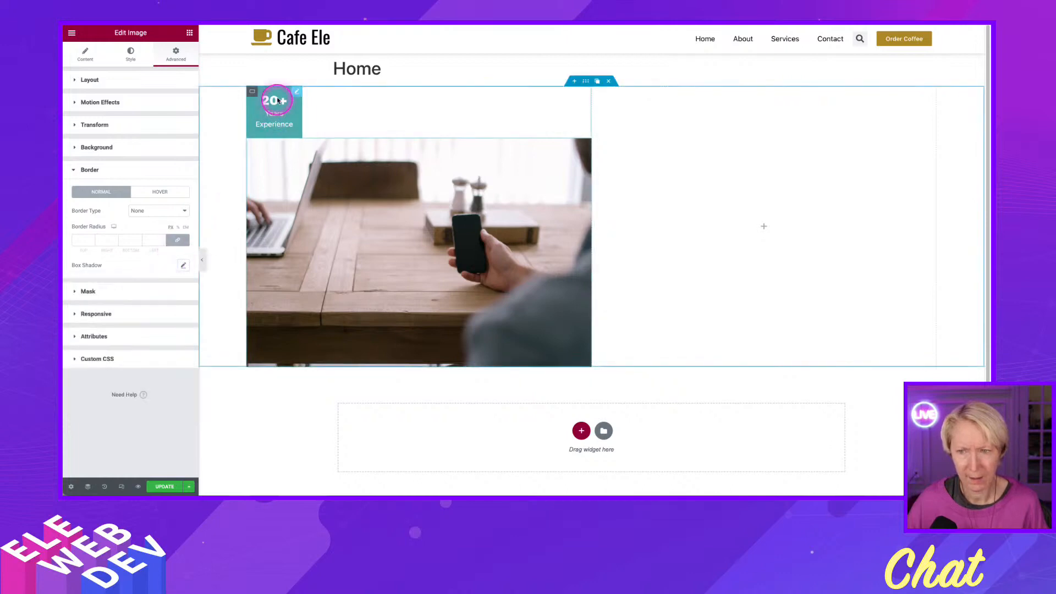
# Give the 20+ icon box a box shadow with a blur of 20 and the color rgba(0, 0, 0, 0.23).
pyautogui.click(295, 95)
pyautogui.rightClick(298, 94)
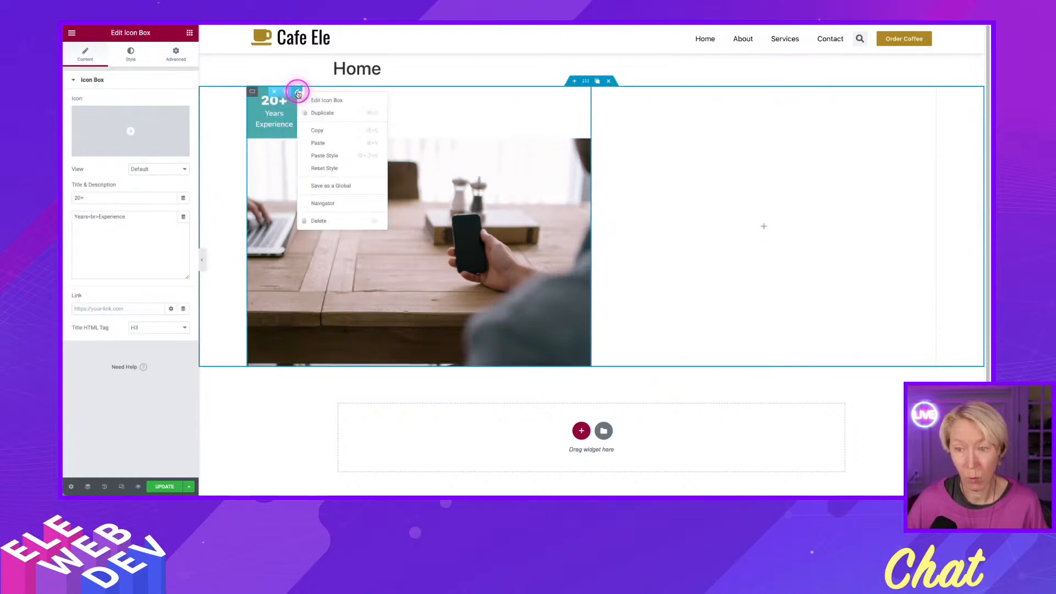
pyautogui.click(311, 101)
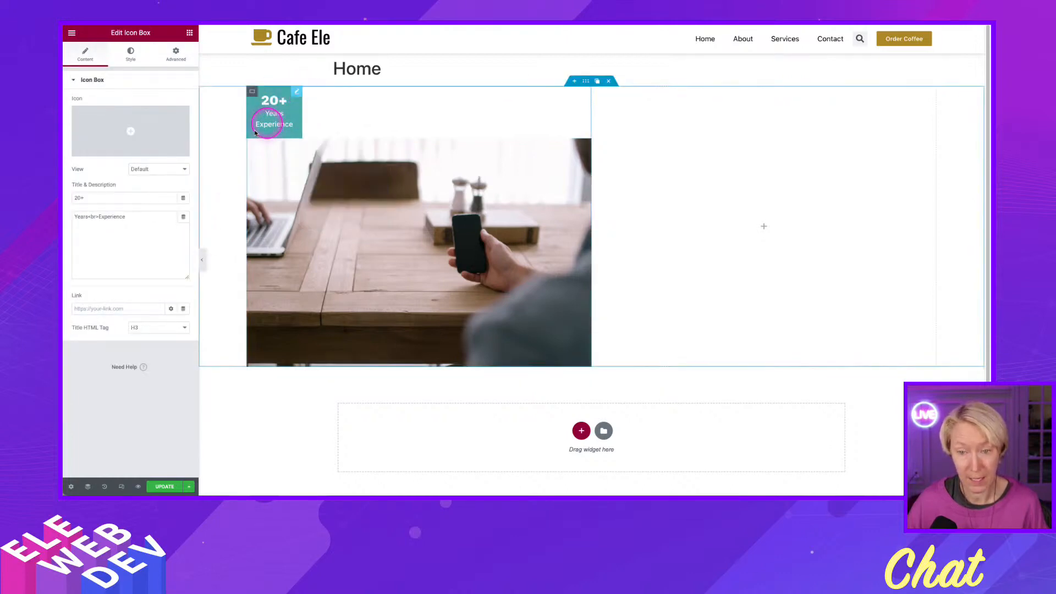
pyautogui.click(174, 54)
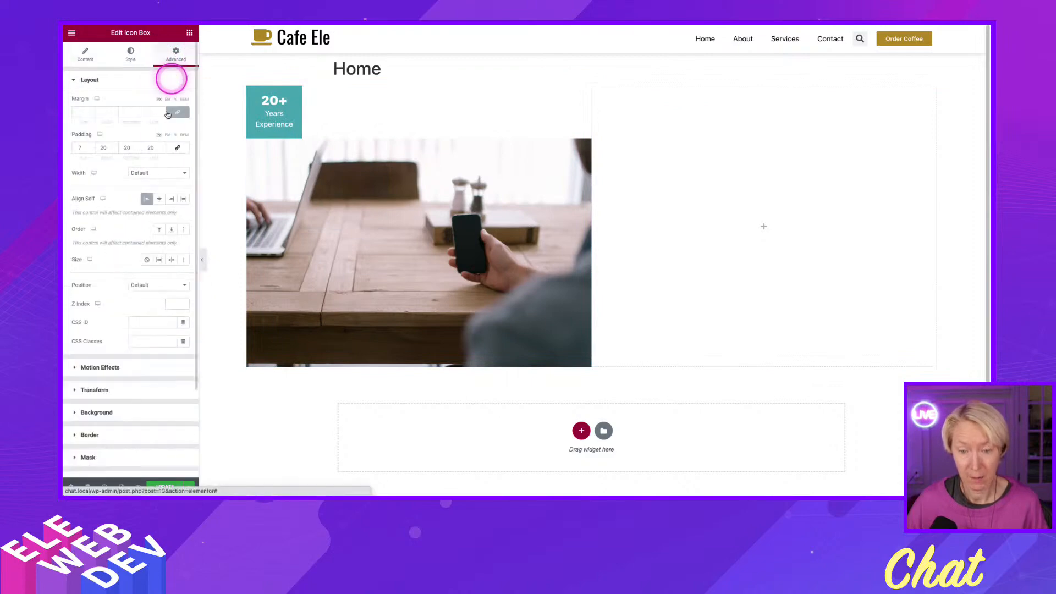
pyautogui.click(141, 412)
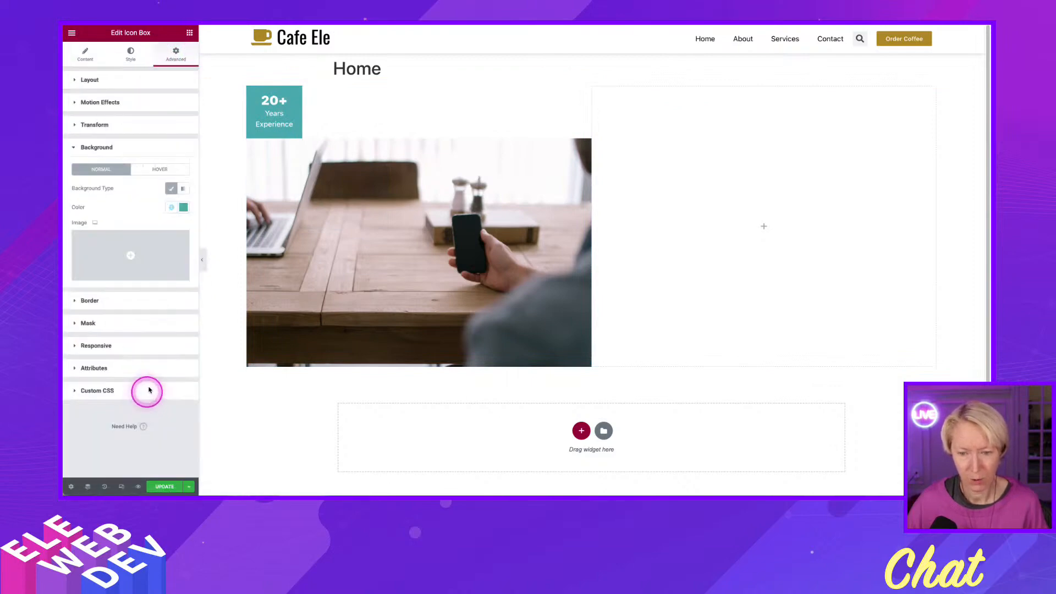
pyautogui.click(132, 302)
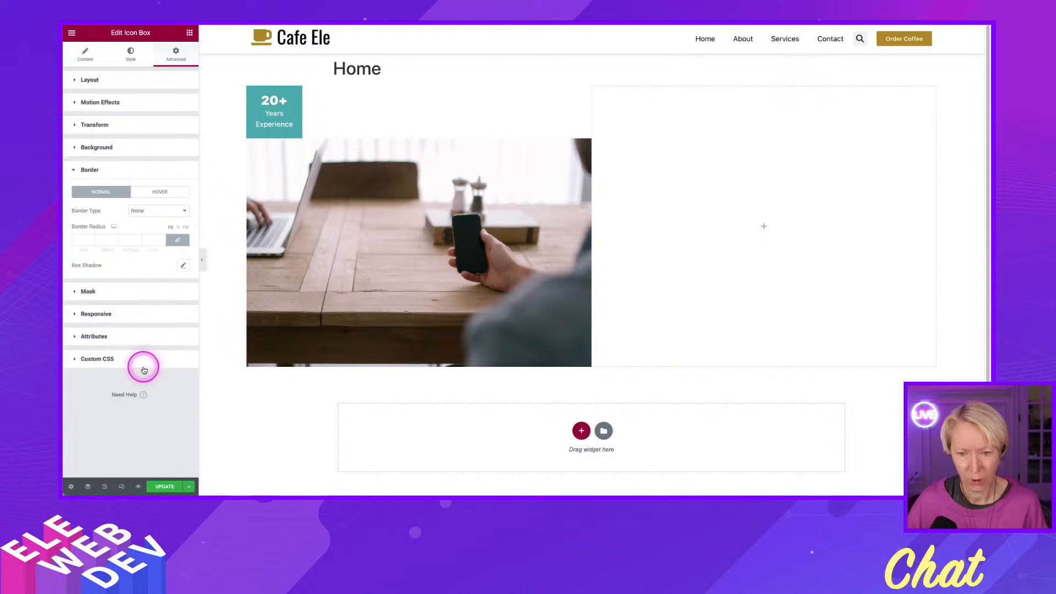
pyautogui.click(184, 265)
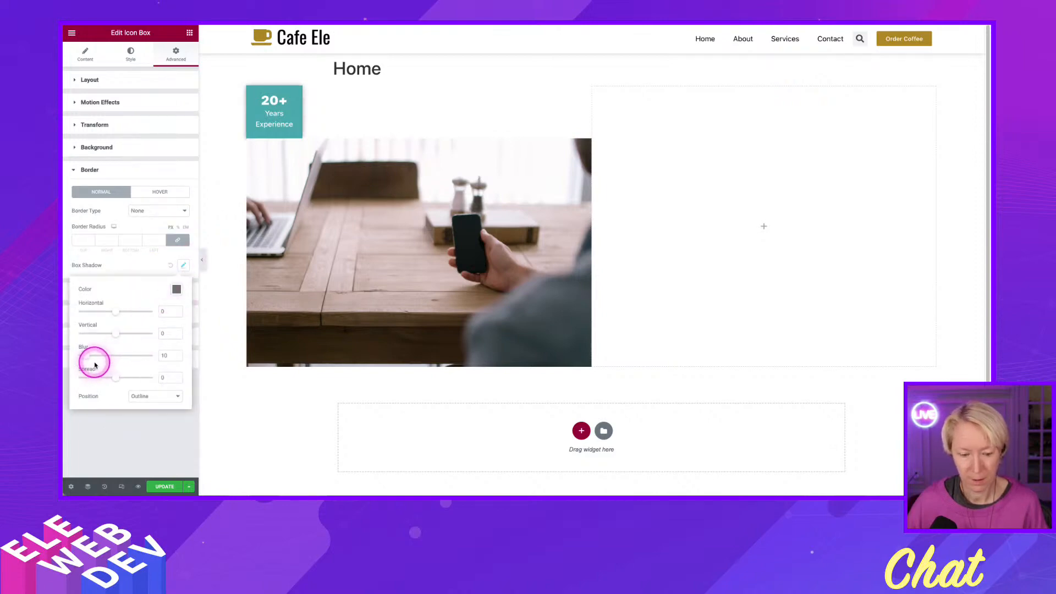
pyautogui.moveTo(88, 358); pyautogui.dragTo(90, 358)
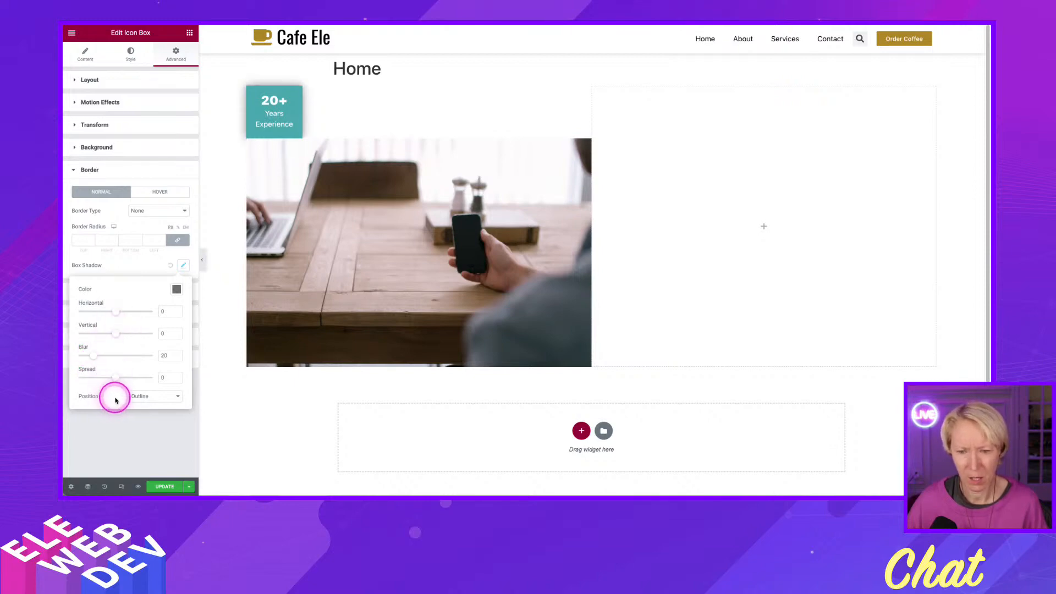
pyautogui.click(176, 290)
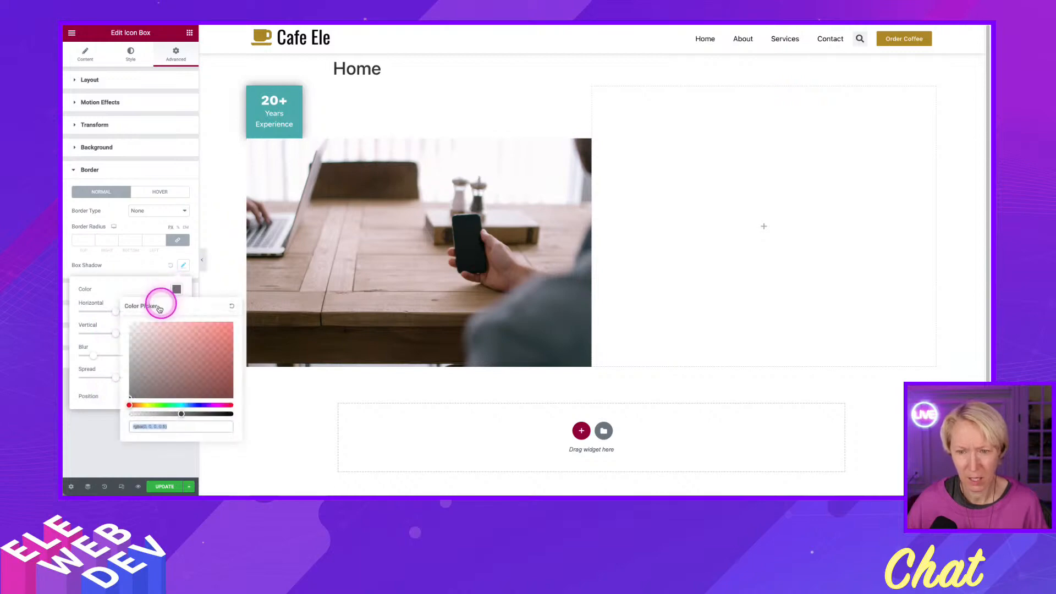
pyautogui.moveTo(182, 416); pyautogui.dragTo(169, 414)
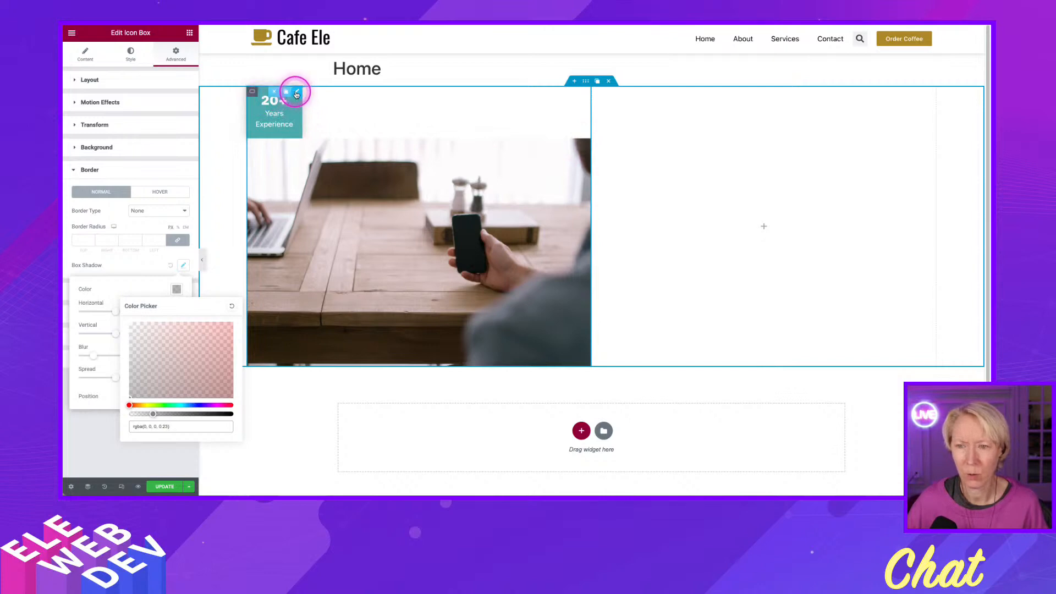
# Set the Z-Index of the 20+ icon box to 10 in its layout settings.
pyautogui.rightClick(298, 93)
pyautogui.click(342, 96)
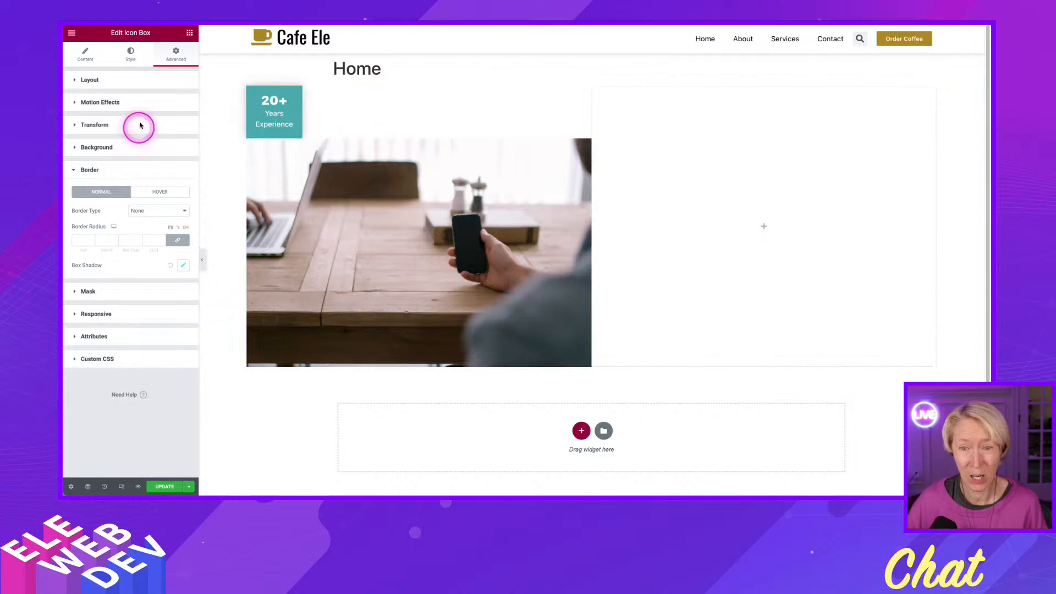
pyautogui.click(142, 80)
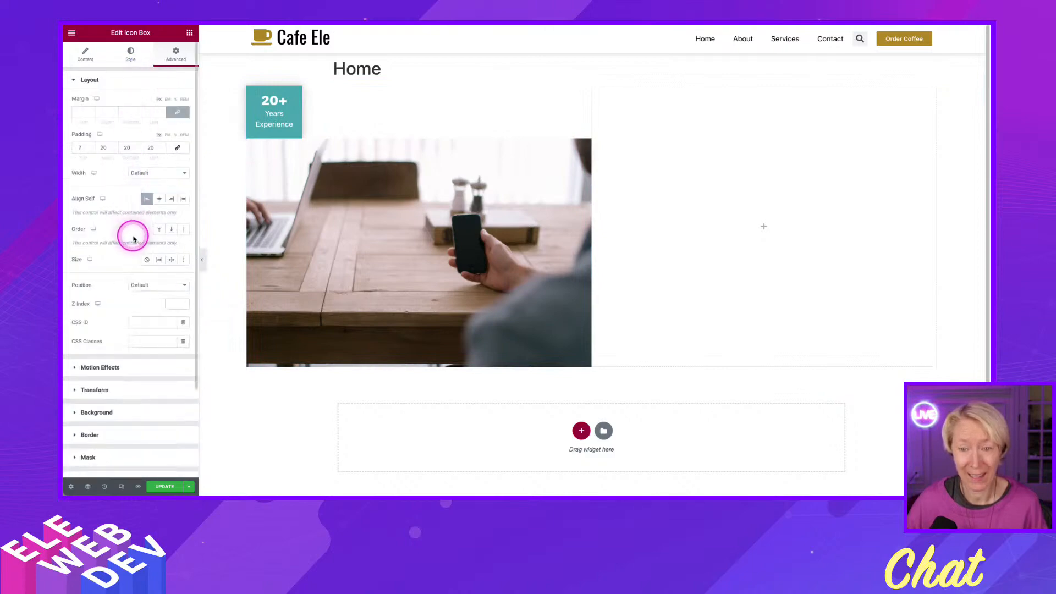
pyautogui.click(170, 303)
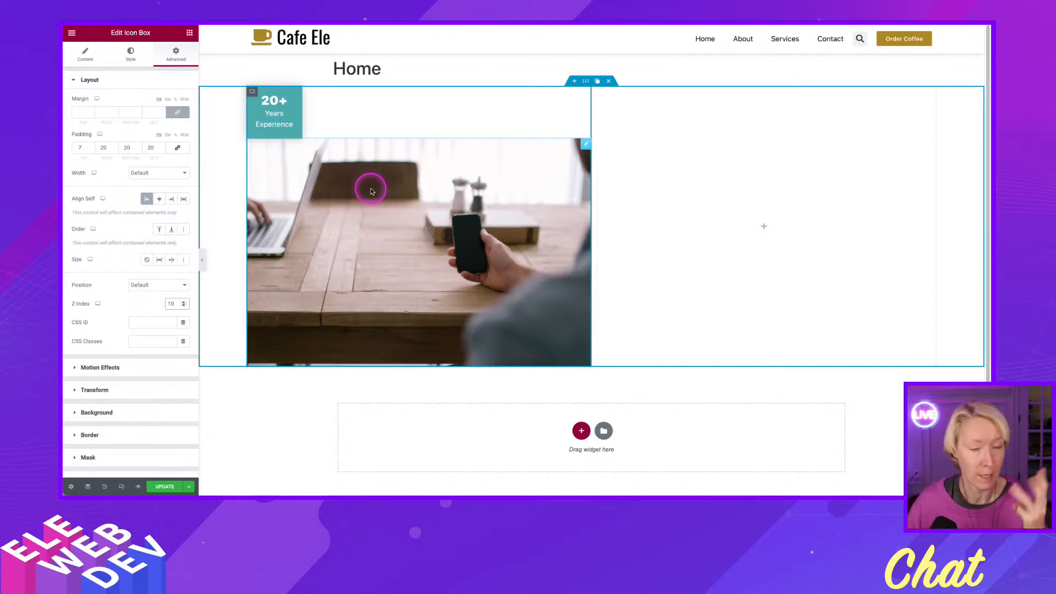
# Fill the empty second column with a Text Editor, a Video below it and a Button underneath the video.
pyautogui.click(190, 34)
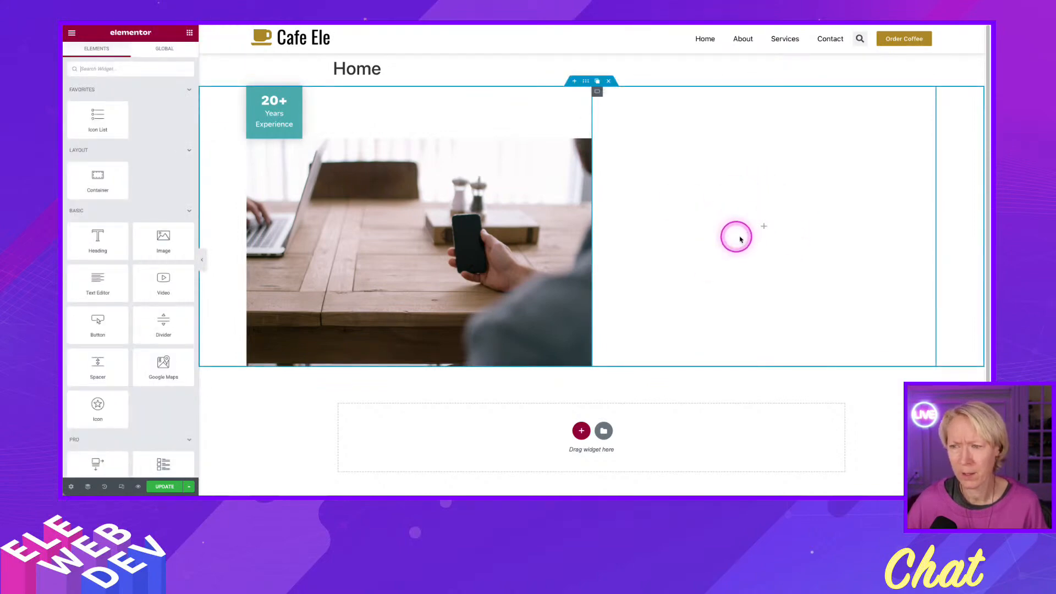
pyautogui.moveTo(104, 275); pyautogui.dragTo(816, 207)
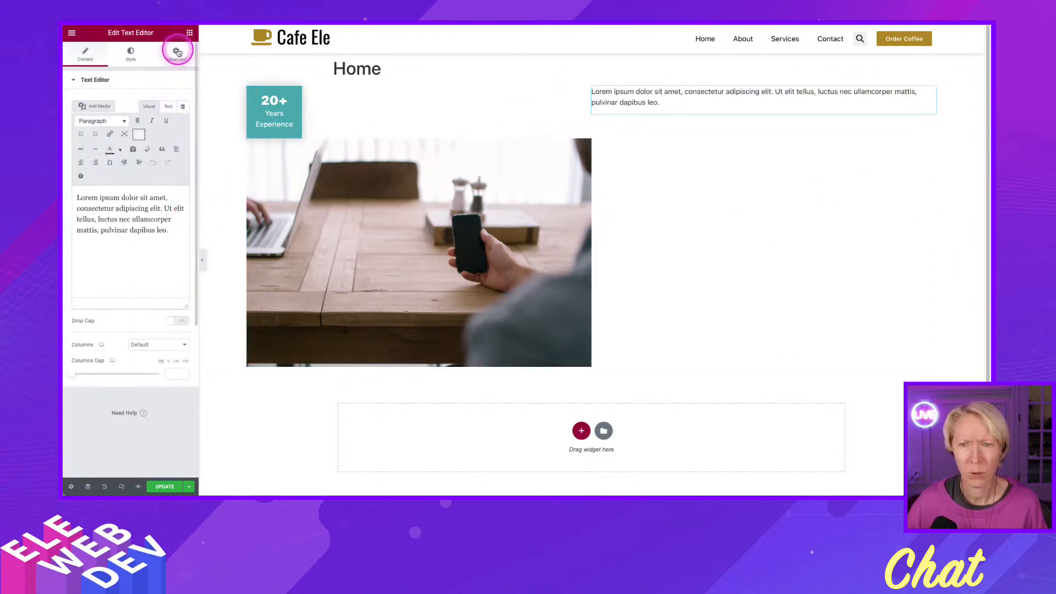
pyautogui.click(188, 34)
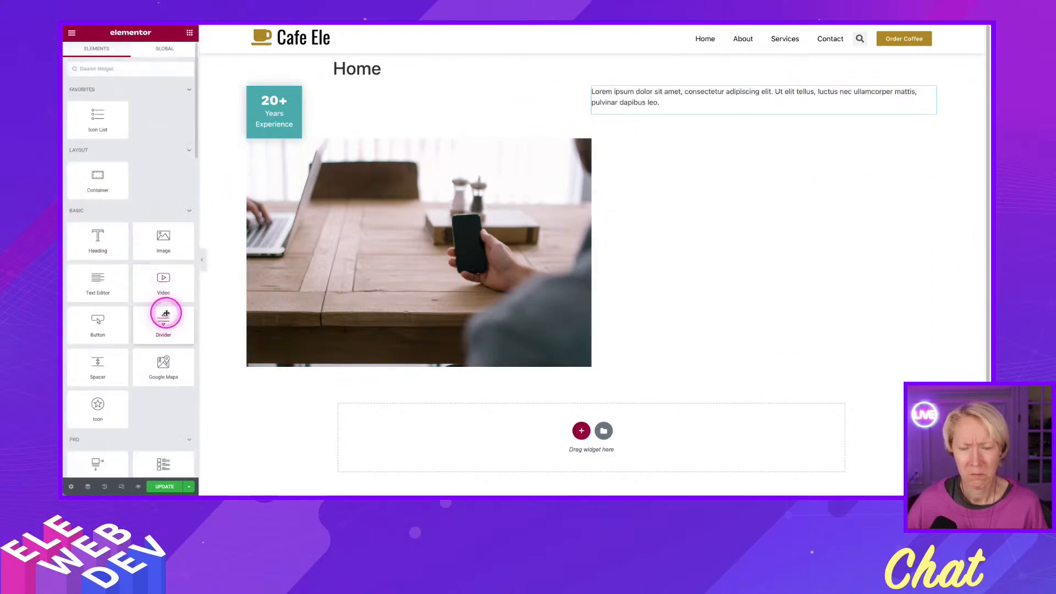
pyautogui.moveTo(171, 291); pyautogui.dragTo(792, 108)
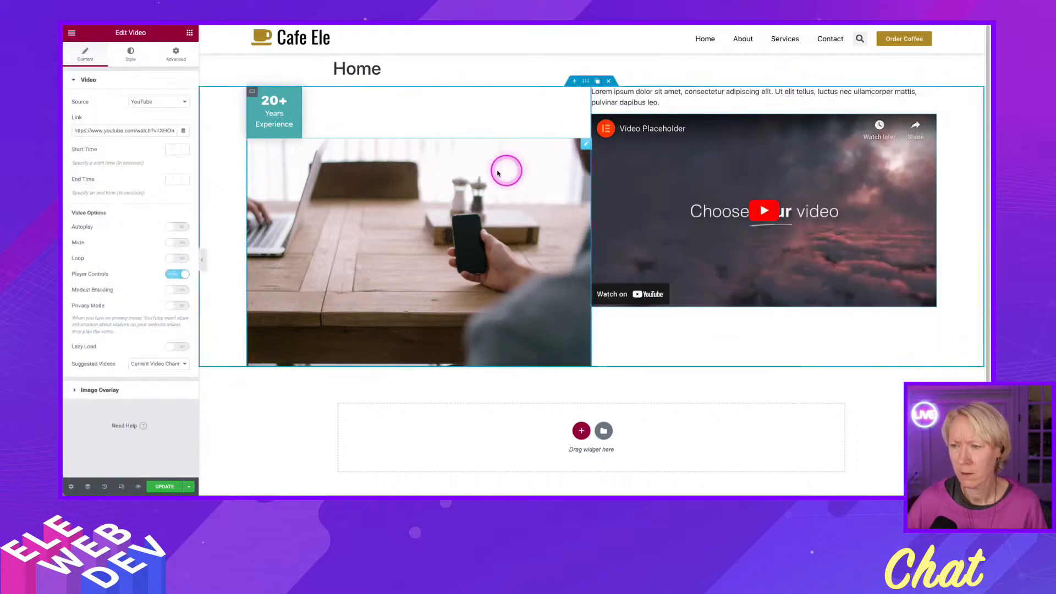
pyautogui.click(177, 55)
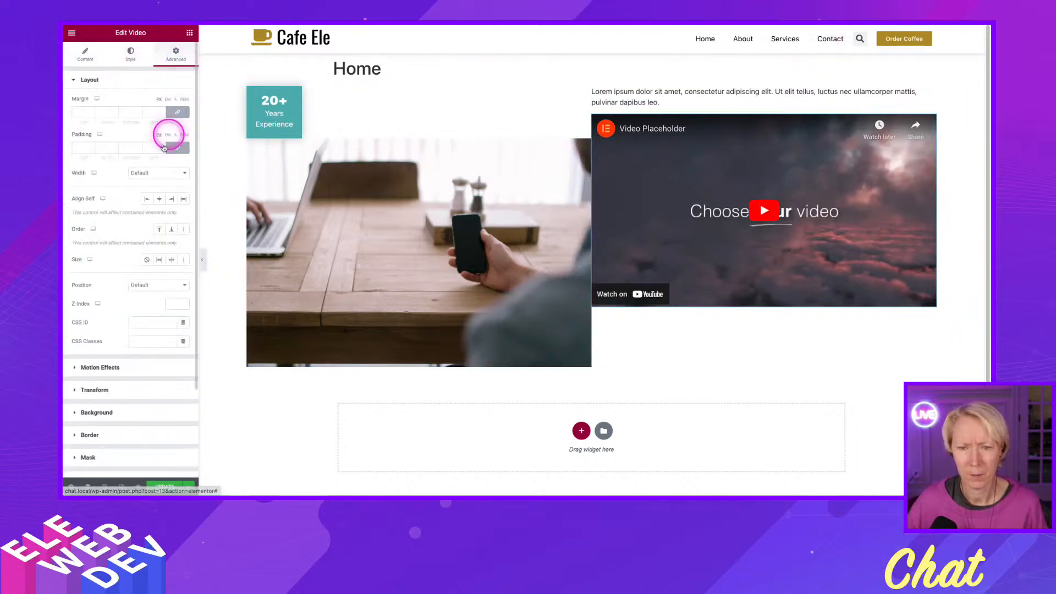
pyautogui.click(189, 32)
pyautogui.moveTo(98, 325); pyautogui.dragTo(773, 304)
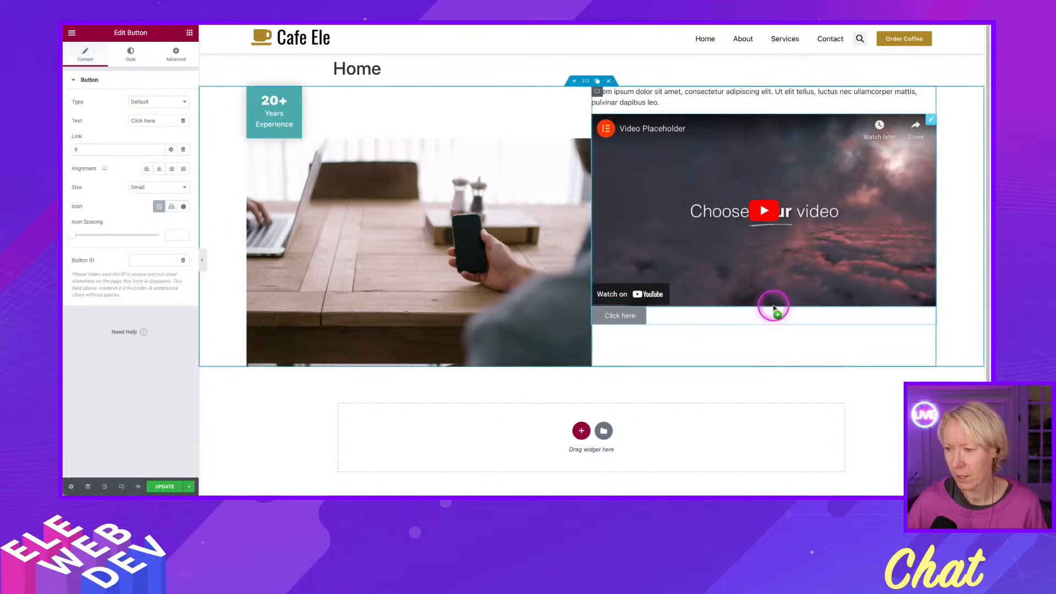
# Center the second column container's content vertically with its Justify Content setting.
pyautogui.rightClick(598, 95)
pyautogui.click(608, 99)
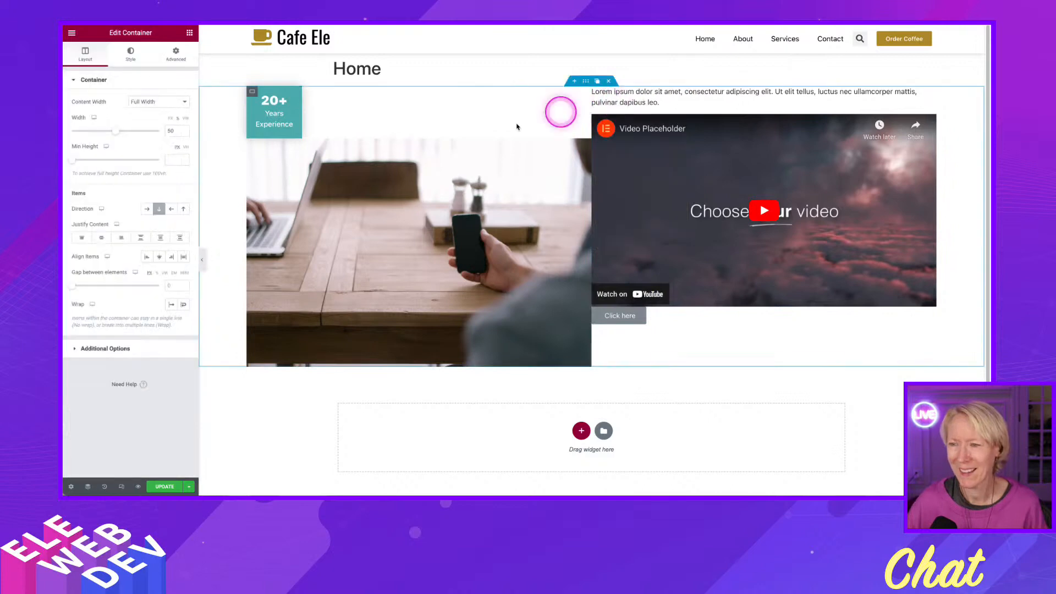
pyautogui.click(102, 238)
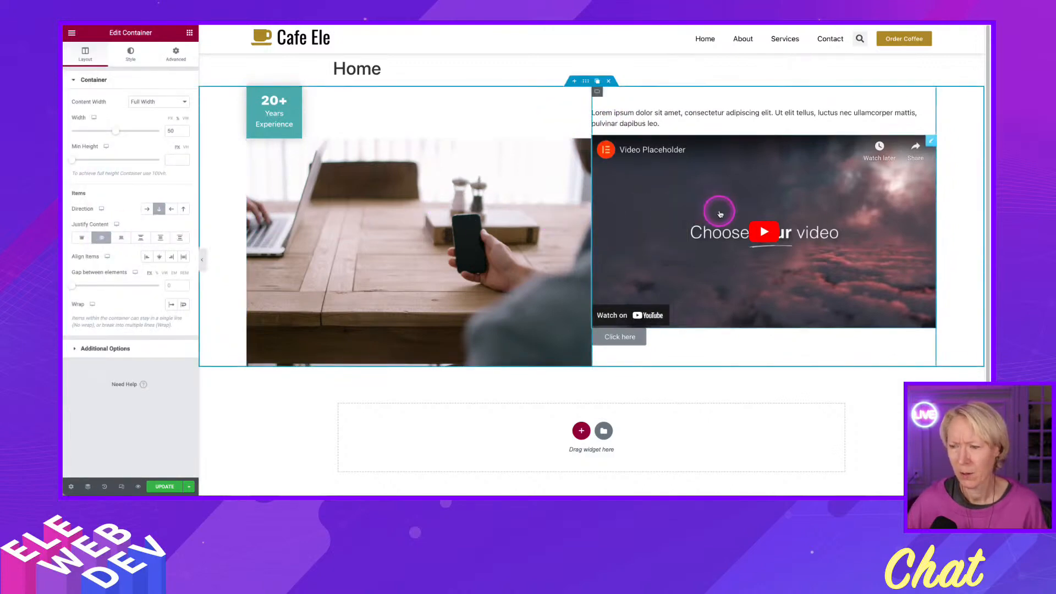
# Center the "Click here" button below the video and set its top margin to 20.
pyautogui.rightClick(673, 343)
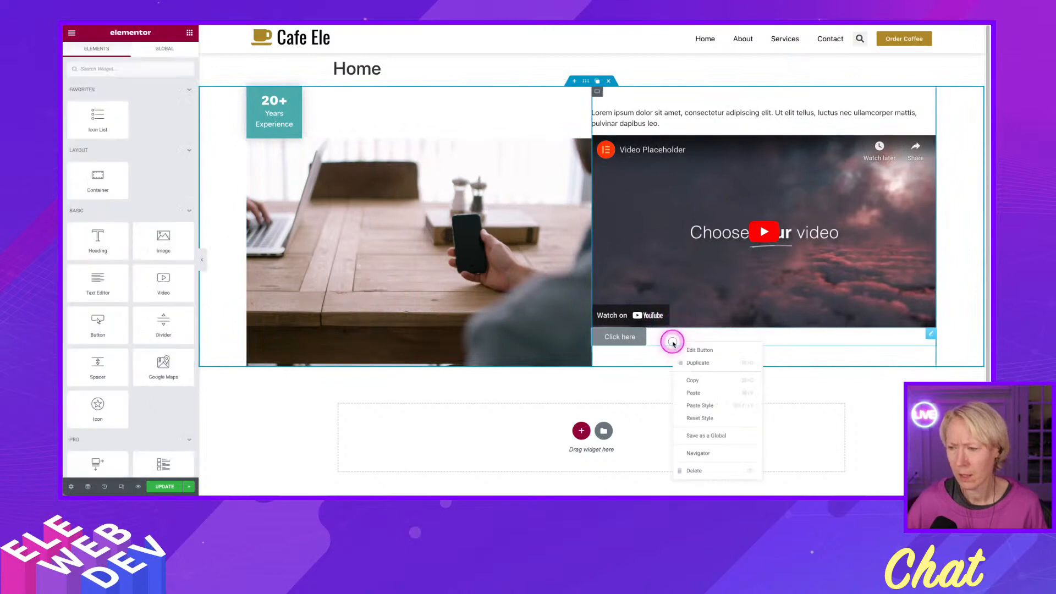
pyautogui.click(700, 350)
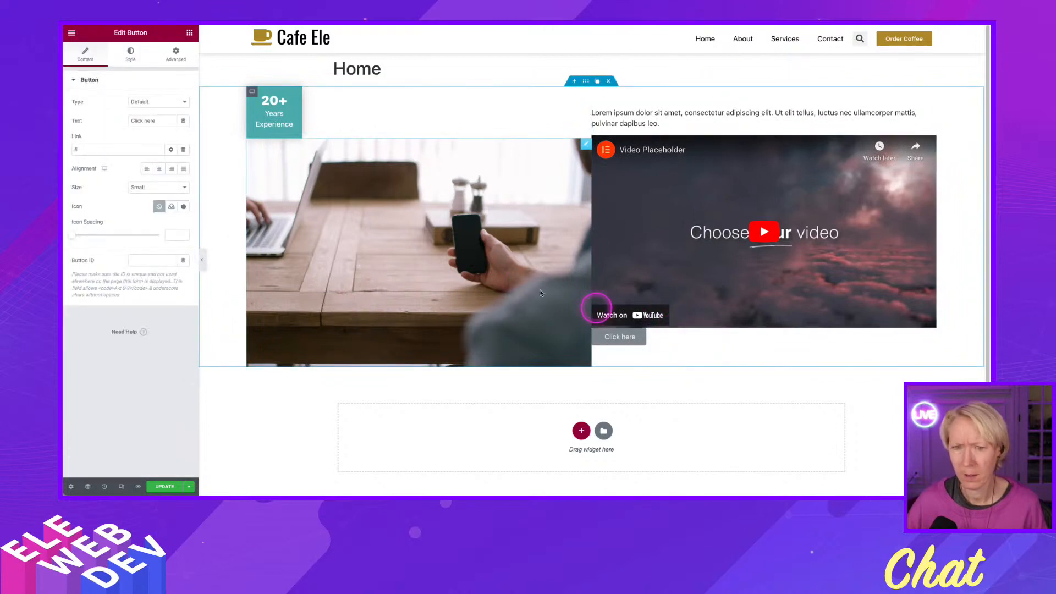
pyautogui.click(161, 171)
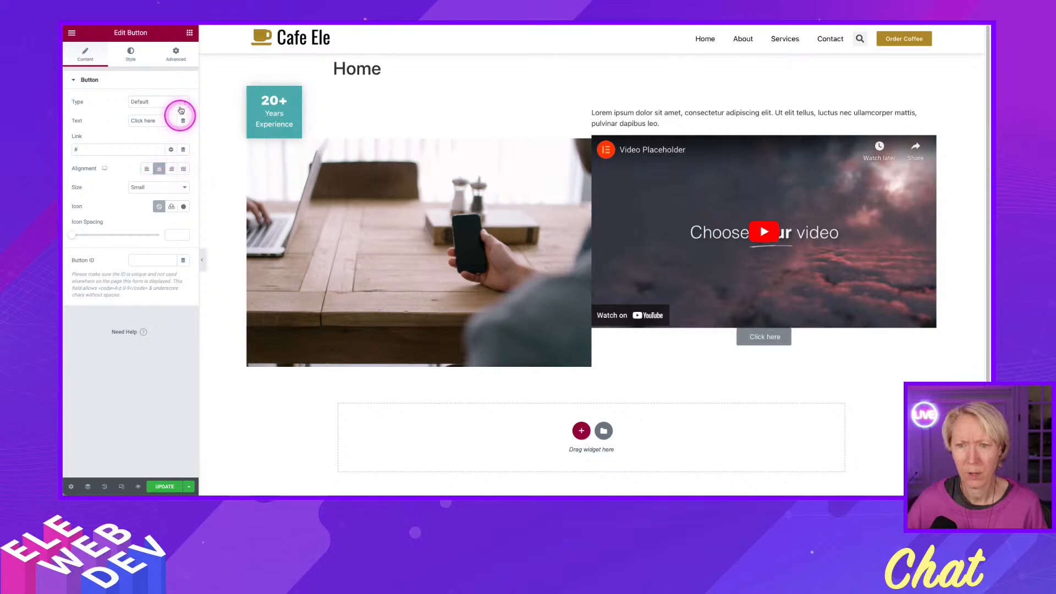
pyautogui.click(176, 54)
pyautogui.click(176, 115)
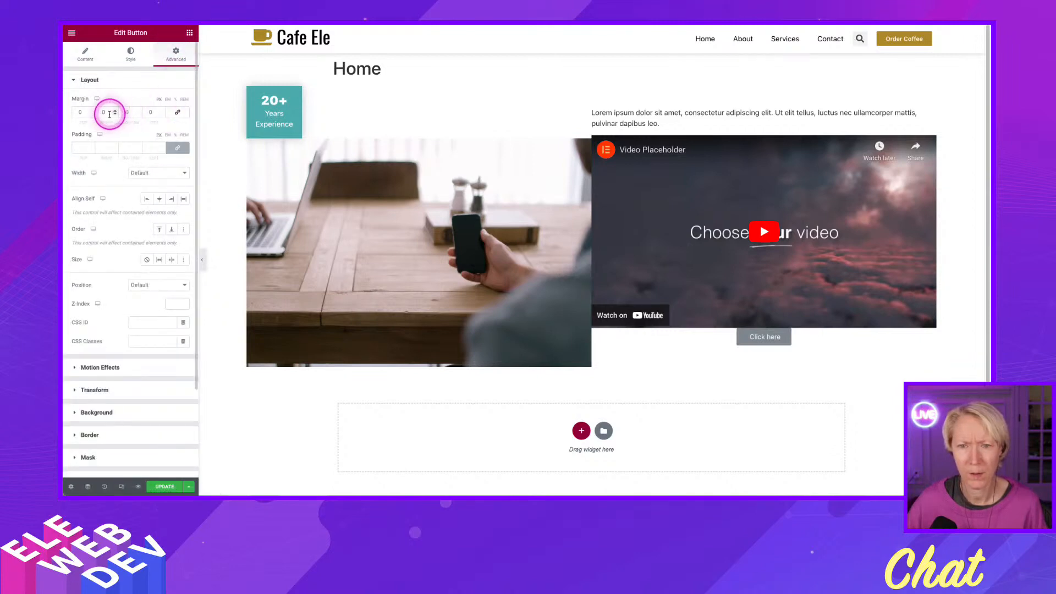
pyautogui.click(76, 113)
pyautogui.write('20')
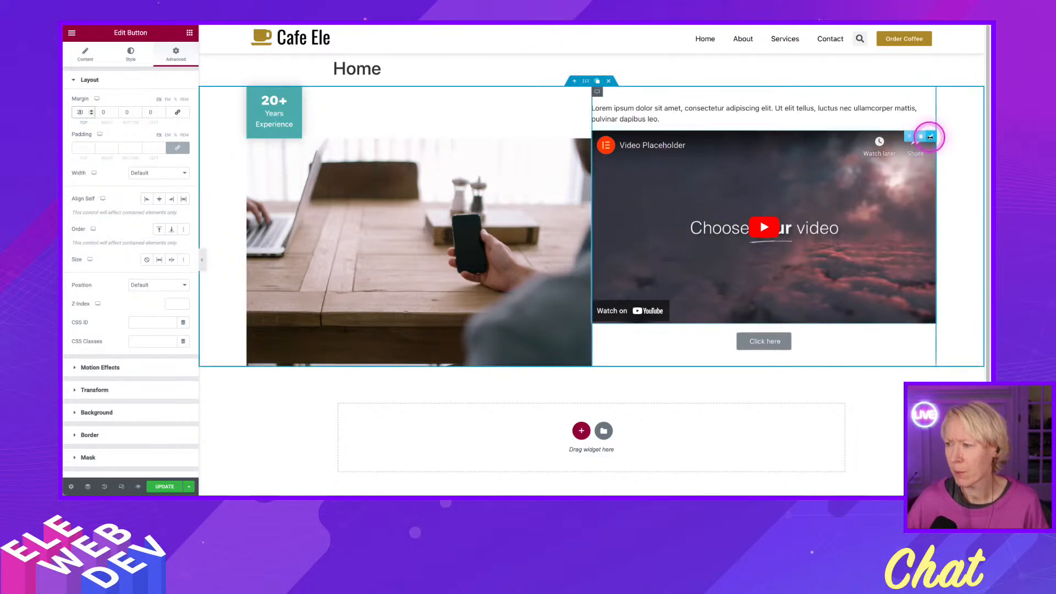
# Unlink the video widget's padding values and set its right and left padding to 80.
pyautogui.rightClick(933, 140)
pyautogui.click(932, 146)
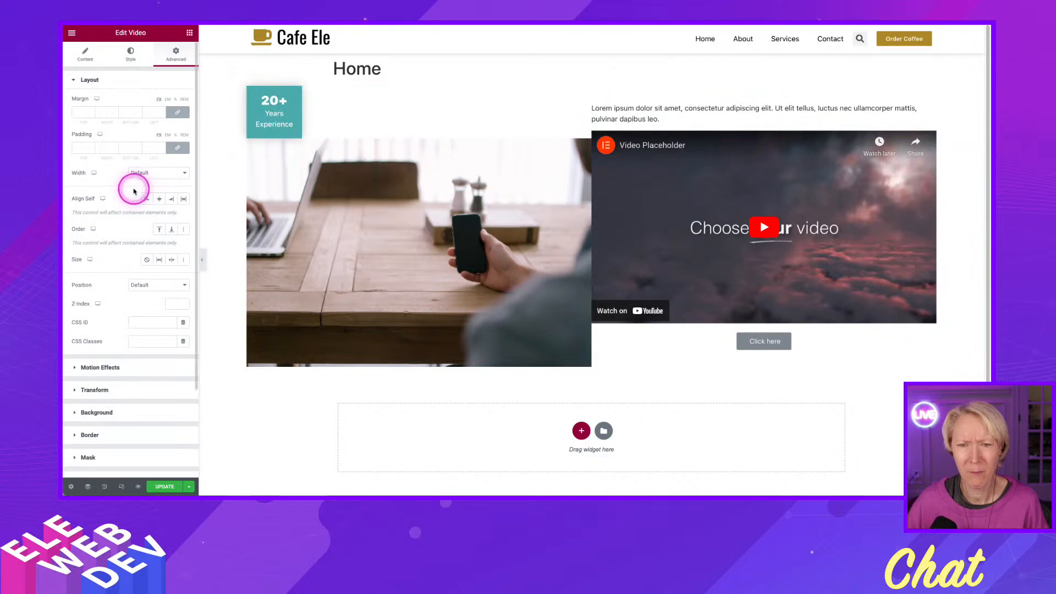
pyautogui.click(177, 147)
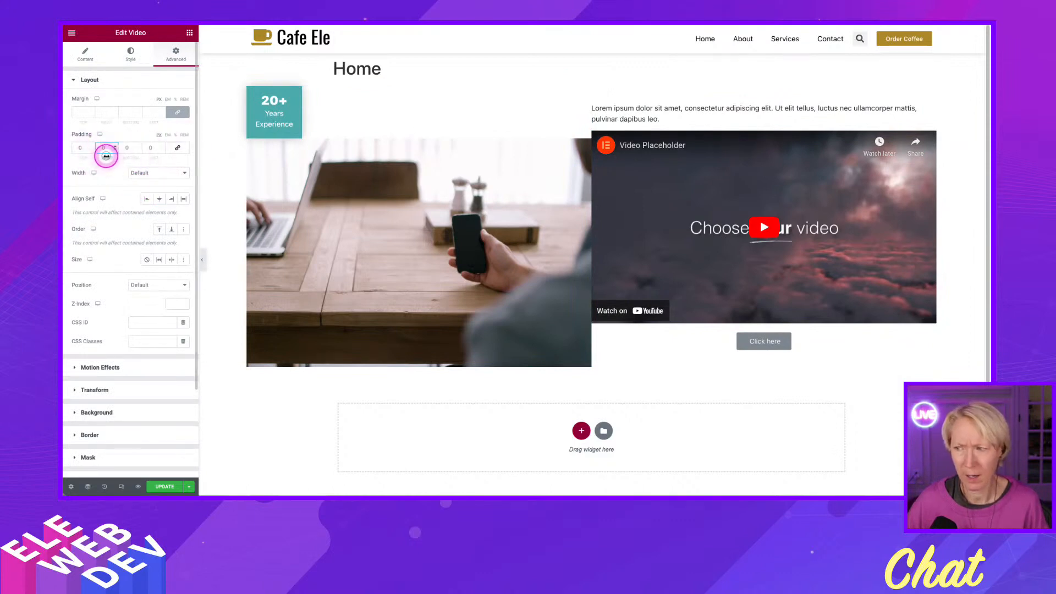
pyautogui.moveTo(107, 157); pyautogui.dragTo(140, 155)
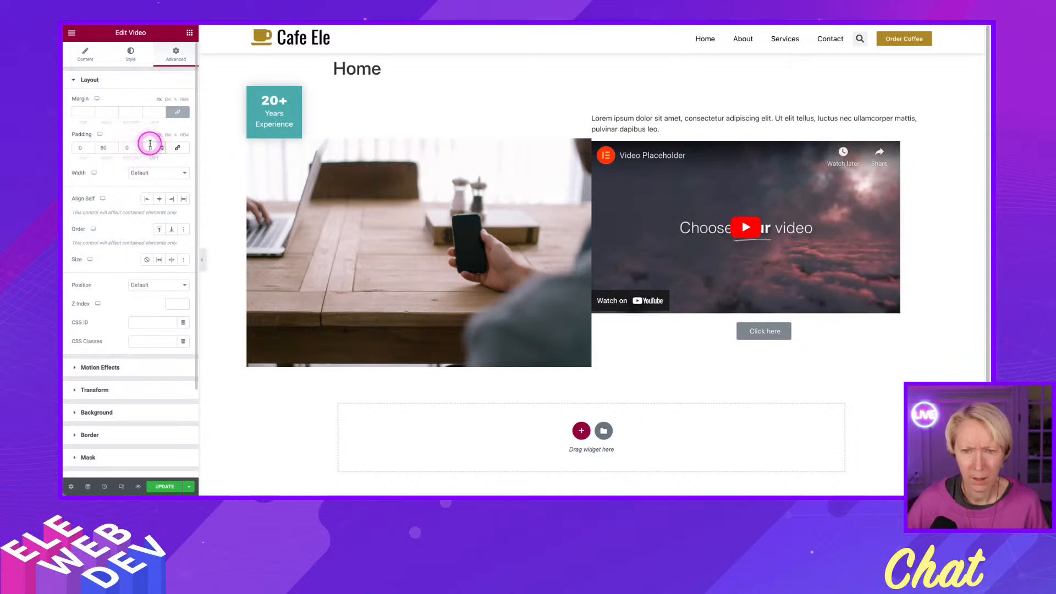
pyautogui.click(150, 144)
pyautogui.write('80')
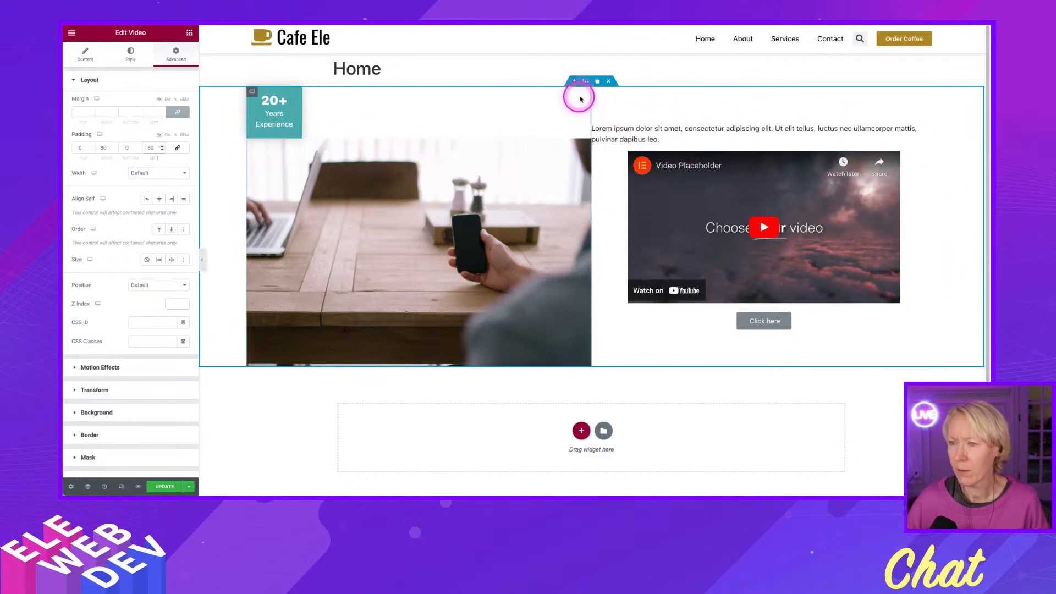
# Set the padding of the second column container to 30 on all sides.
pyautogui.rightClick(599, 93)
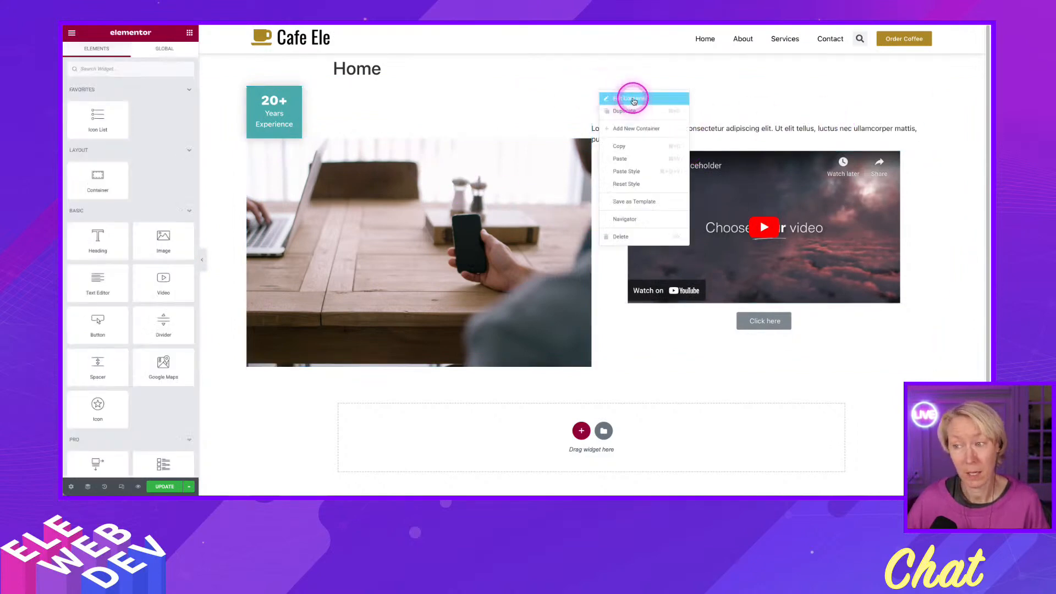
pyautogui.click(611, 99)
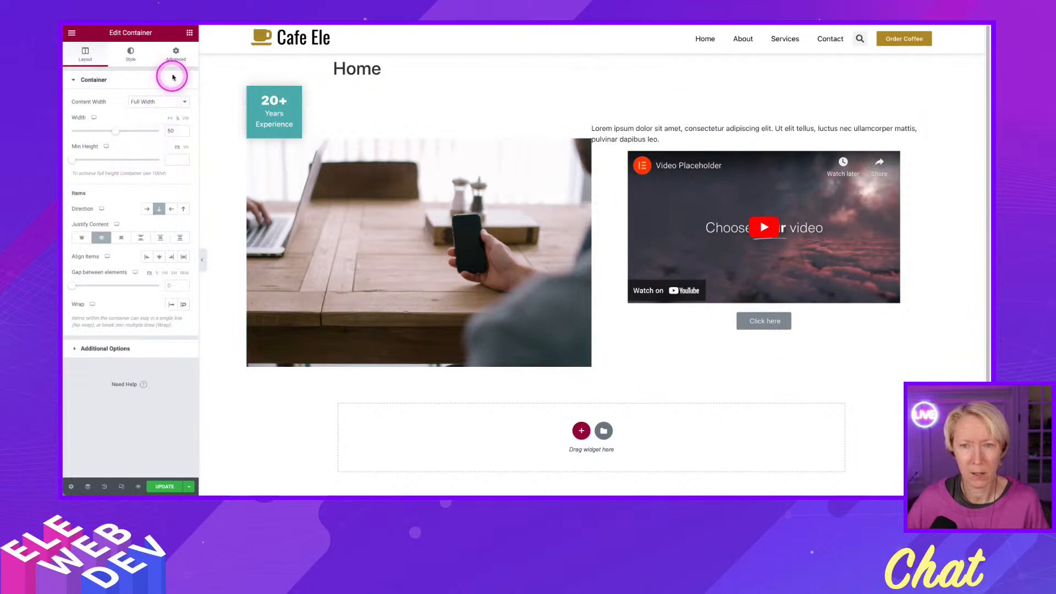
pyautogui.click(176, 54)
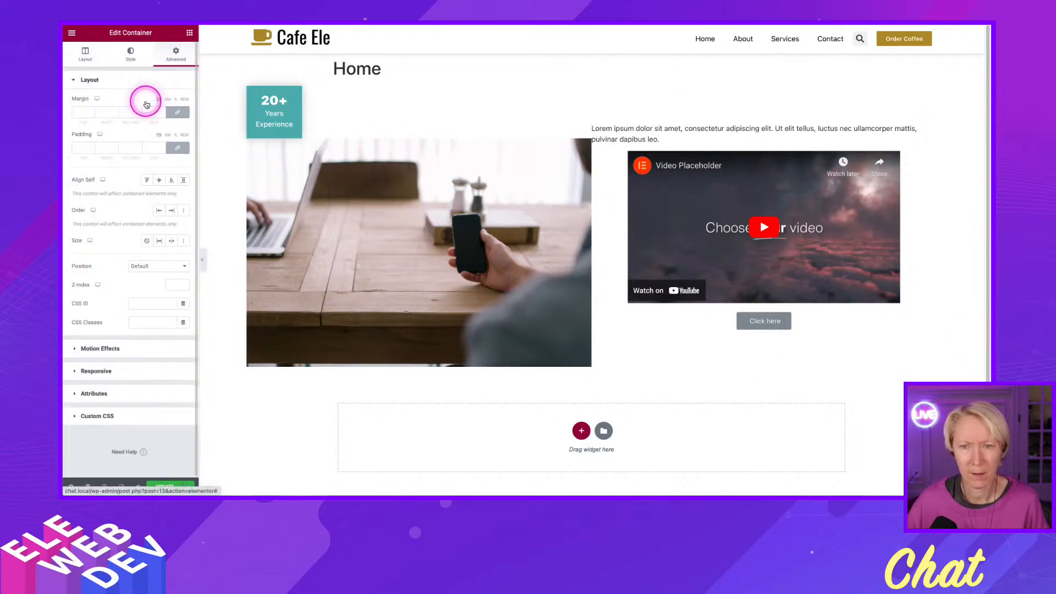
pyautogui.click(83, 147)
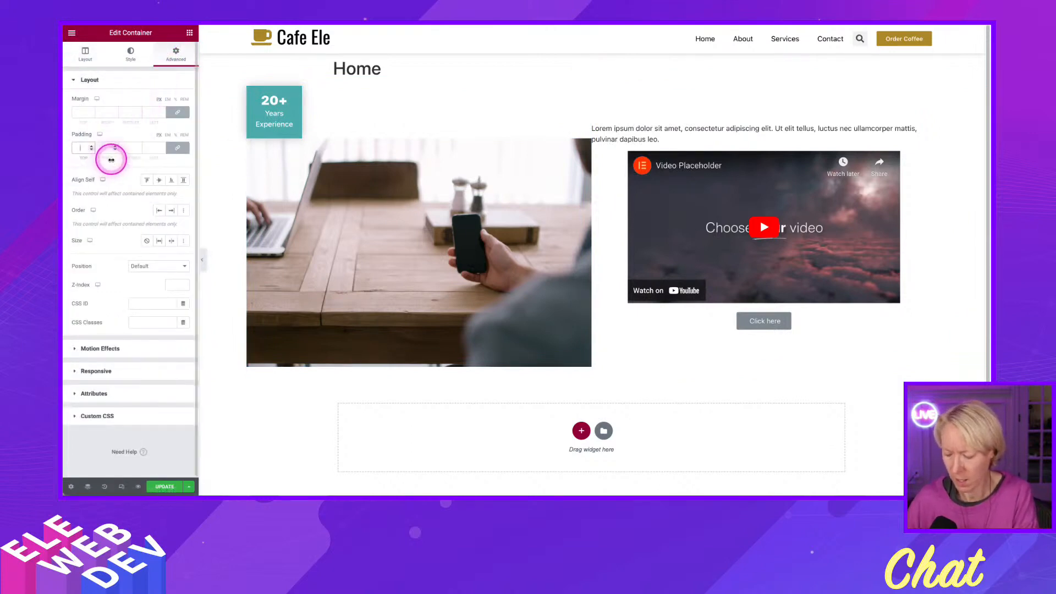
pyautogui.write('30')
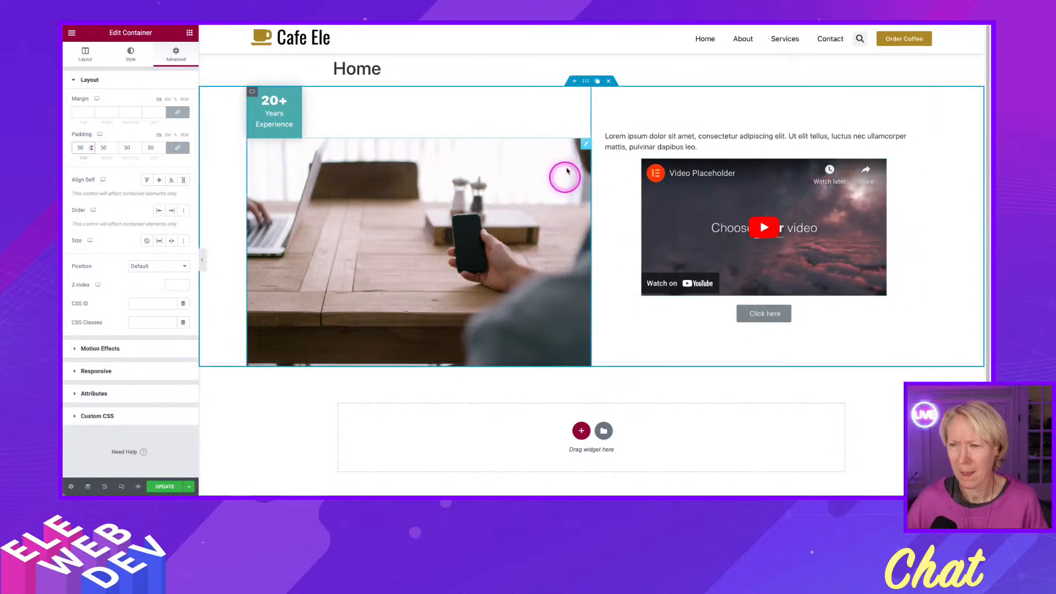
# Set the padding of the first column container, which holds the 20+ box and image, to 30 on all sides.
pyautogui.rightClick(252, 94)
pyautogui.click(269, 100)
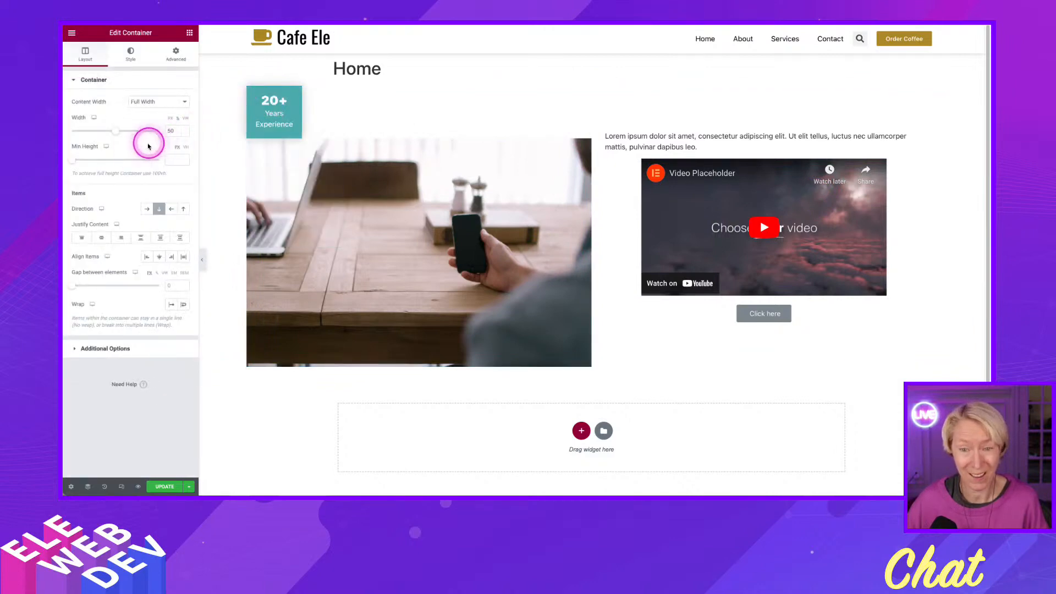
pyautogui.click(173, 54)
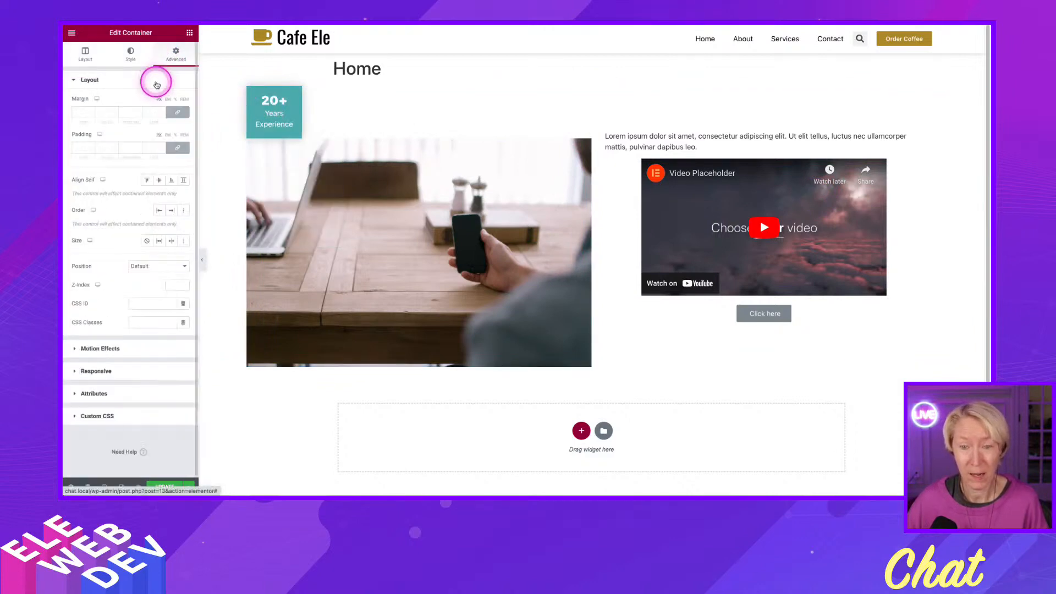
pyautogui.click(82, 148)
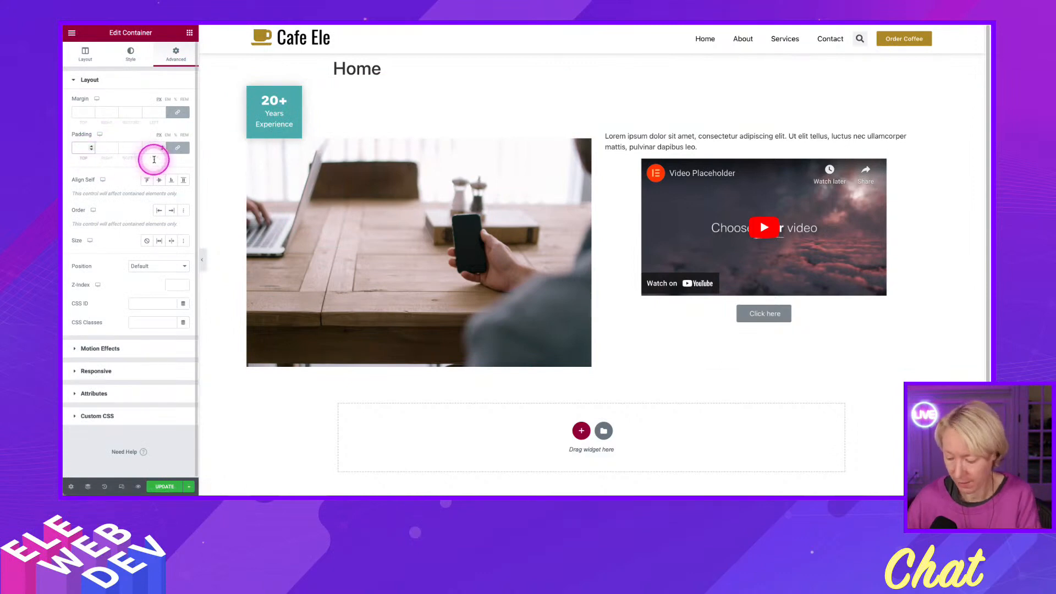
pyautogui.write('30')
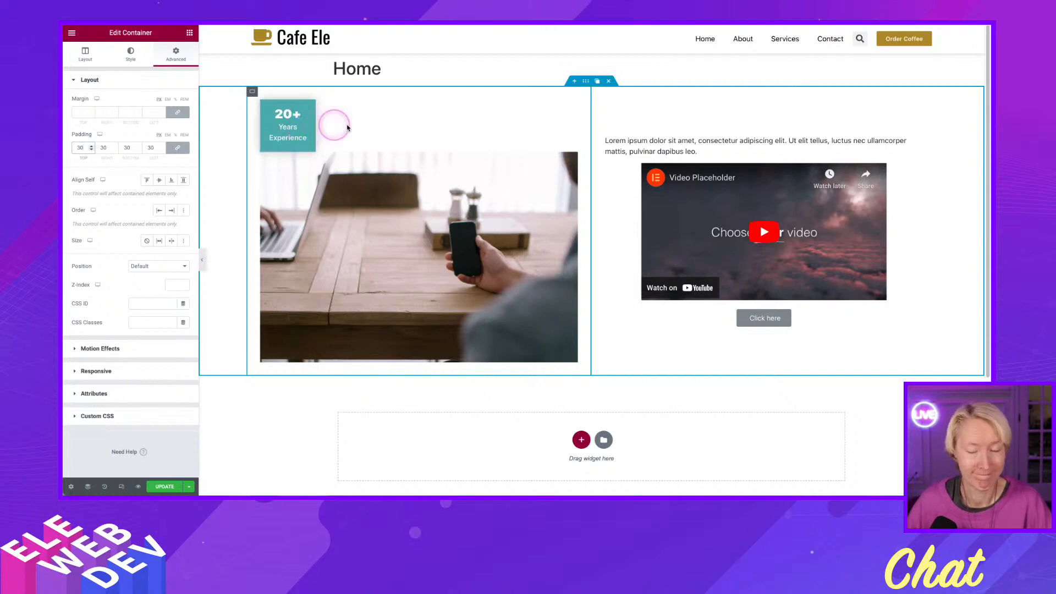
# Set the image's top margin to -30 so it moves up behind the 20+ icon box.
pyautogui.click(573, 159)
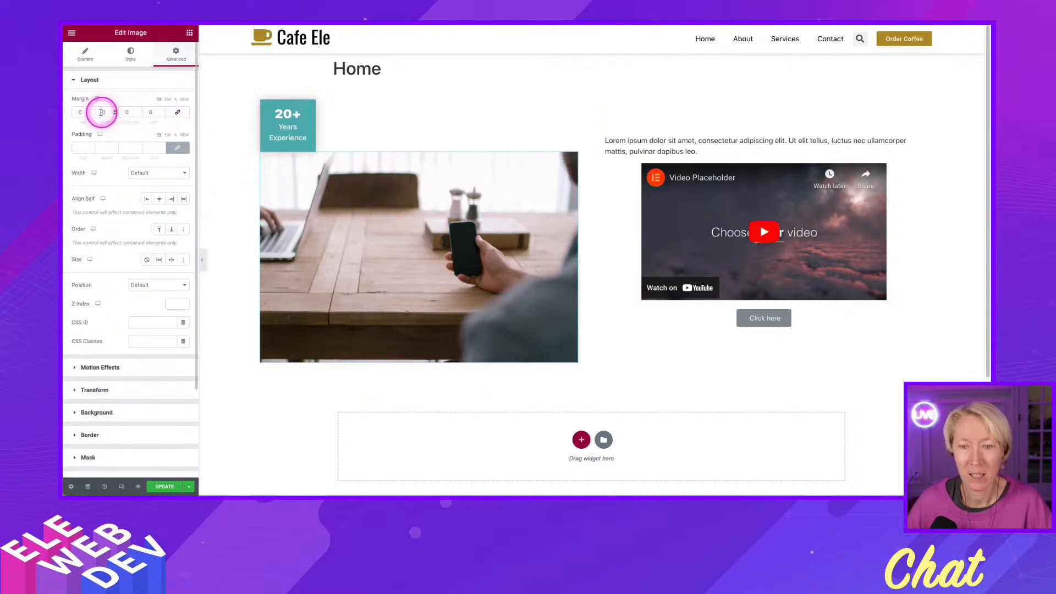
pyautogui.moveTo(91, 116); pyautogui.dragTo(91, 116)
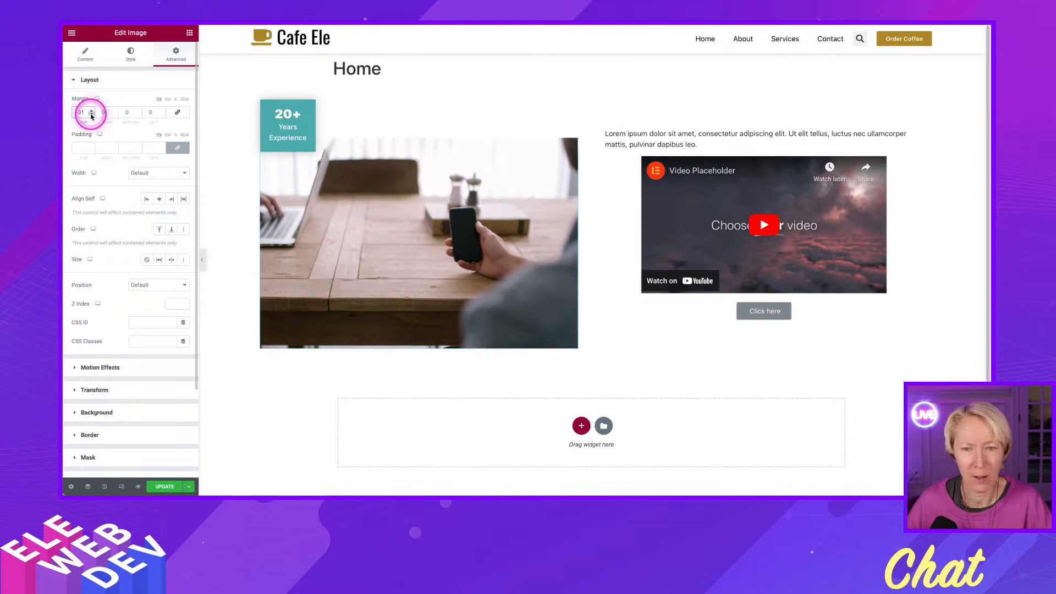
pyautogui.click(91, 112)
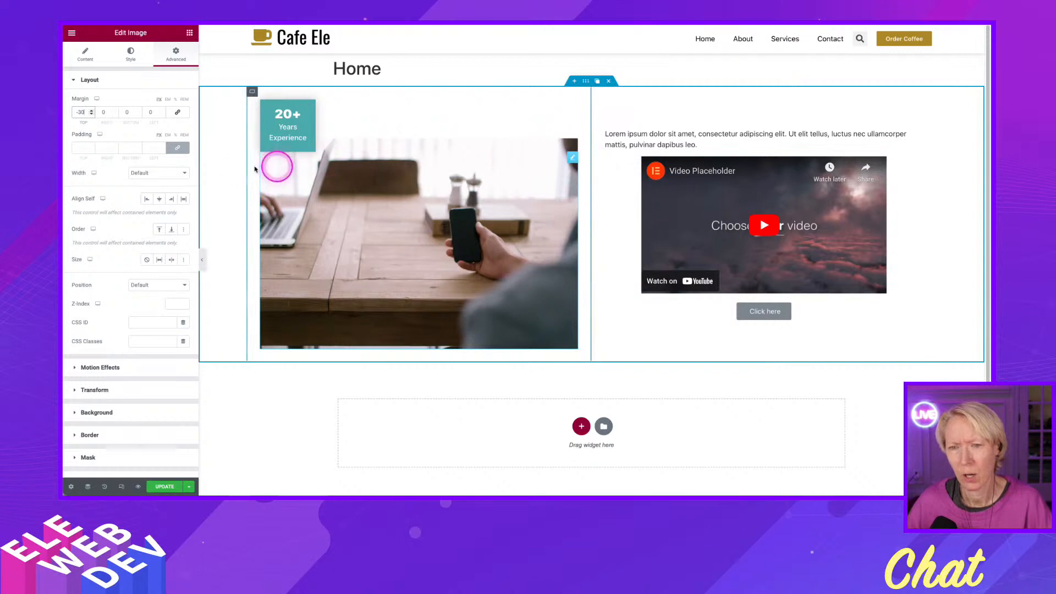
# Try different right margins on the image and reset the right margin to 0.
pyautogui.click(114, 111)
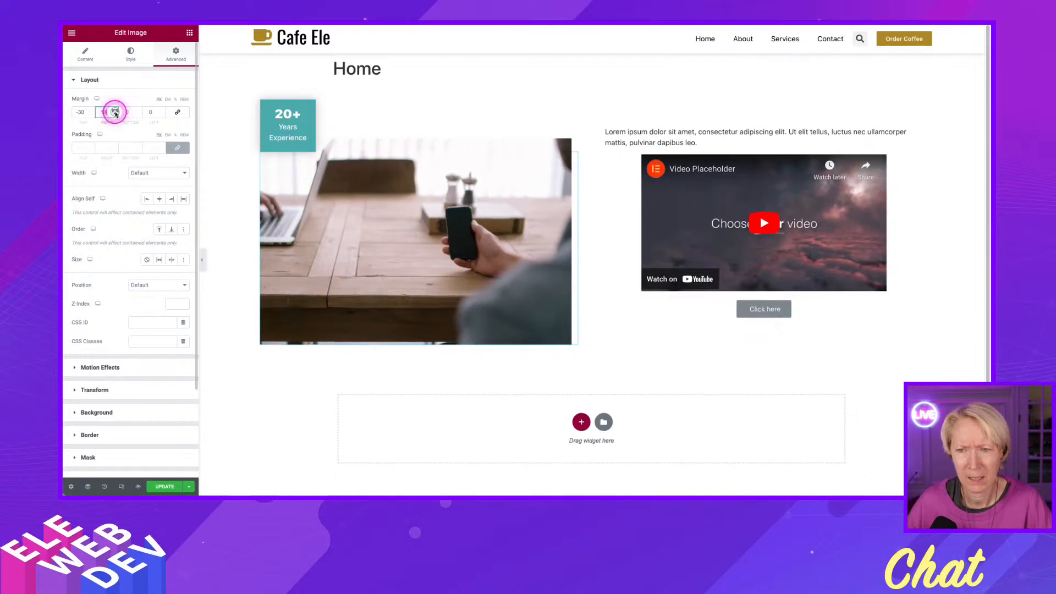
pyautogui.click(115, 111)
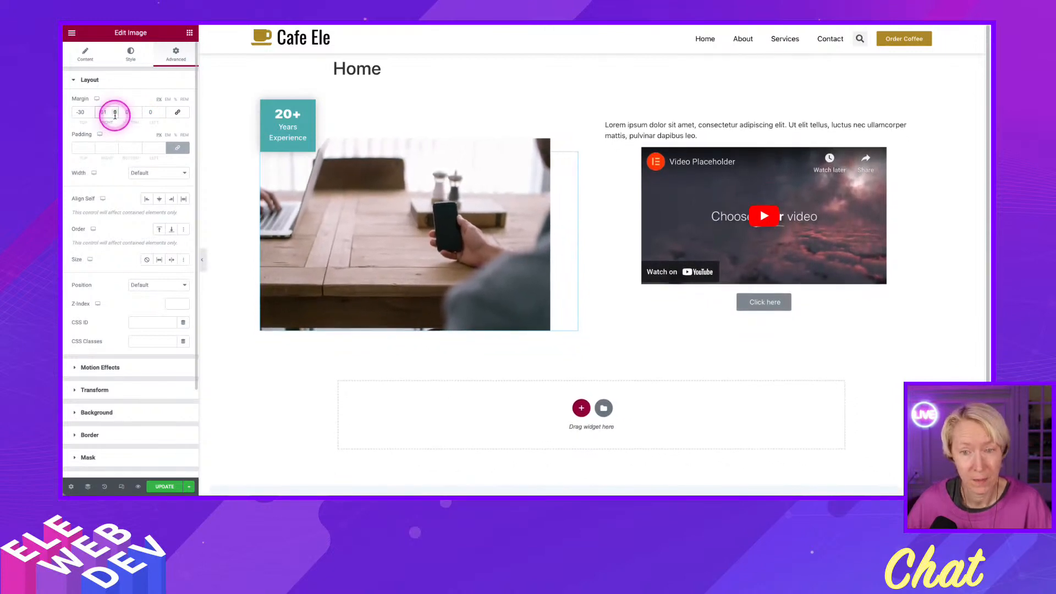
pyautogui.click(114, 114)
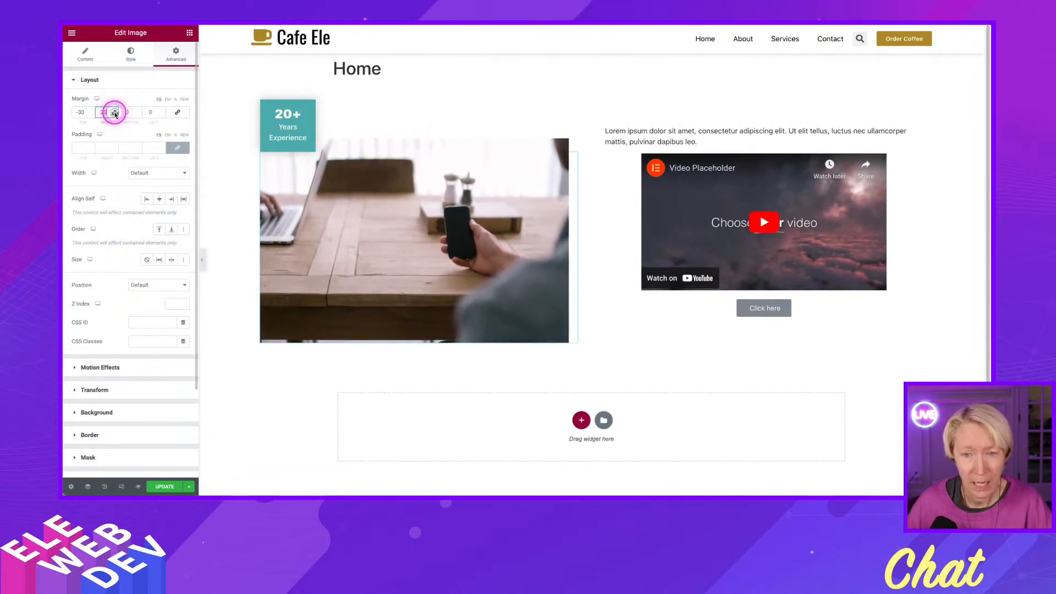
pyautogui.doubleClick(105, 112)
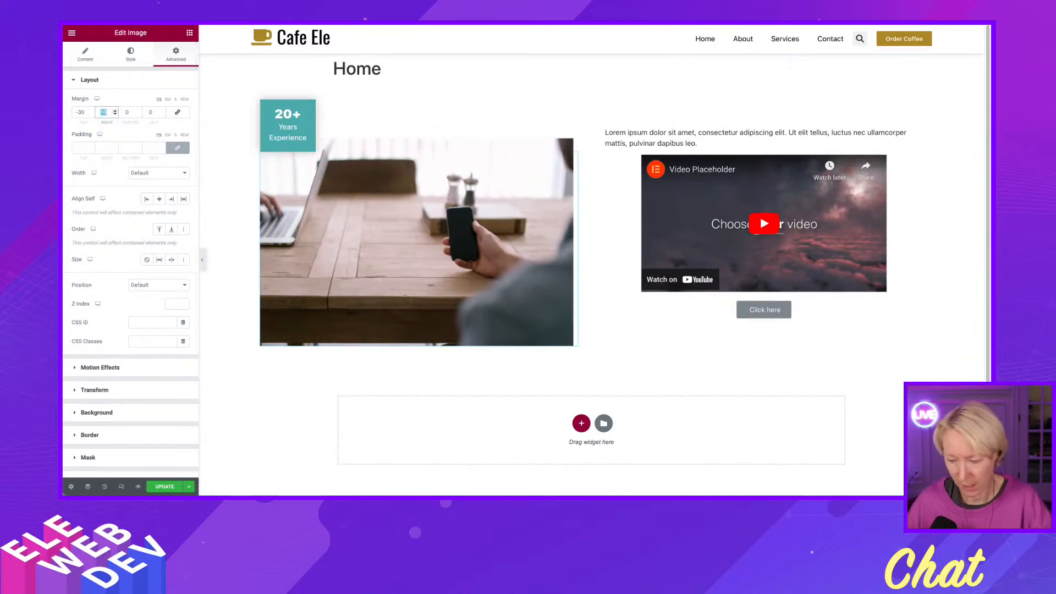
pyautogui.write('0')
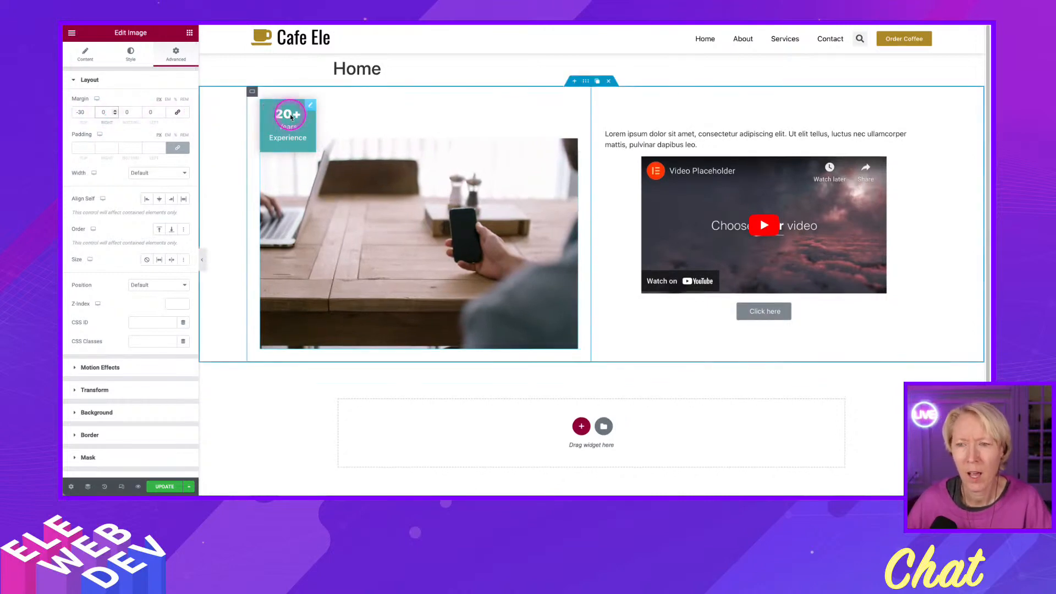
# Shift the 20+ icon box past the image's left edge by setting its left margin to -30.
pyautogui.rightClick(312, 107)
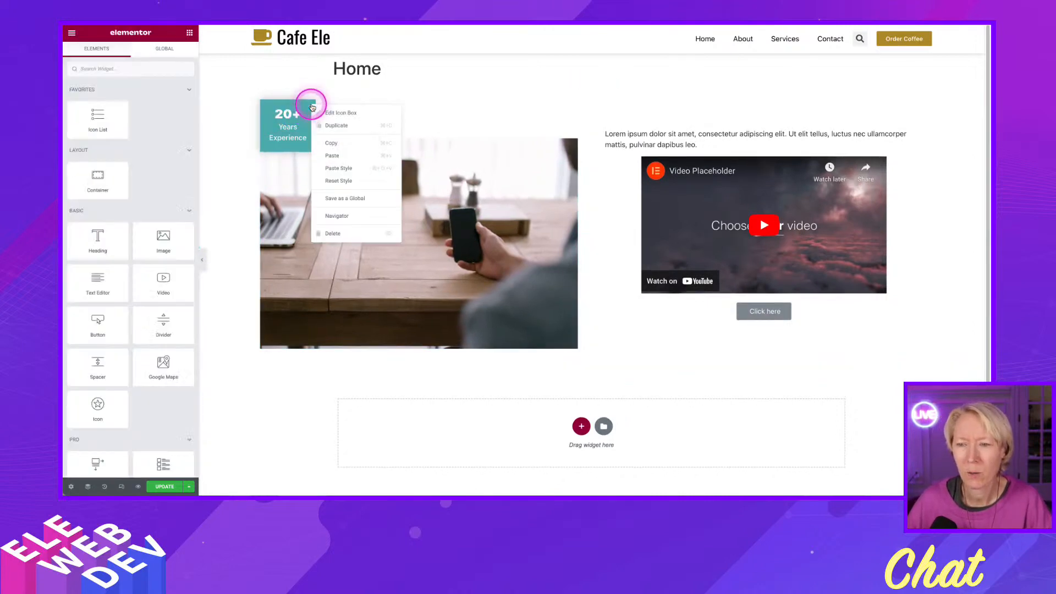
pyautogui.click(356, 113)
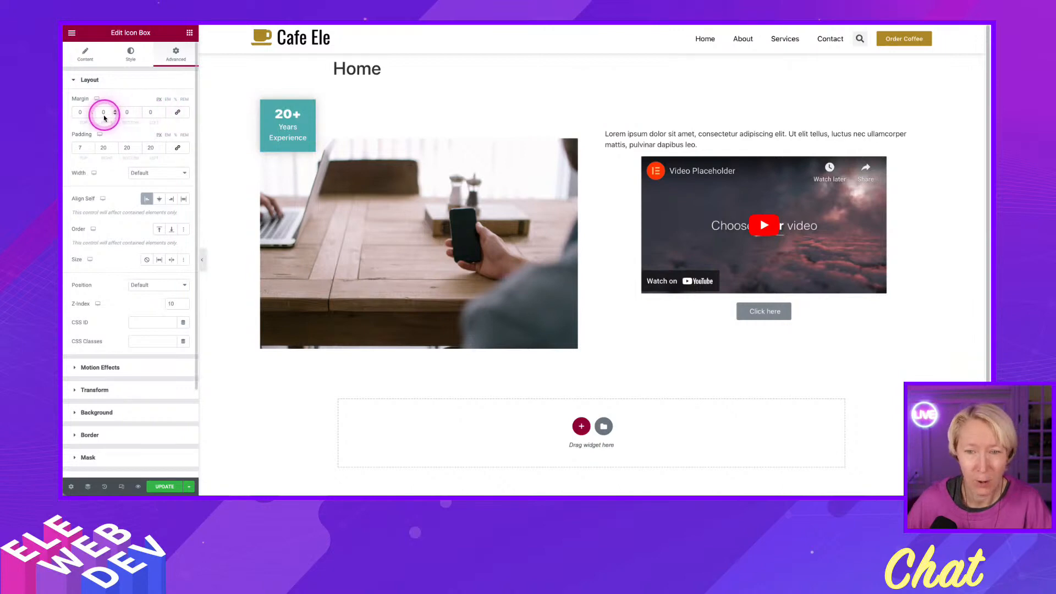
pyautogui.click(163, 116)
pyautogui.click(163, 116)
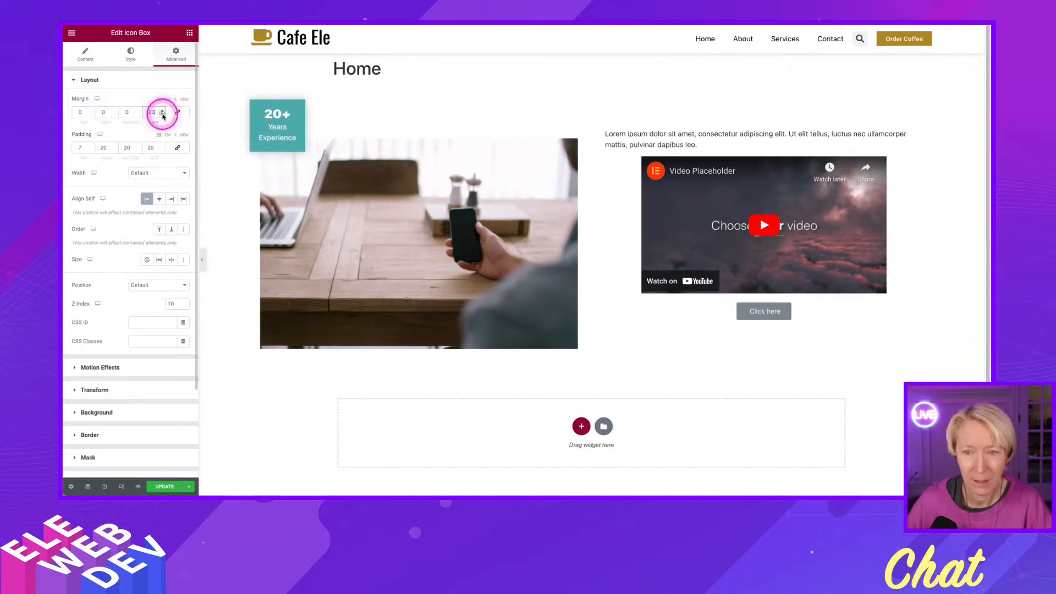
pyautogui.click(163, 116)
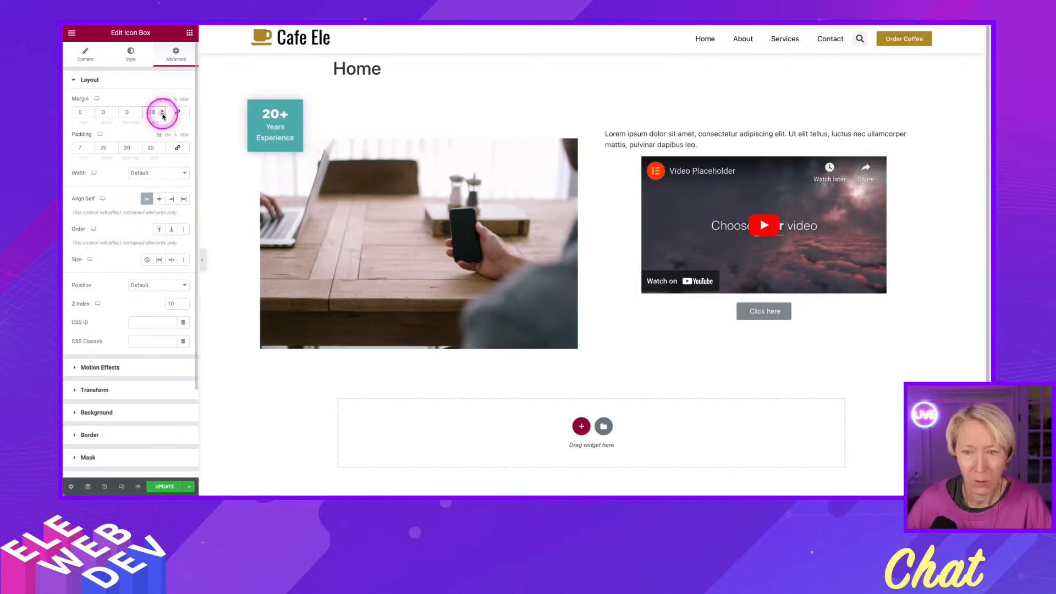
pyautogui.click(163, 116)
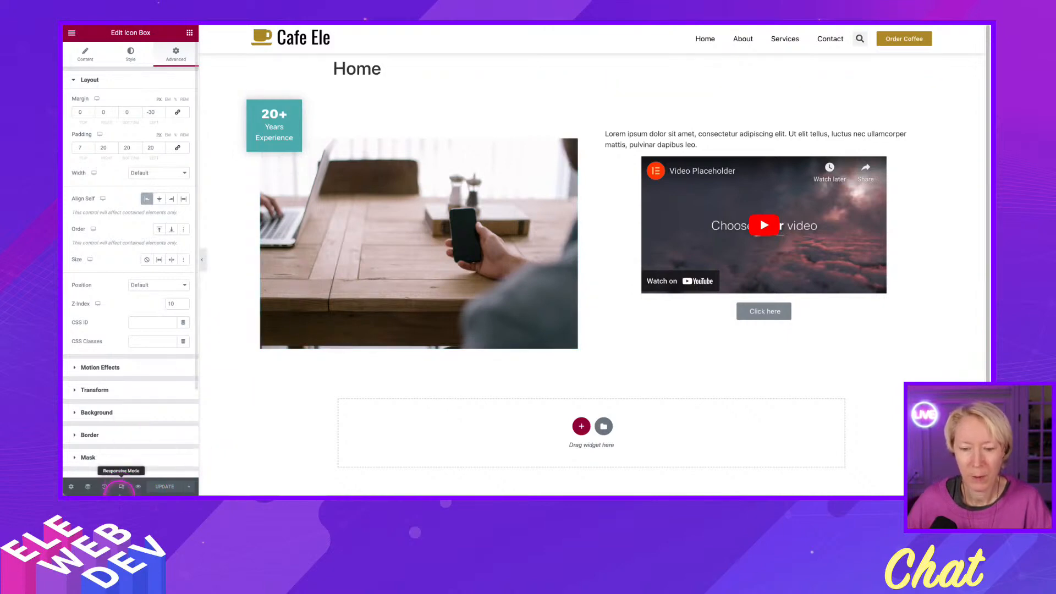
# Check the section's layout in the tablet and mobile responsive previews.
pyautogui.click(121, 486)
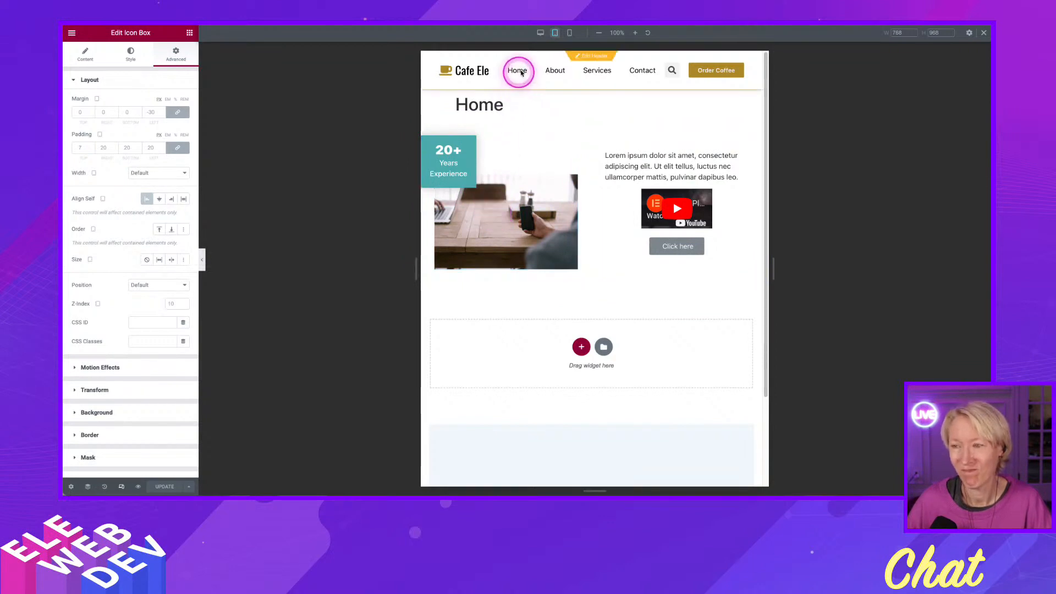
pyautogui.click(569, 34)
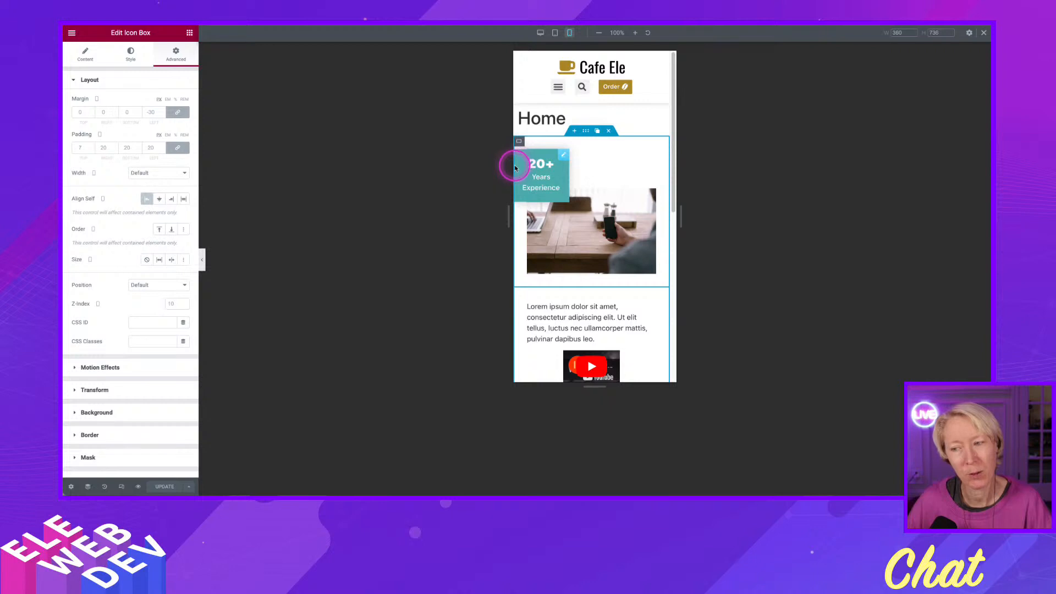
# In the tablet view, set the 20+ icon box's left margin to 0 and save the page.
pyautogui.click(555, 34)
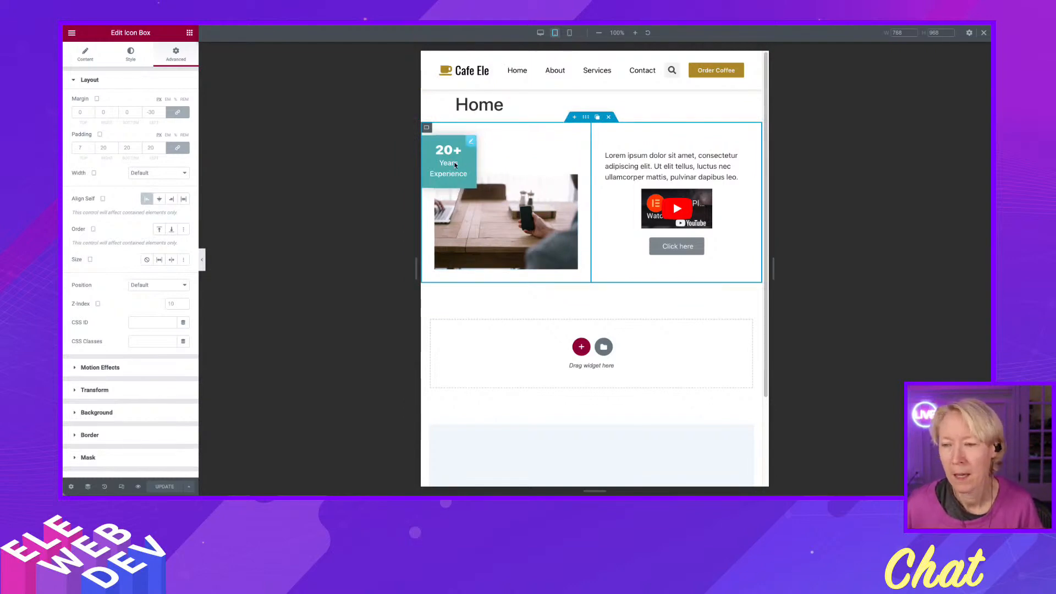
pyautogui.rightClick(427, 129)
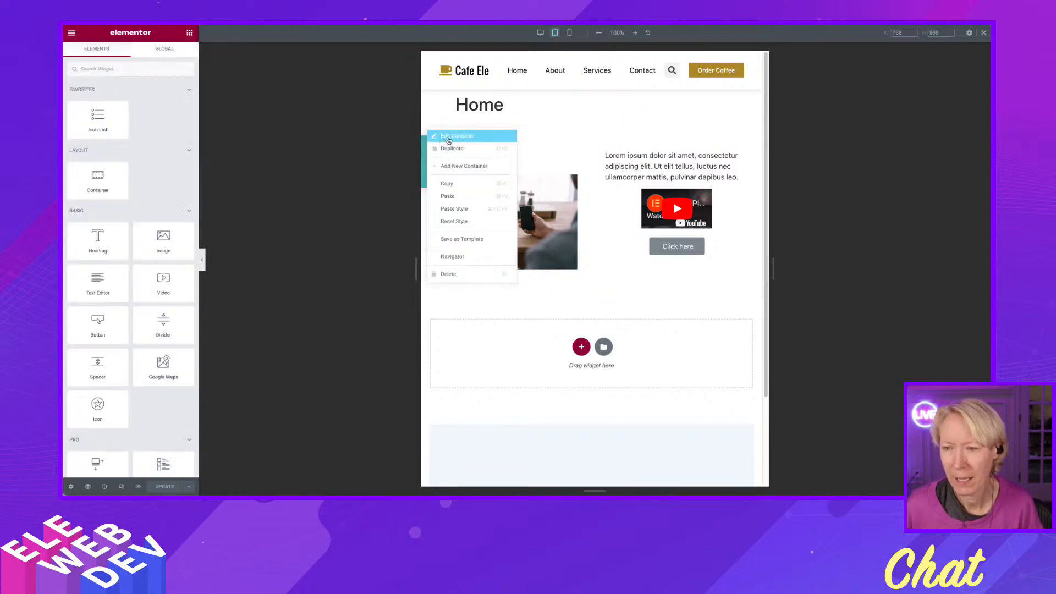
pyautogui.click(448, 141)
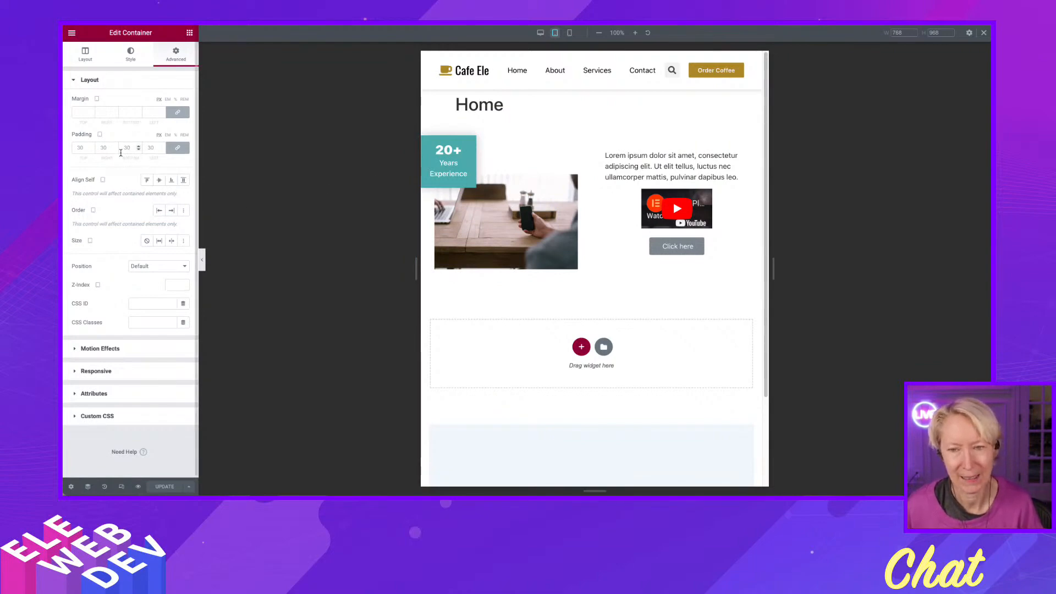
pyautogui.rightClick(473, 143)
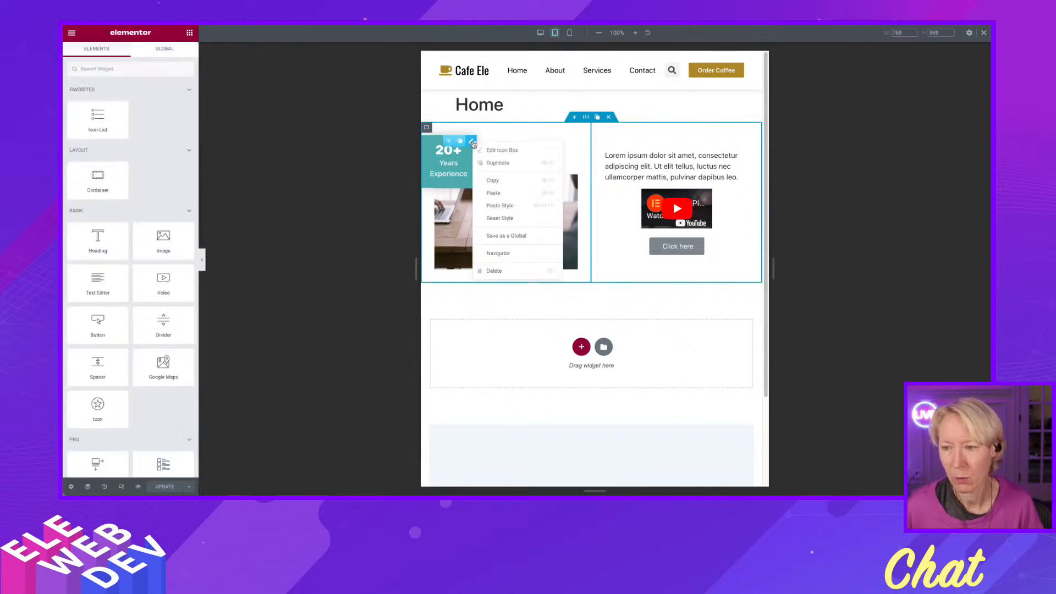
pyautogui.click(482, 150)
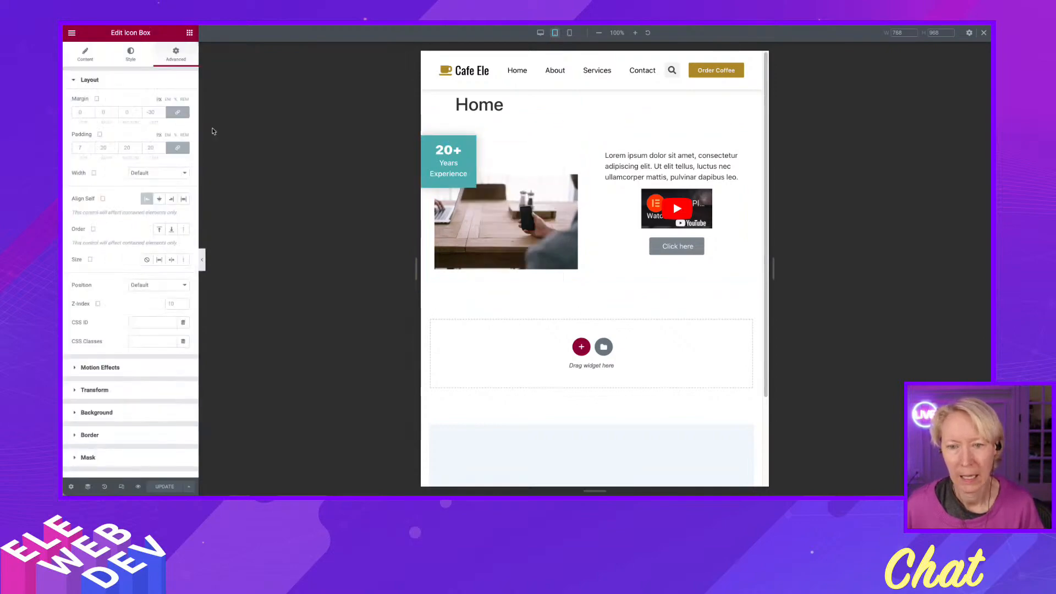
pyautogui.click(154, 113)
pyautogui.write('0')
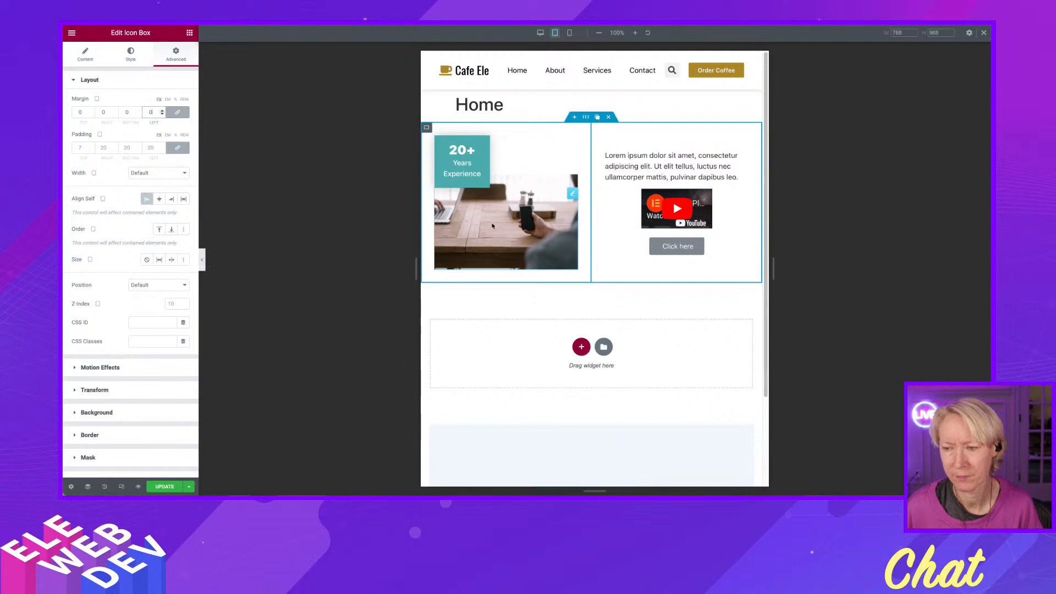
pyautogui.click(164, 486)
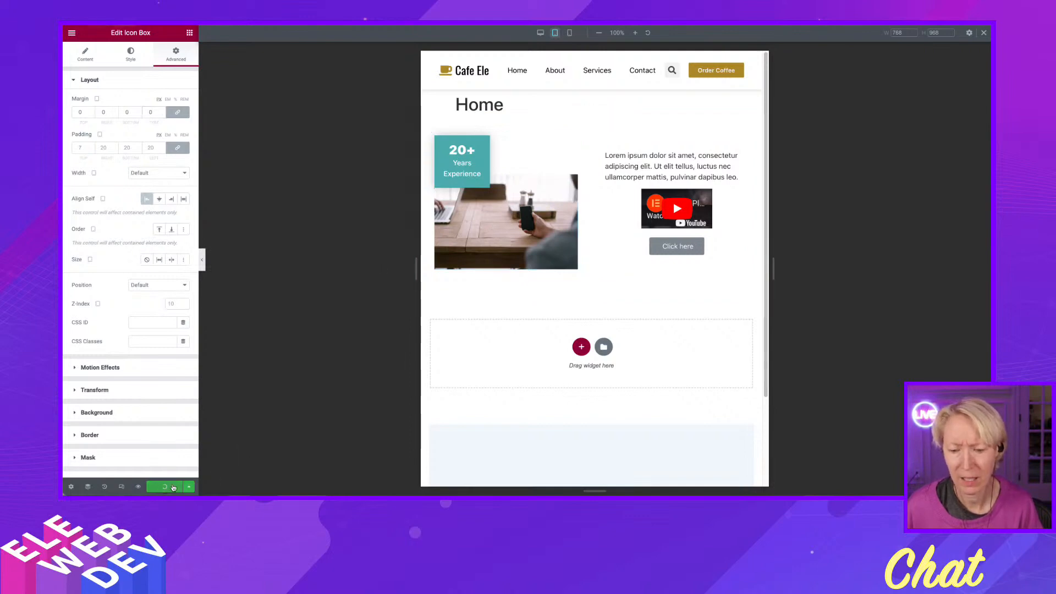
# Return to the desktop view and duplicate the whole two-column section.
pyautogui.click(540, 33)
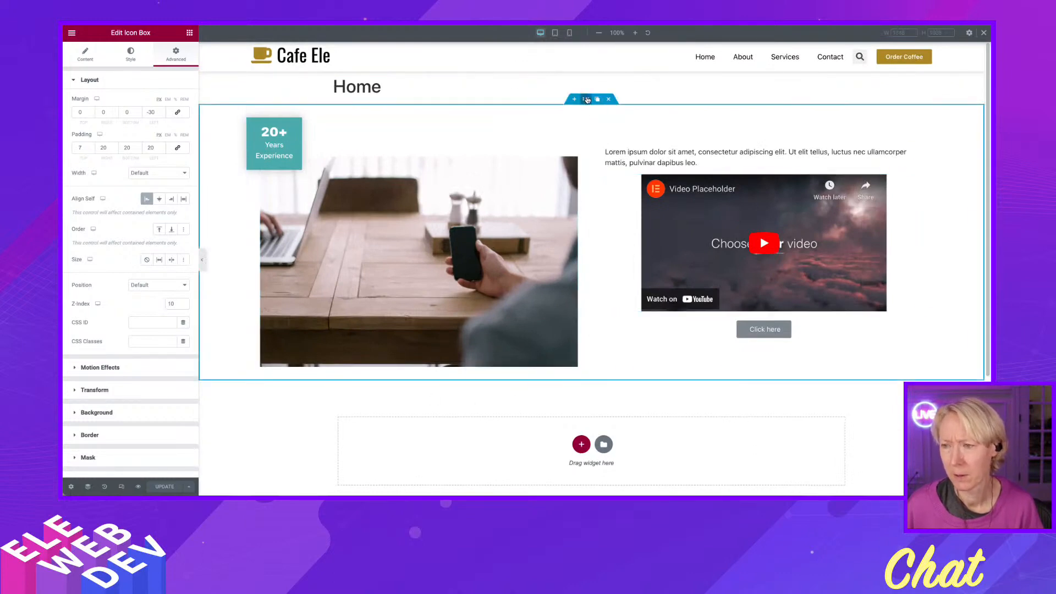
pyautogui.click(597, 99)
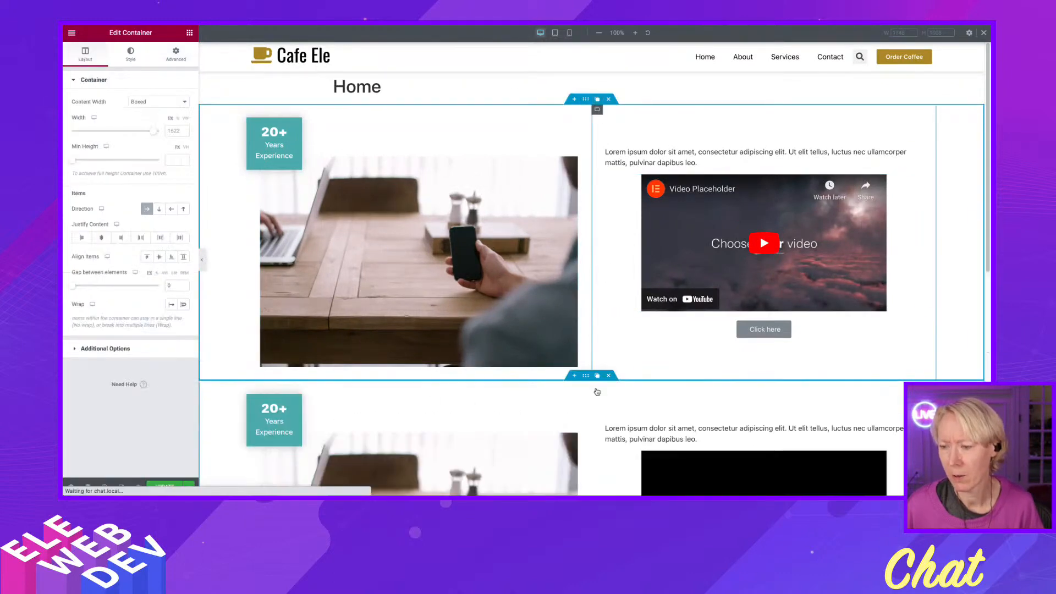
# Give the duplicated section a top margin of 100 with 0 on the other sides, and save the page.
pyautogui.rightClick(586, 376)
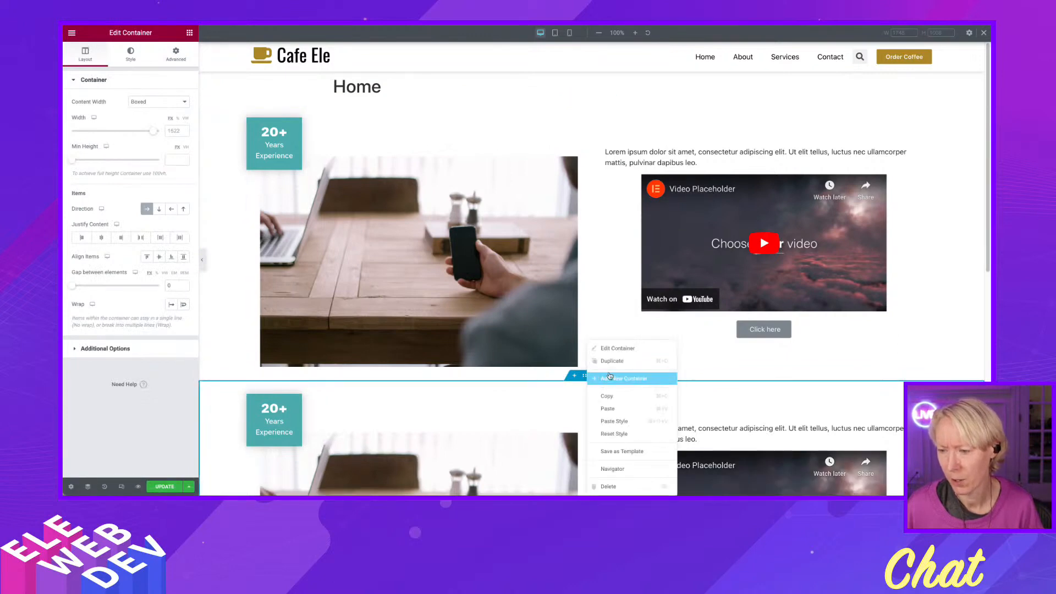
pyautogui.click(615, 348)
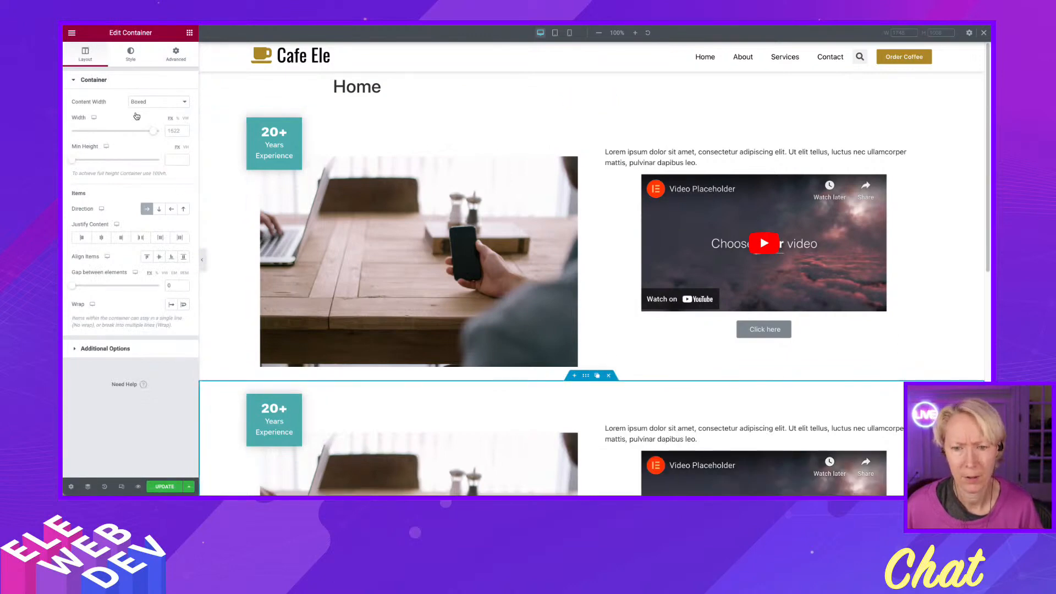
pyautogui.click(176, 54)
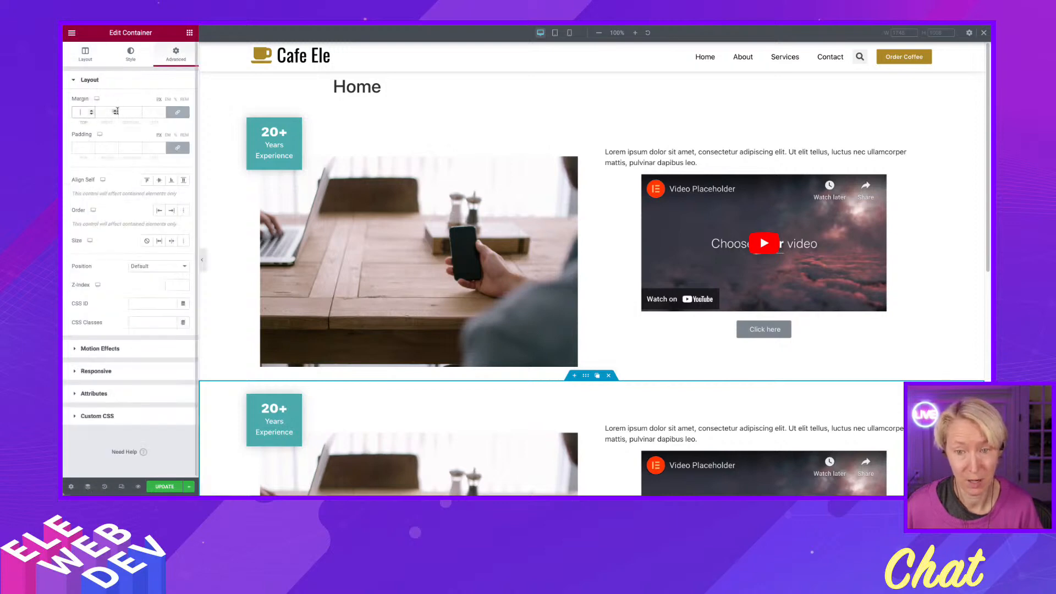
pyautogui.write('100')
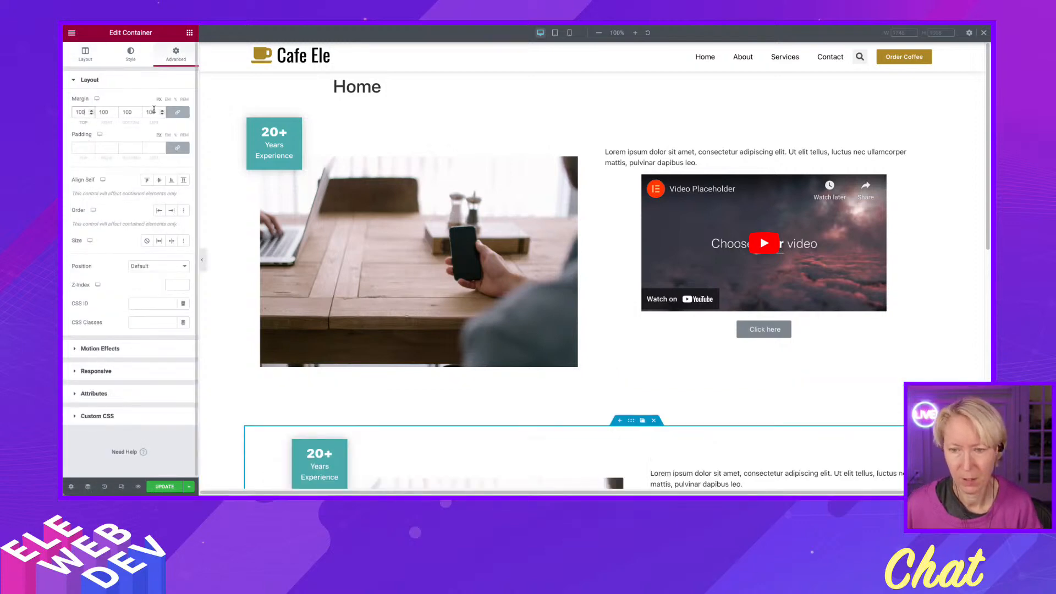
pyautogui.click(177, 112)
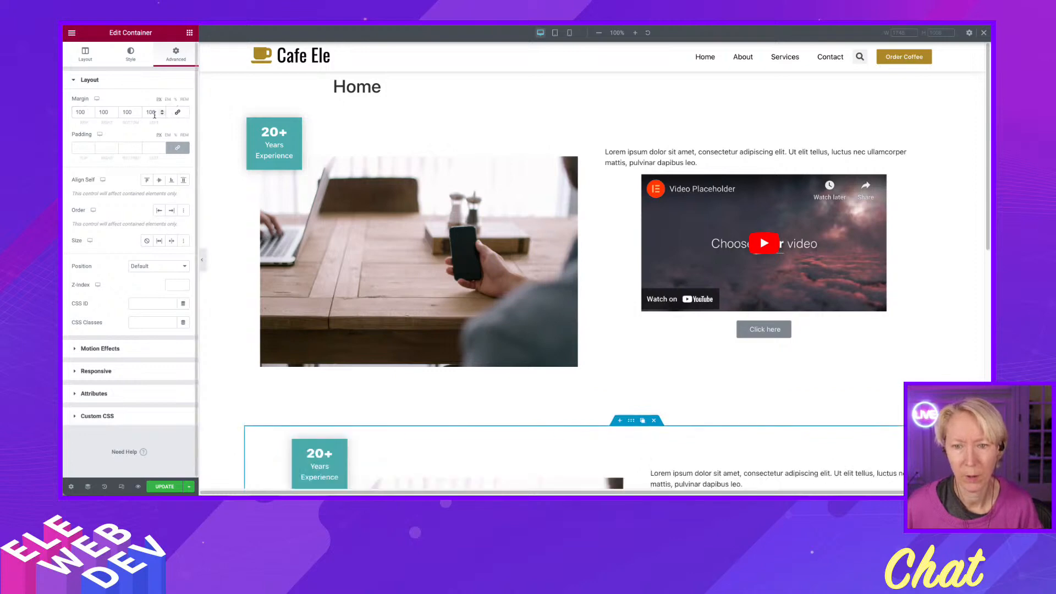
pyautogui.doubleClick(81, 109)
pyautogui.write('0')
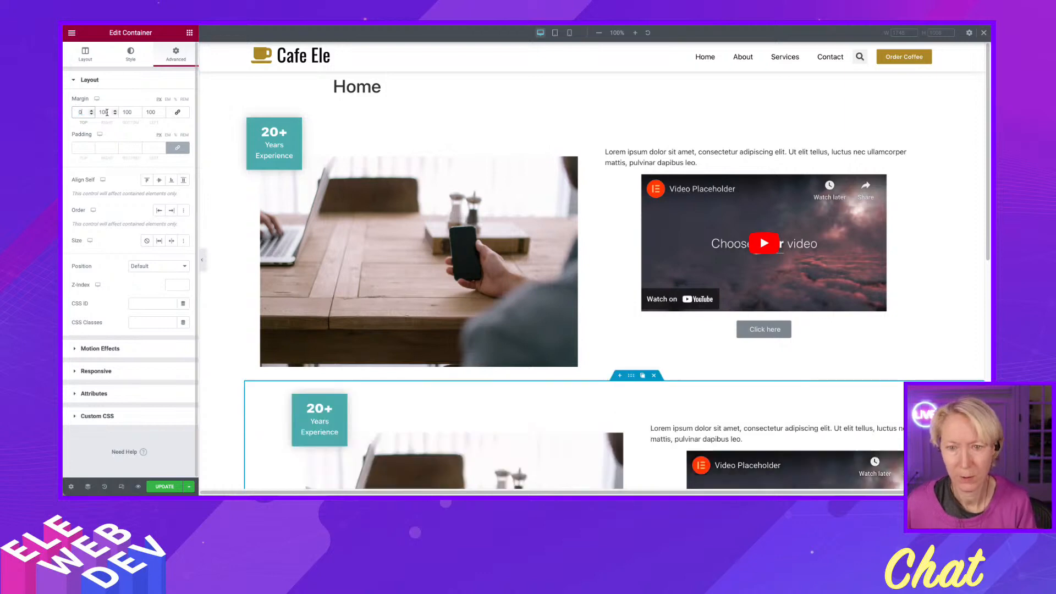
pyautogui.click(177, 113)
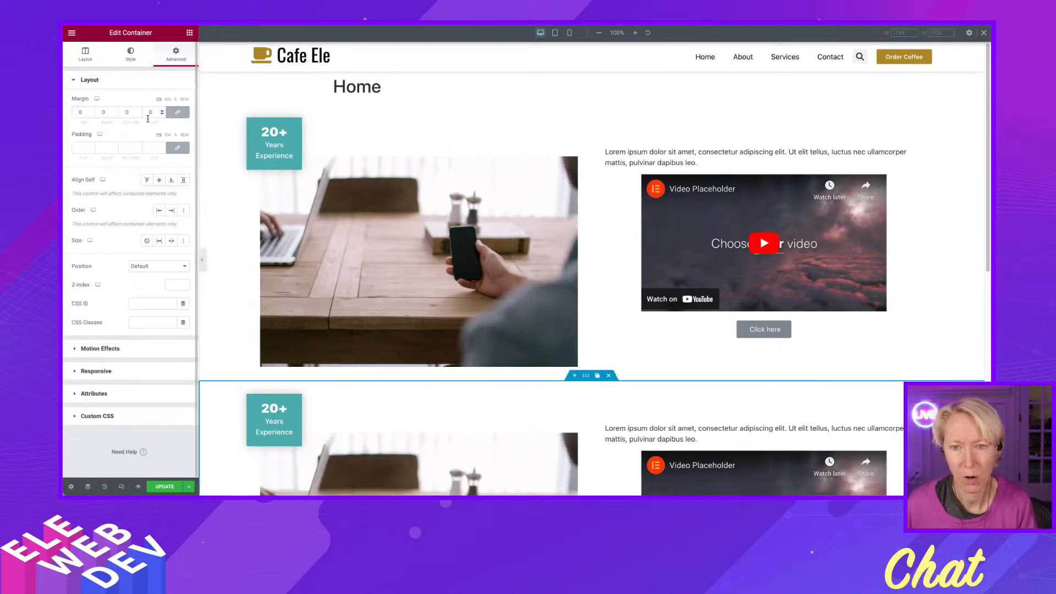
pyautogui.click(177, 112)
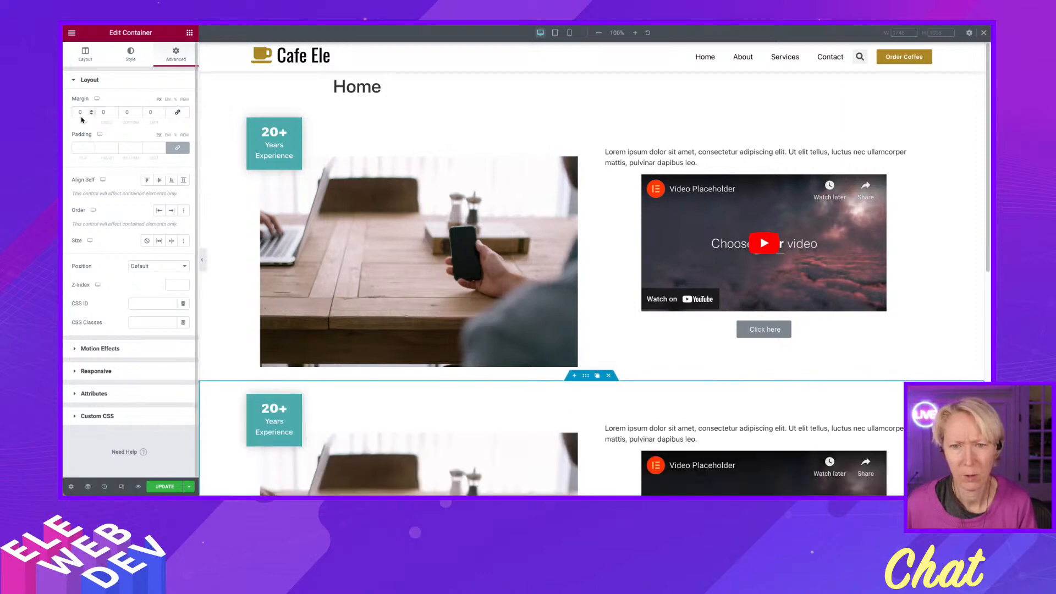
pyautogui.write('100')
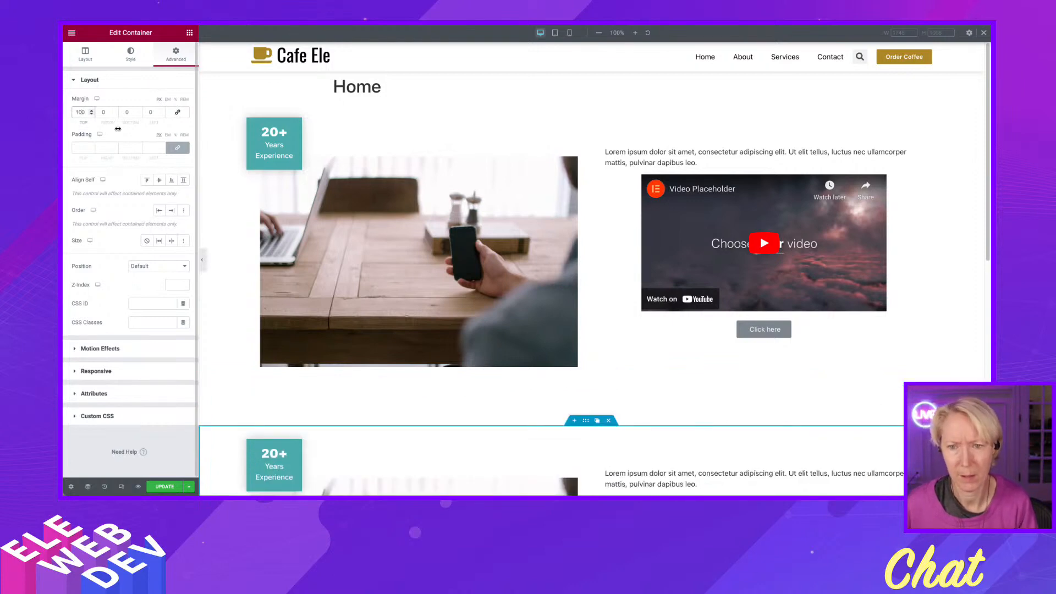
pyautogui.click(163, 485)
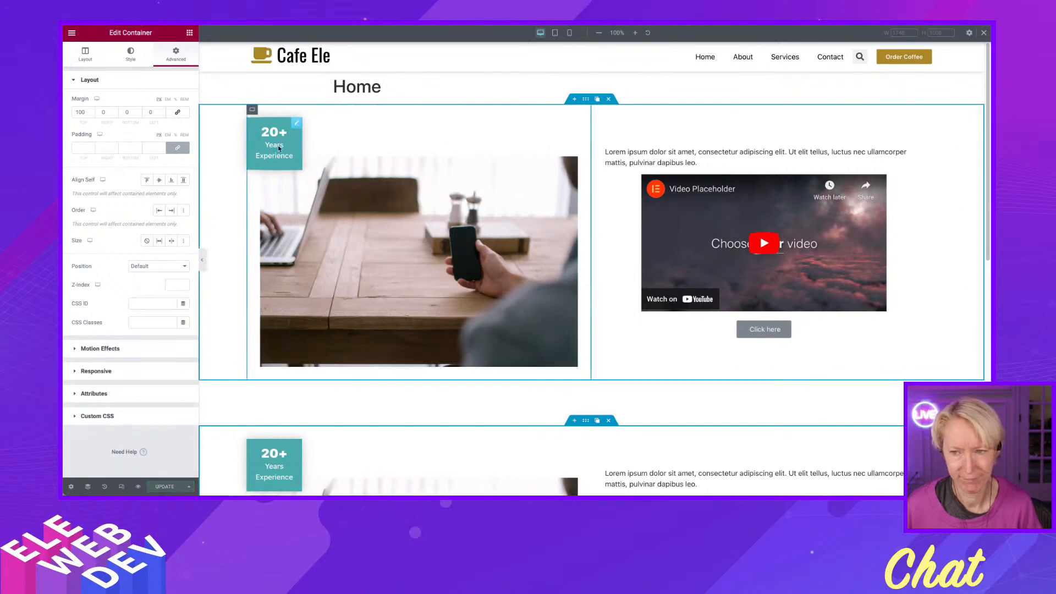
# Reset the left margin of the 20+ icon box in the duplicated section to 0.
pyautogui.scroll(-5, 453, 242)
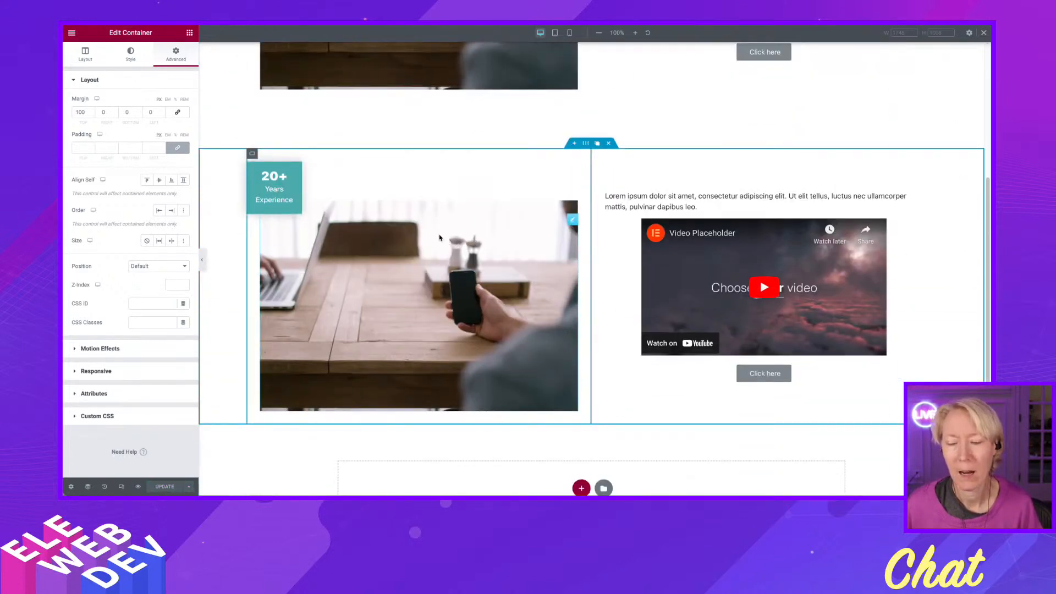
pyautogui.rightClick(297, 166)
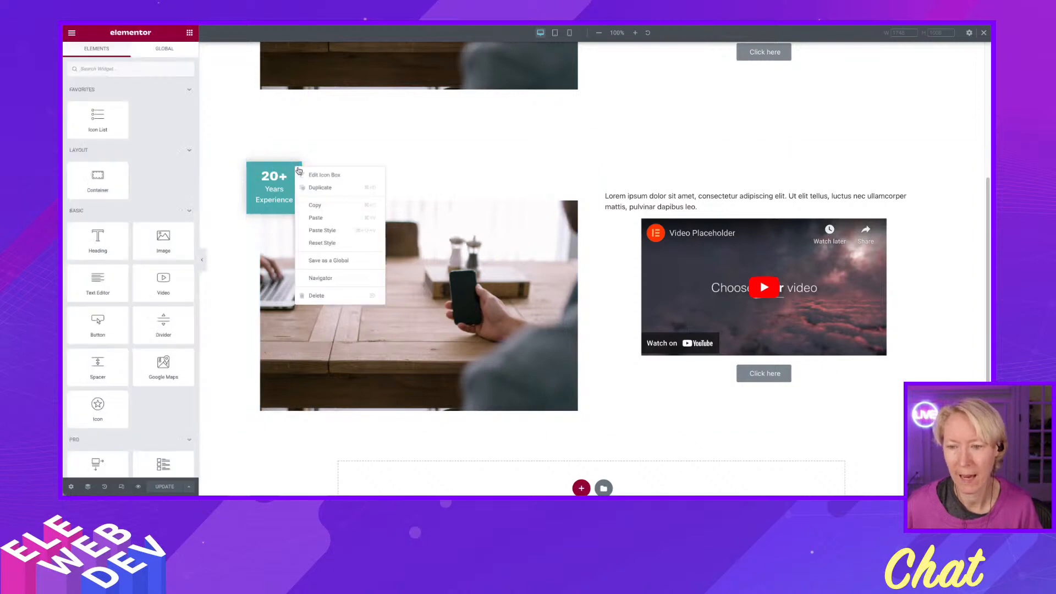
pyautogui.click(321, 177)
pyautogui.click(176, 53)
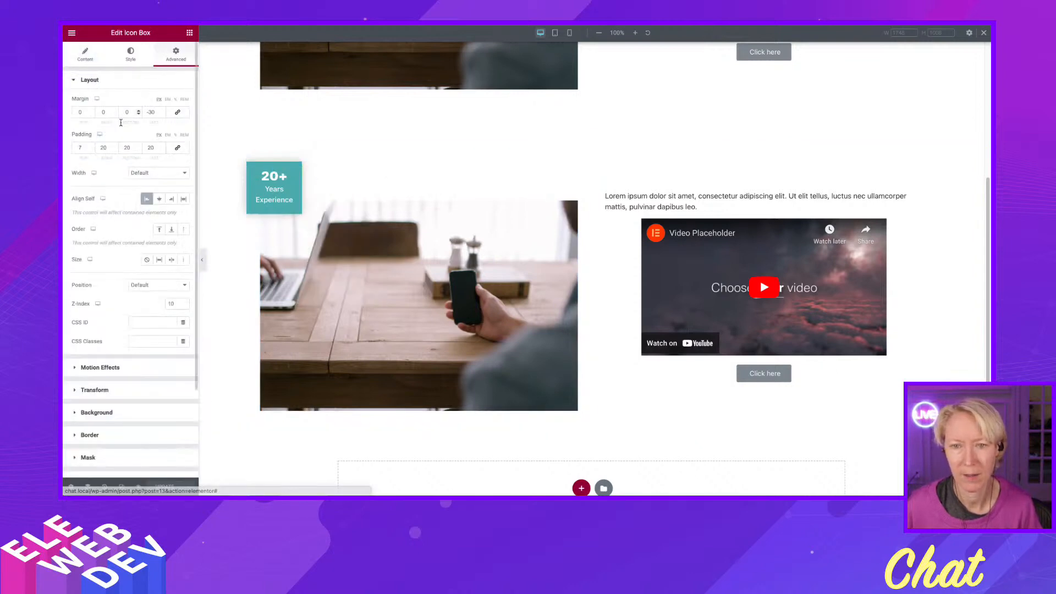
pyautogui.doubleClick(158, 112)
pyautogui.write('0')
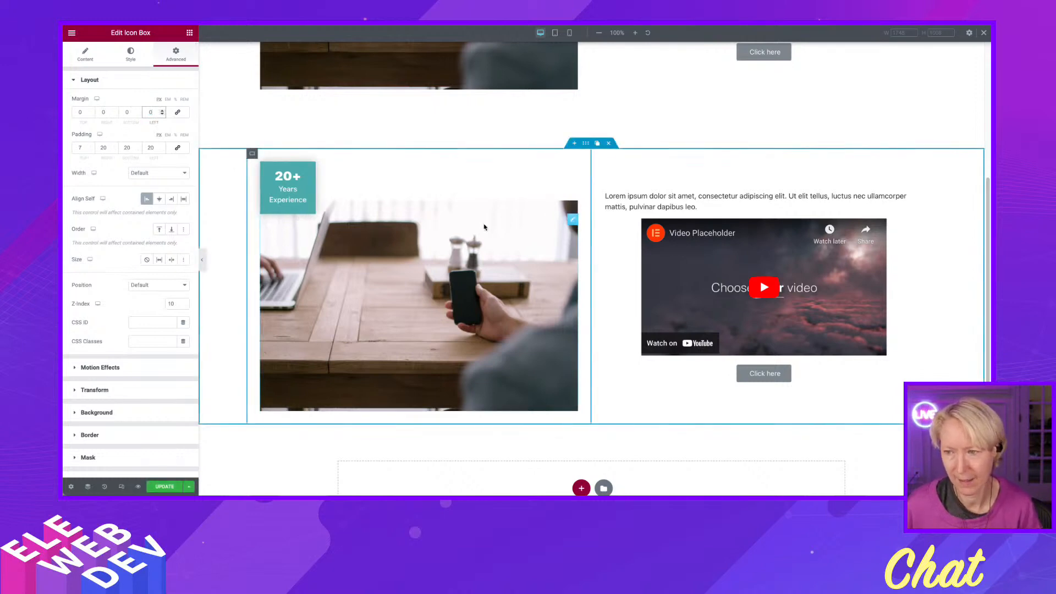
# Reset the top margin of the duplicated section's image to 0.
pyautogui.rightClick(571, 220)
pyautogui.click(581, 228)
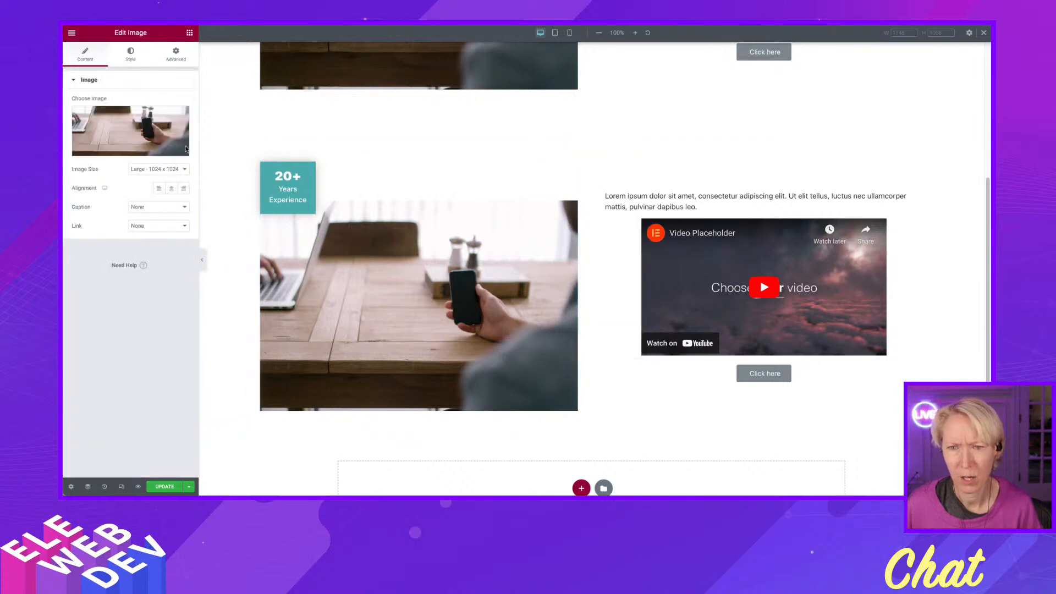
pyautogui.click(176, 55)
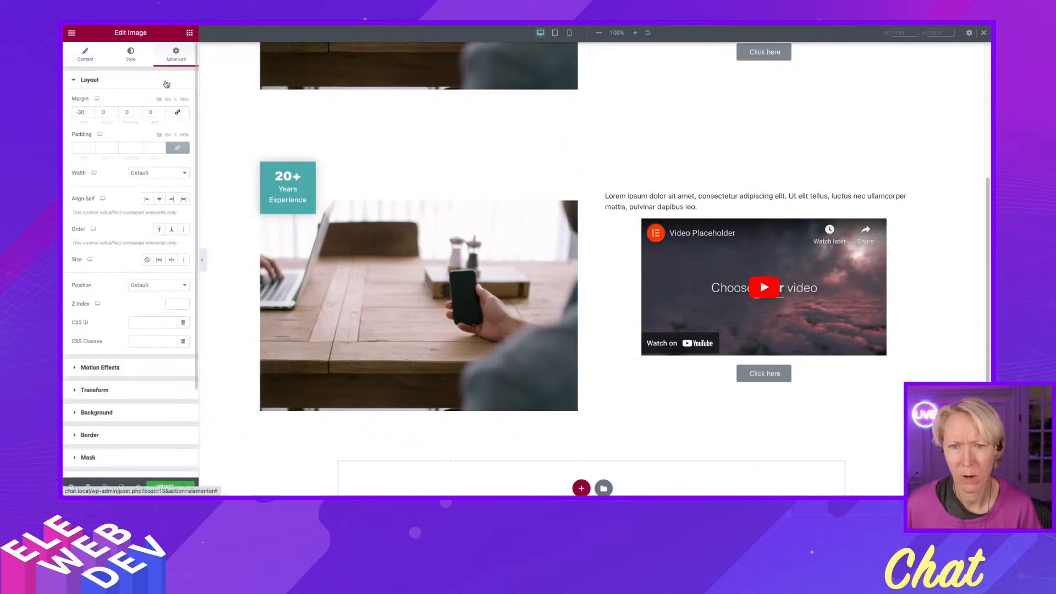
pyautogui.doubleClick(85, 112)
pyautogui.write('0')
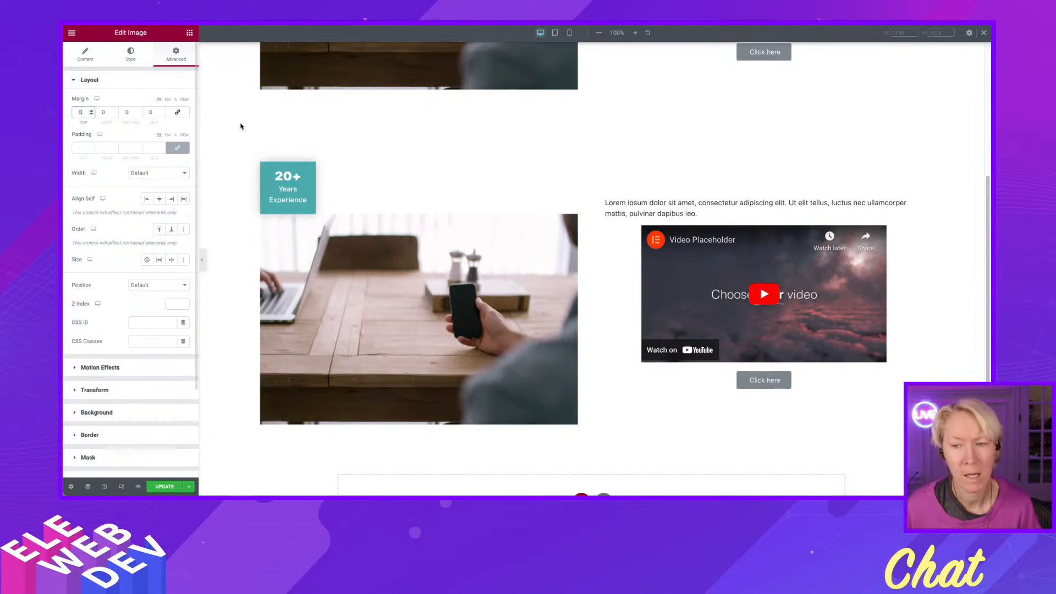
# Add a Transform offset to the duplicated section's 20+ icon box with Offset X set to -30.
pyautogui.rightClick(310, 168)
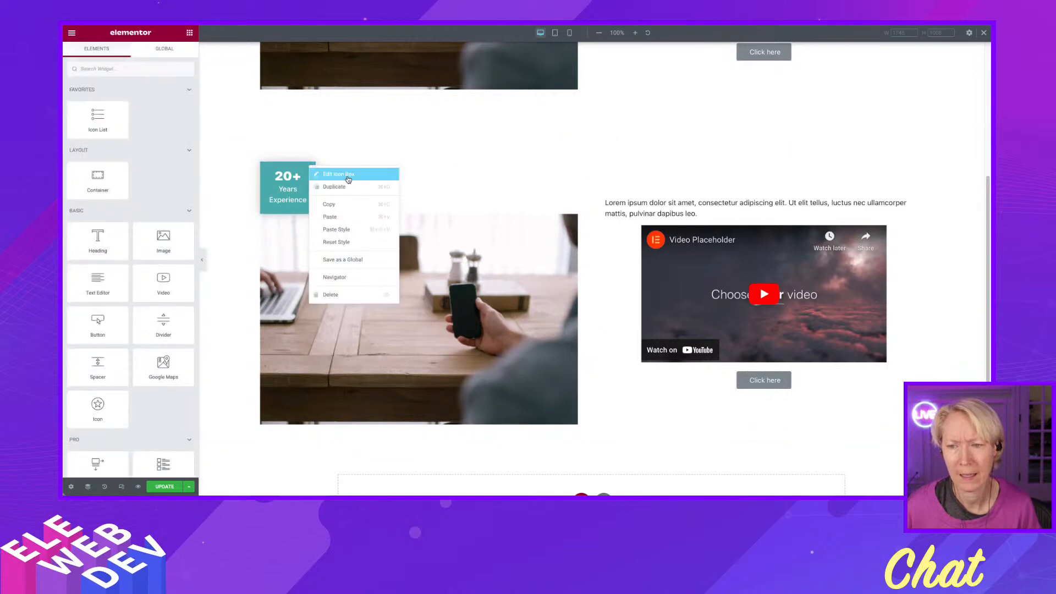
pyautogui.click(343, 175)
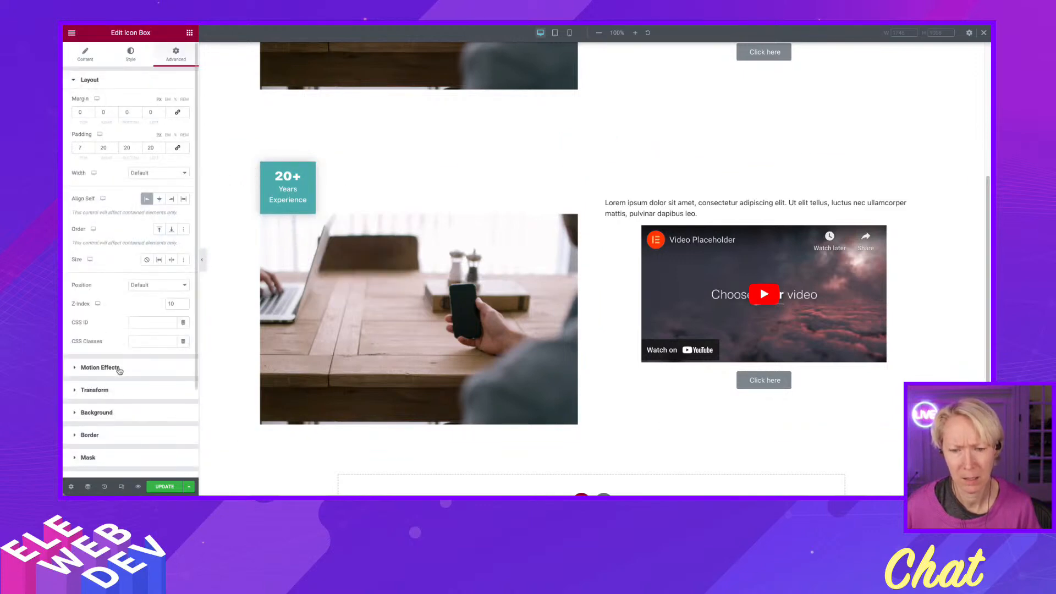
pyautogui.click(113, 391)
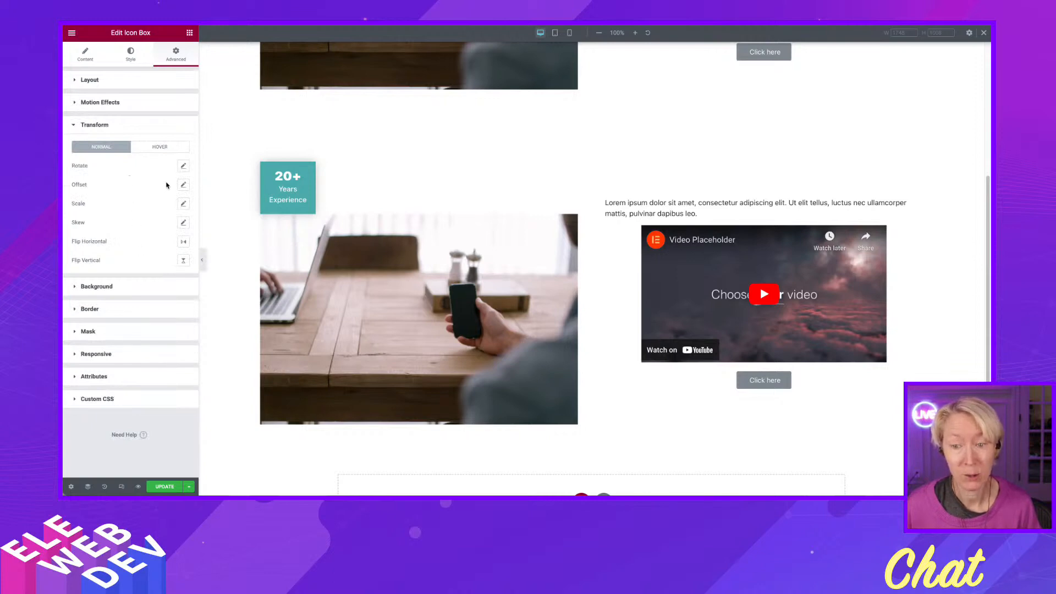
pyautogui.click(183, 186)
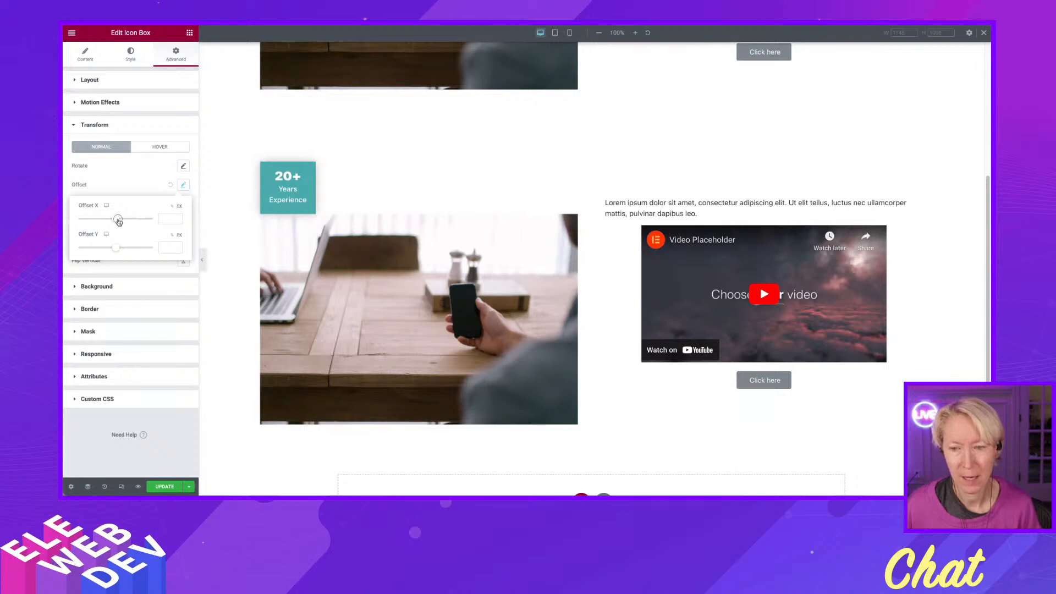
pyautogui.moveTo(118, 221); pyautogui.dragTo(117, 221)
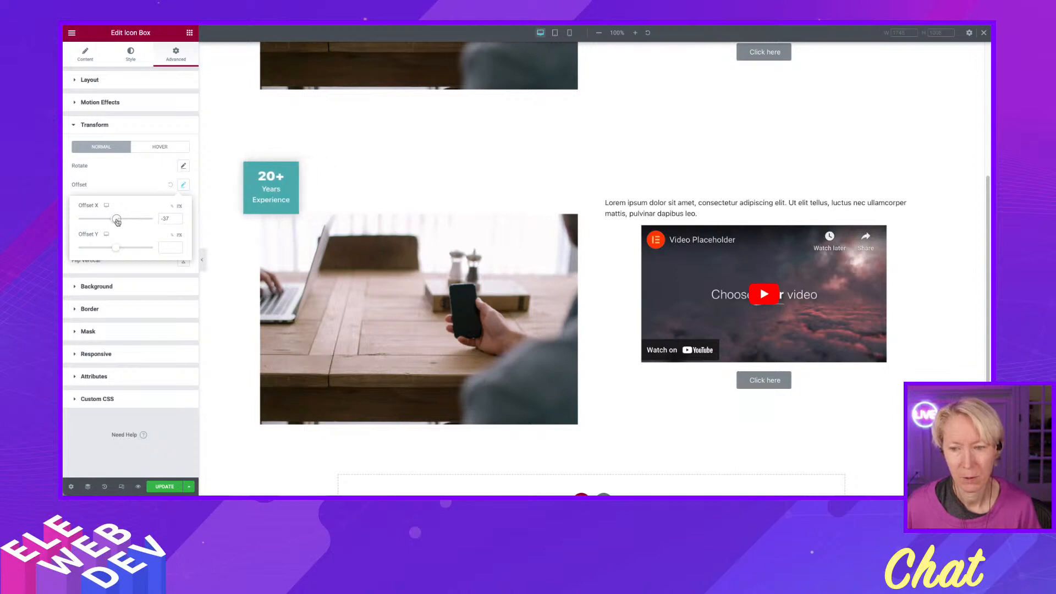
pyautogui.click(177, 221)
pyautogui.click(176, 221)
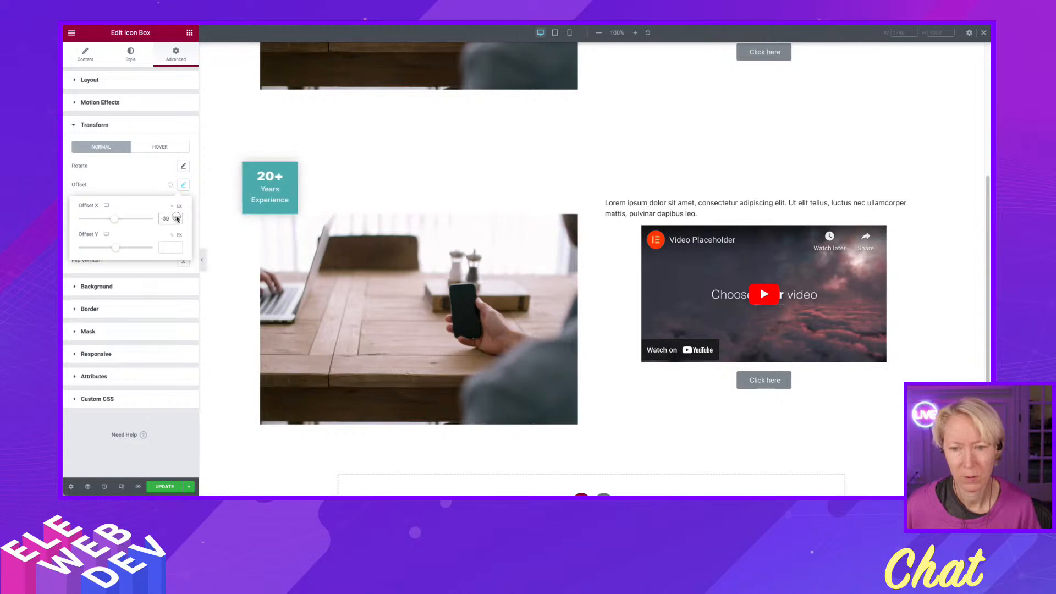
pyautogui.click(176, 217)
pyautogui.click(177, 218)
pyautogui.click(177, 218)
pyautogui.click(177, 218)
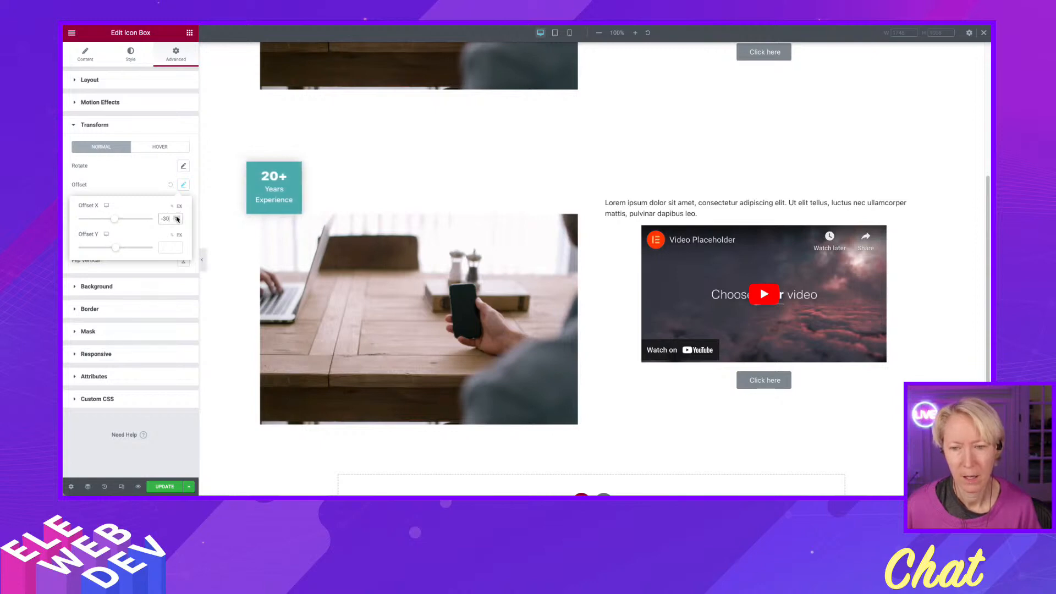
# Set the icon box's Transform Offset Y to 30 and save the page.
pyautogui.moveTo(119, 252); pyautogui.dragTo(150, 248)
pyautogui.write('30')
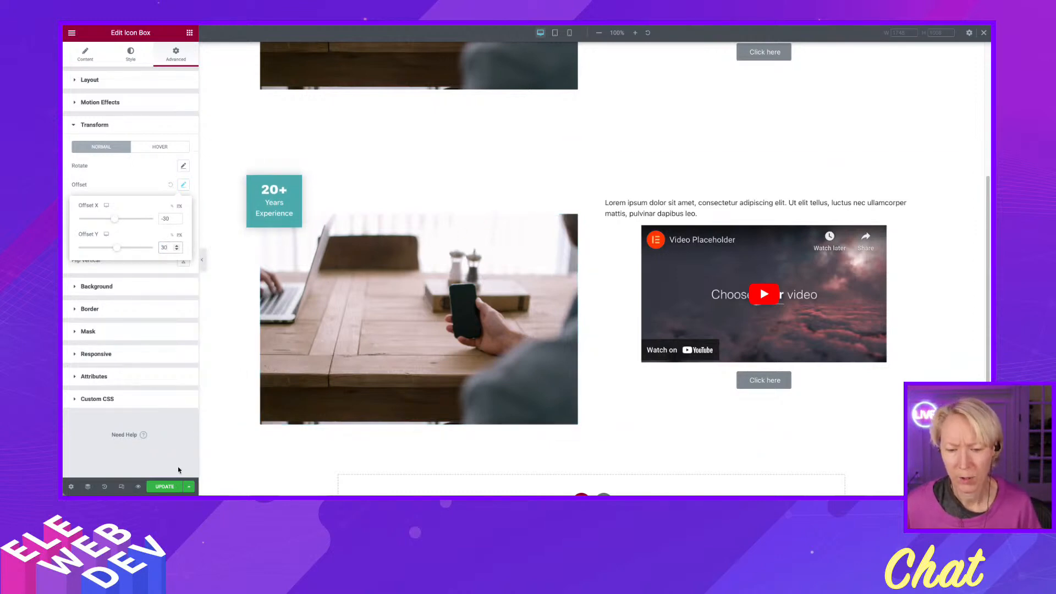
pyautogui.click(167, 487)
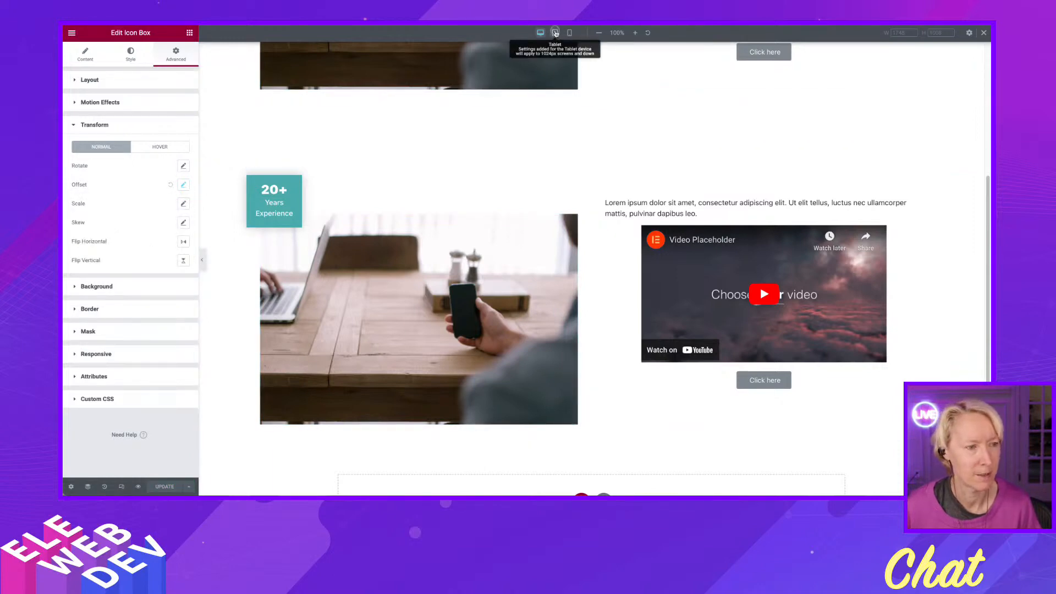
# In tablet view, set the padding of the Transform section's left column container to 0 on all sides.
pyautogui.click(555, 33)
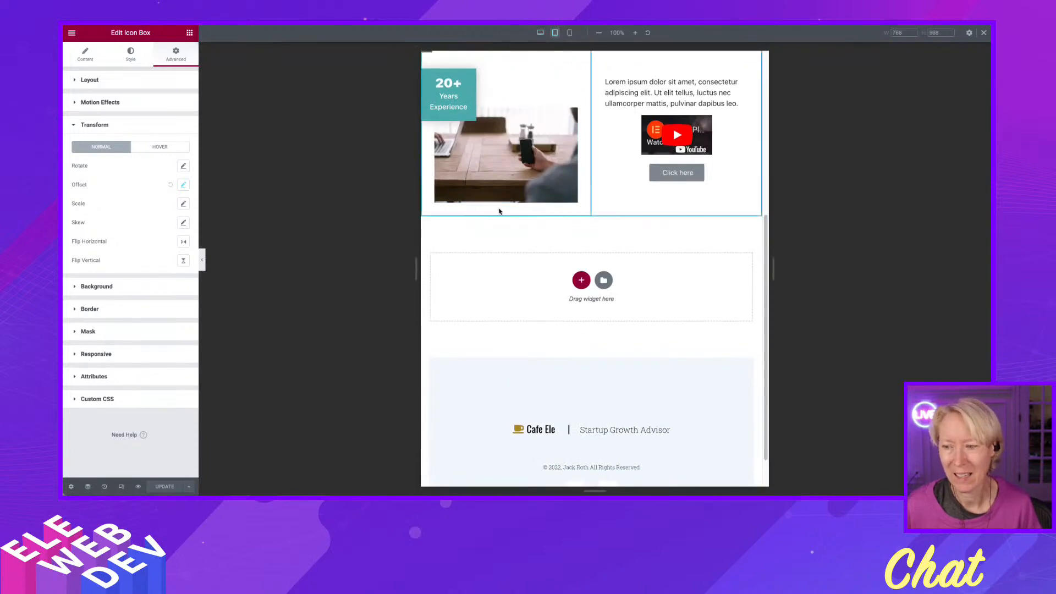
pyautogui.scroll(1, 456, 186)
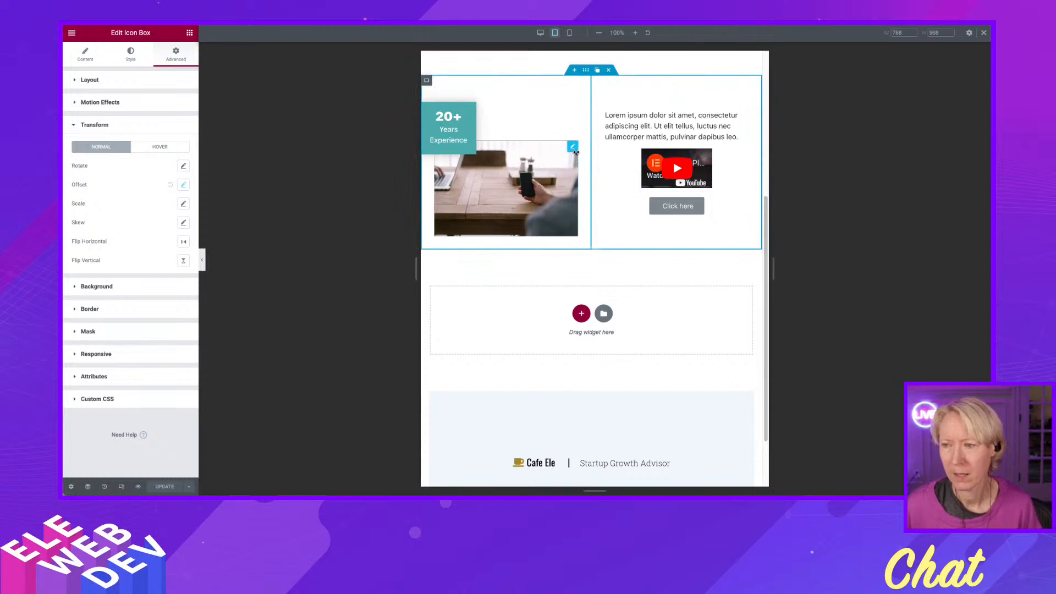
pyautogui.rightClick(427, 81)
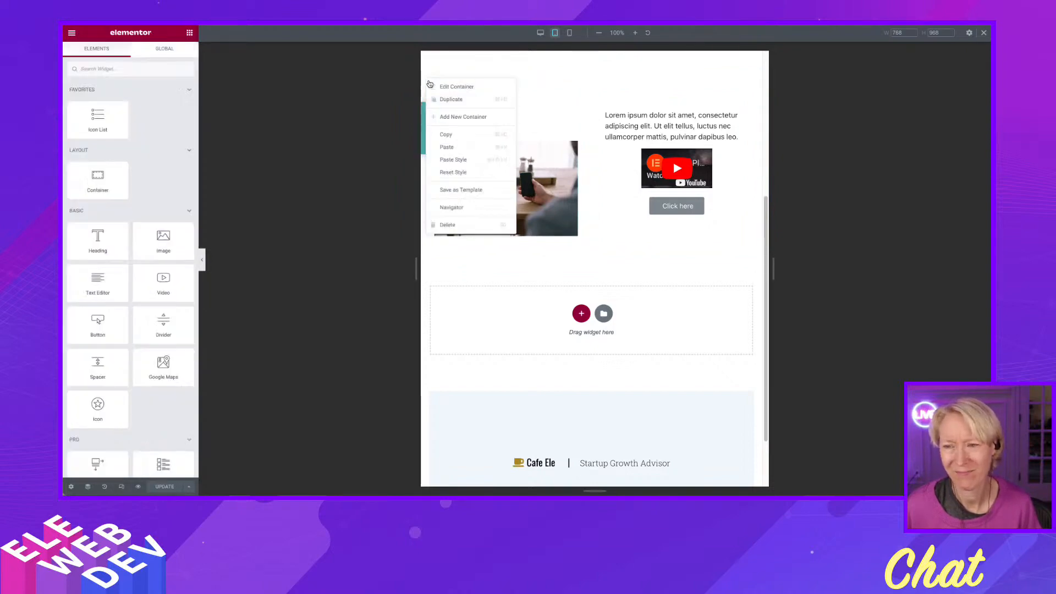
pyautogui.click(443, 87)
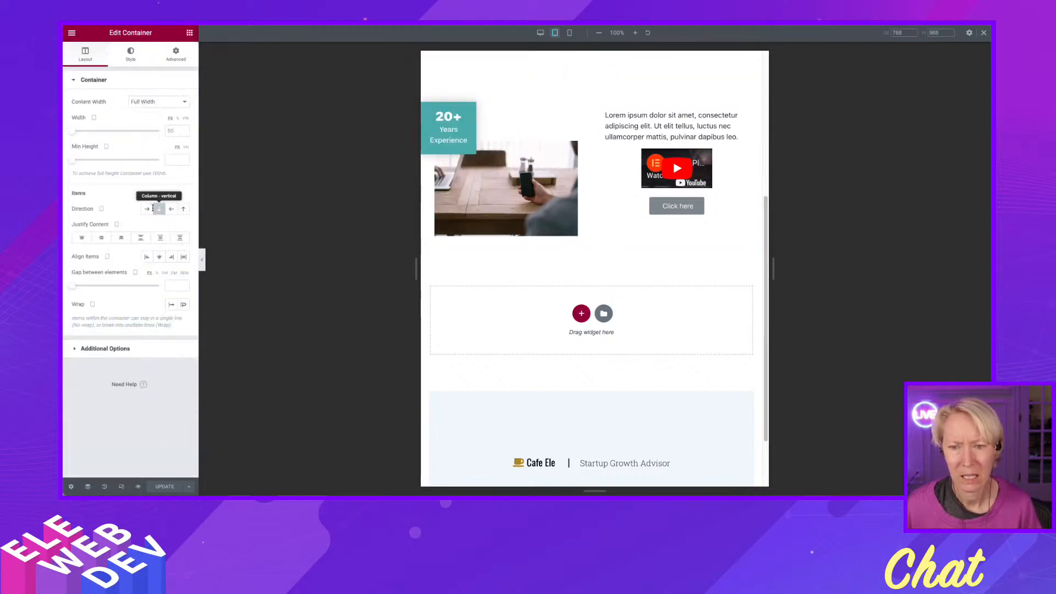
pyautogui.click(176, 54)
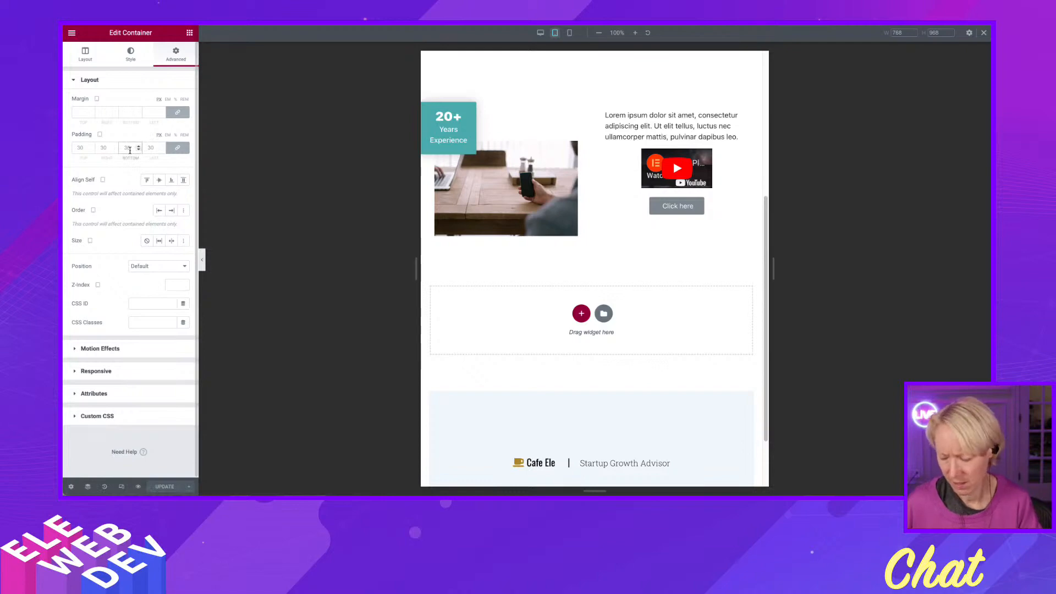
pyautogui.click(129, 149)
pyautogui.write('0')
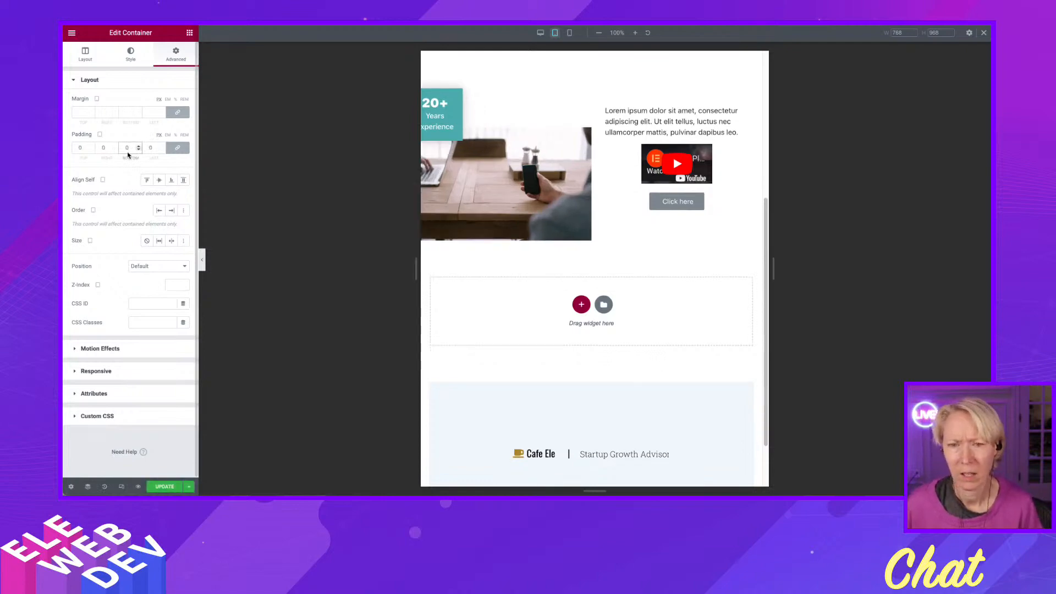
# Try a tablet padding of 40 on all sides of the left column container, including a variant with the top at 0.
pyautogui.click(151, 148)
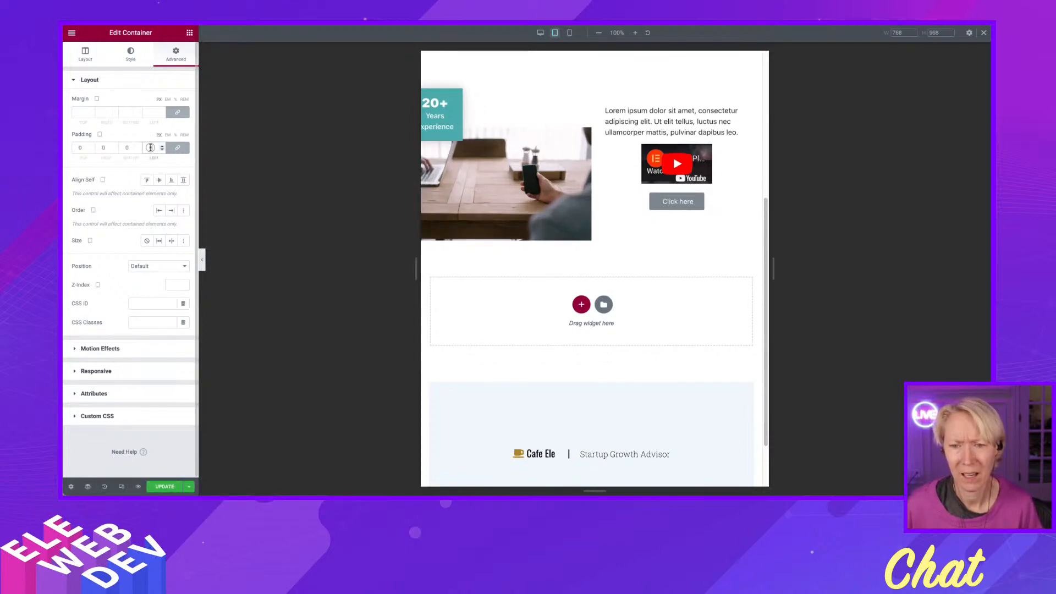
pyautogui.write('40')
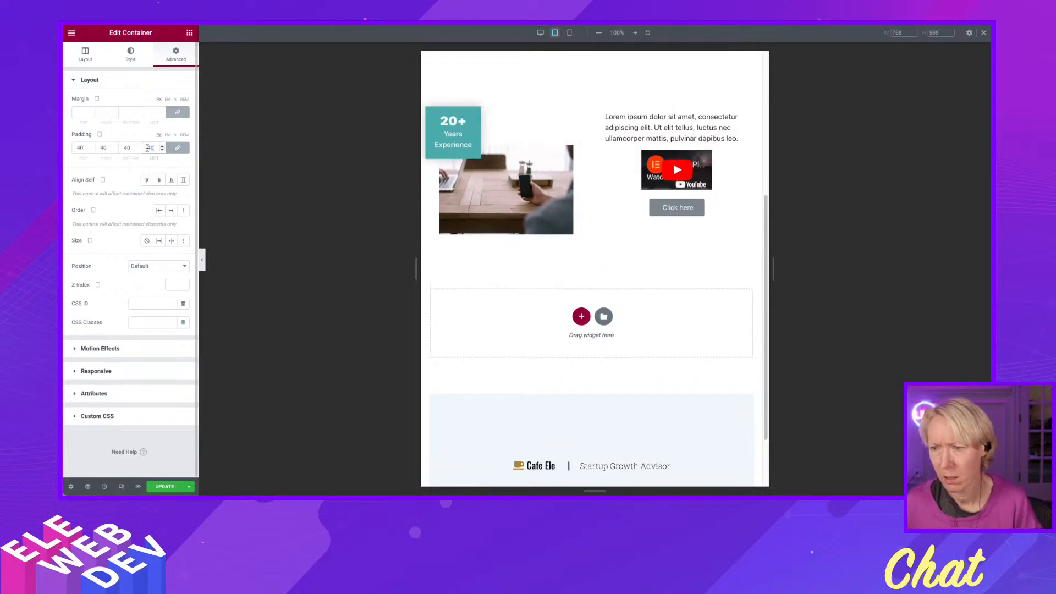
pyautogui.click(178, 148)
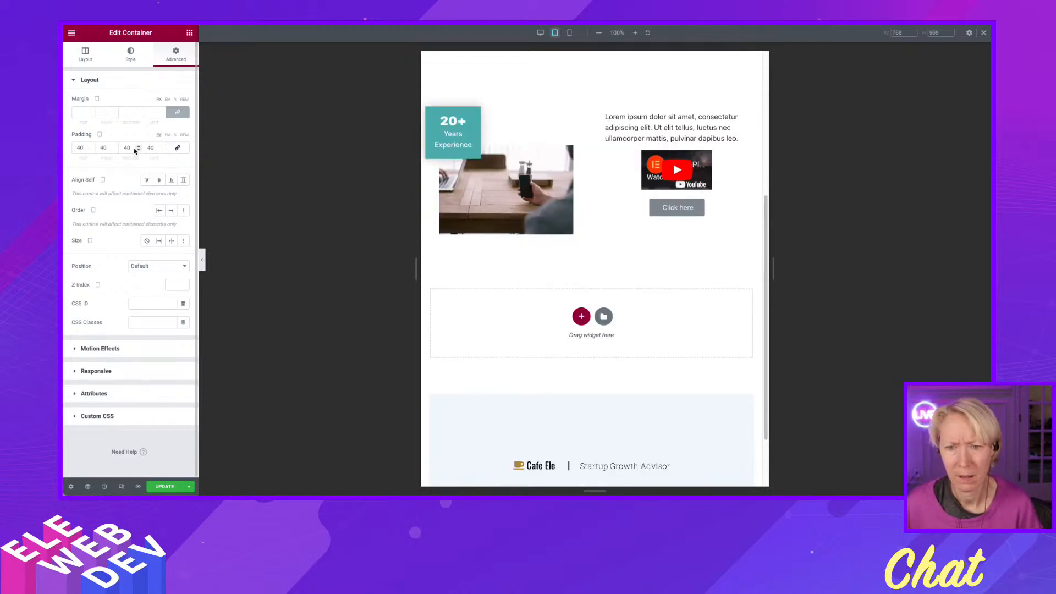
pyautogui.doubleClick(86, 148)
pyautogui.write('0')
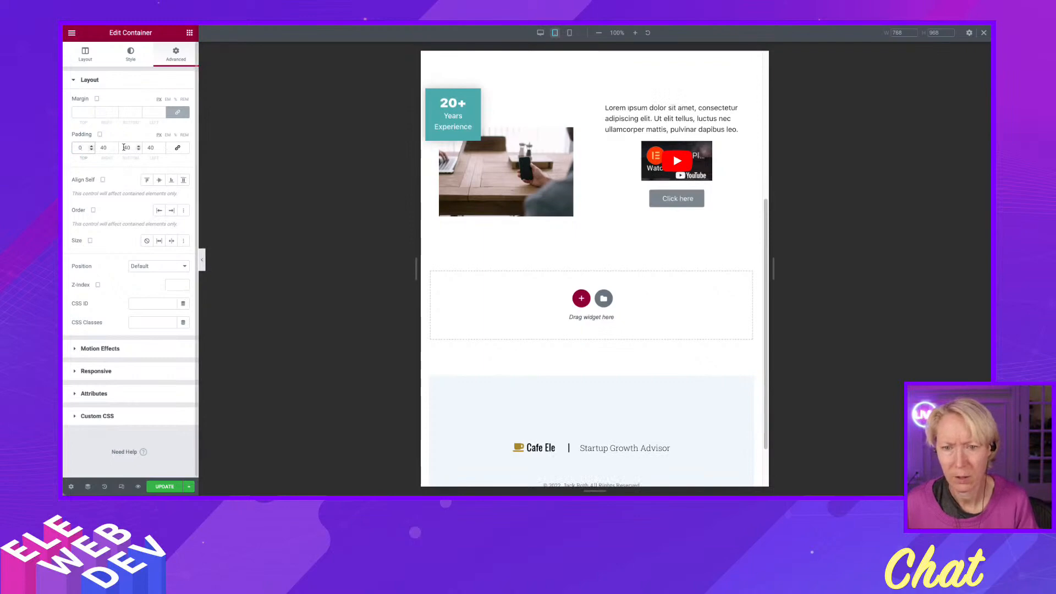
pyautogui.click(177, 147)
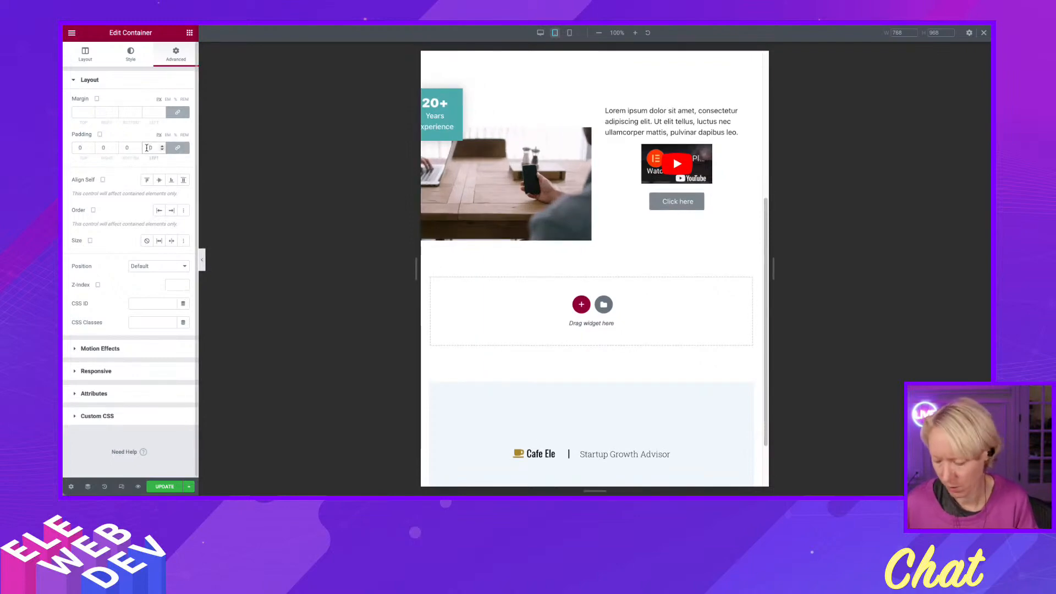
pyautogui.write('40')
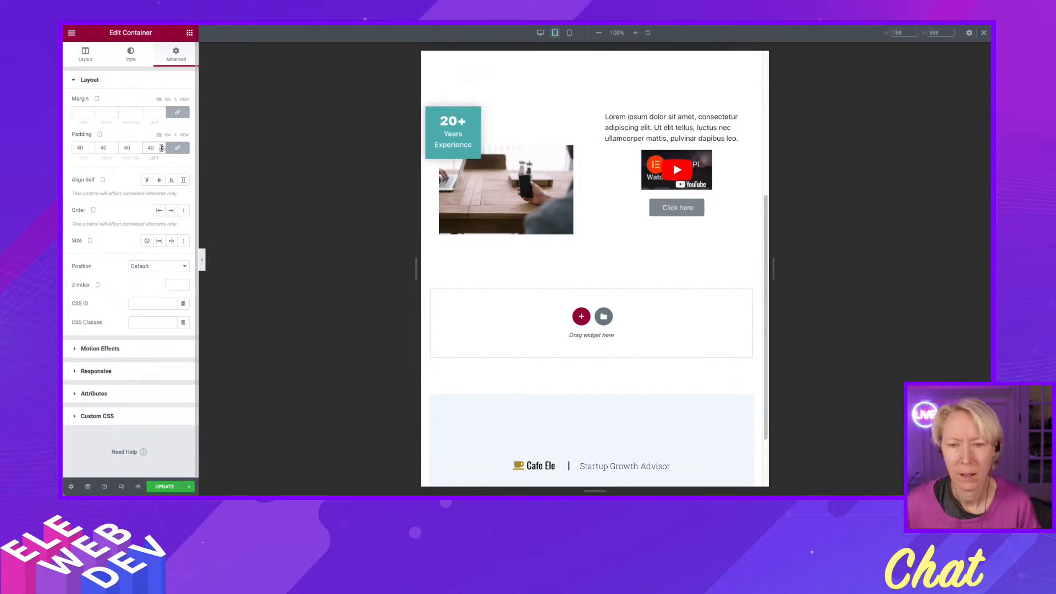
pyautogui.write('0')
# Set the container's tablet padding to 0 on all sides, unlink the sides and settle on a left padding of 20.
pyautogui.click(177, 147)
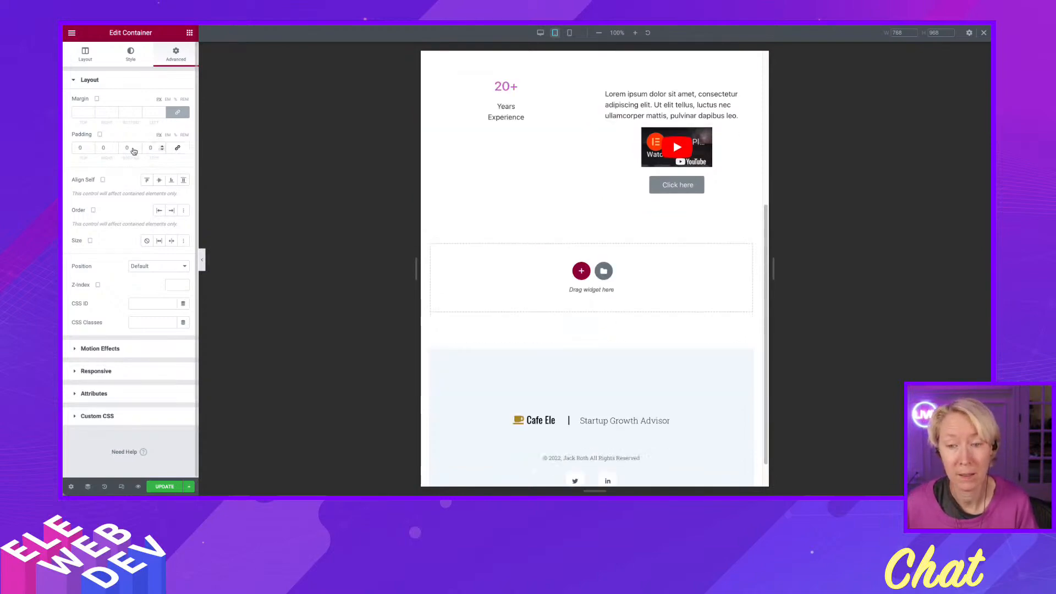
pyautogui.write('40')
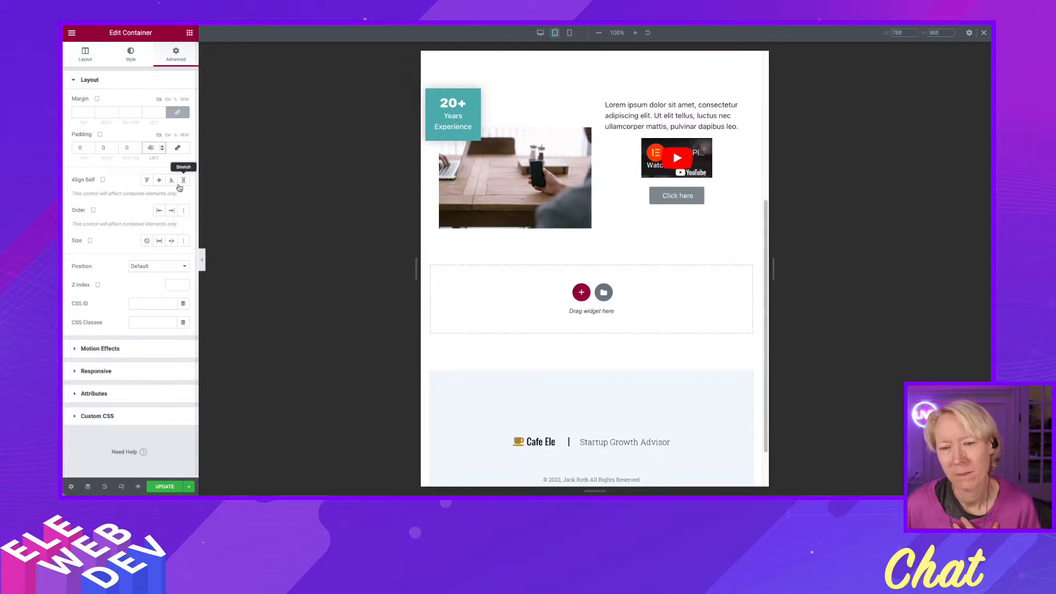
pyautogui.doubleClick(150, 148)
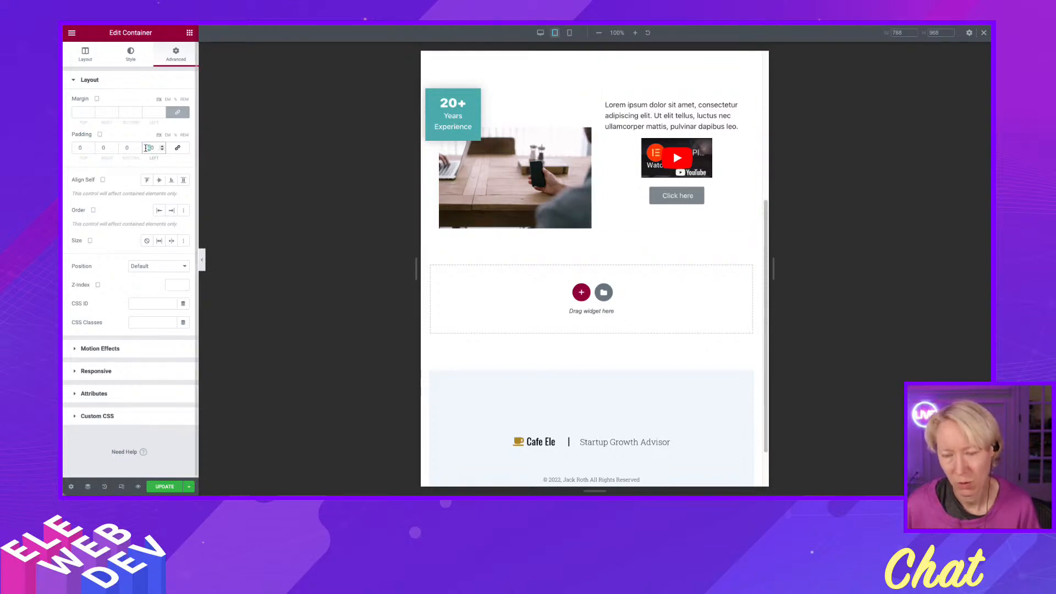
pyautogui.write('200')
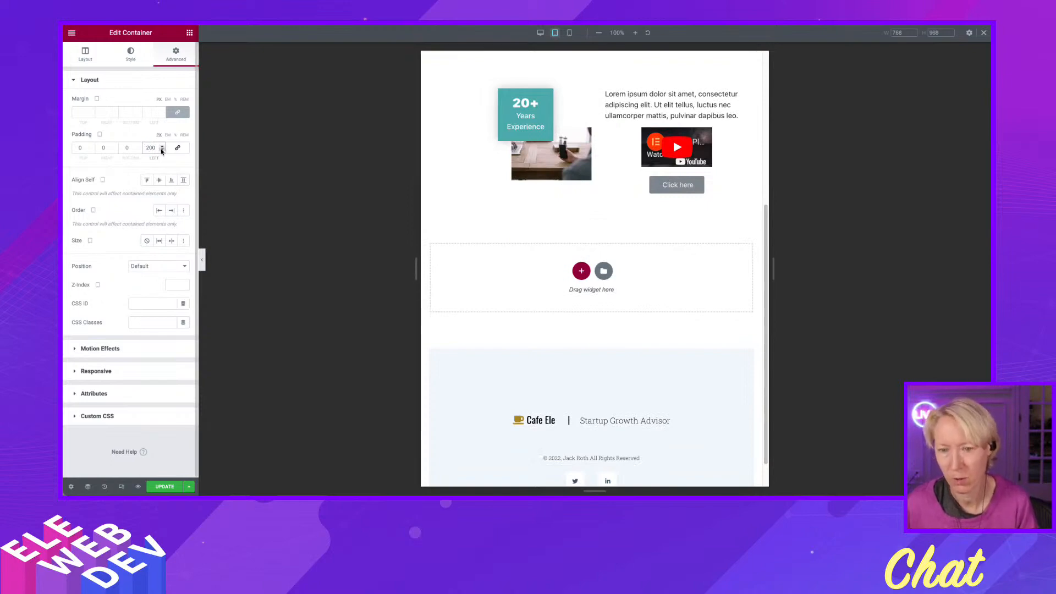
pyautogui.press('BackSpace')
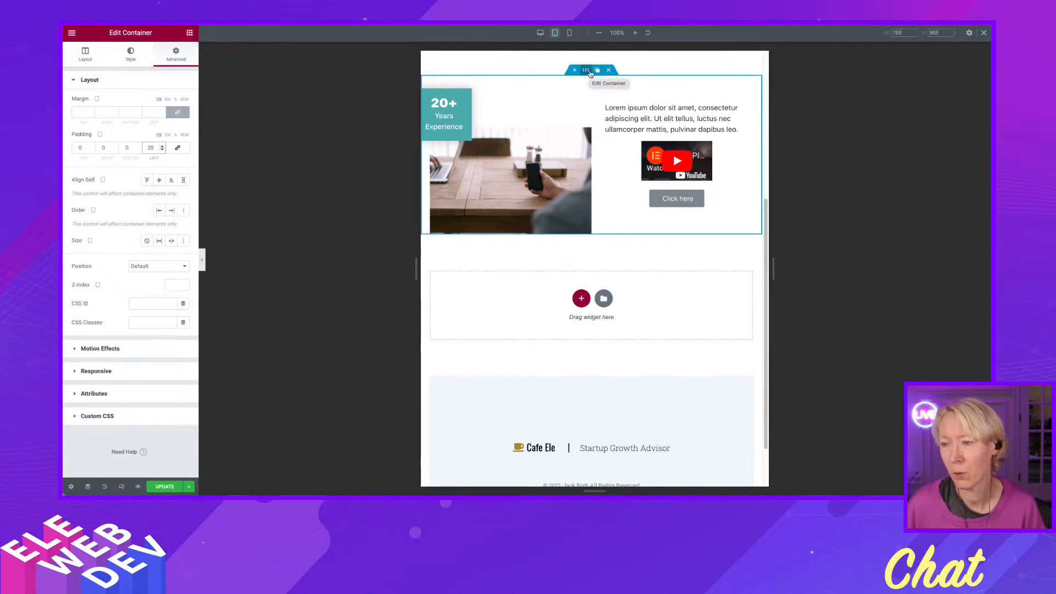
# Duplicate the entire two-column section that uses the Transform offset.
pyautogui.click(597, 71)
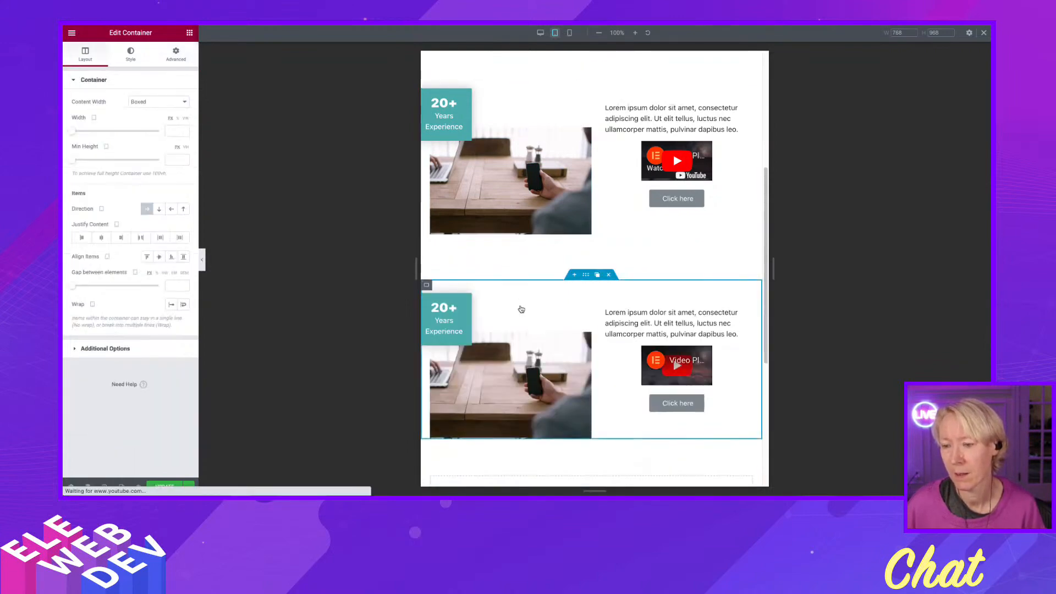
pyautogui.scroll(-2, 518, 314)
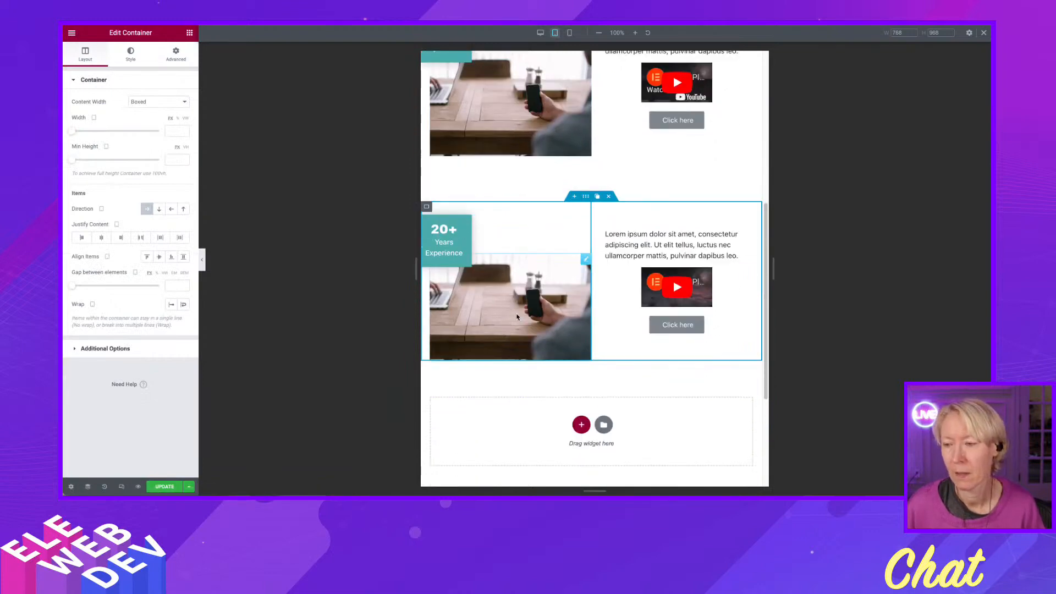
pyautogui.scroll(-1, 517, 317)
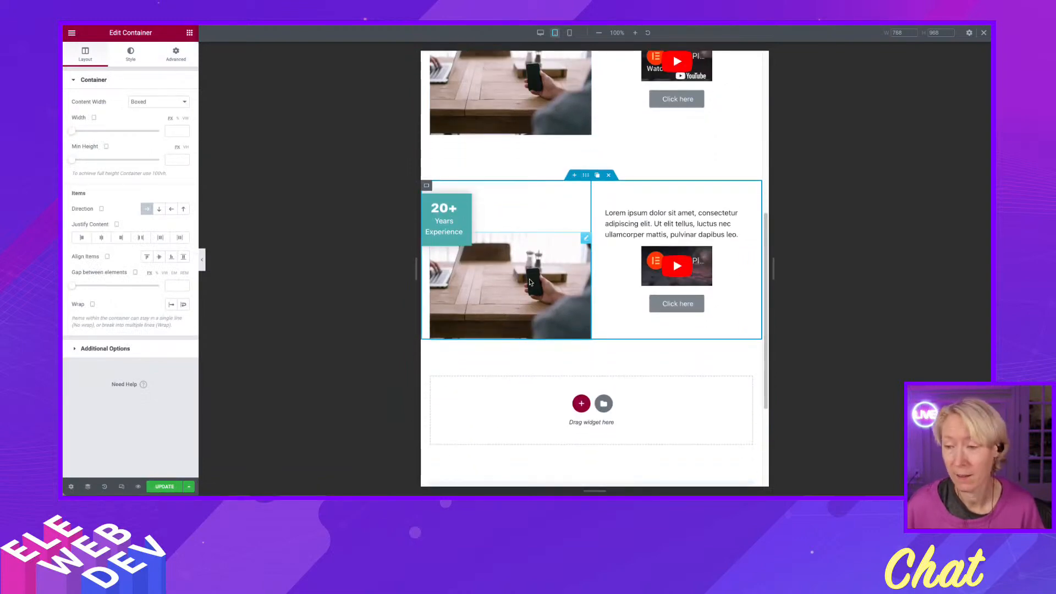
pyautogui.scroll(-2, 530, 246)
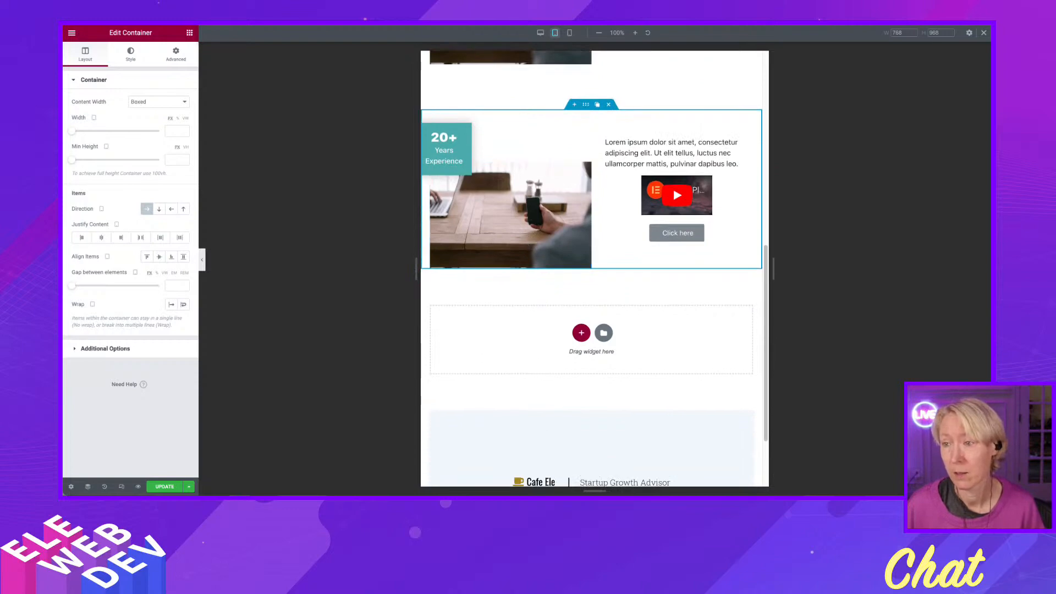
# Return to desktop view and check the advanced layout settings of the new section's 20+ icon box and its image.
pyautogui.click(540, 33)
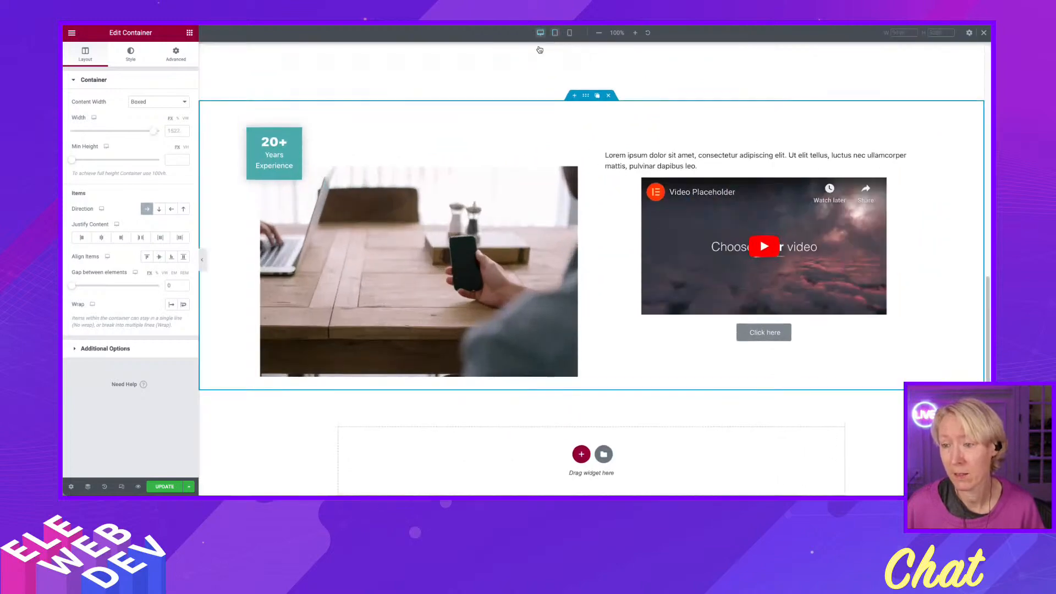
pyautogui.rightClick(300, 128)
pyautogui.click(330, 123)
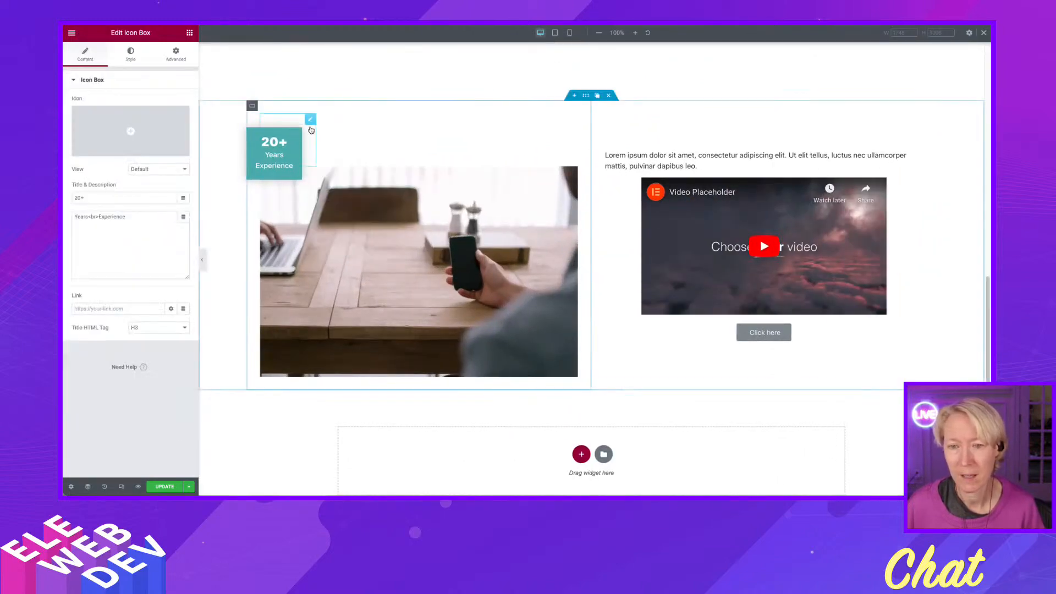
pyautogui.click(176, 55)
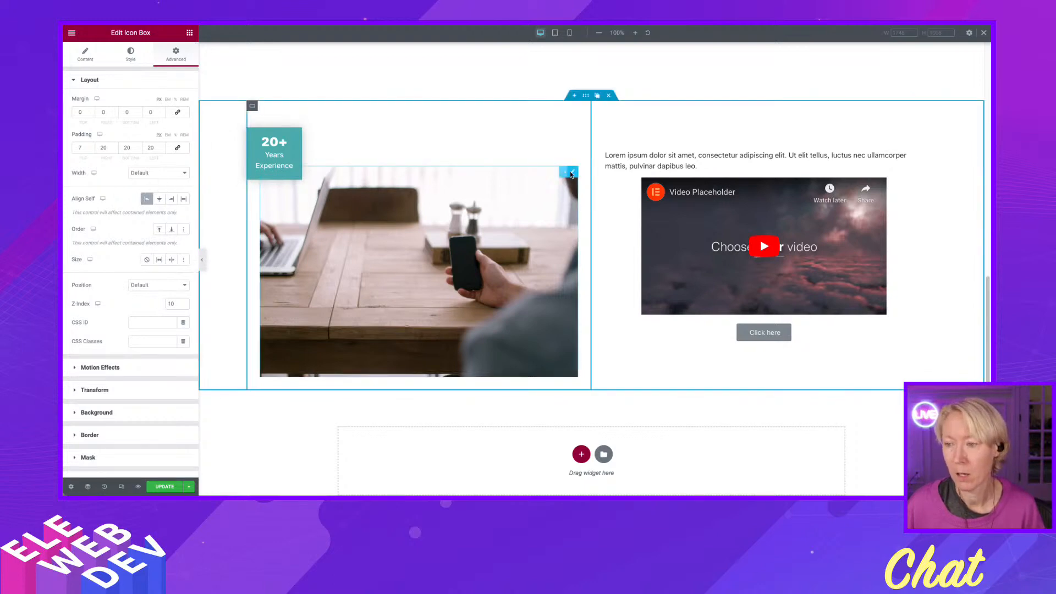
pyautogui.rightClick(571, 174)
pyautogui.click(587, 180)
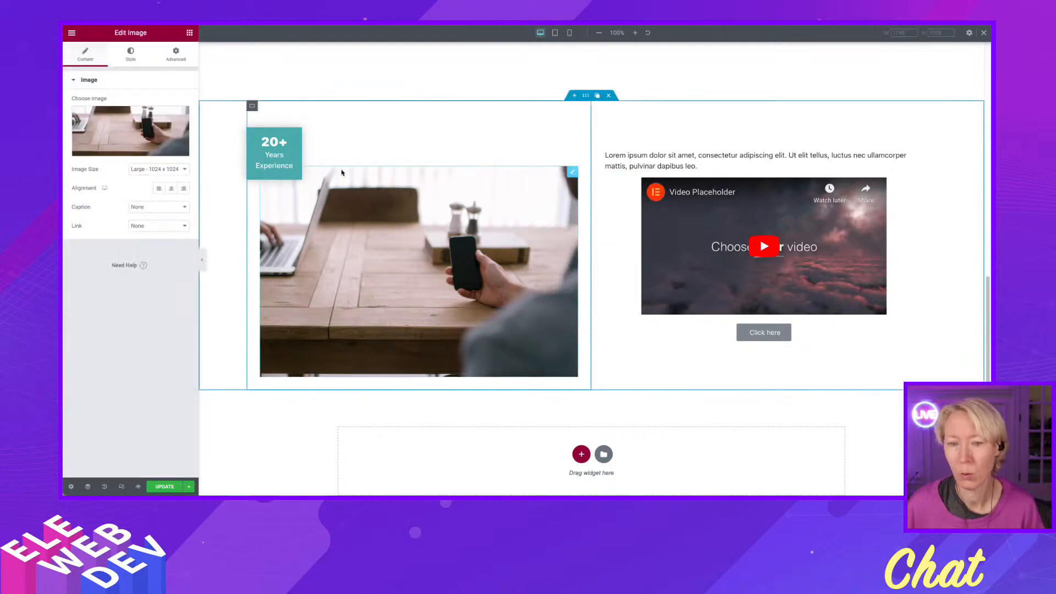
pyautogui.click(176, 54)
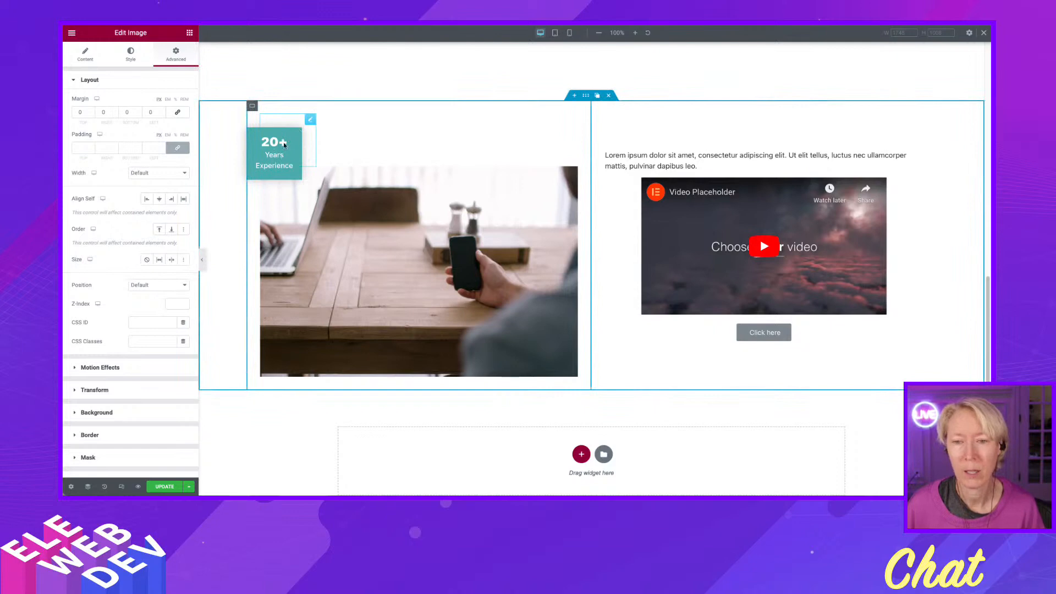
# Try Stretch, Center and End as the 20+ icon box's Align Self option, and return it to Start.
pyautogui.rightClick(309, 122)
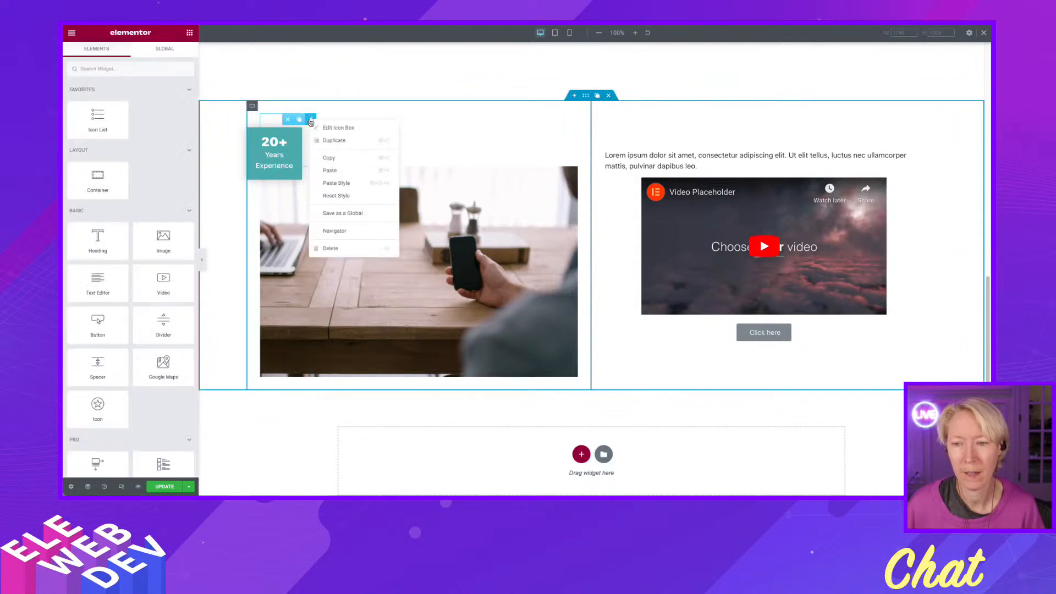
pyautogui.click(335, 128)
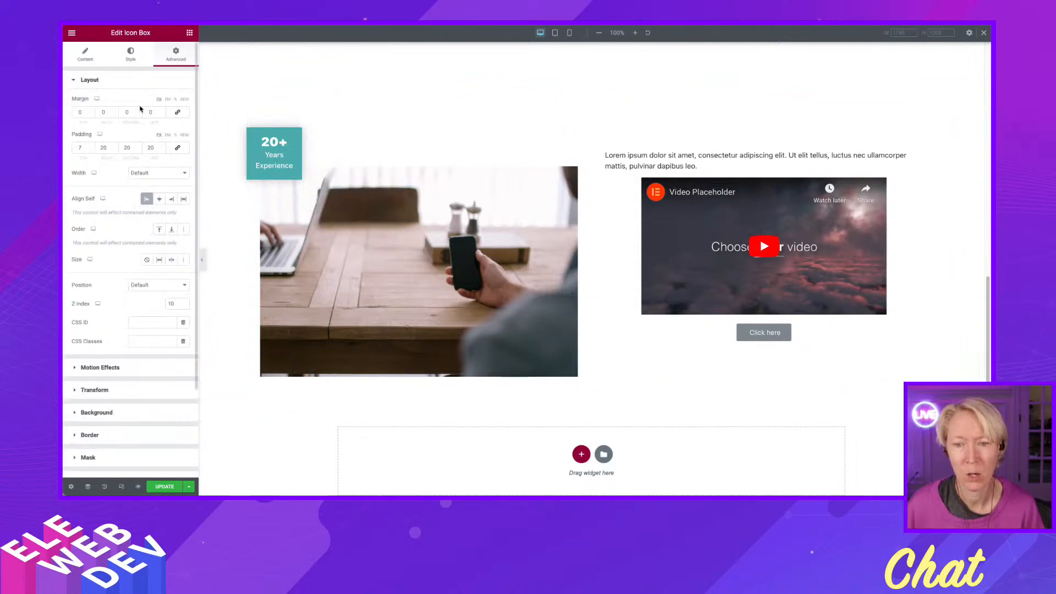
pyautogui.click(148, 200)
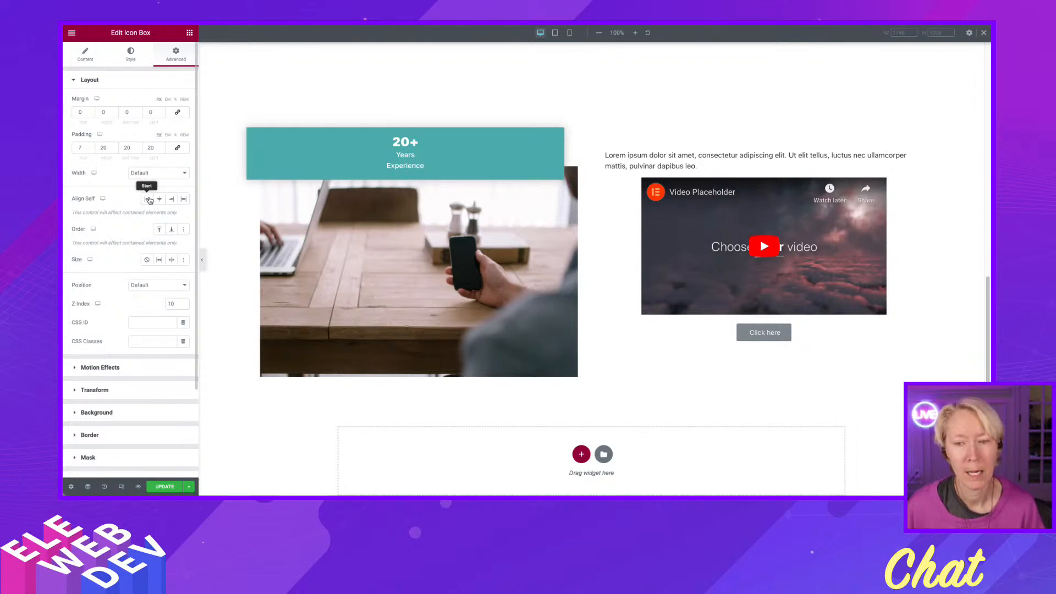
pyautogui.click(184, 200)
pyautogui.click(184, 201)
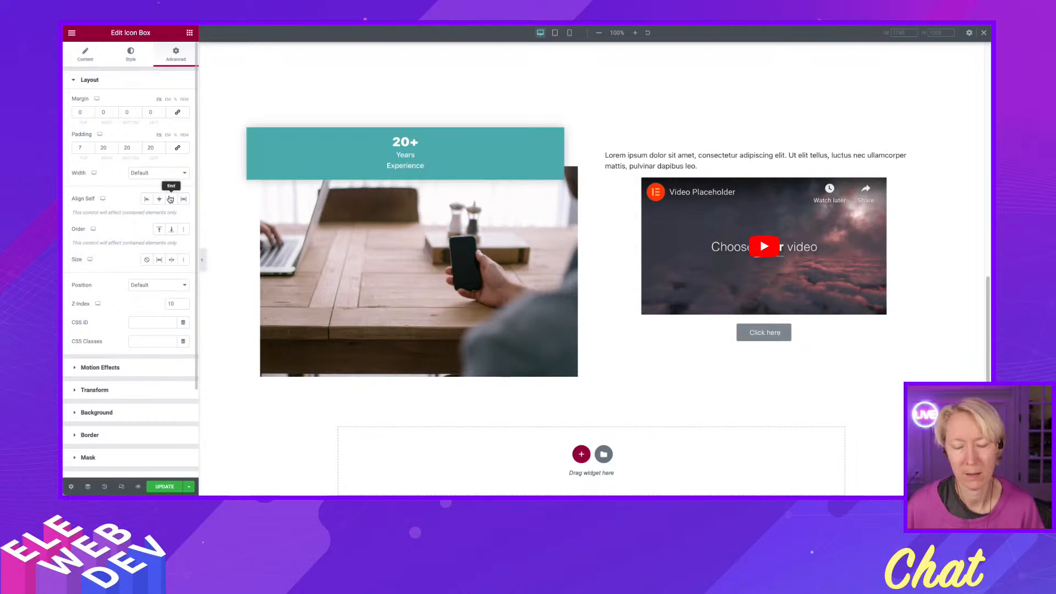
pyautogui.click(148, 199)
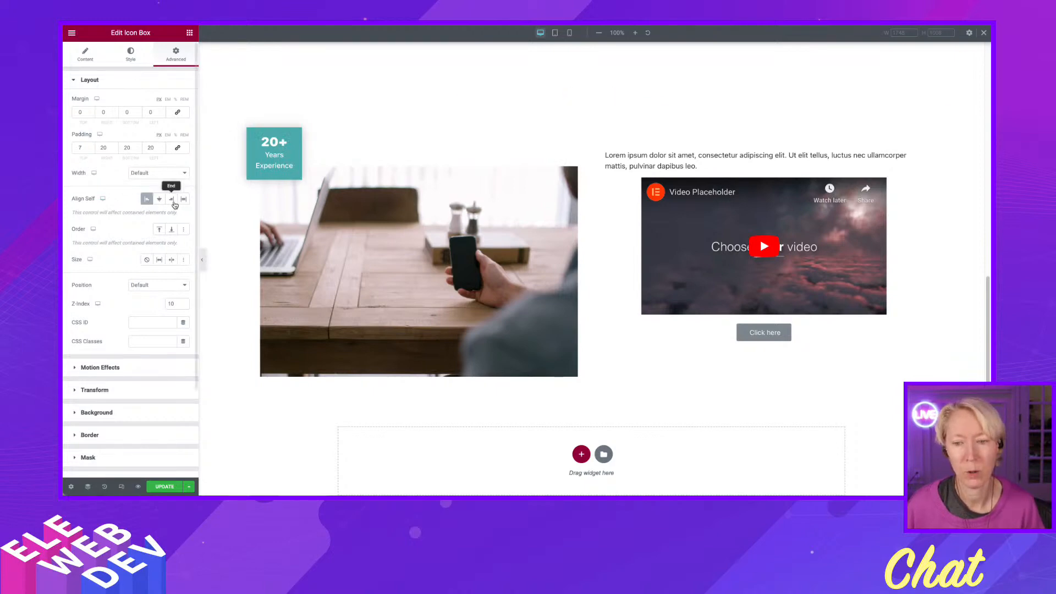
pyautogui.click(159, 201)
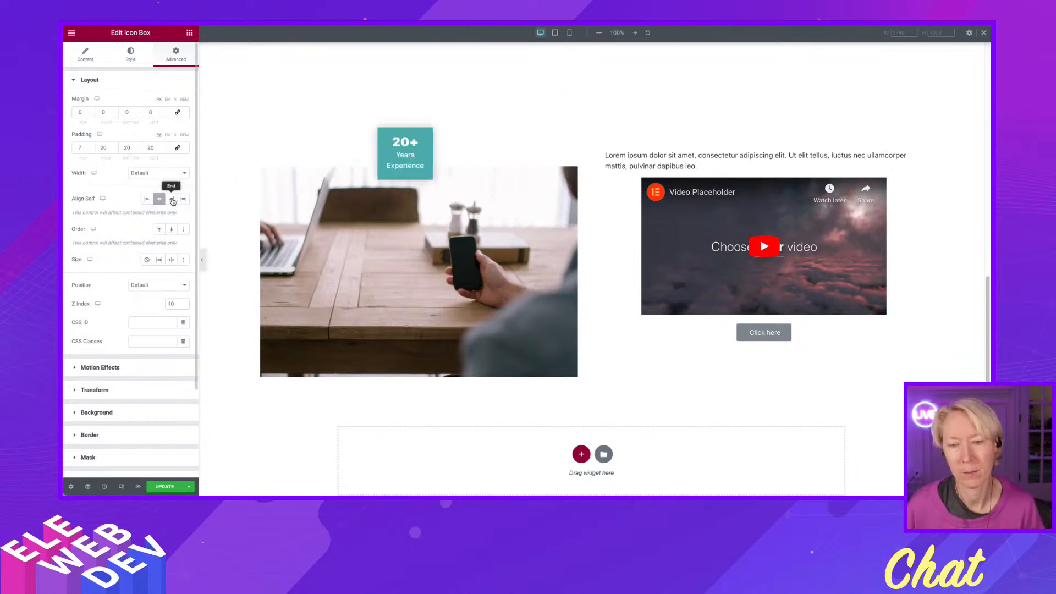
pyautogui.click(172, 200)
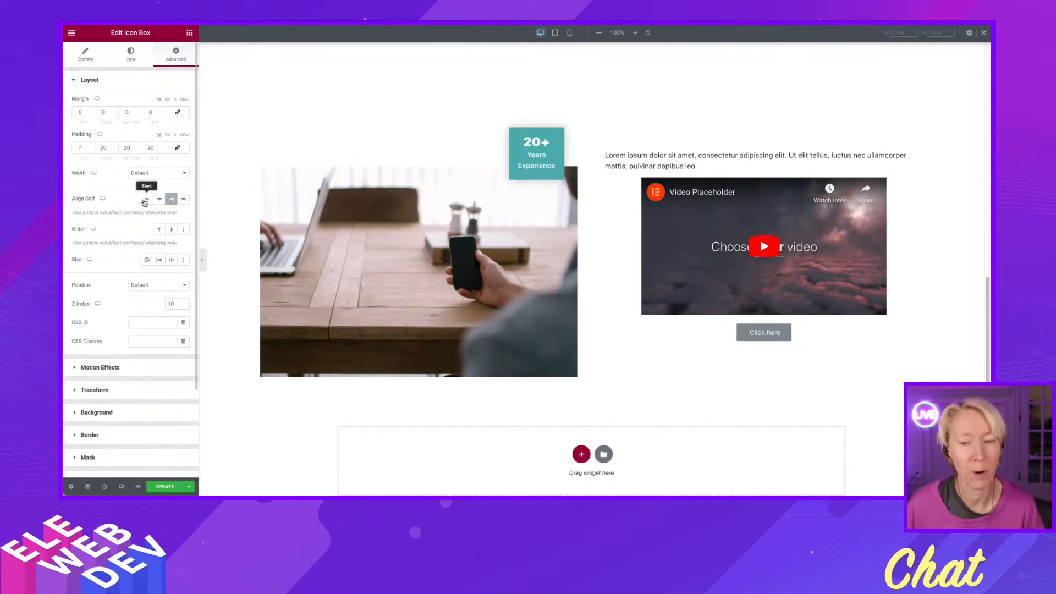
pyautogui.click(144, 201)
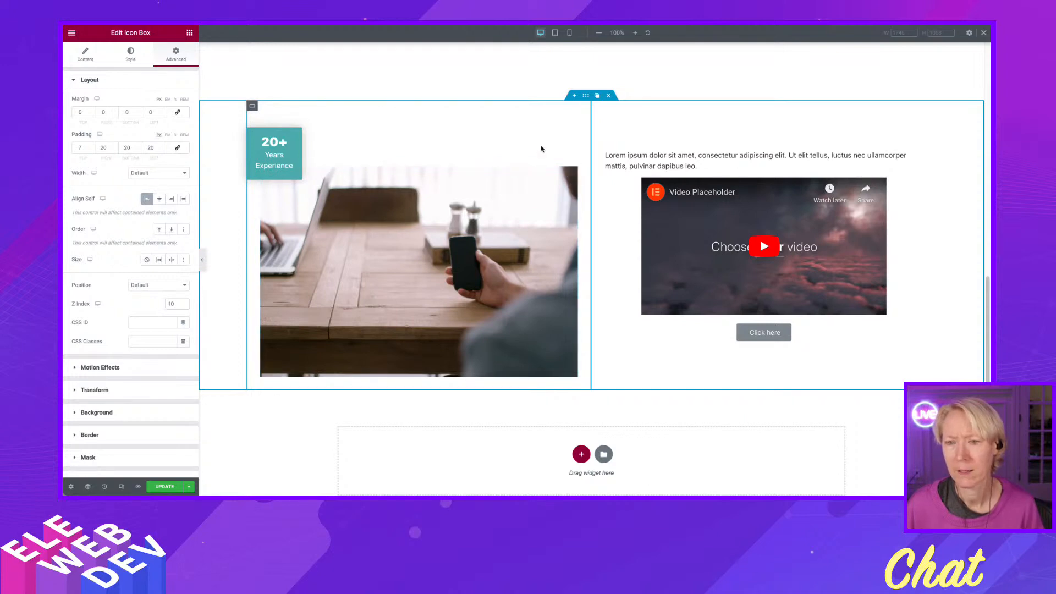
# Unlink the bottom section container's desktop padding, set left and right to 20 with top and bottom at 0, and update the page.
pyautogui.rightClick(590, 100)
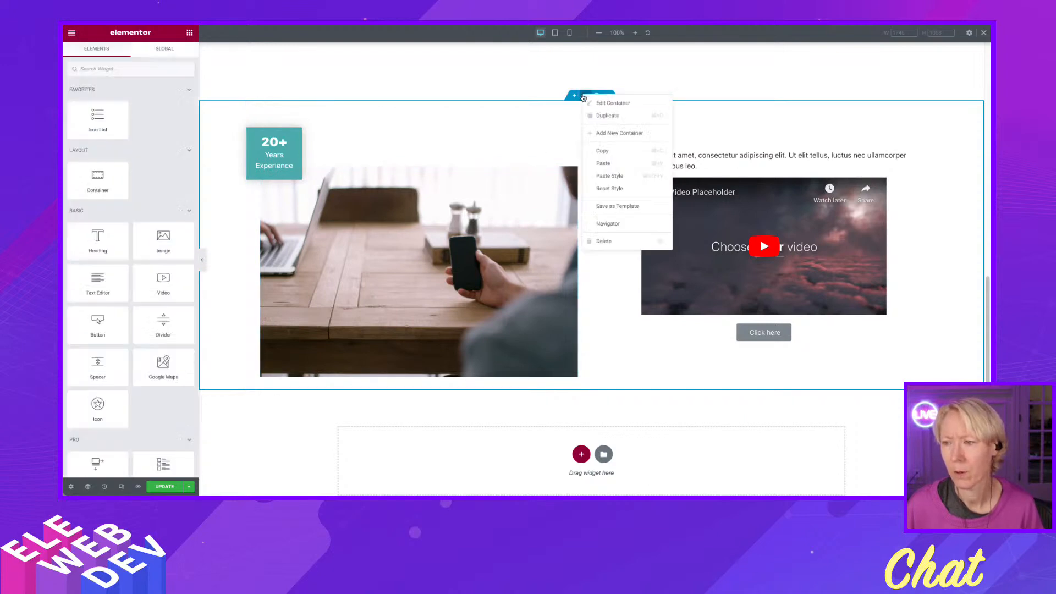
pyautogui.click(595, 103)
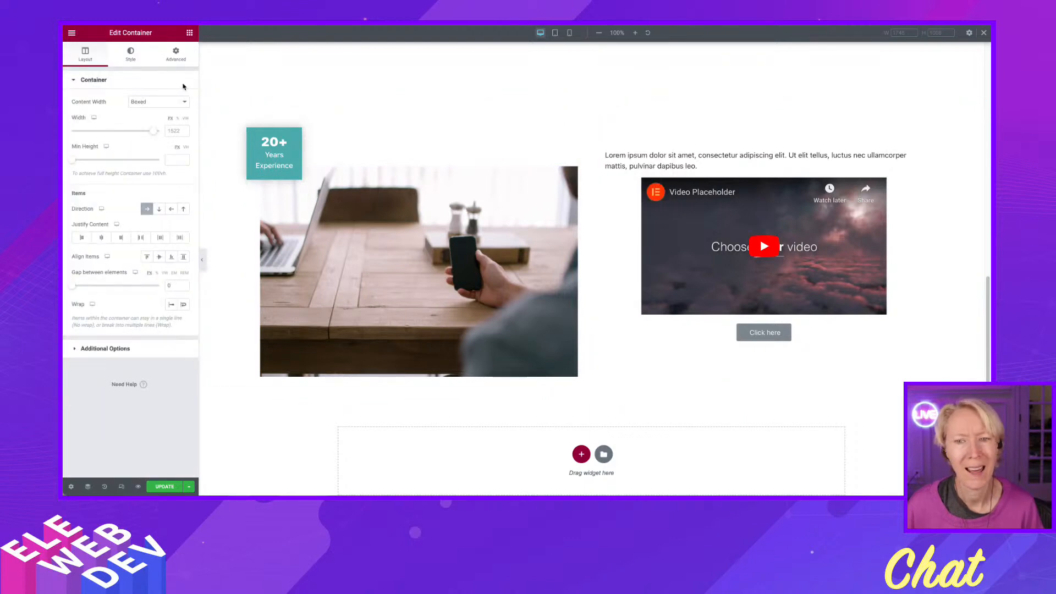
pyautogui.click(170, 64)
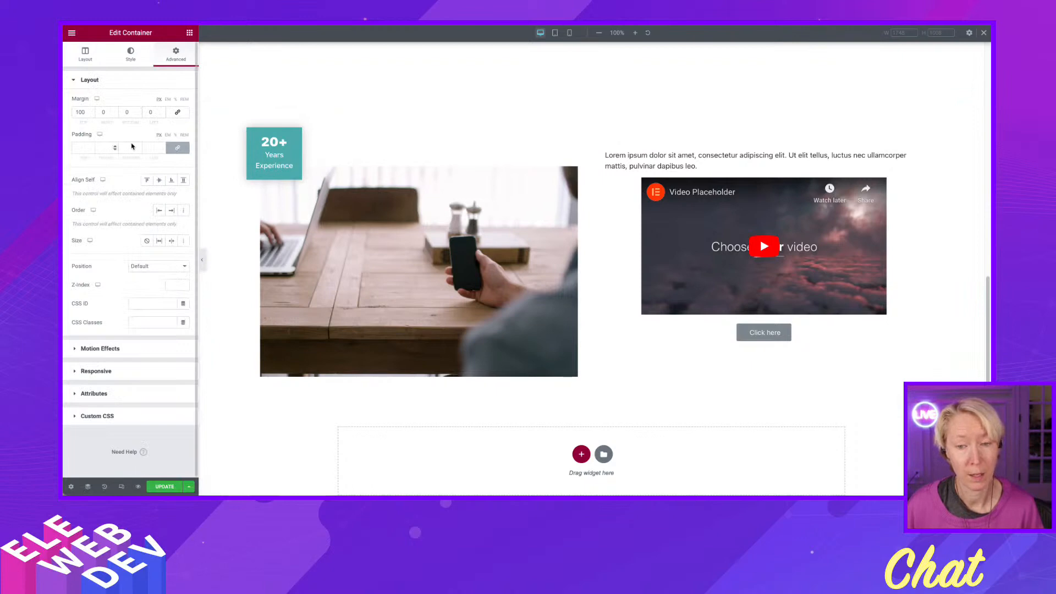
pyautogui.click(160, 147)
pyautogui.click(175, 148)
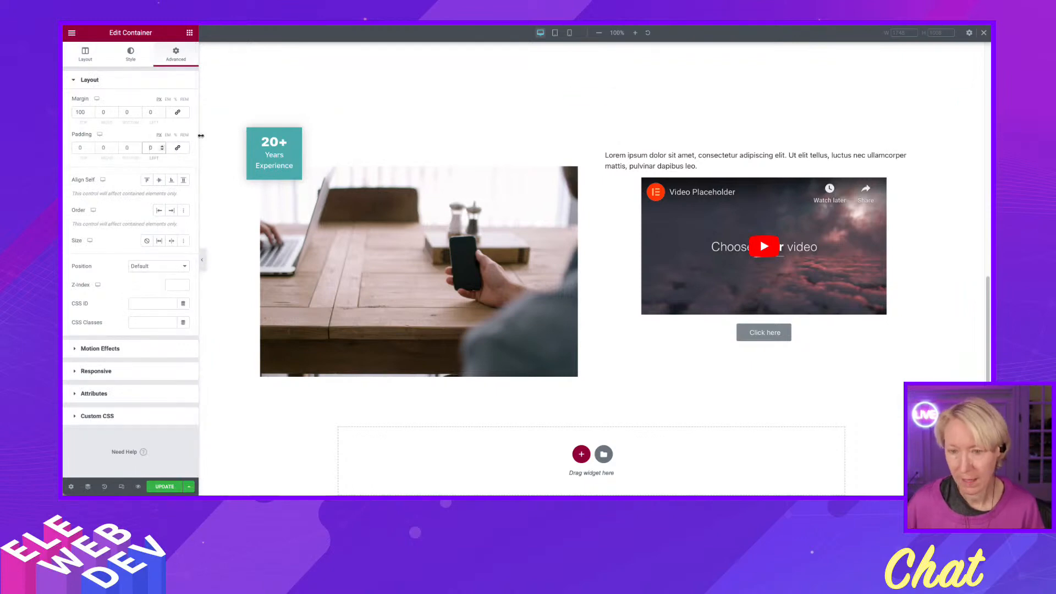
pyautogui.write('2')
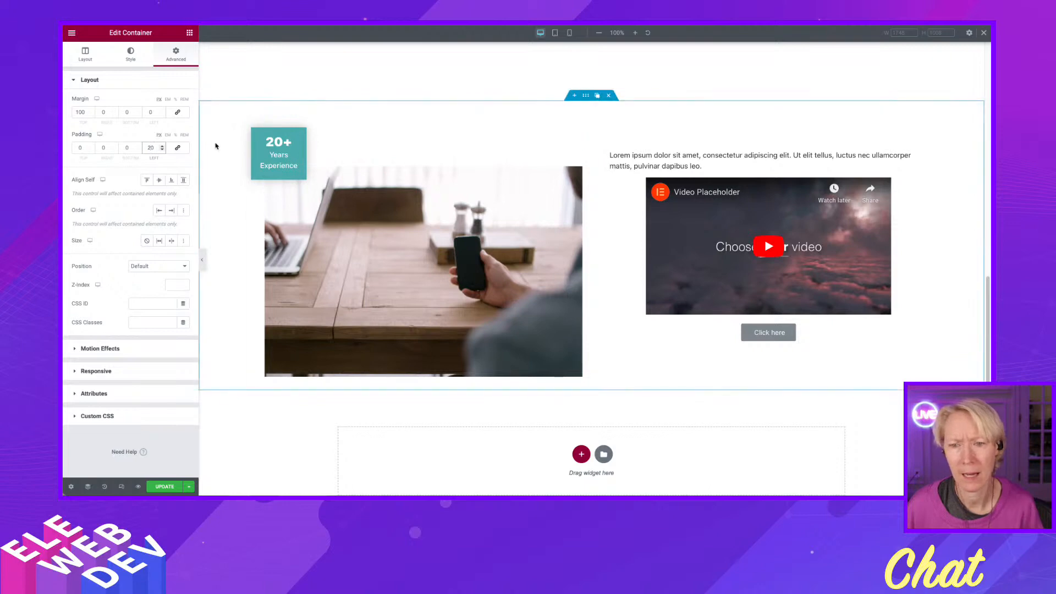
pyautogui.click(102, 151)
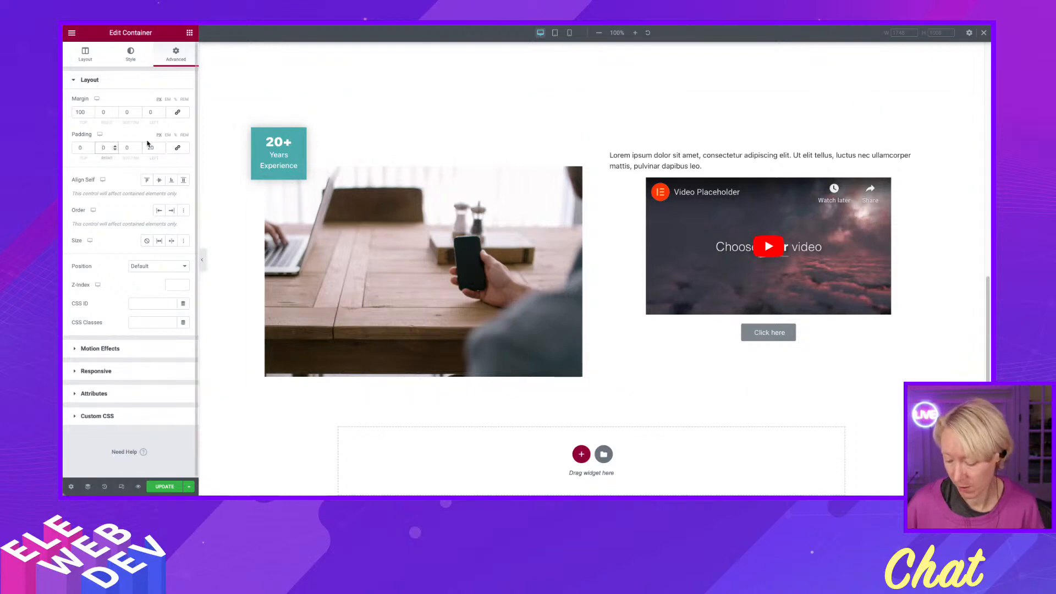
pyautogui.write('2')
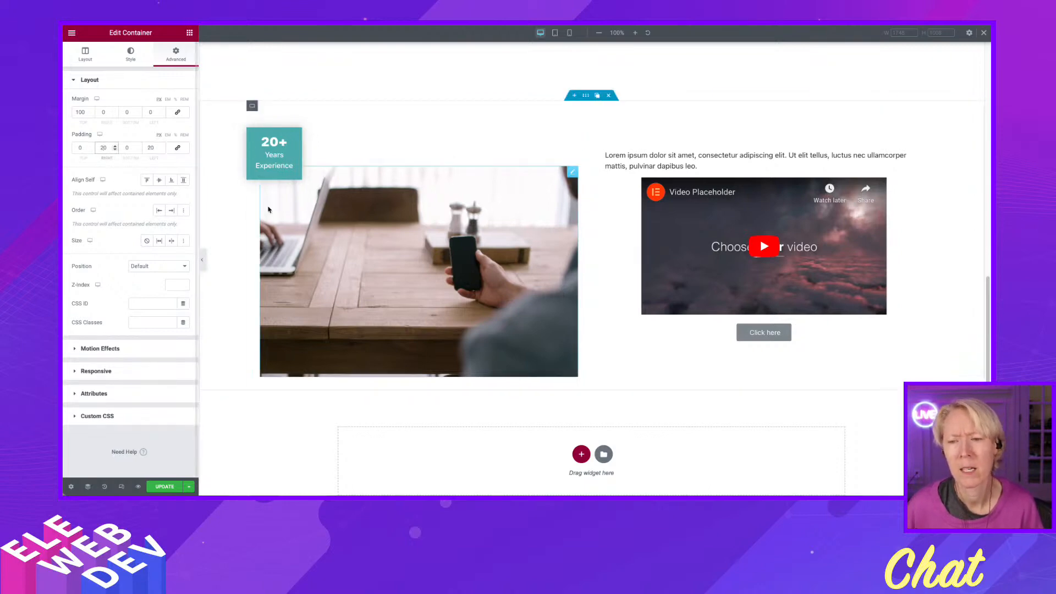
pyautogui.click(164, 486)
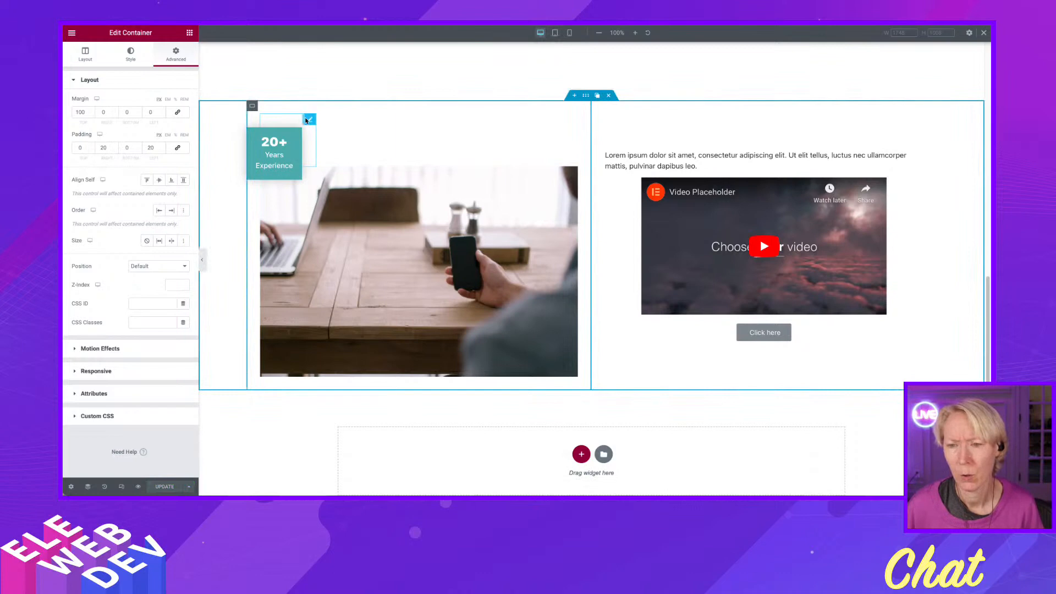
# Reset the Transform offset of the 20+ icon box in the bottom two-column section.
pyautogui.rightClick(309, 121)
pyautogui.click(328, 126)
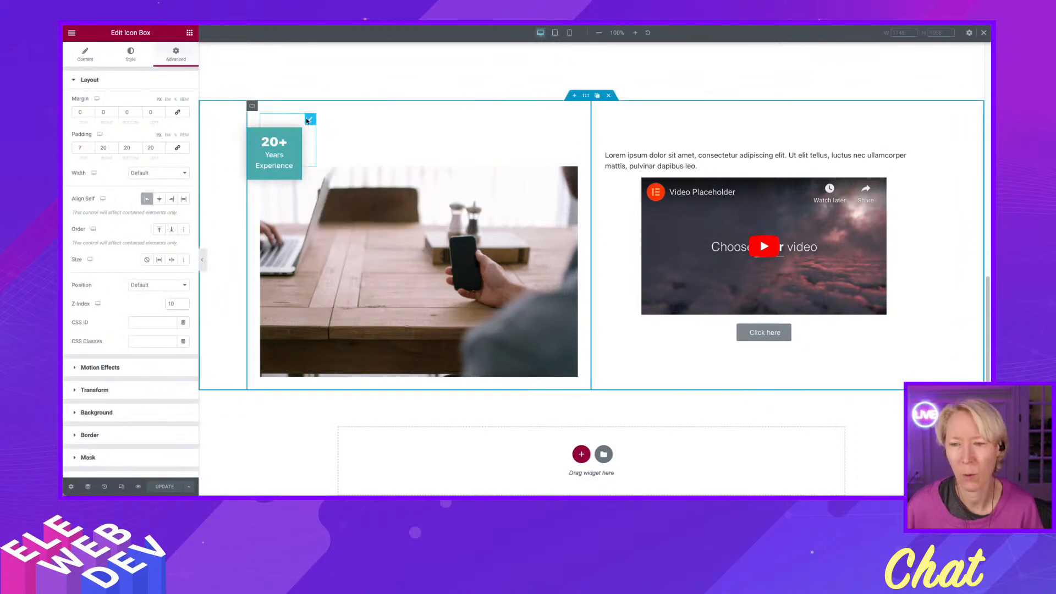
pyautogui.rightClick(309, 120)
pyautogui.click(331, 126)
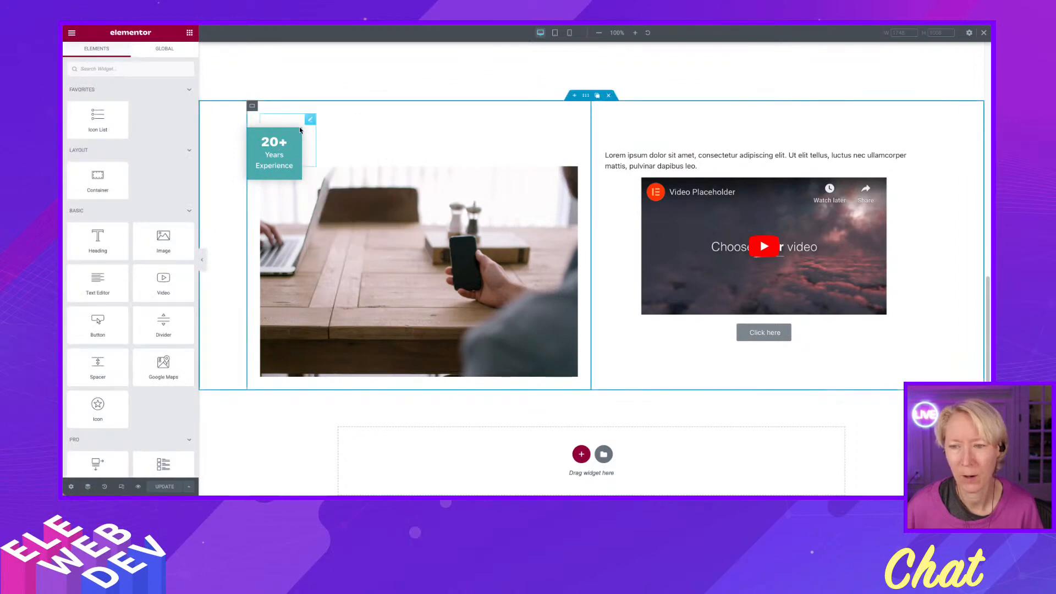
pyautogui.rightClick(312, 121)
pyautogui.click(329, 127)
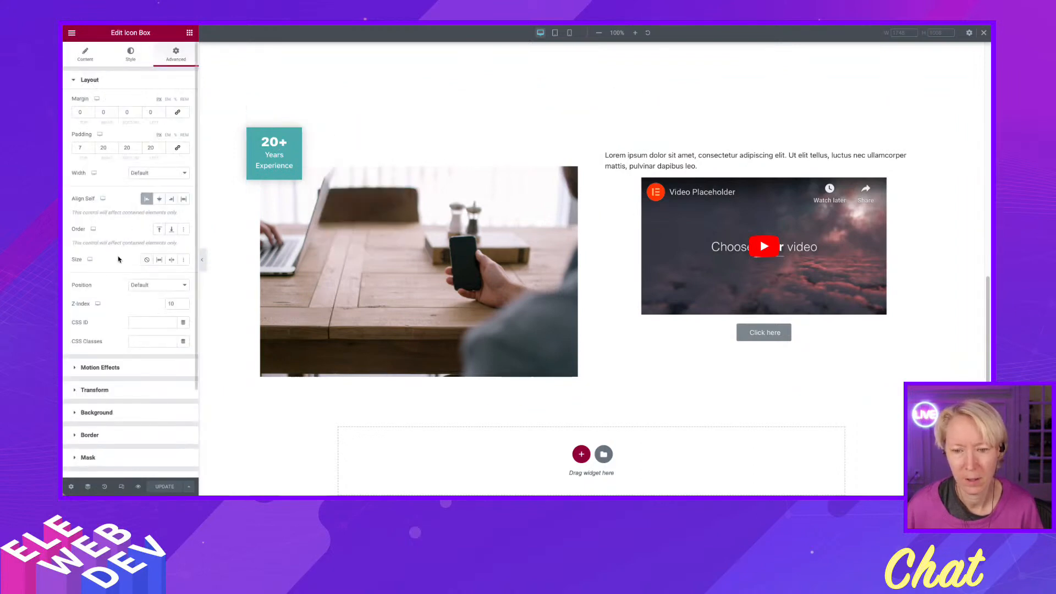
pyautogui.click(119, 391)
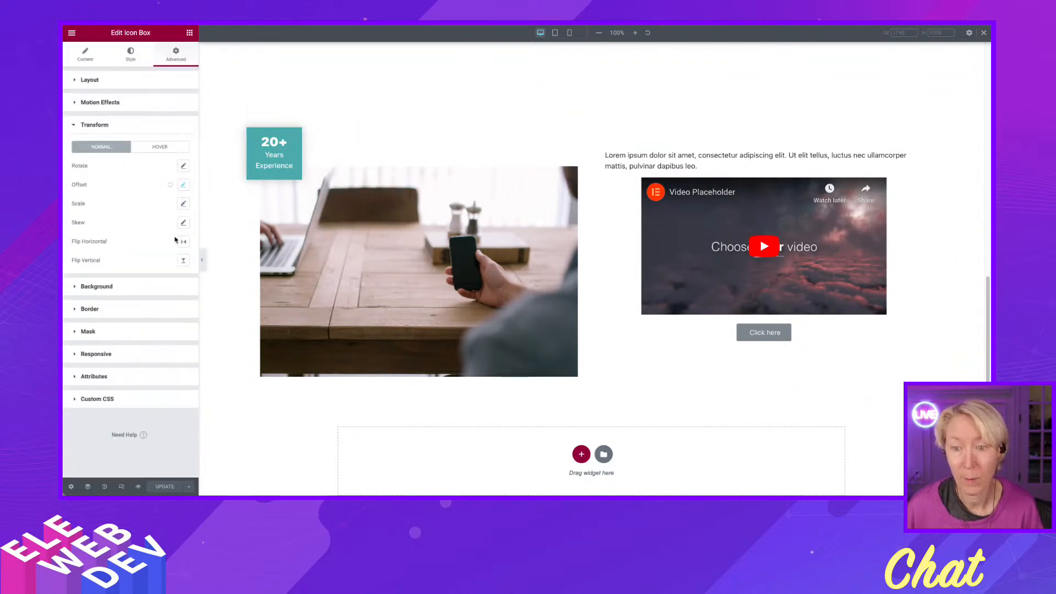
pyautogui.click(170, 186)
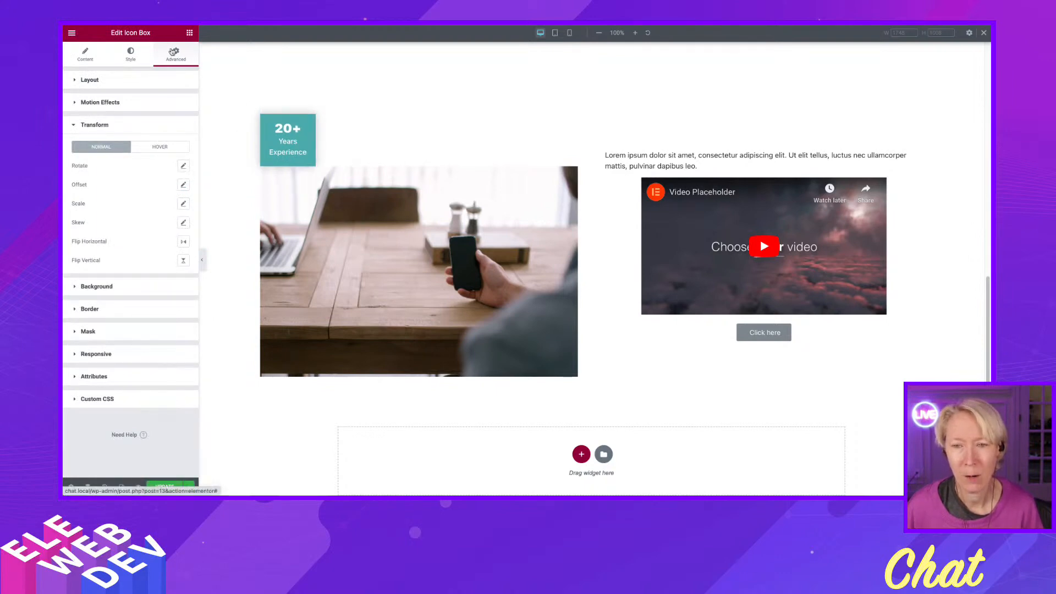
# Set the icon box's Position to Absolute and update the page.
pyautogui.click(147, 84)
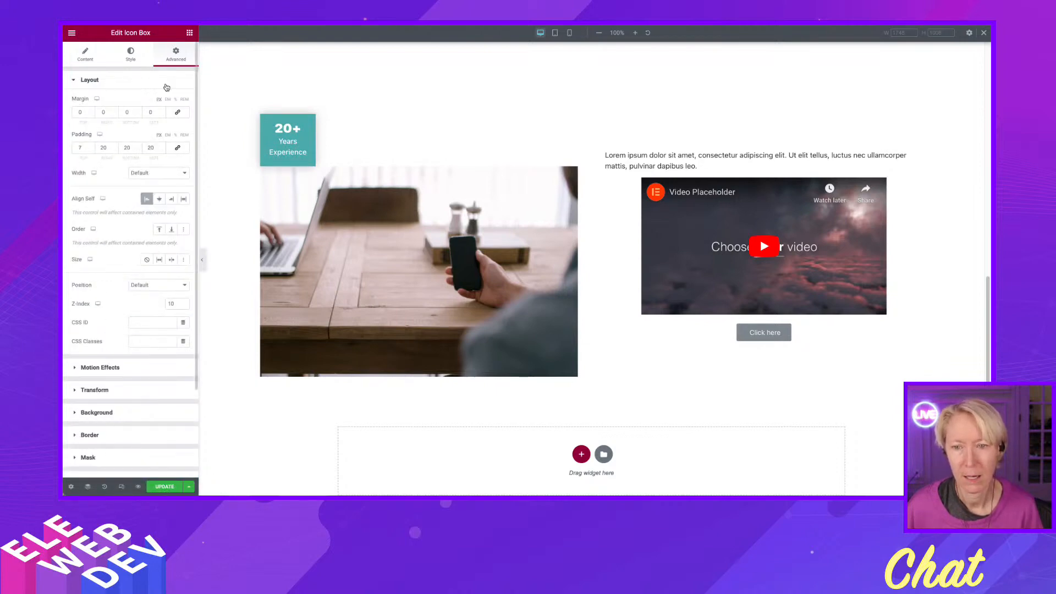
pyautogui.click(140, 286)
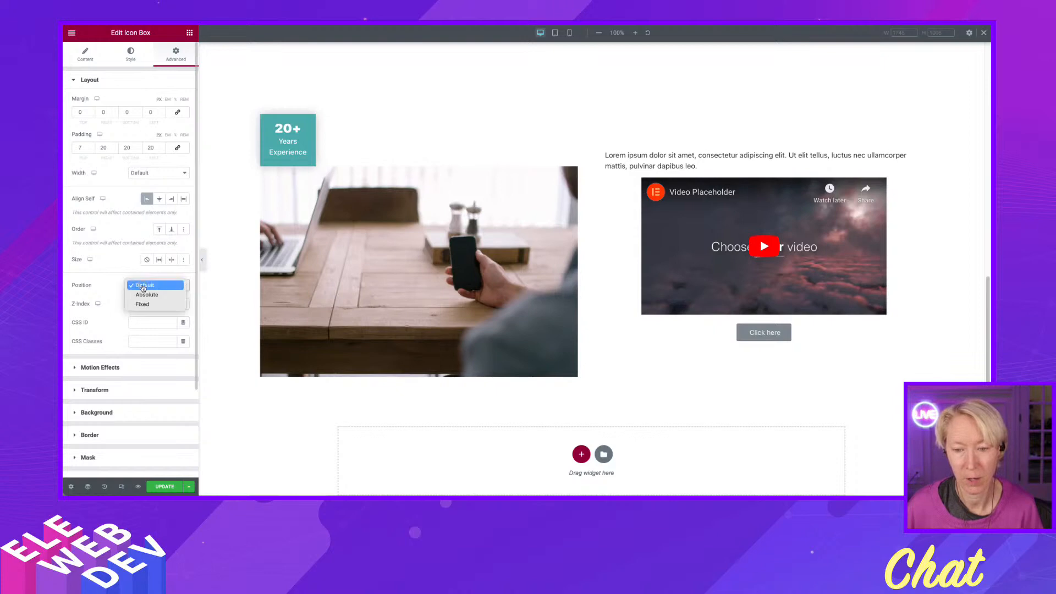
pyautogui.click(142, 295)
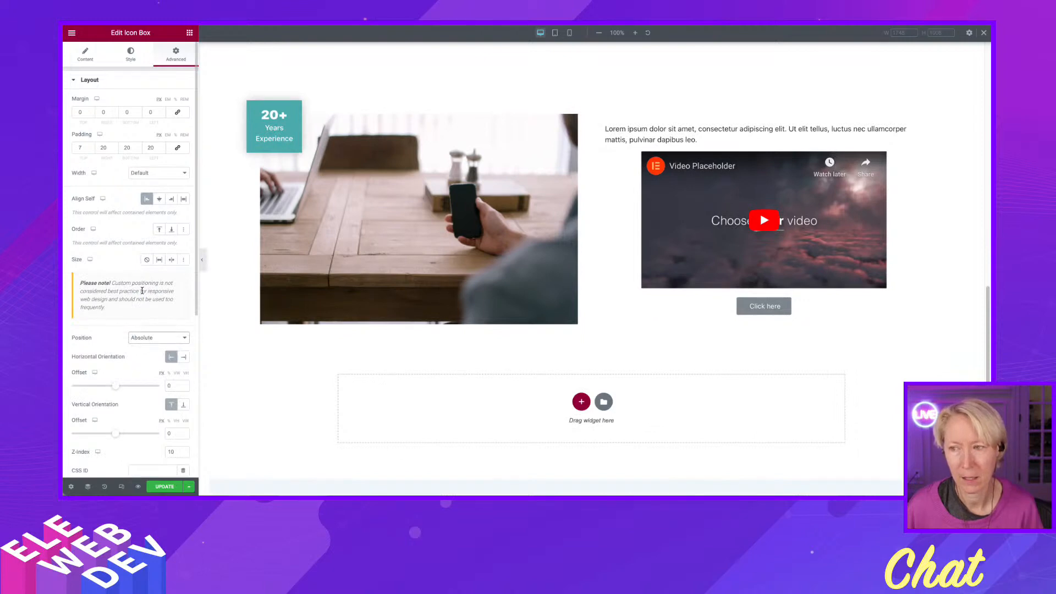
pyautogui.scroll(-1, 153, 407)
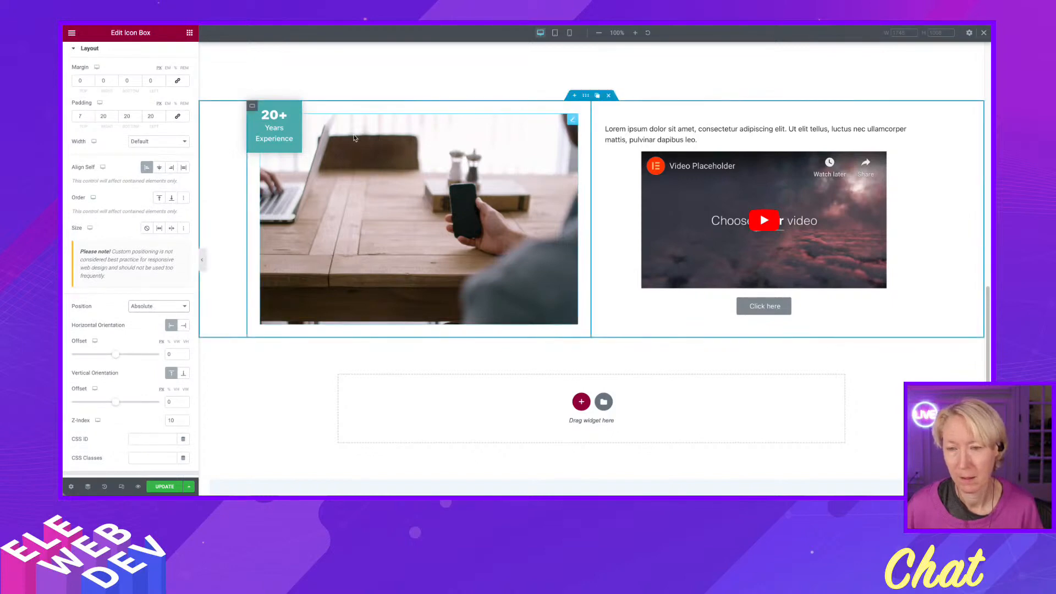
pyautogui.click(165, 486)
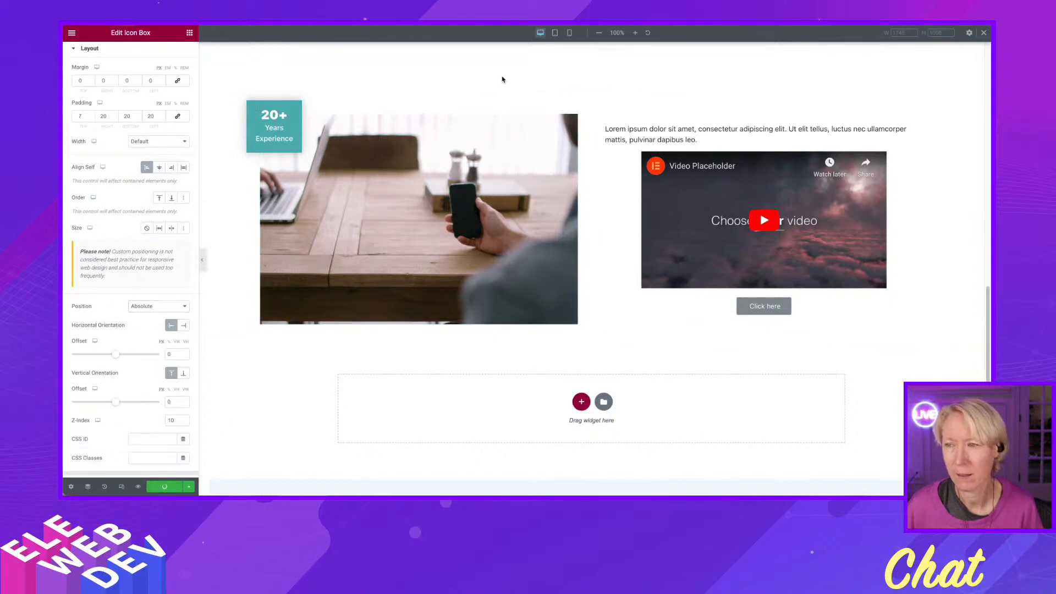
# In tablet view, set the vertical offset of the bottom section's absolutely positioned 20+ icon box to -30.
pyautogui.click(556, 33)
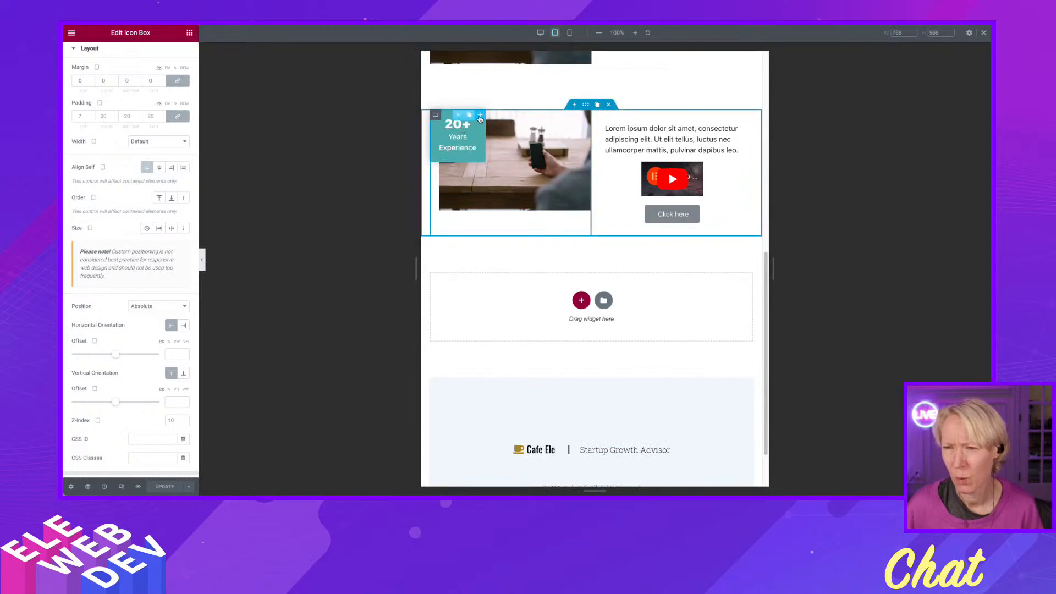
pyautogui.rightClick(480, 119)
pyautogui.click(497, 117)
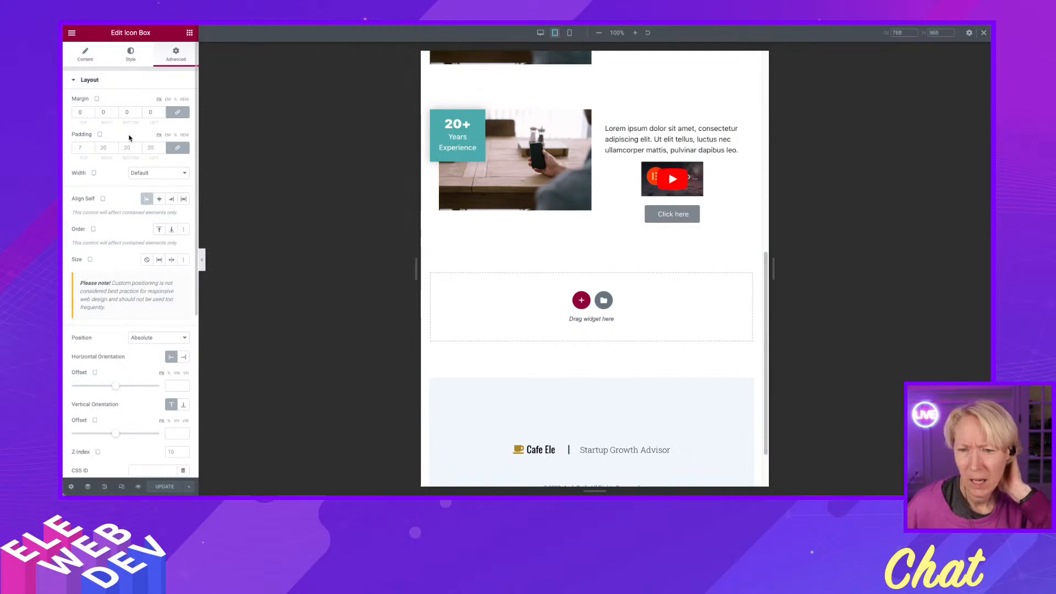
pyautogui.scroll(-2, 121, 367)
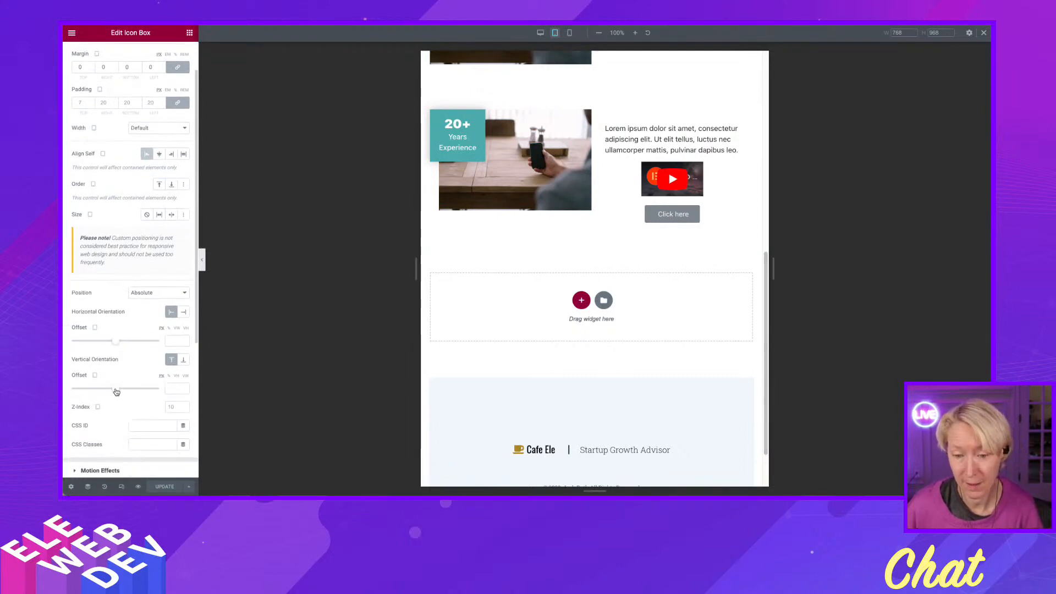
pyautogui.moveTo(116, 391); pyautogui.dragTo(115, 392)
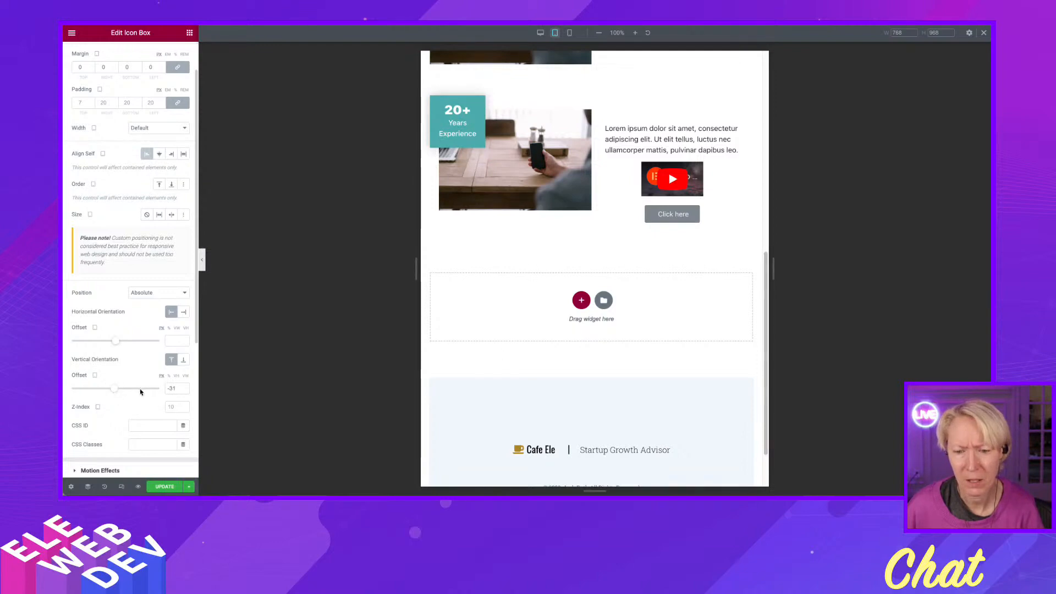
pyautogui.click(184, 390)
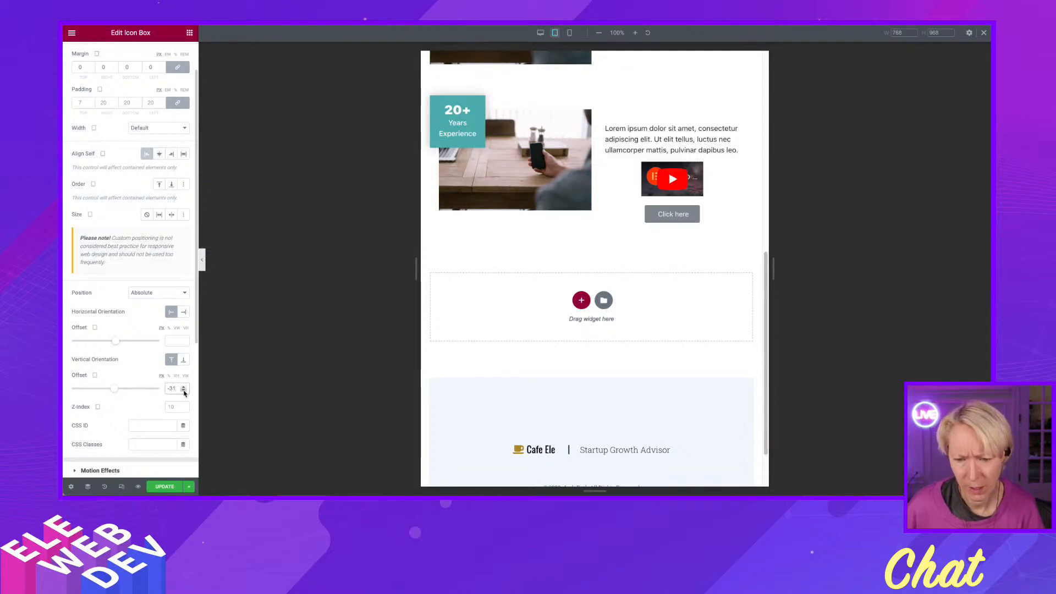
pyautogui.click(183, 386)
pyautogui.click(183, 386)
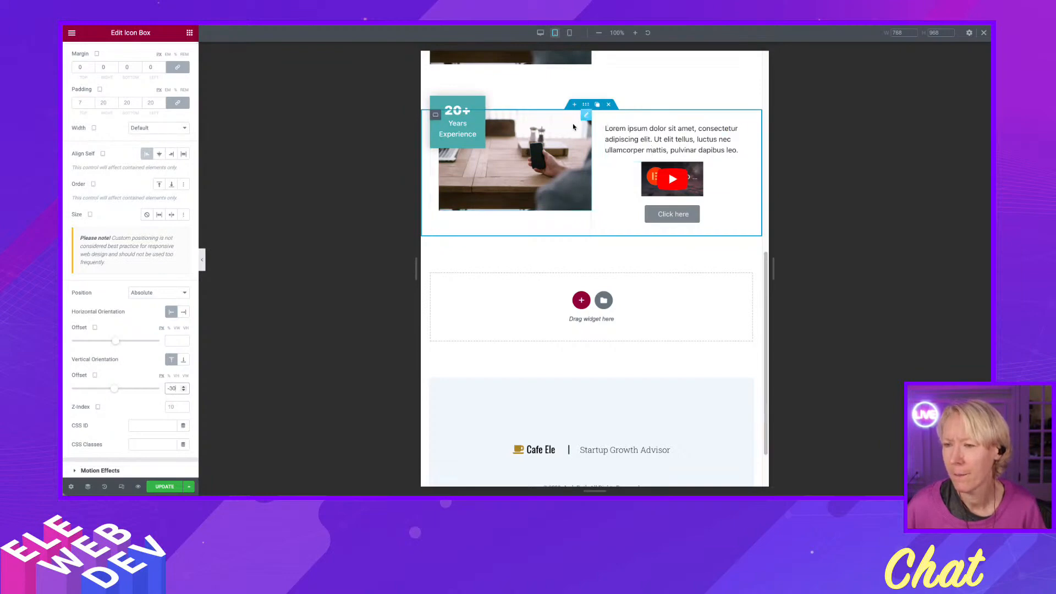
# Unlink the tablet padding of the middle section's container and set its right and left padding to 20.
pyautogui.scroll(4, 557, 241)
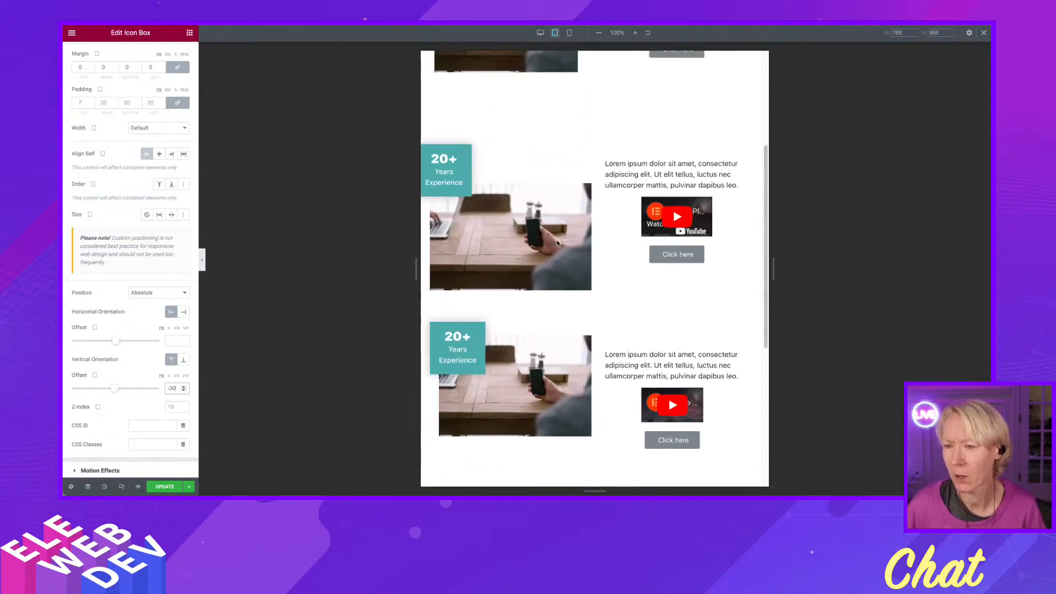
pyautogui.rightClick(585, 127)
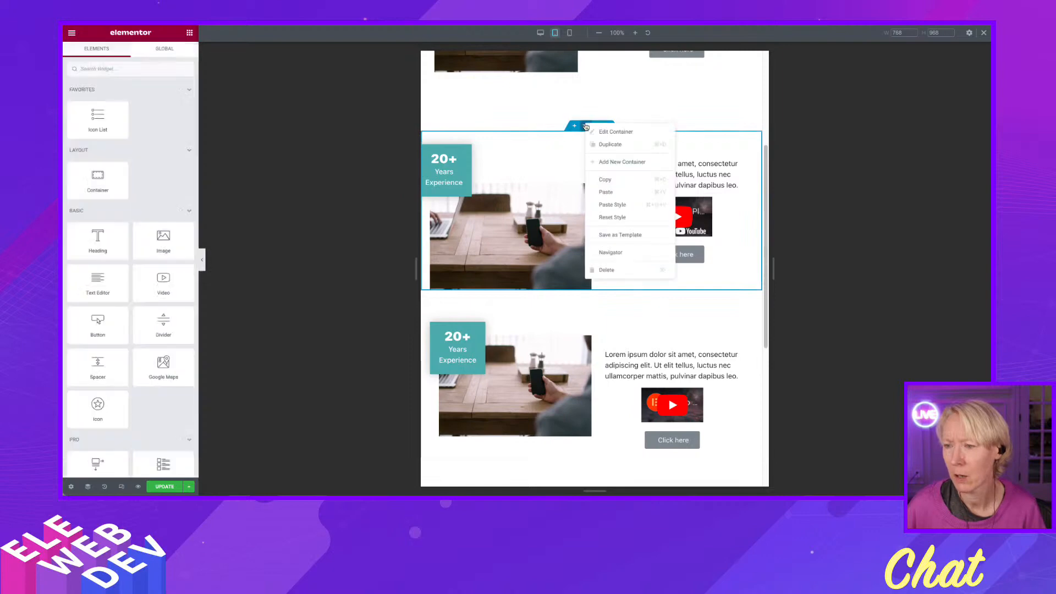
pyautogui.click(610, 132)
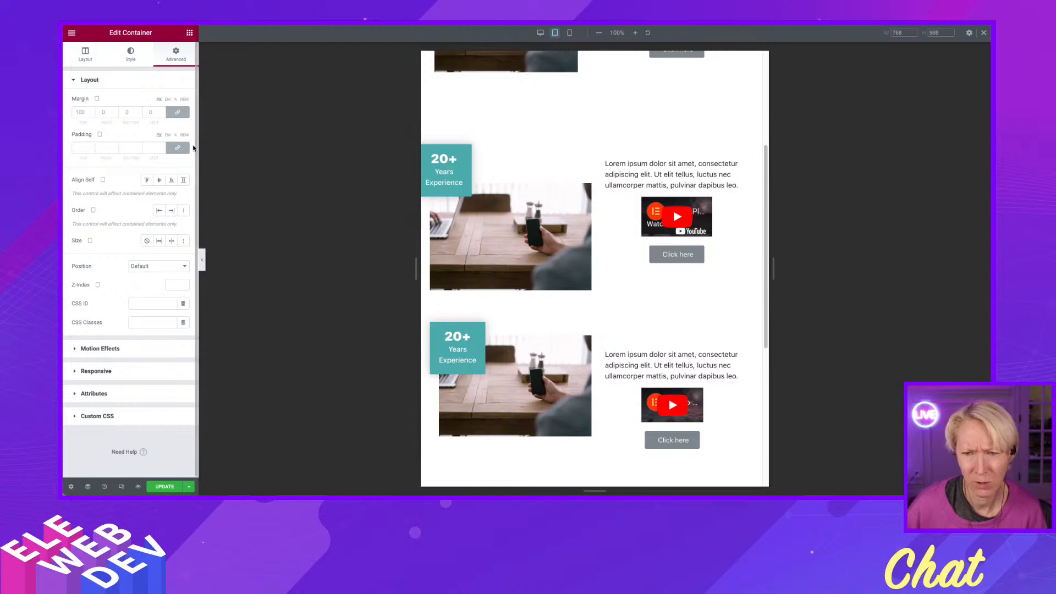
pyautogui.click(178, 149)
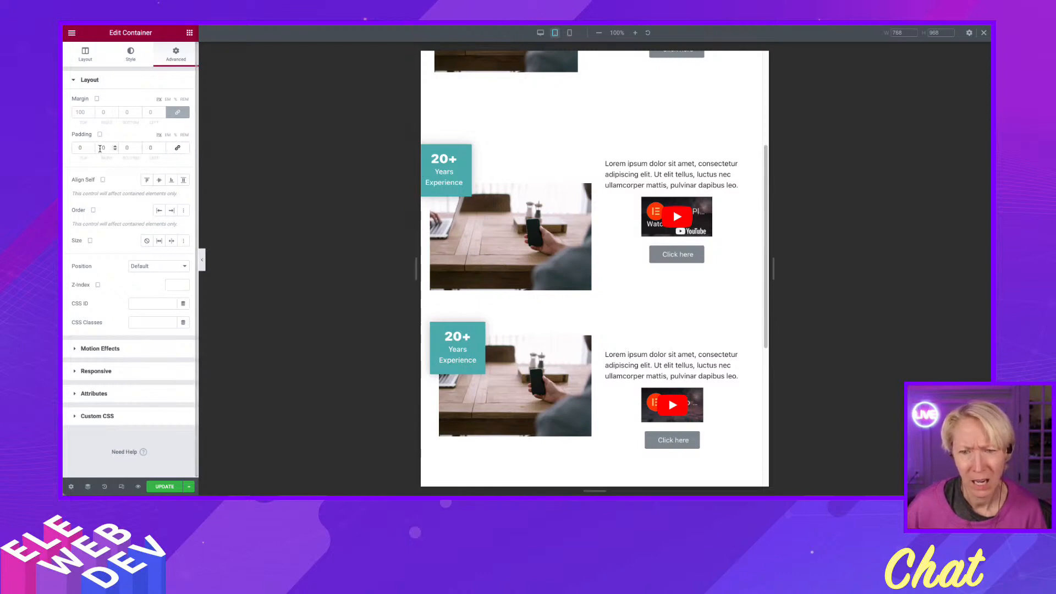
pyautogui.click(100, 149)
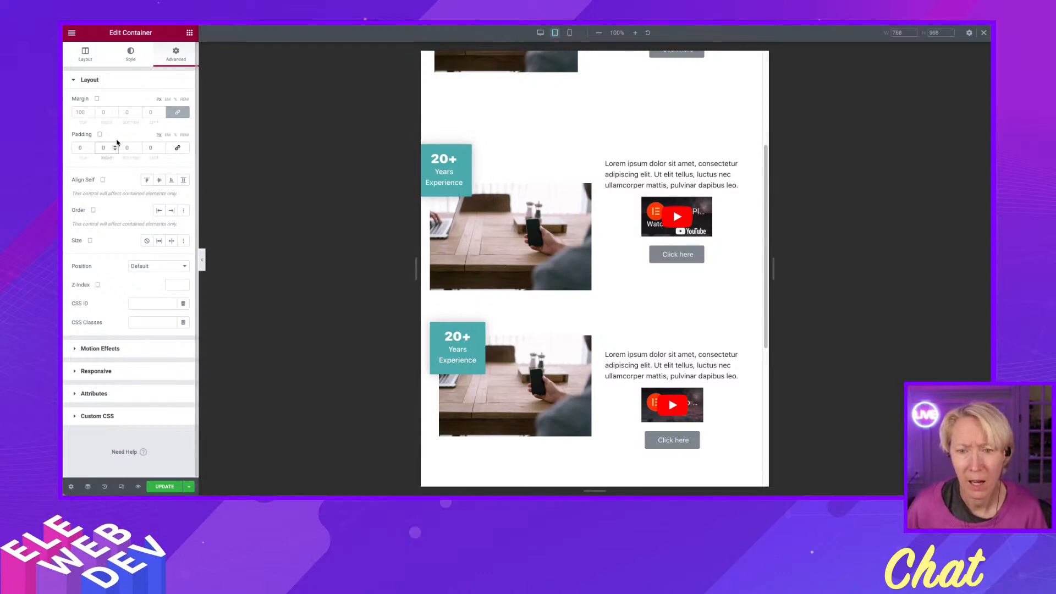
pyautogui.write('20')
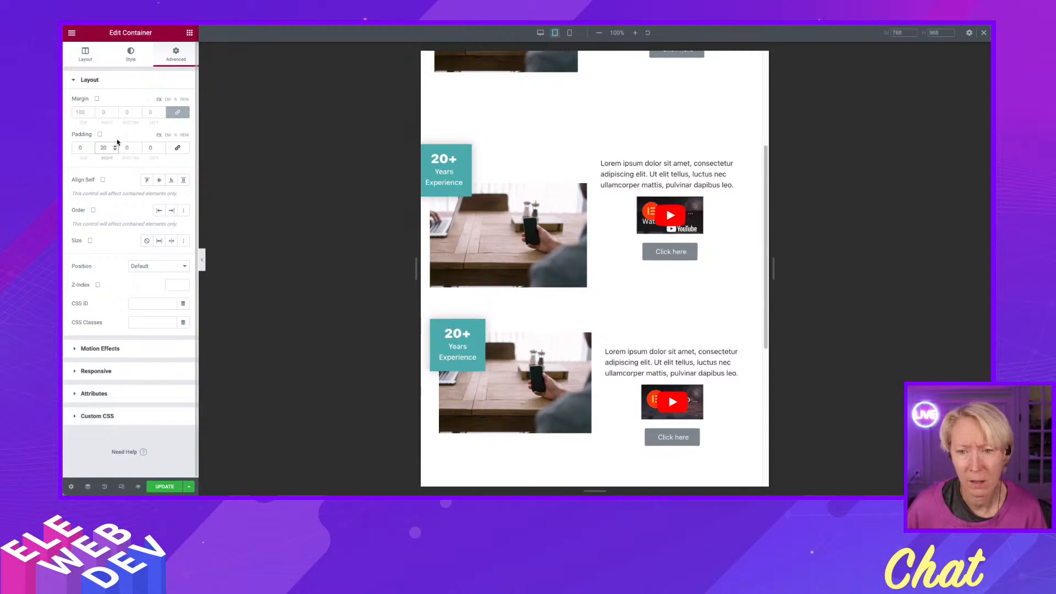
pyautogui.click(148, 147)
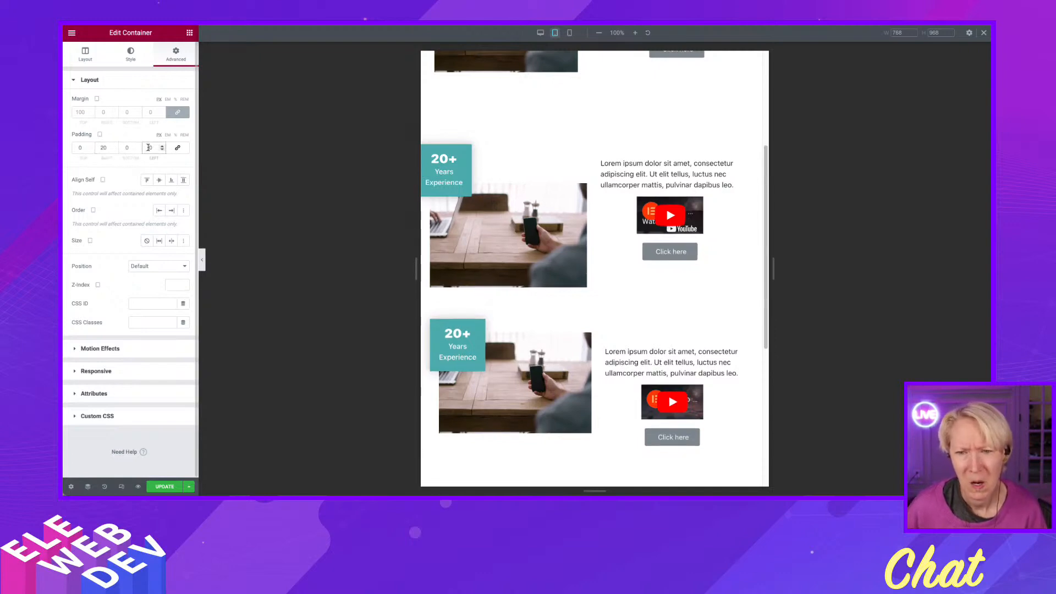
pyautogui.write('20')
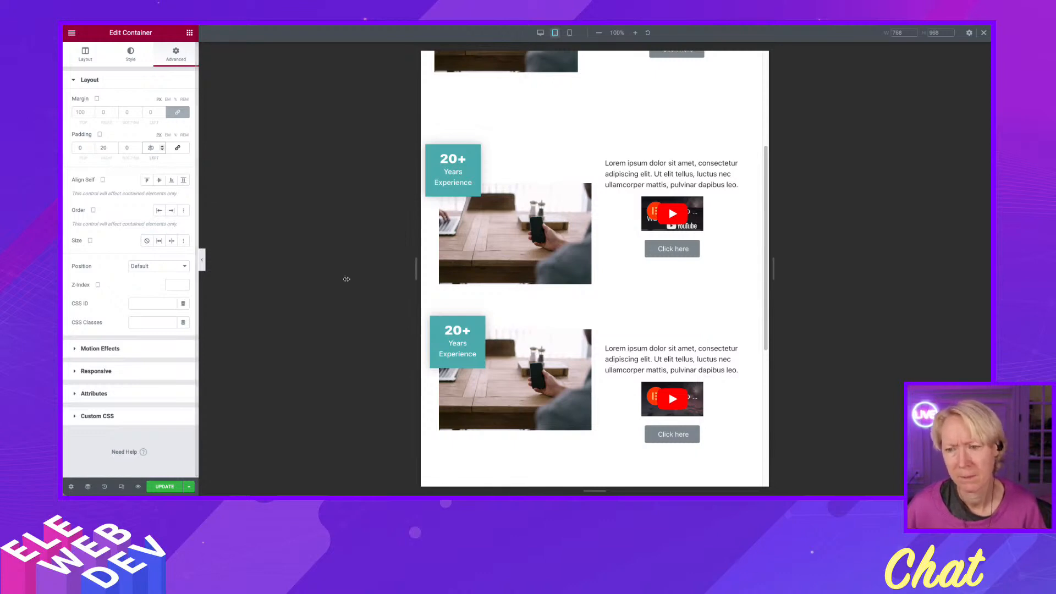
# Unlink the tablet margins of the top section's 20+ icon box and set its top, right and bottom margins to 0.
pyautogui.scroll(4, 539, 316)
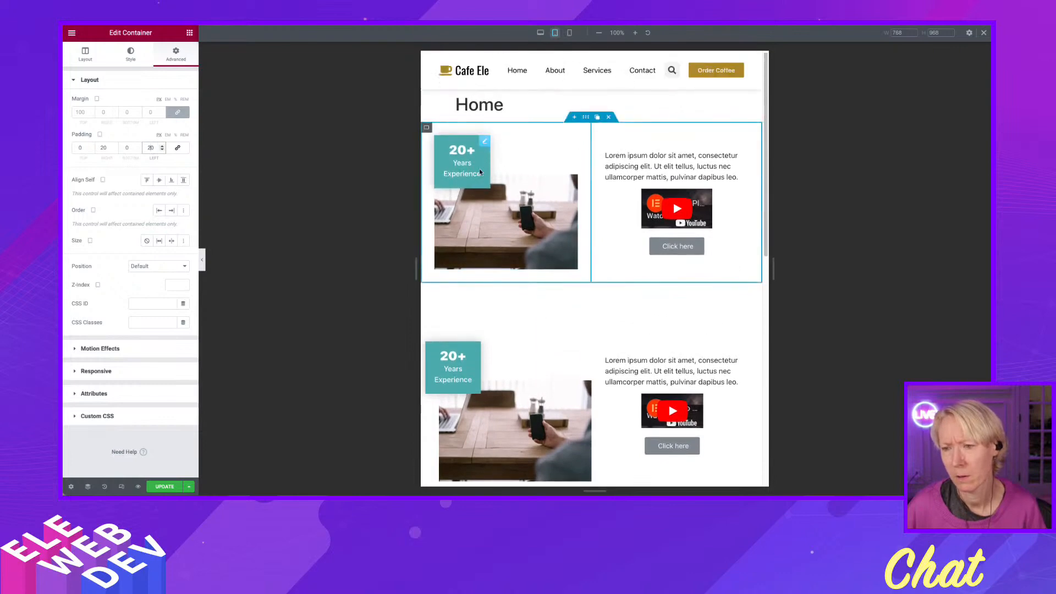
pyautogui.rightClick(485, 142)
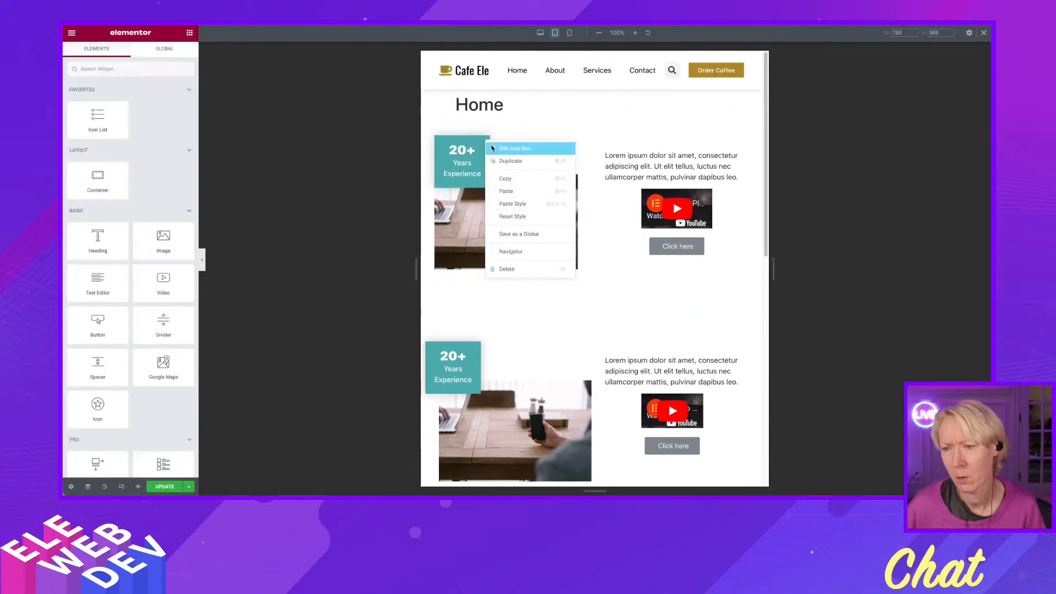
pyautogui.click(514, 148)
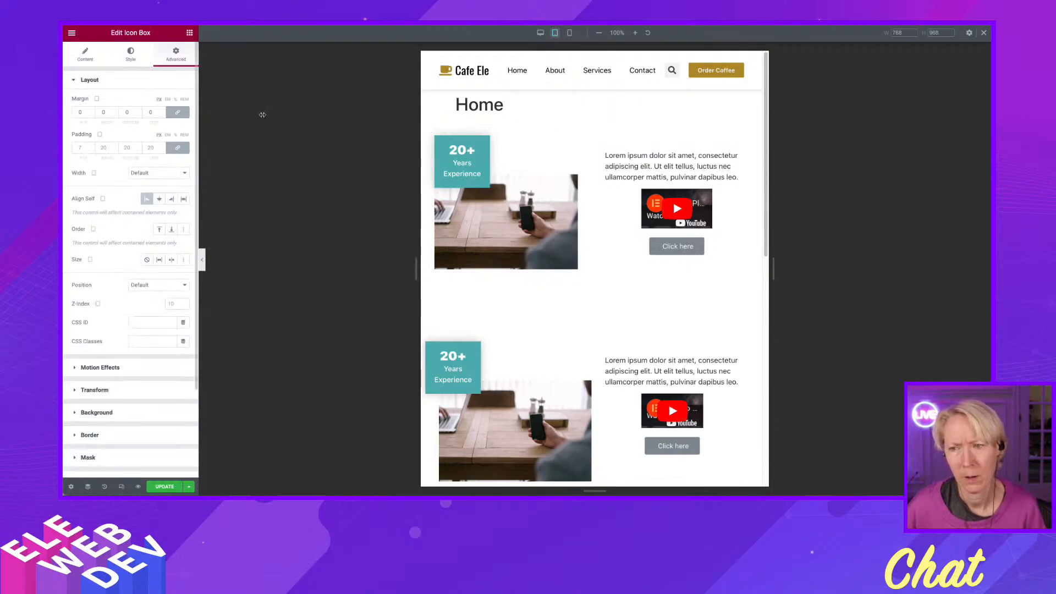
pyautogui.rightClick(481, 139)
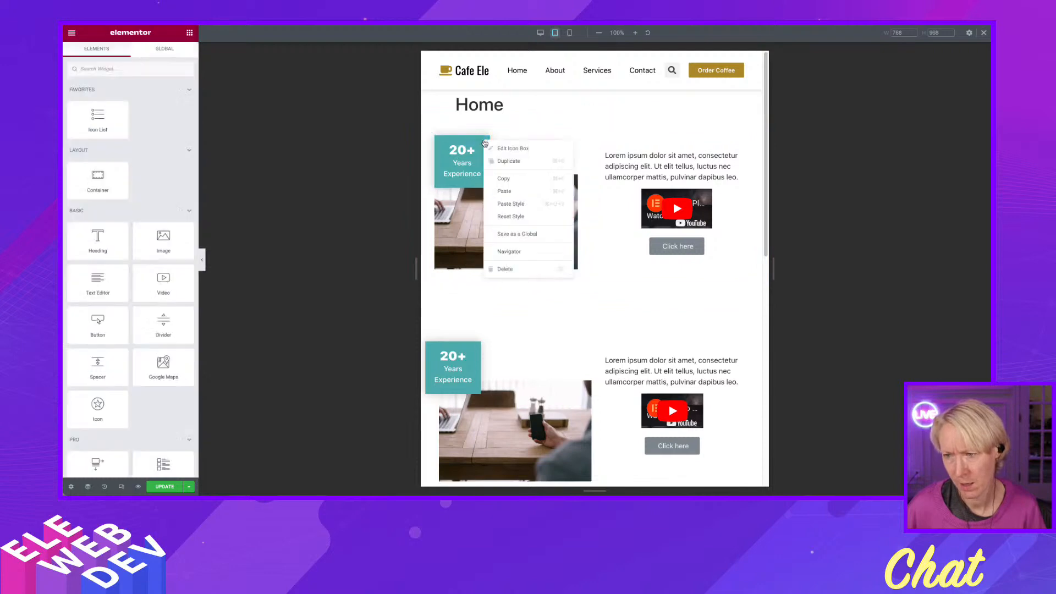
pyautogui.click(514, 150)
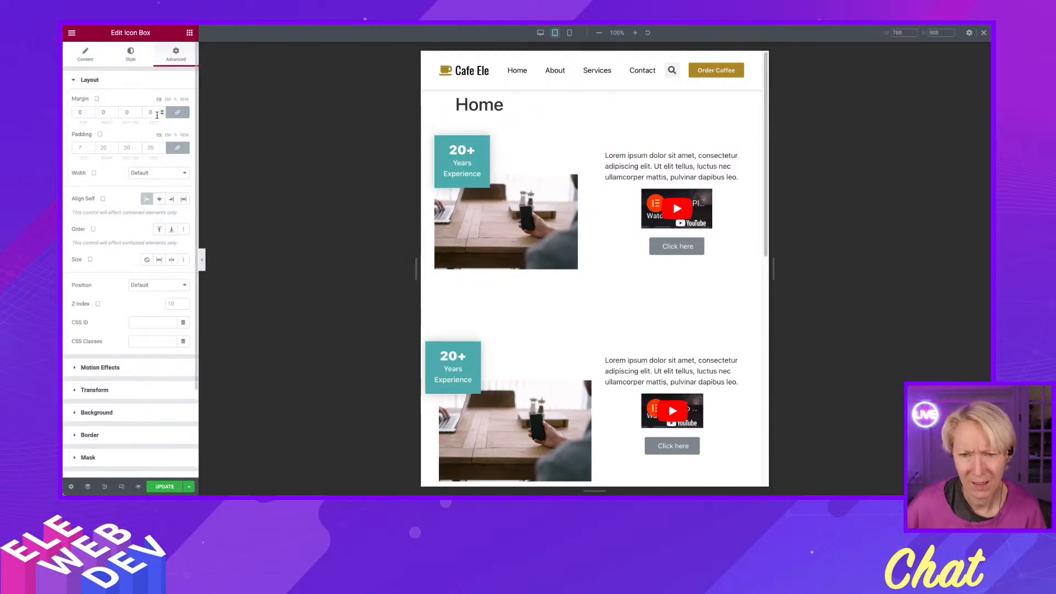
pyautogui.click(162, 114)
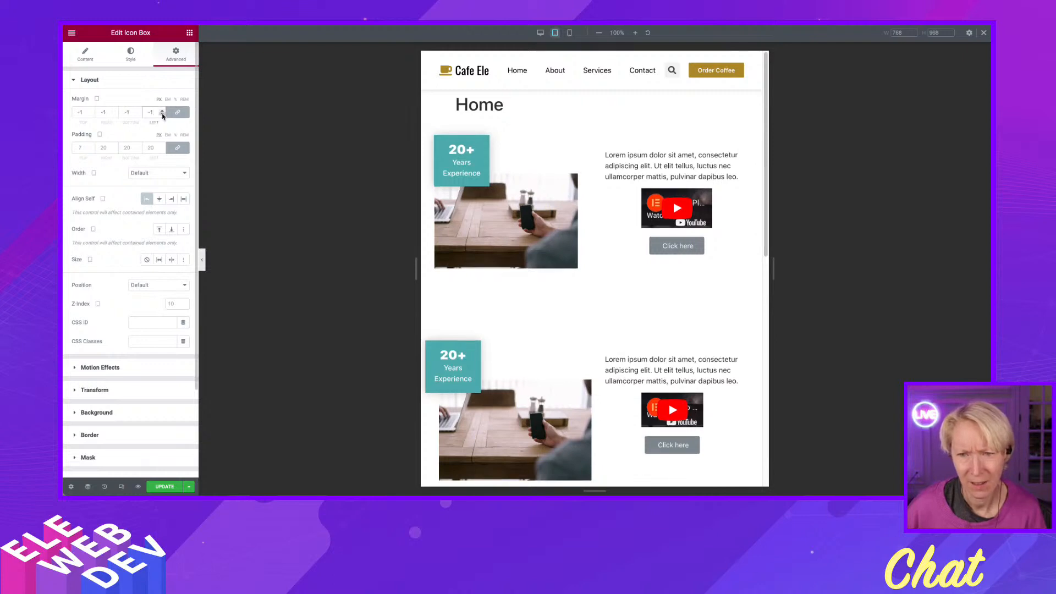
pyautogui.click(177, 112)
pyautogui.doubleClick(127, 112)
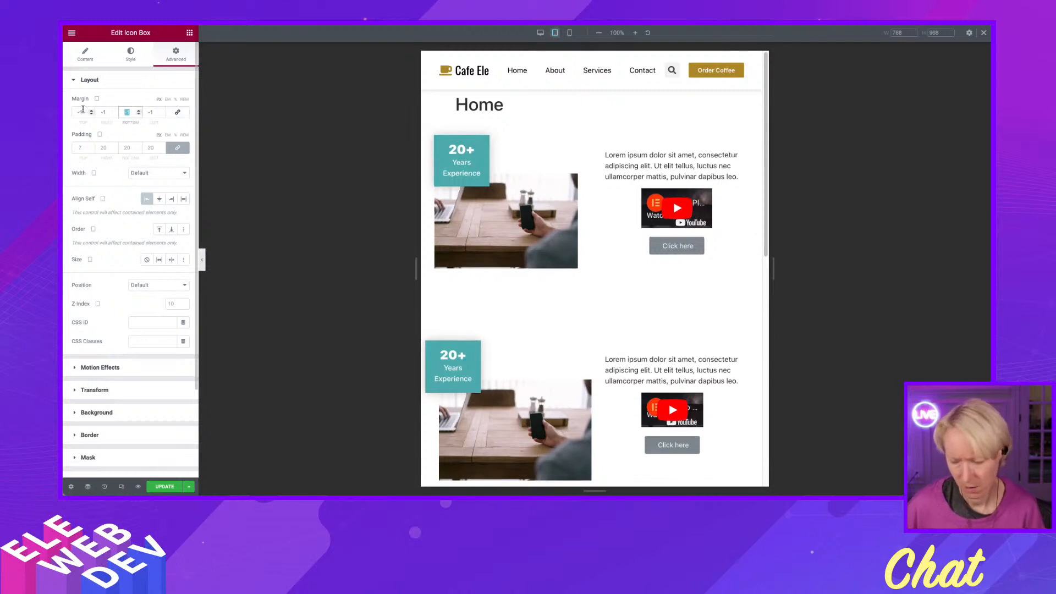
pyautogui.write('0')
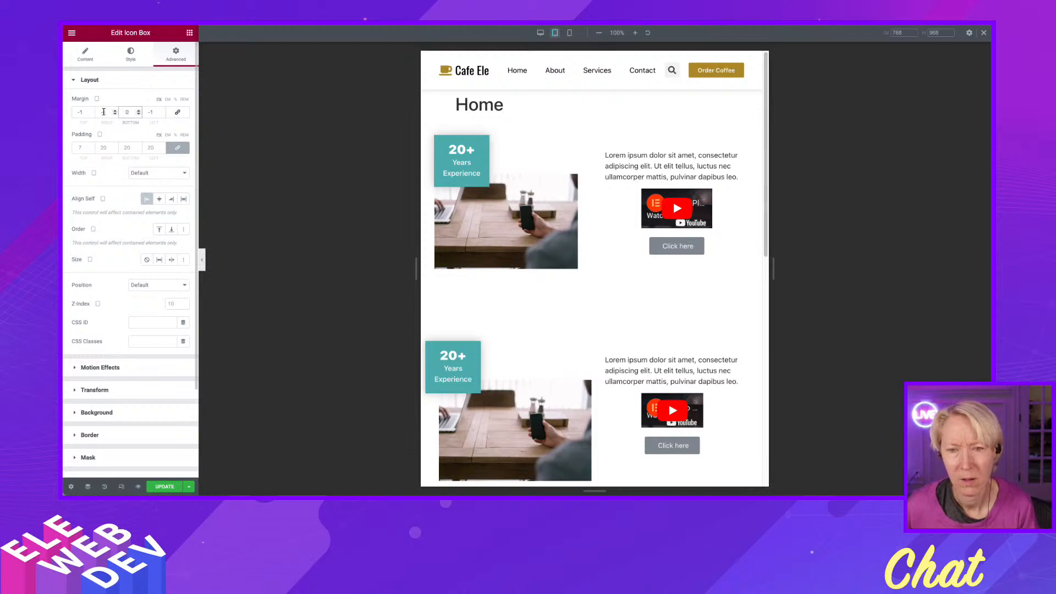
pyautogui.doubleClick(104, 112)
pyautogui.write('0')
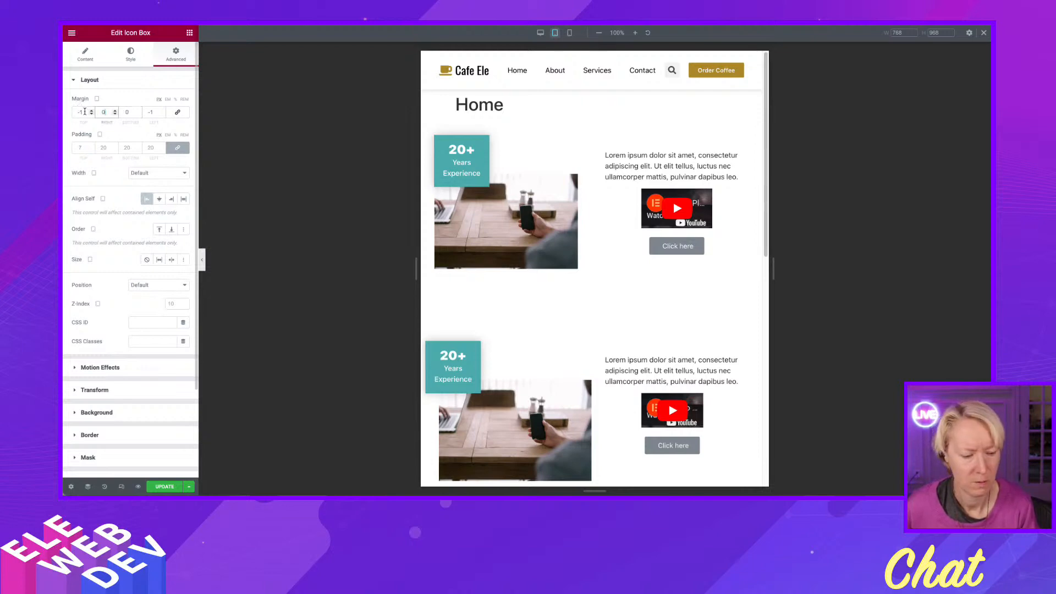
pyautogui.doubleClick(84, 111)
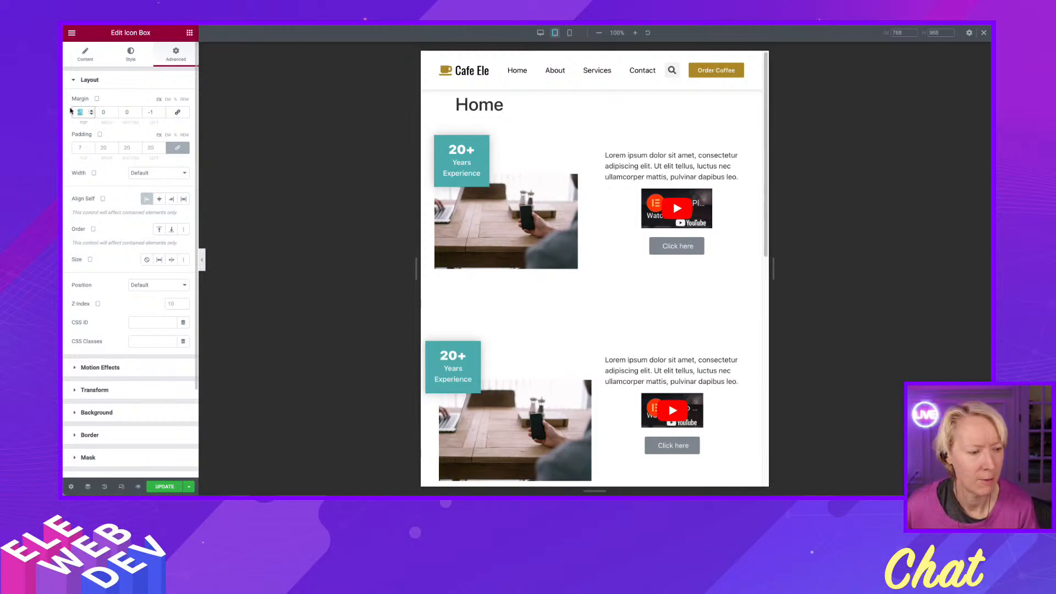
pyautogui.write('0')
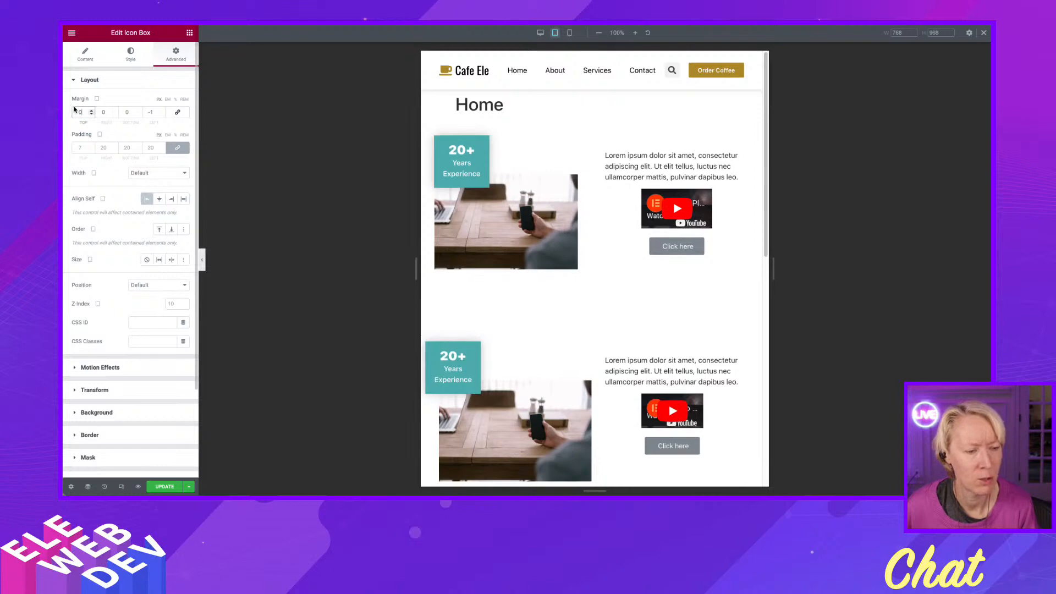
# Set the tablet left margin of the top section's 20+ icon box to -20.
pyautogui.click(161, 115)
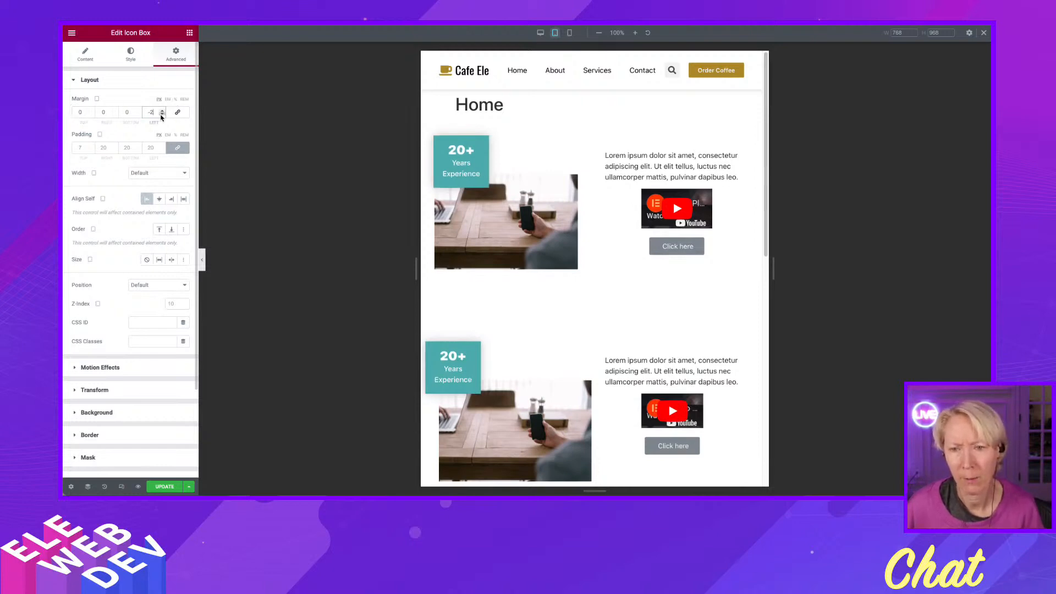
pyautogui.click(161, 114)
pyautogui.click(162, 115)
pyautogui.click(161, 114)
pyautogui.click(161, 115)
pyautogui.click(161, 114)
pyautogui.click(161, 114)
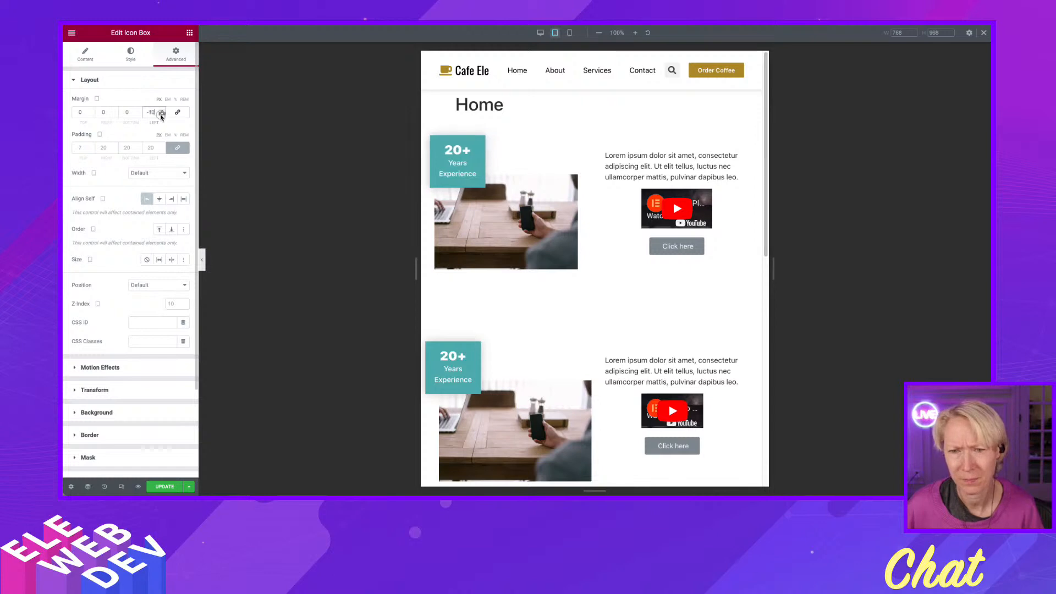
pyautogui.click(161, 114)
pyautogui.click(162, 115)
pyautogui.click(161, 115)
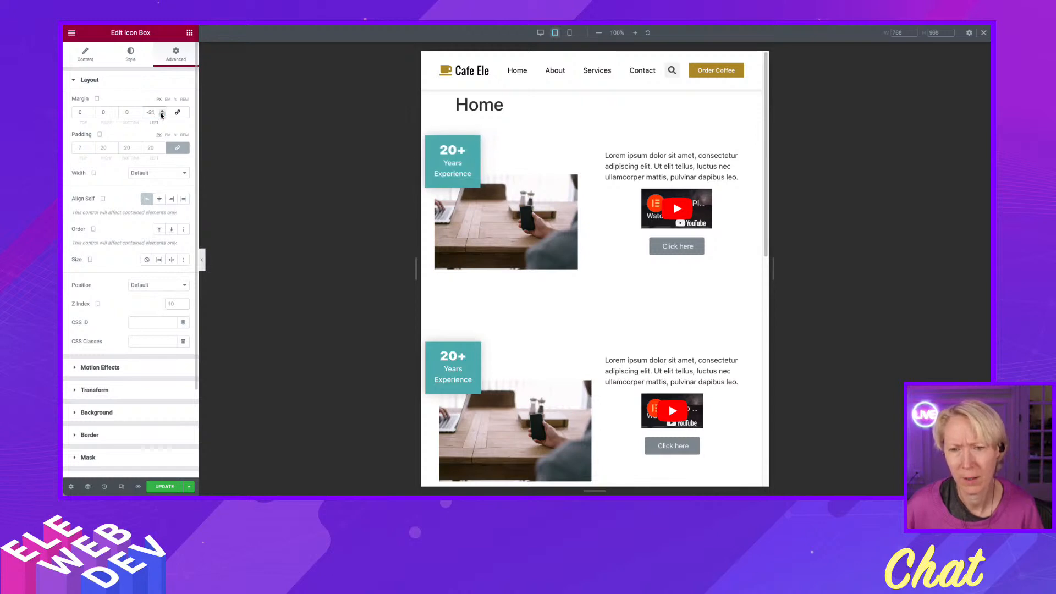
pyautogui.click(162, 110)
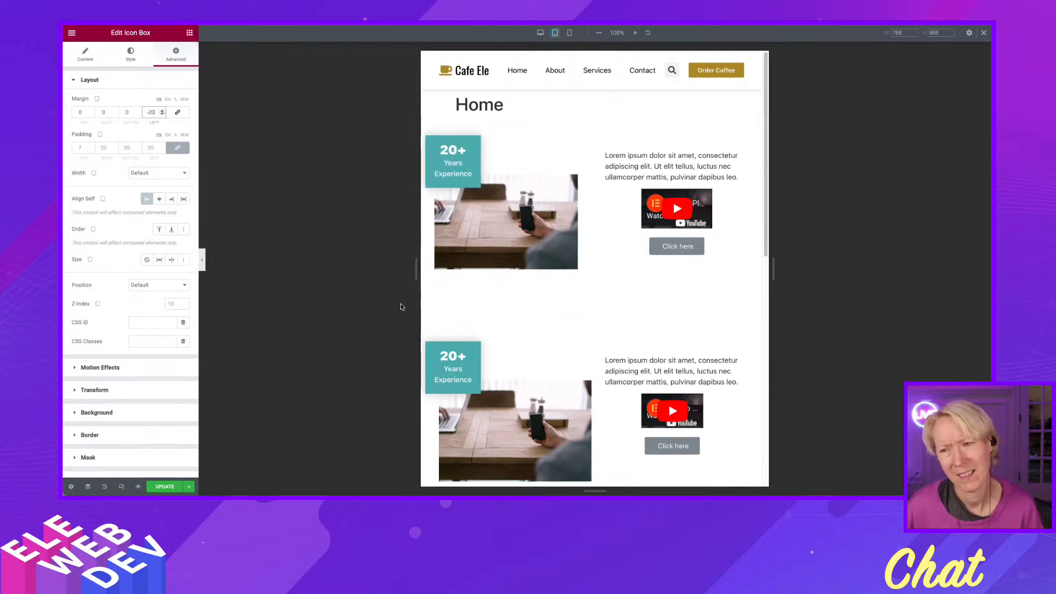
# Compare the icon box overlap and spacing across the three duplicate sections in tablet view.
pyautogui.scroll(-5, 449, 296)
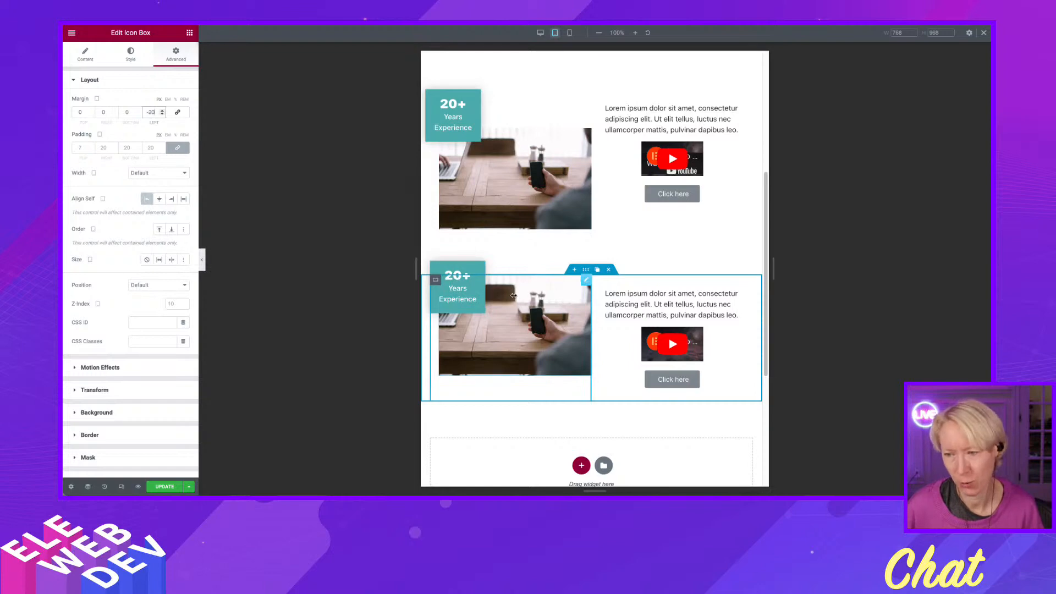
pyautogui.scroll(5, 521, 284)
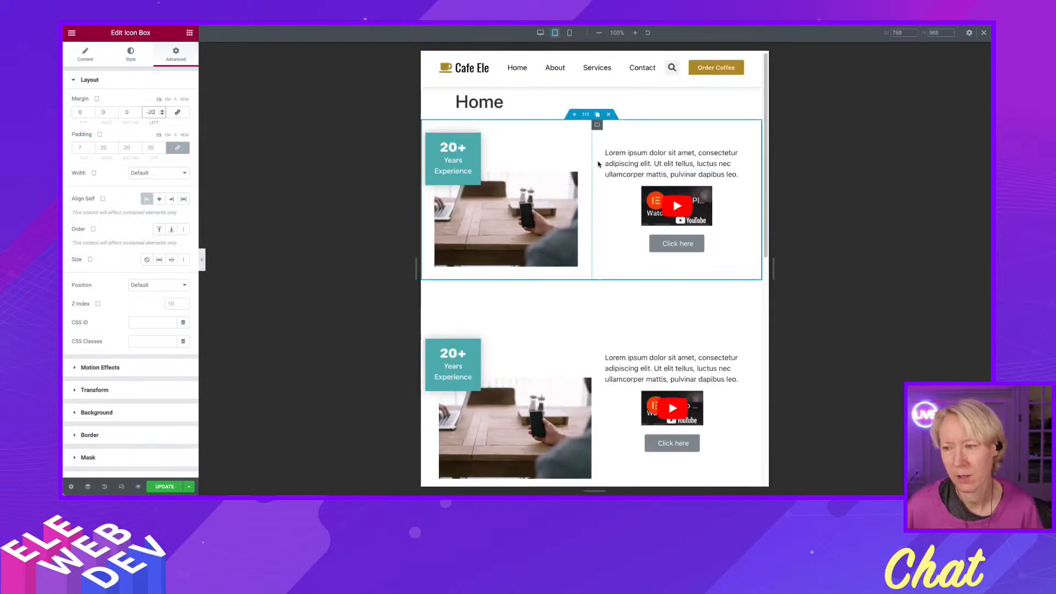
pyautogui.scroll(-4, 530, 232)
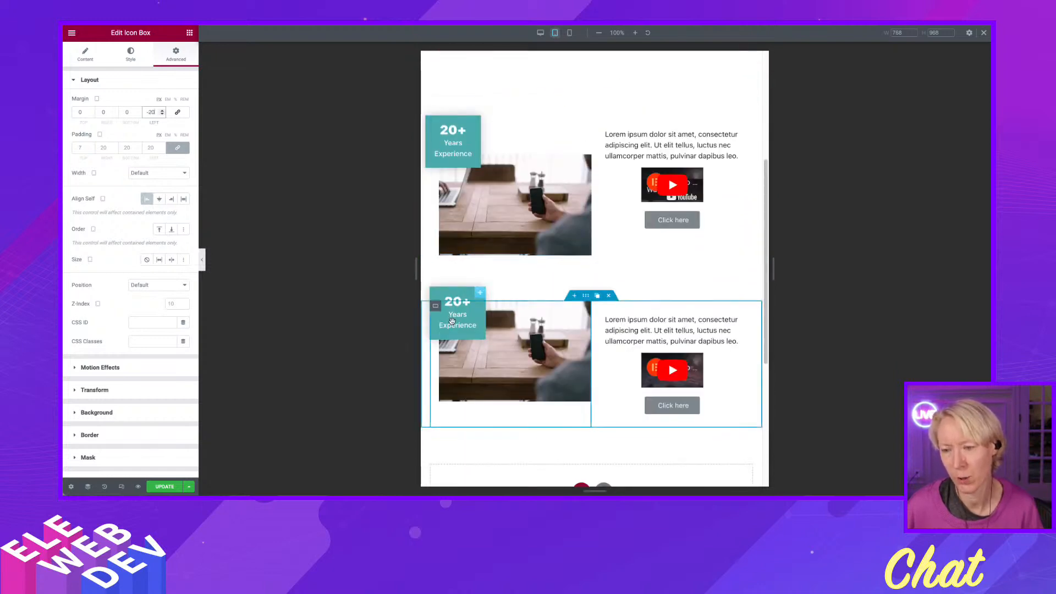
pyautogui.scroll(-1, 450, 297)
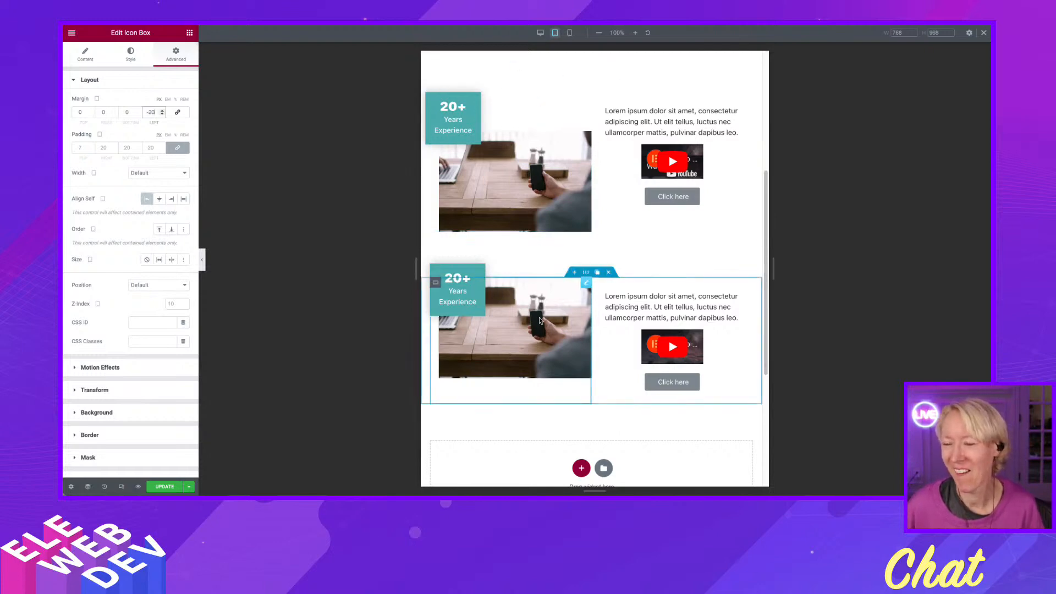
pyautogui.scroll(-2, 538, 326)
pyautogui.scroll(-3, 537, 322)
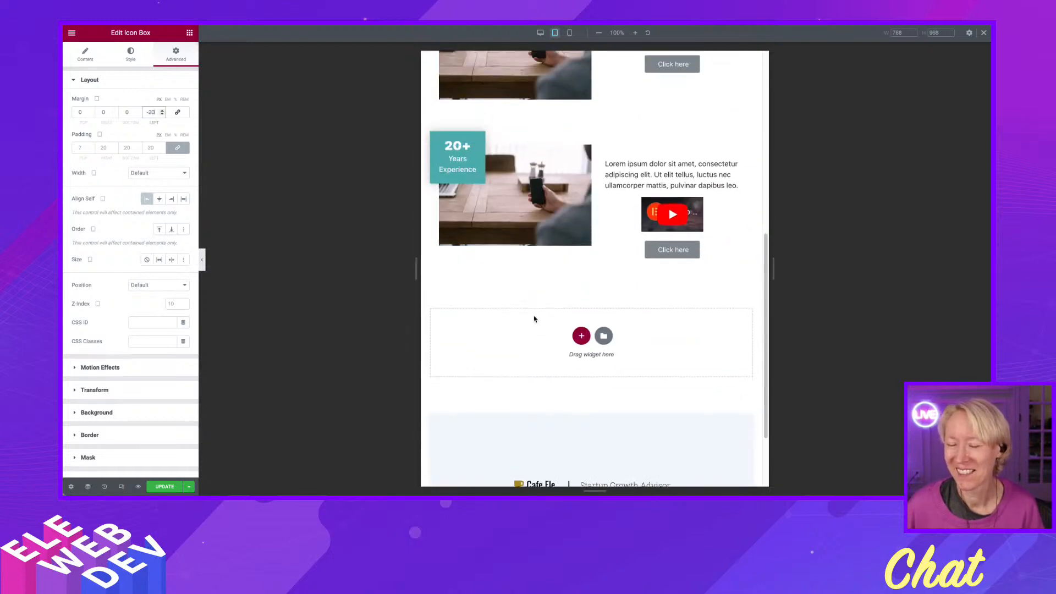
pyautogui.scroll(5, 523, 296)
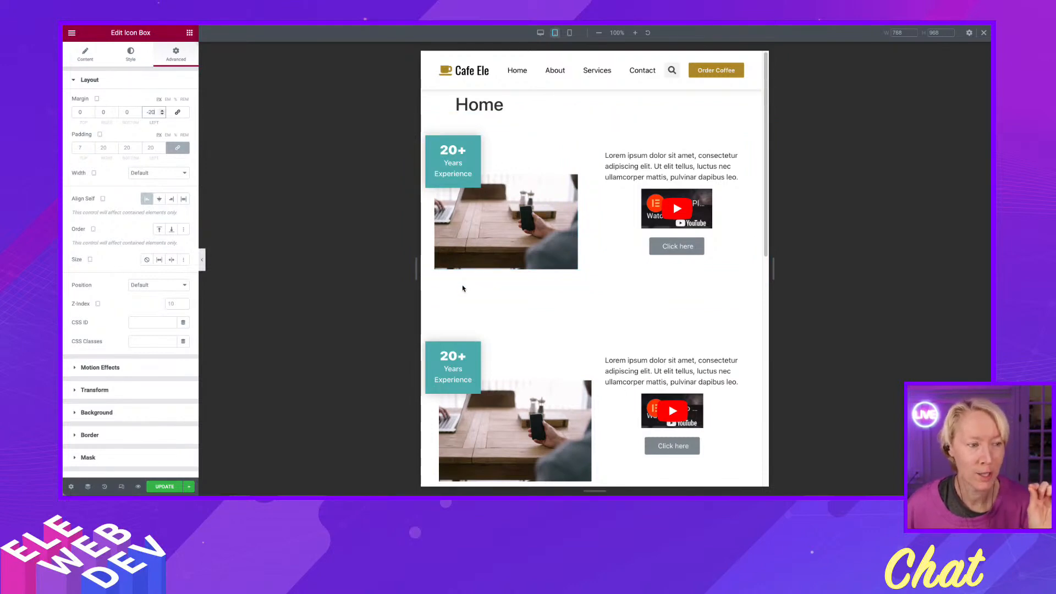
pyautogui.scroll(-5, 462, 291)
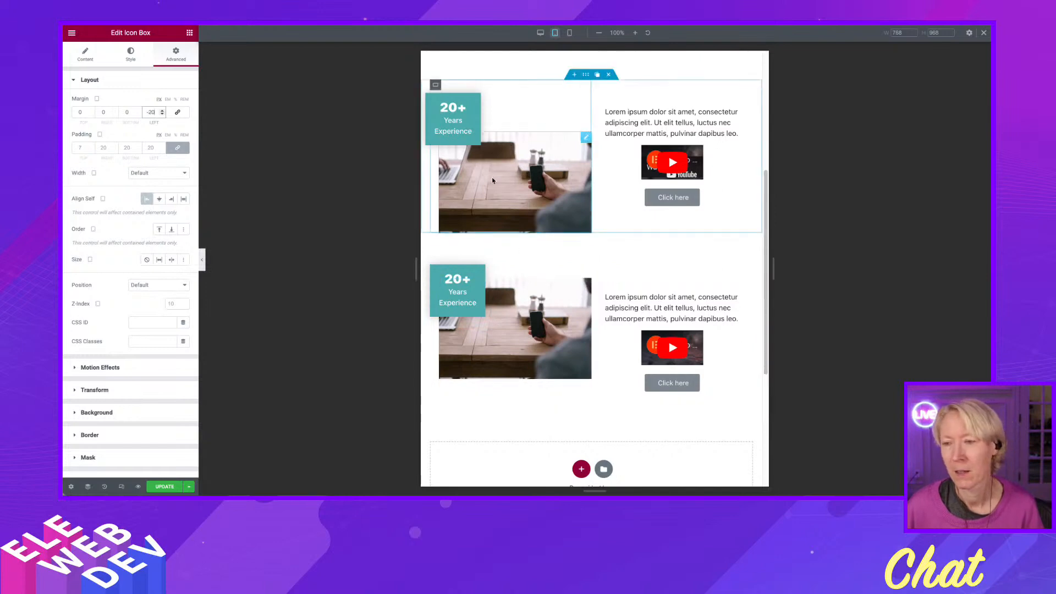
pyautogui.scroll(1, 468, 176)
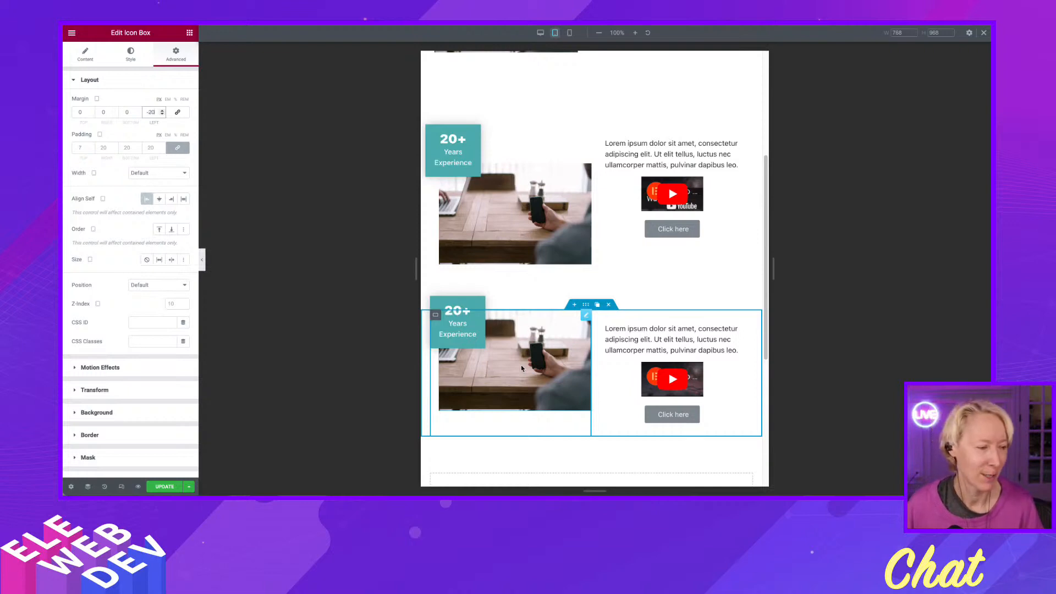
pyautogui.scroll(-1, 557, 341)
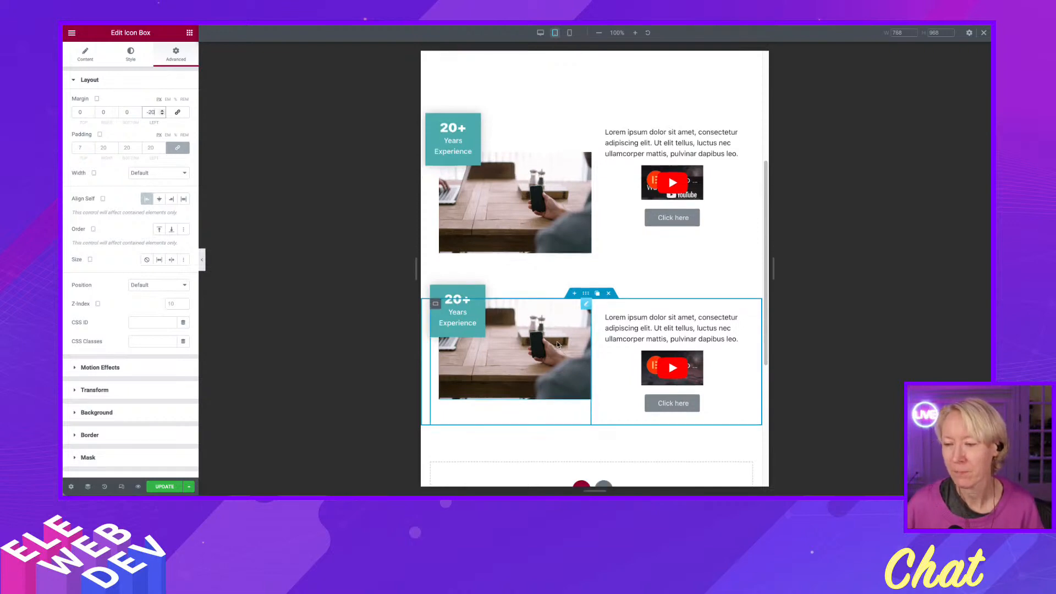
pyautogui.scroll(-3, 557, 341)
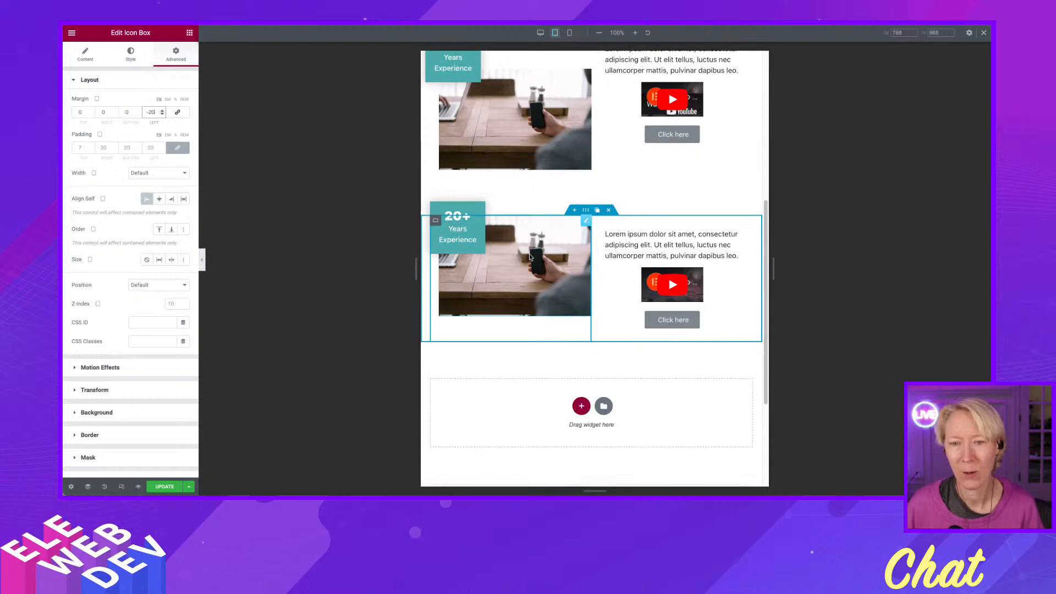
pyautogui.scroll(5, 530, 254)
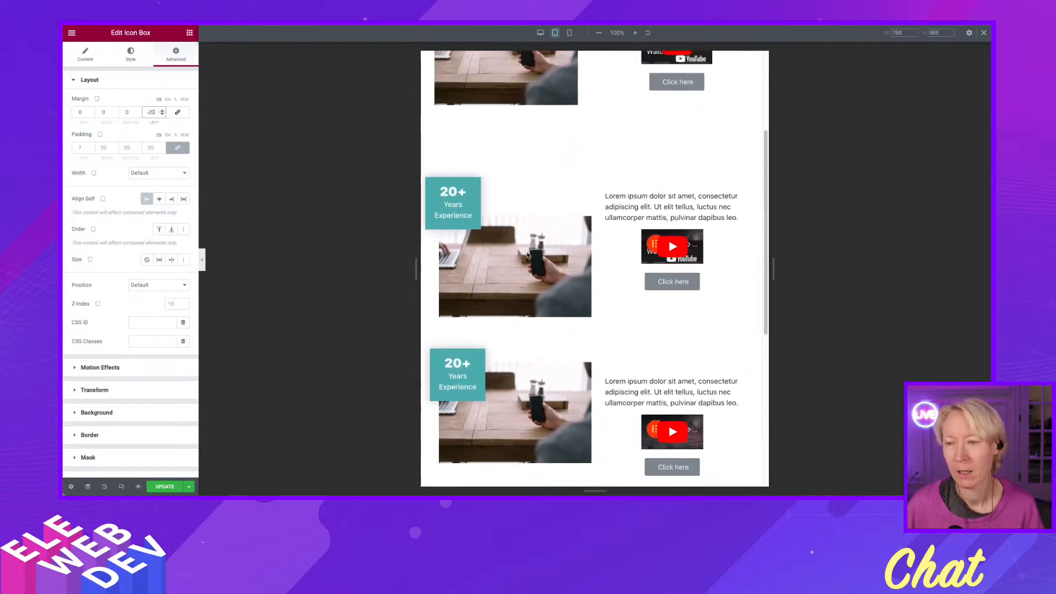
pyautogui.scroll(1, 526, 255)
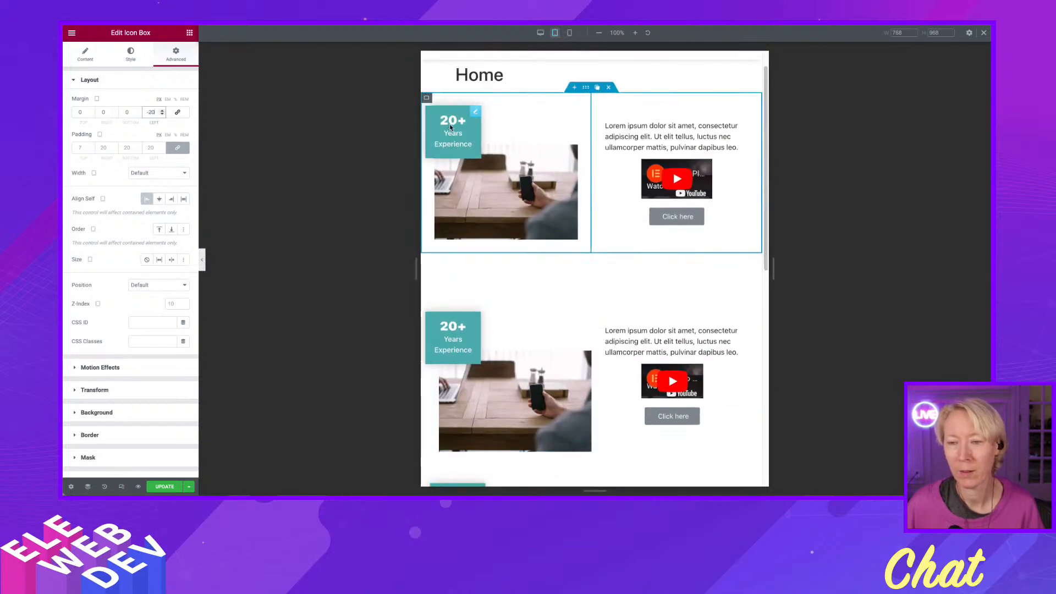
pyautogui.scroll(-4, 469, 191)
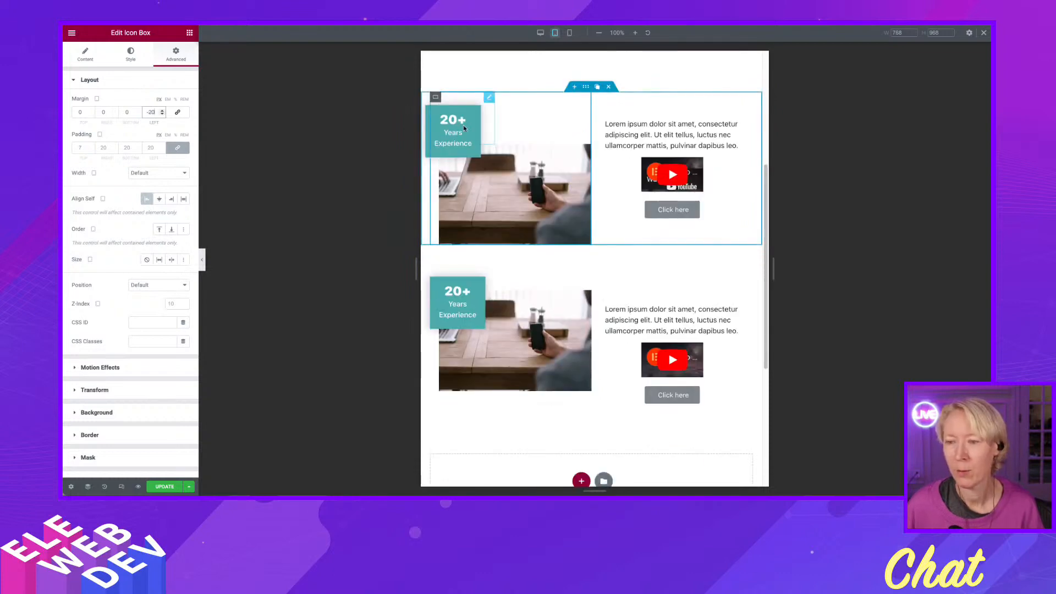
pyautogui.scroll(-4, 479, 135)
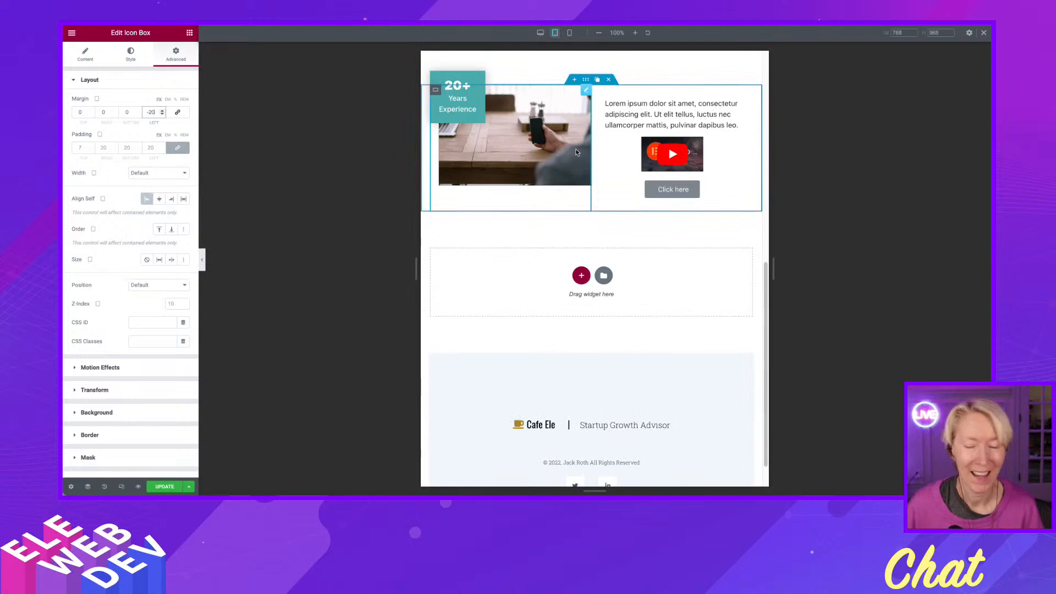
pyautogui.scroll(1, 575, 152)
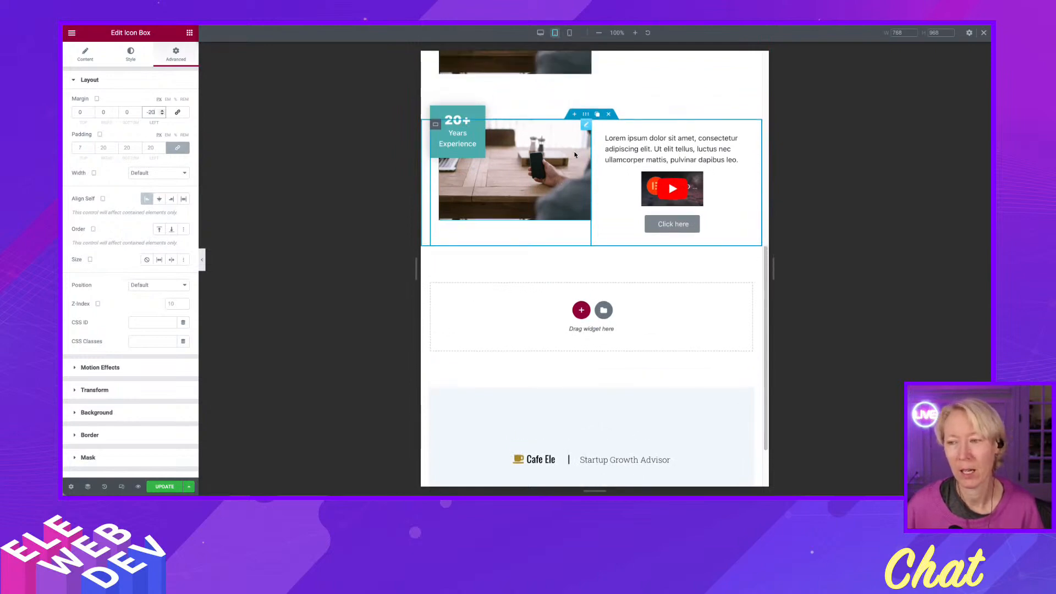
# Examine how the three sections stack and overlap in the mobile preview, and return to the desktop view.
pyautogui.click(569, 33)
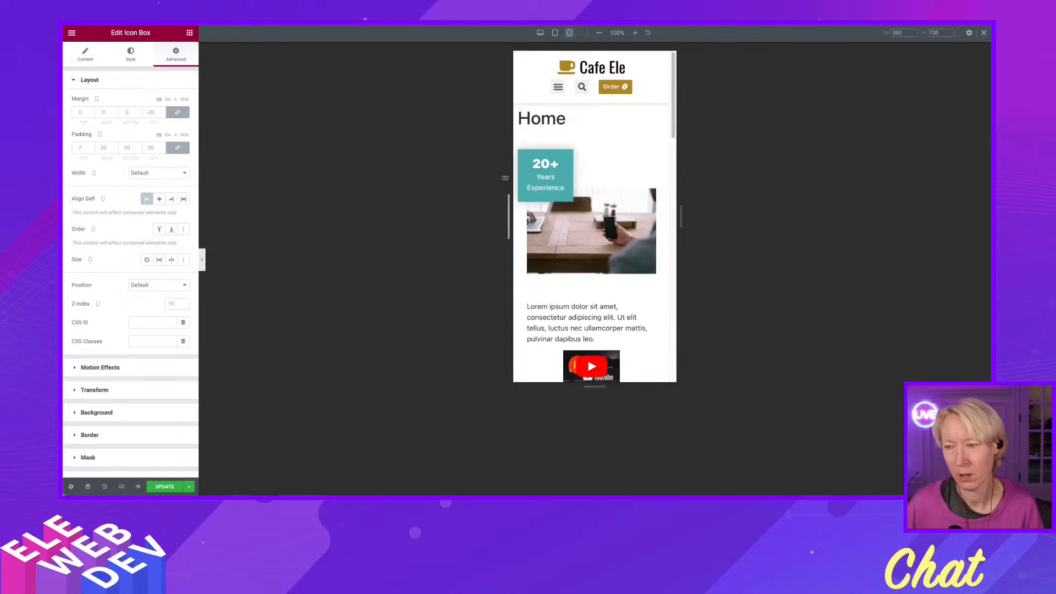
pyautogui.scroll(-1, 538, 216)
pyautogui.scroll(-5, 538, 217)
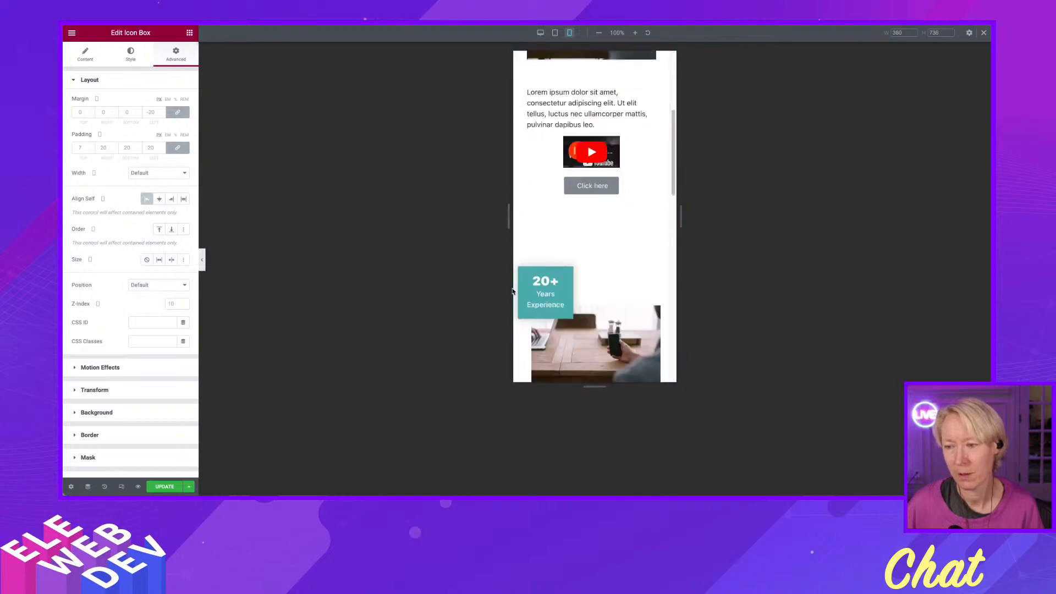
pyautogui.scroll(-6, 515, 285)
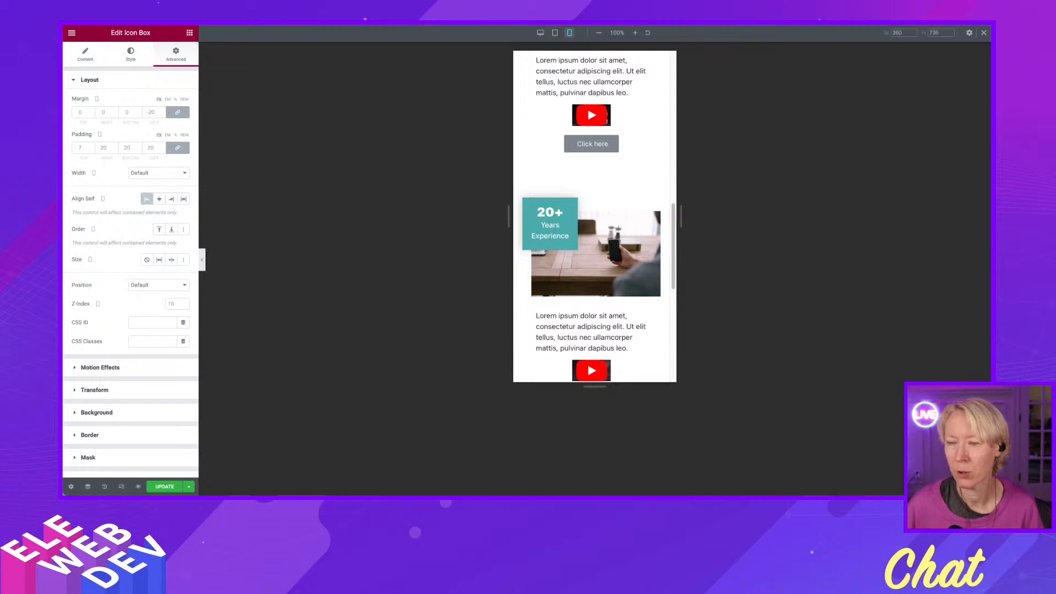
pyautogui.click(541, 33)
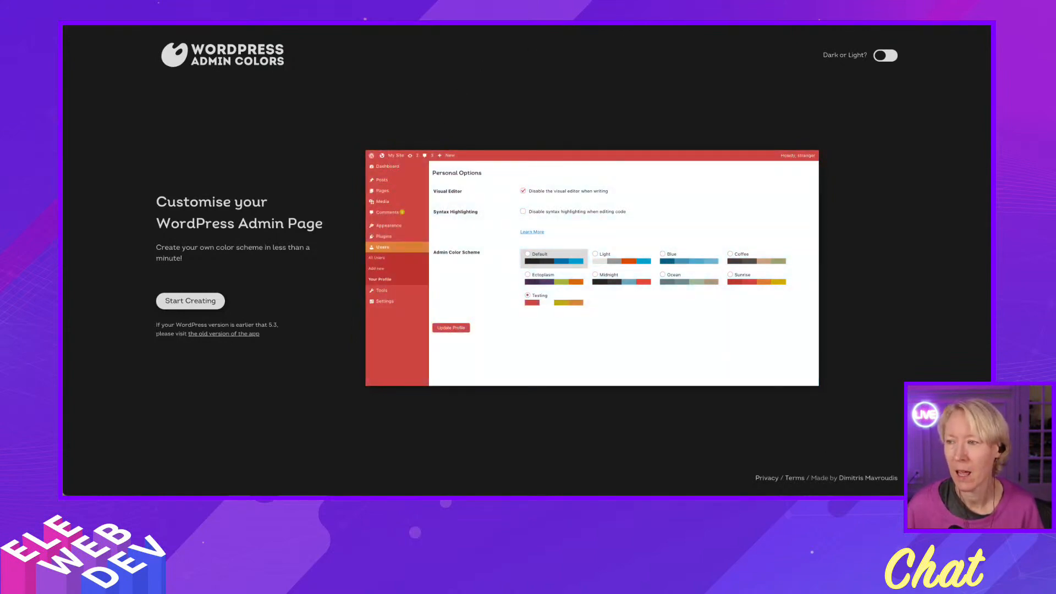
# Switch to the Octopus.do site mapper page in the browser.
pyautogui.click(660, 22)
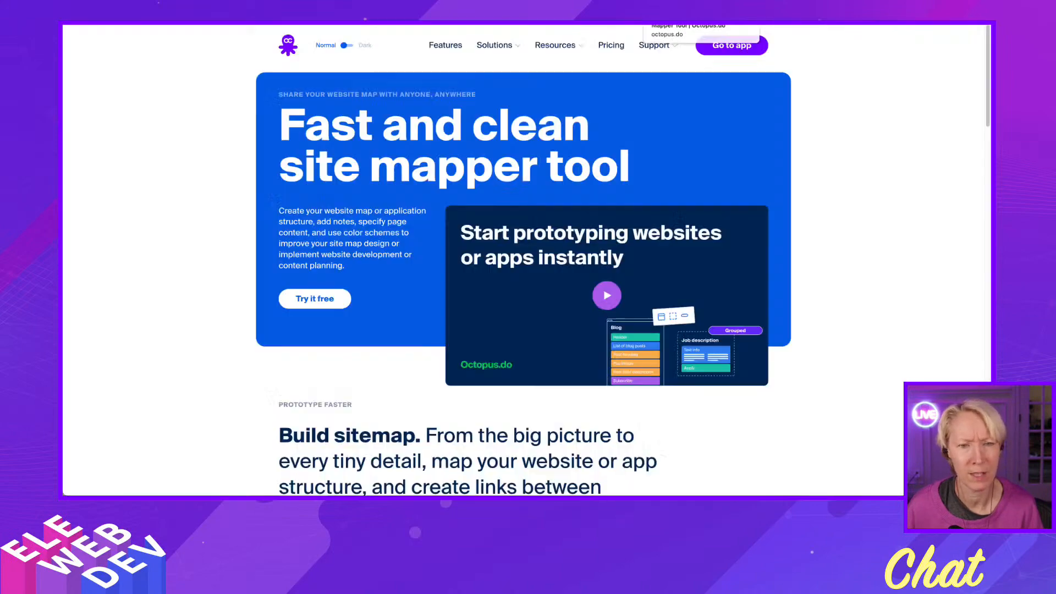
# Enter the Octopus.do app and dismiss the introductory overlay covering the sitemap project.
pyautogui.moveTo(646, 50)
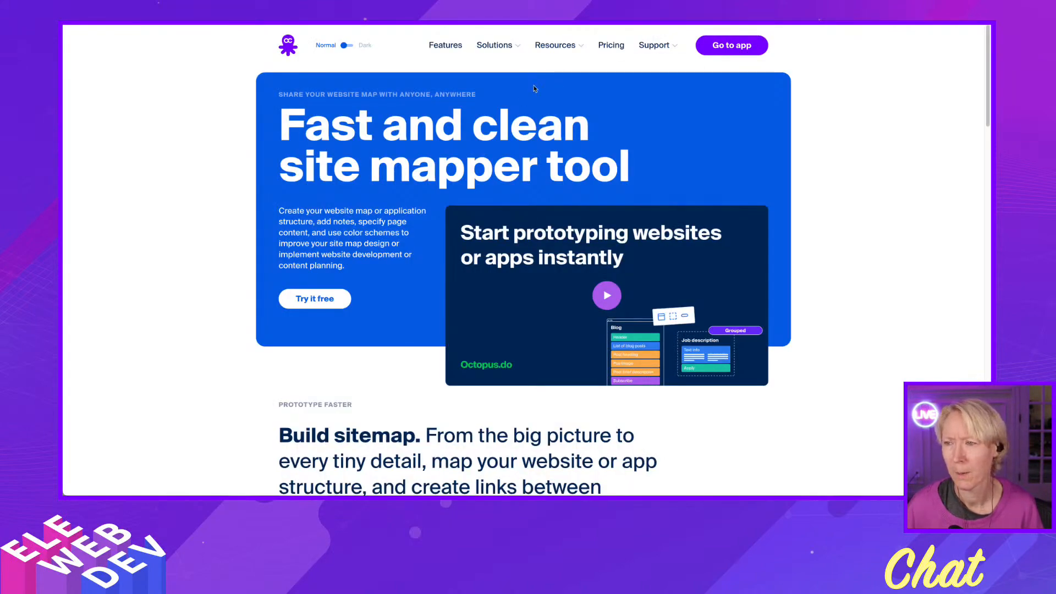
pyautogui.click(732, 45)
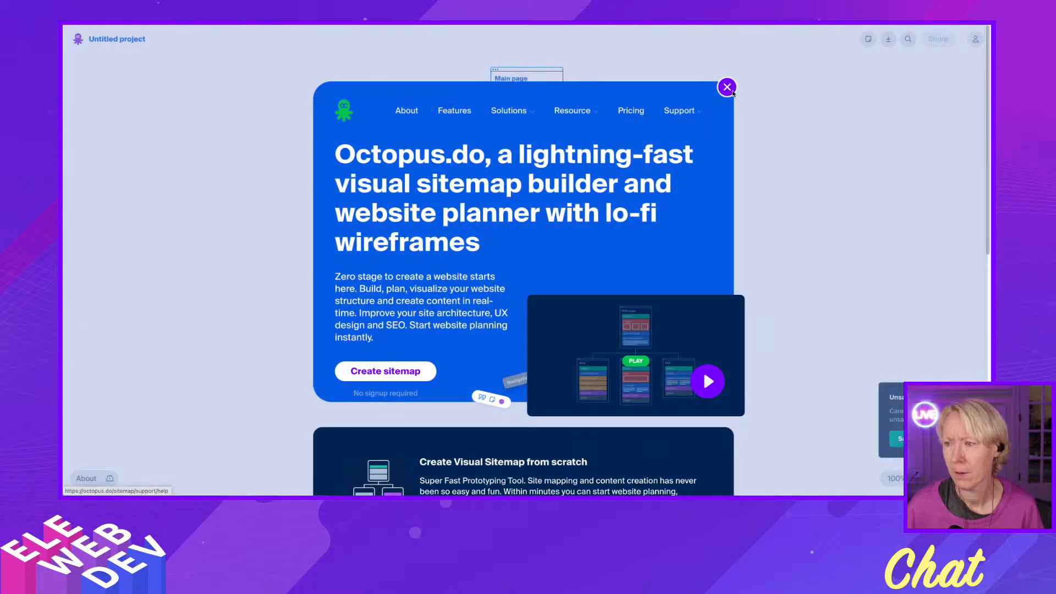
pyautogui.click(727, 87)
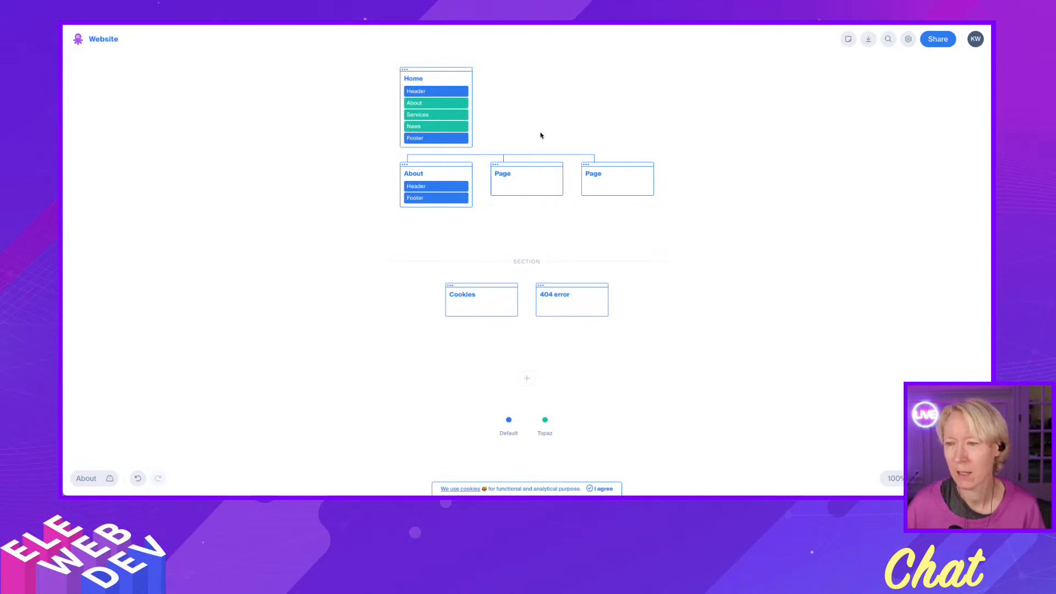
# Apply the three-column text wireframe layout to the About block of the Home page.
pyautogui.click(430, 105)
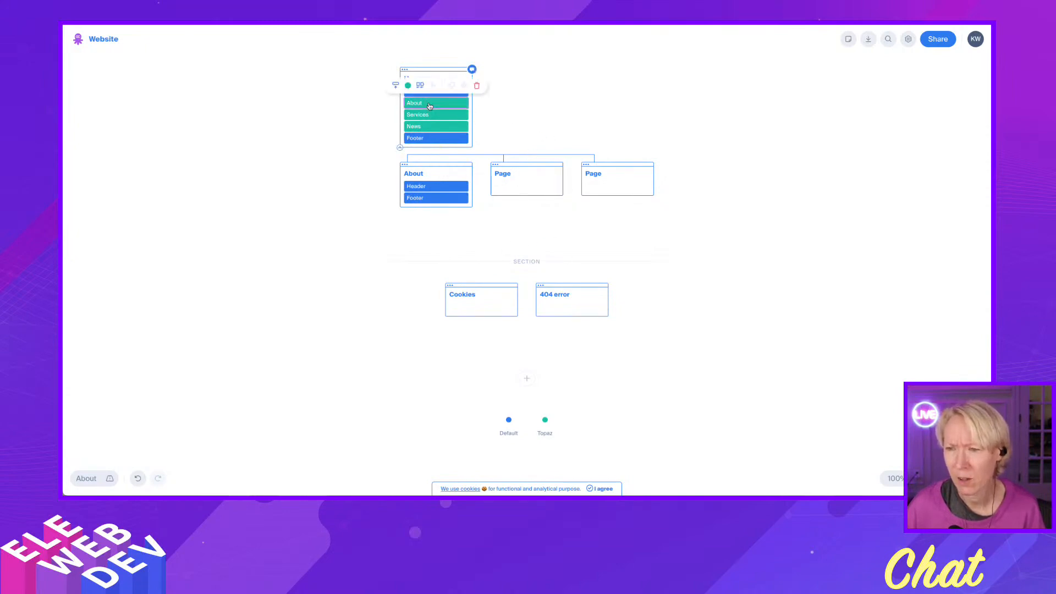
pyautogui.click(419, 86)
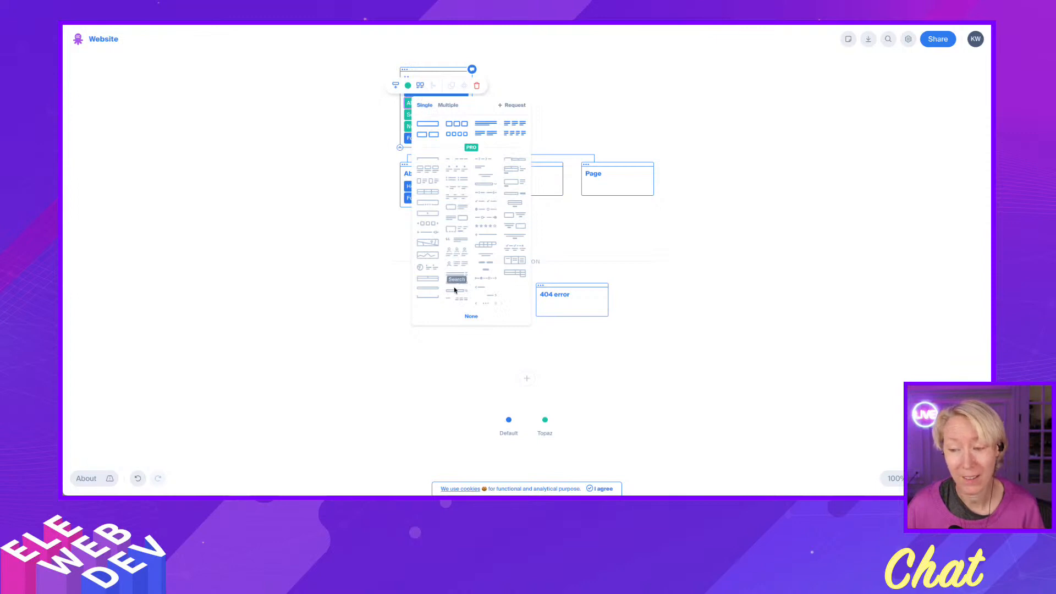
pyautogui.scroll(-3, 466, 241)
pyautogui.scroll(5, 465, 237)
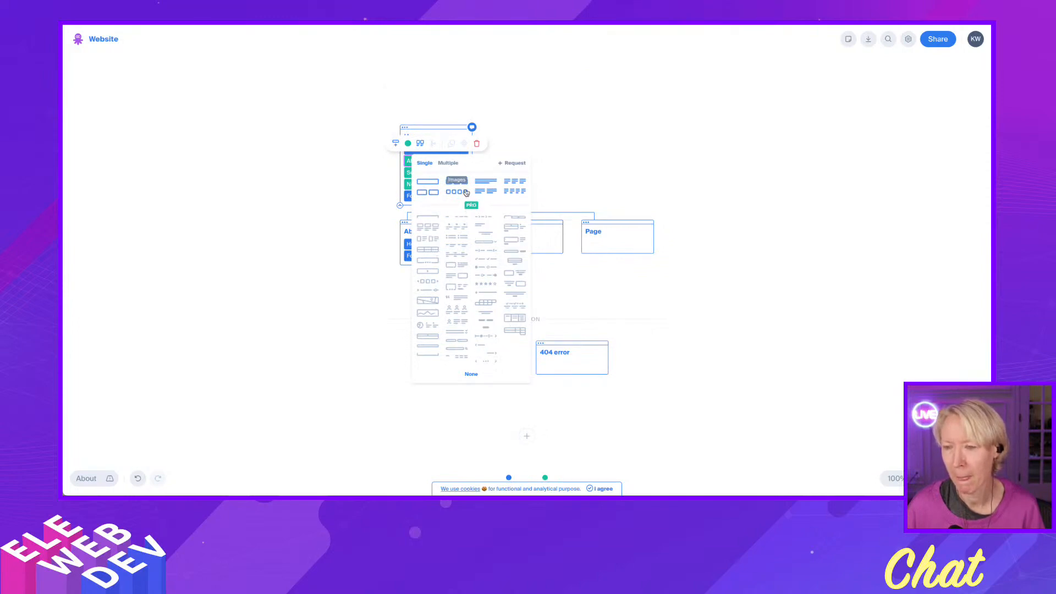
pyautogui.click(514, 184)
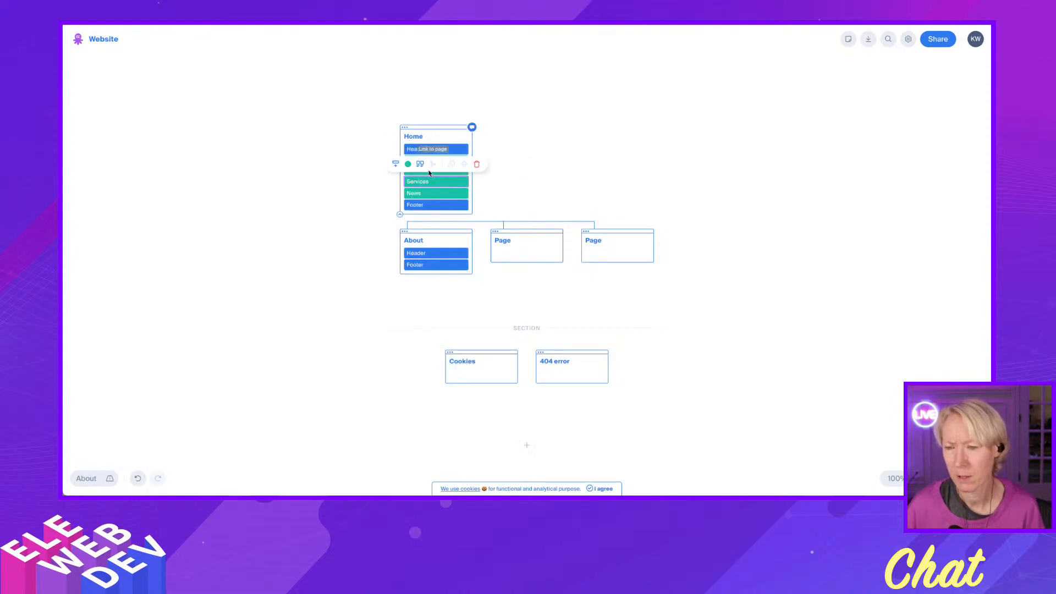
# Apply the three-image wireframe layout to the Services block of the Home page.
pyautogui.click(419, 166)
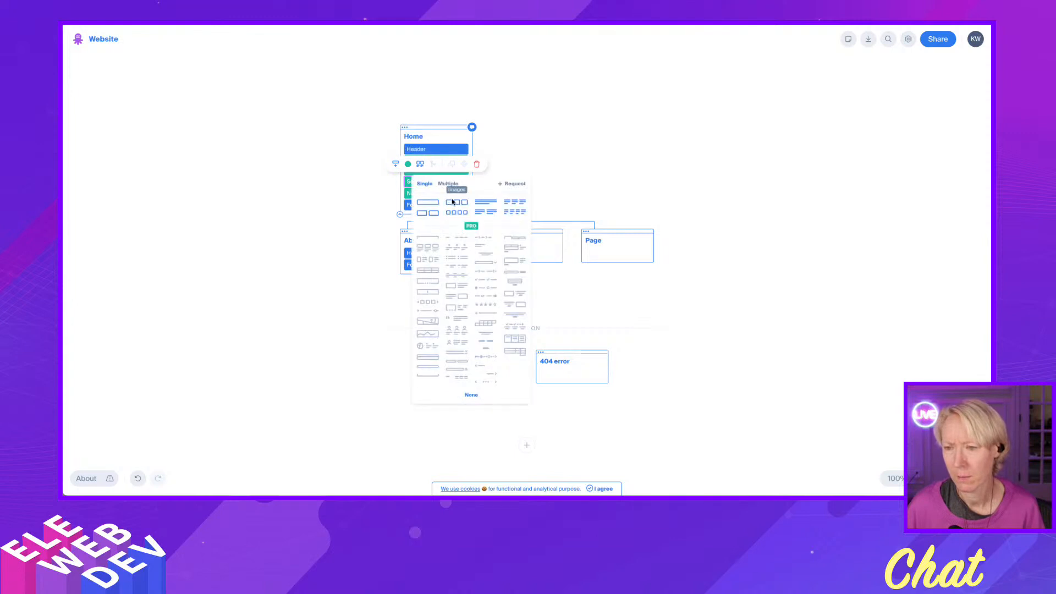
pyautogui.click(454, 203)
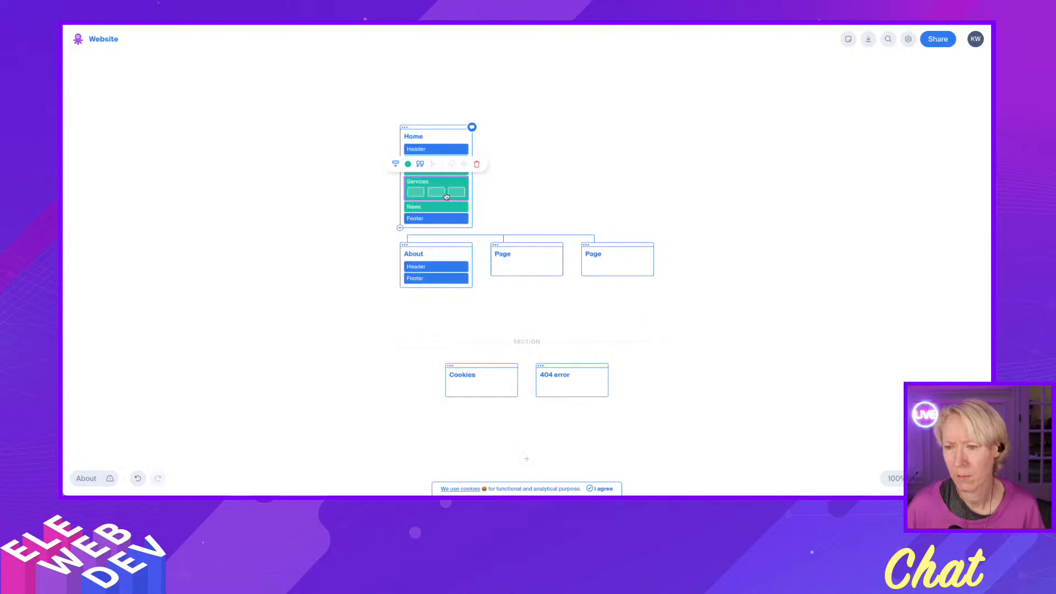
pyautogui.click(421, 167)
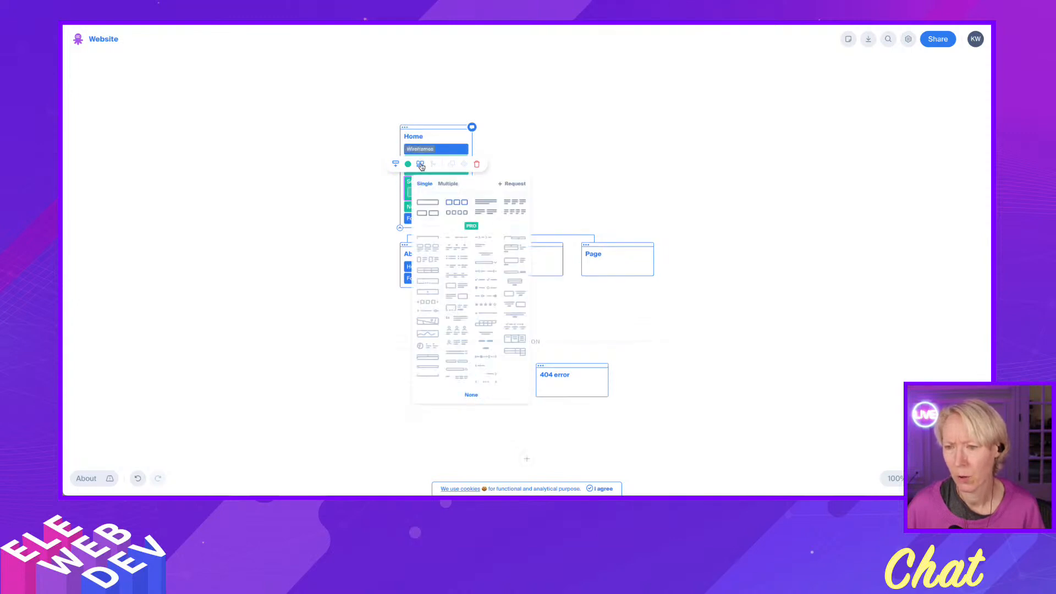
pyautogui.click(448, 205)
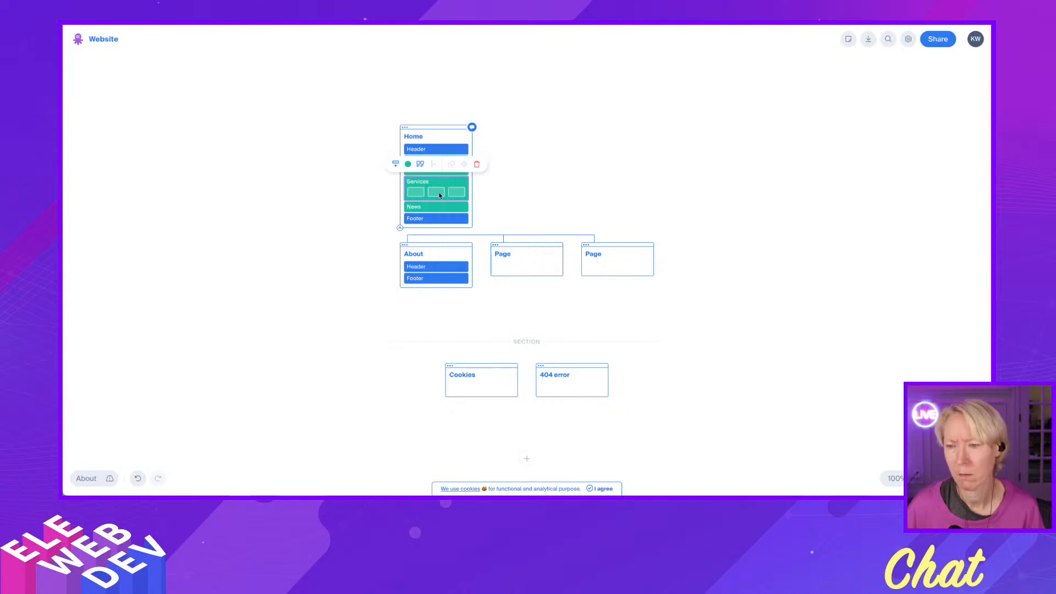
# Add an empty block below Services on the Home page and delete it again.
pyautogui.rightClick(439, 195)
pyautogui.click(422, 193)
pyautogui.click(395, 165)
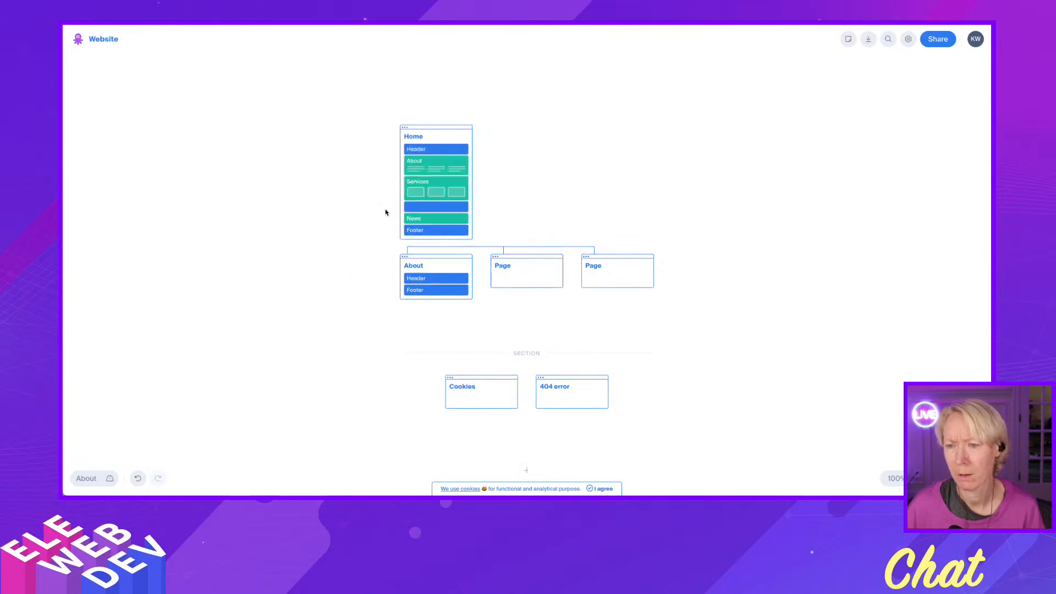
pyautogui.click(423, 208)
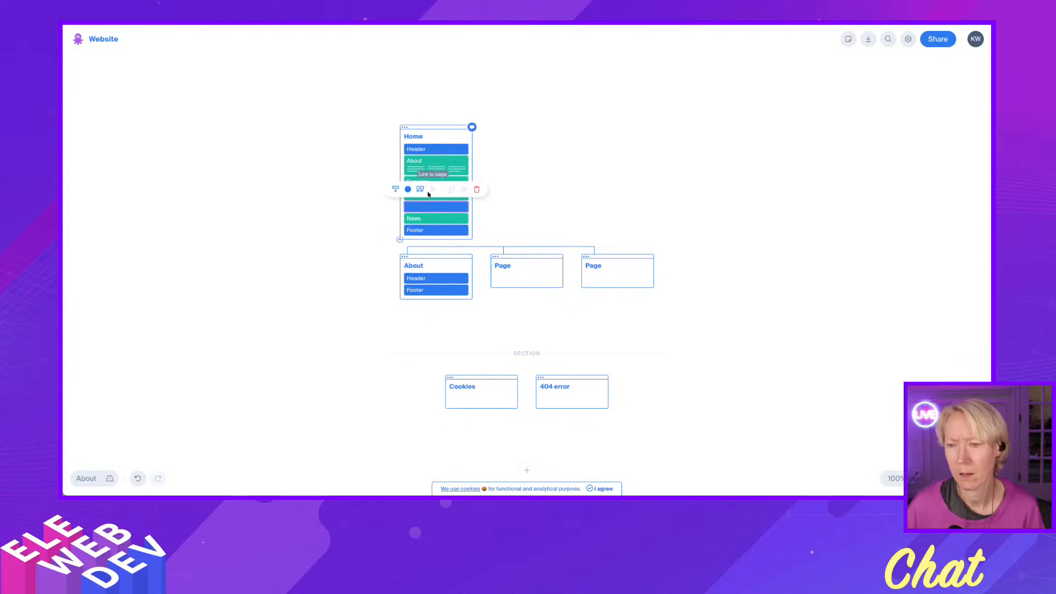
pyautogui.click(477, 190)
# Try the two-image wireframe on the Home page's Services block, and replace it with the four-image layout.
pyautogui.click(429, 192)
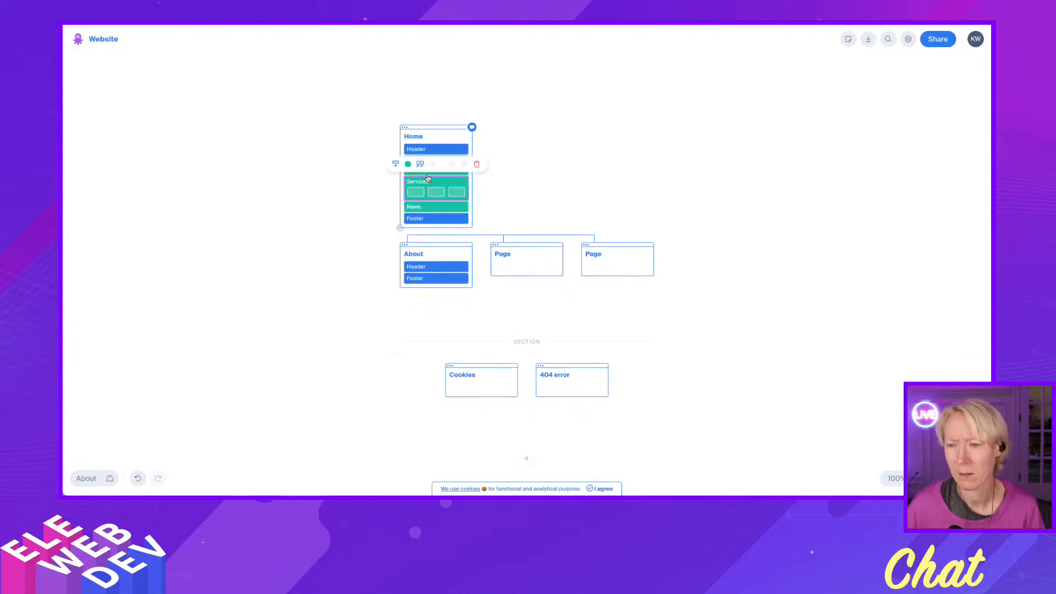
pyautogui.click(421, 166)
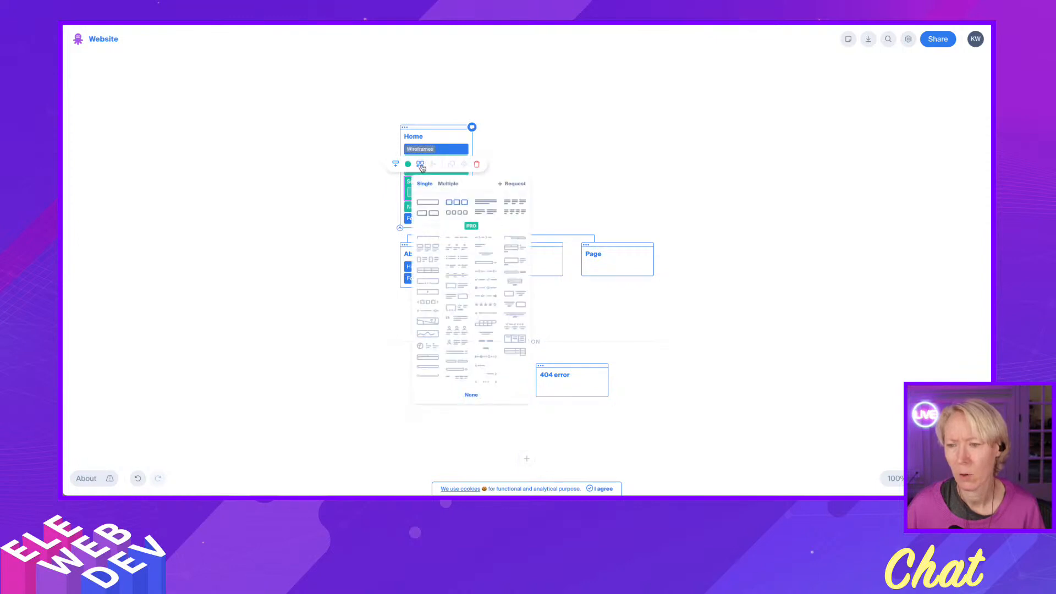
pyautogui.click(427, 215)
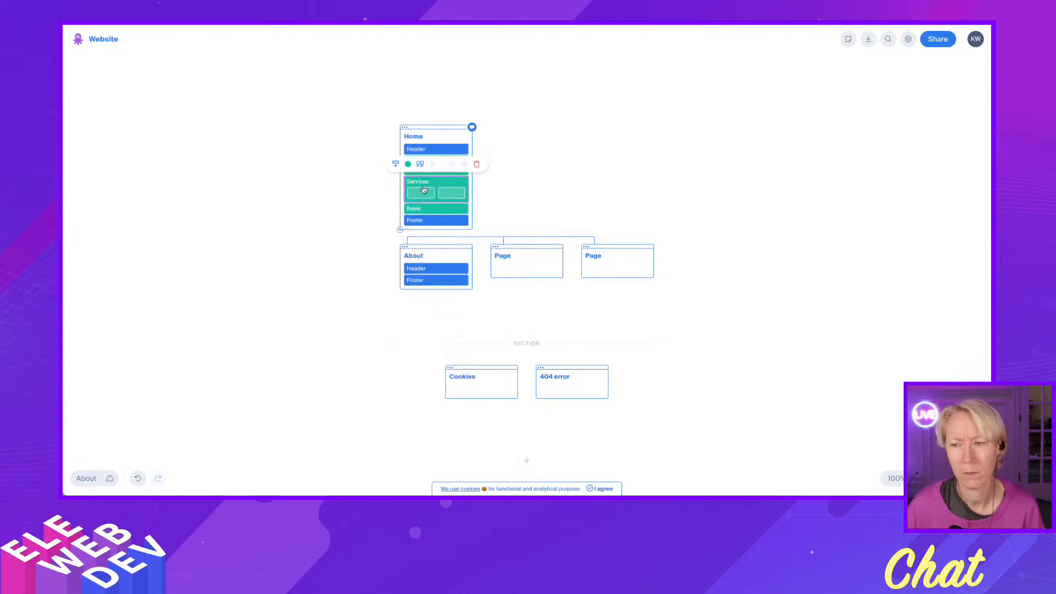
pyautogui.click(420, 165)
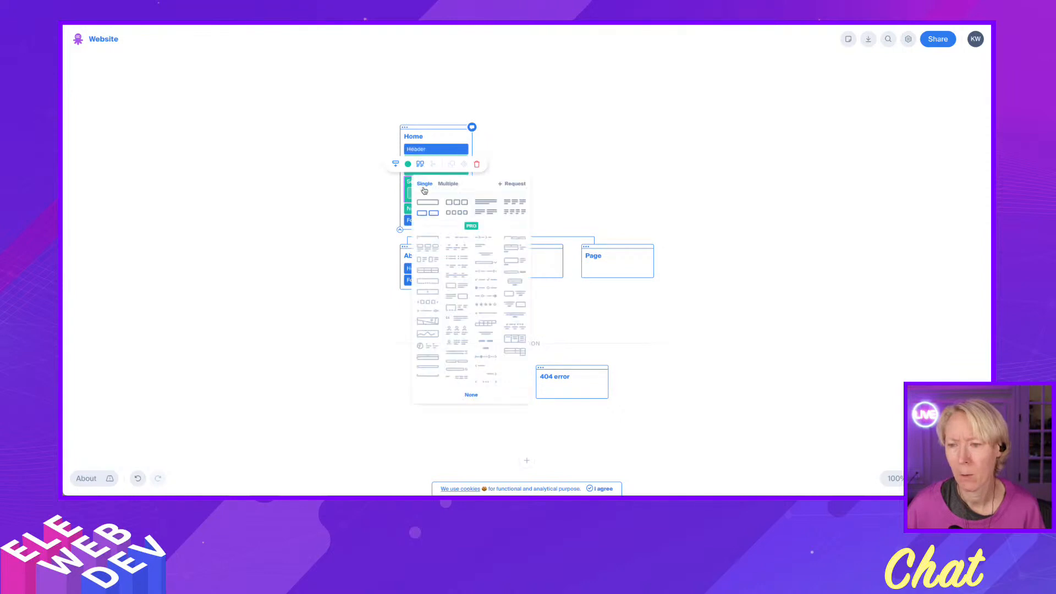
pyautogui.click(448, 215)
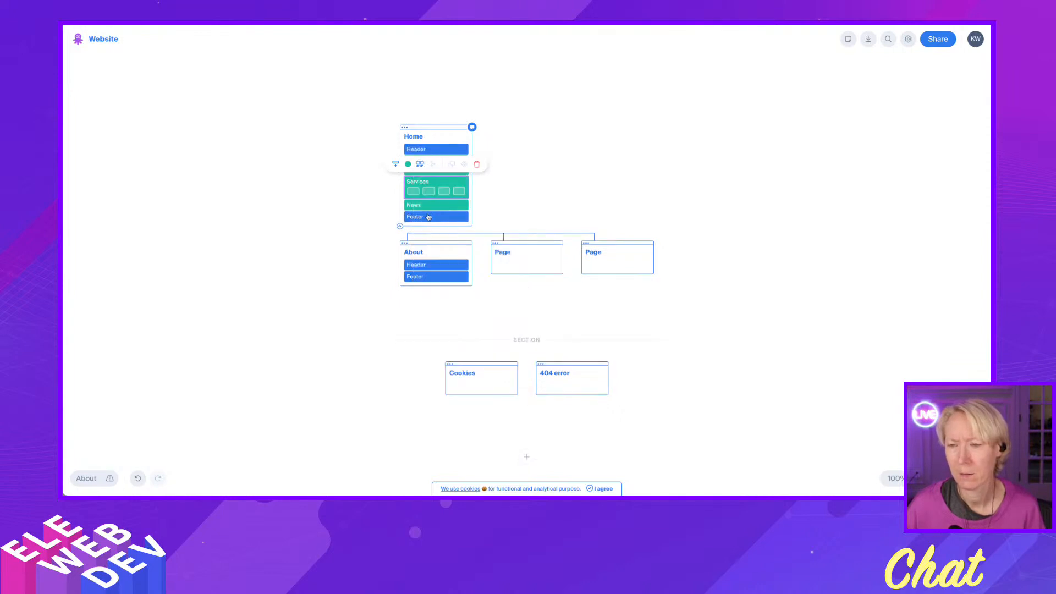